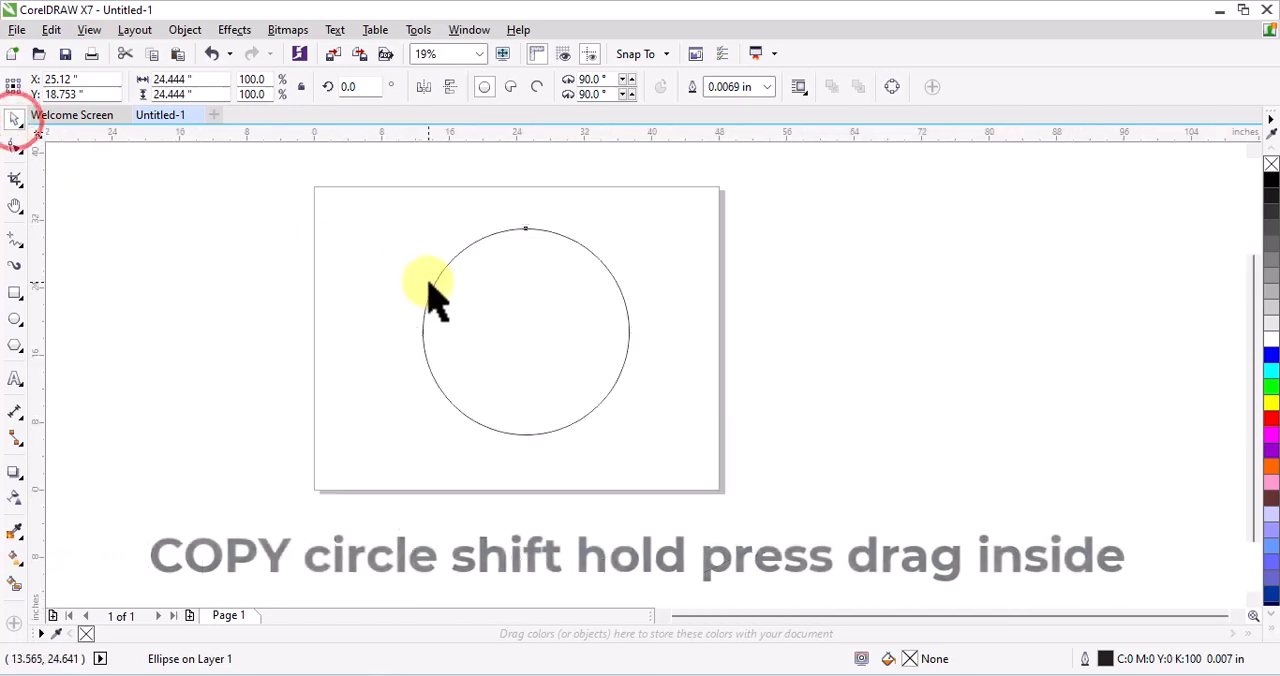
Duplicate the circle in place and scale the copy about its centre to about 10.2 in
scroll(522, 301, "up", 1)
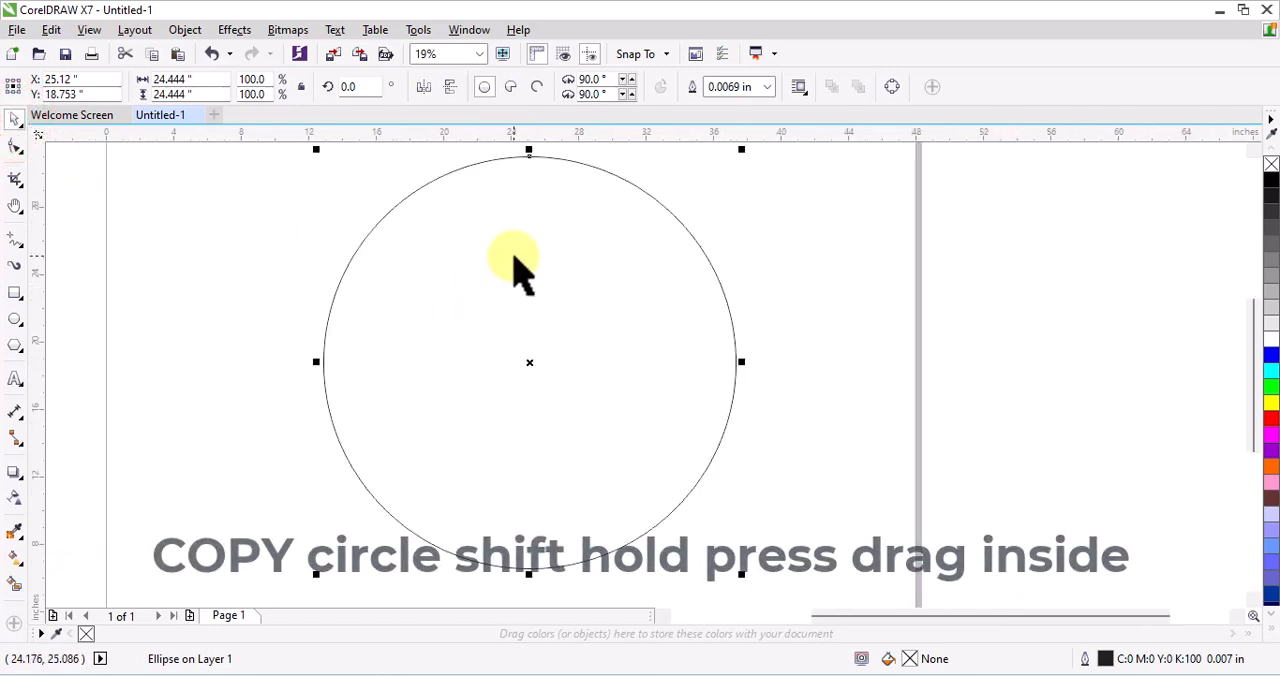
left_click(152, 53)
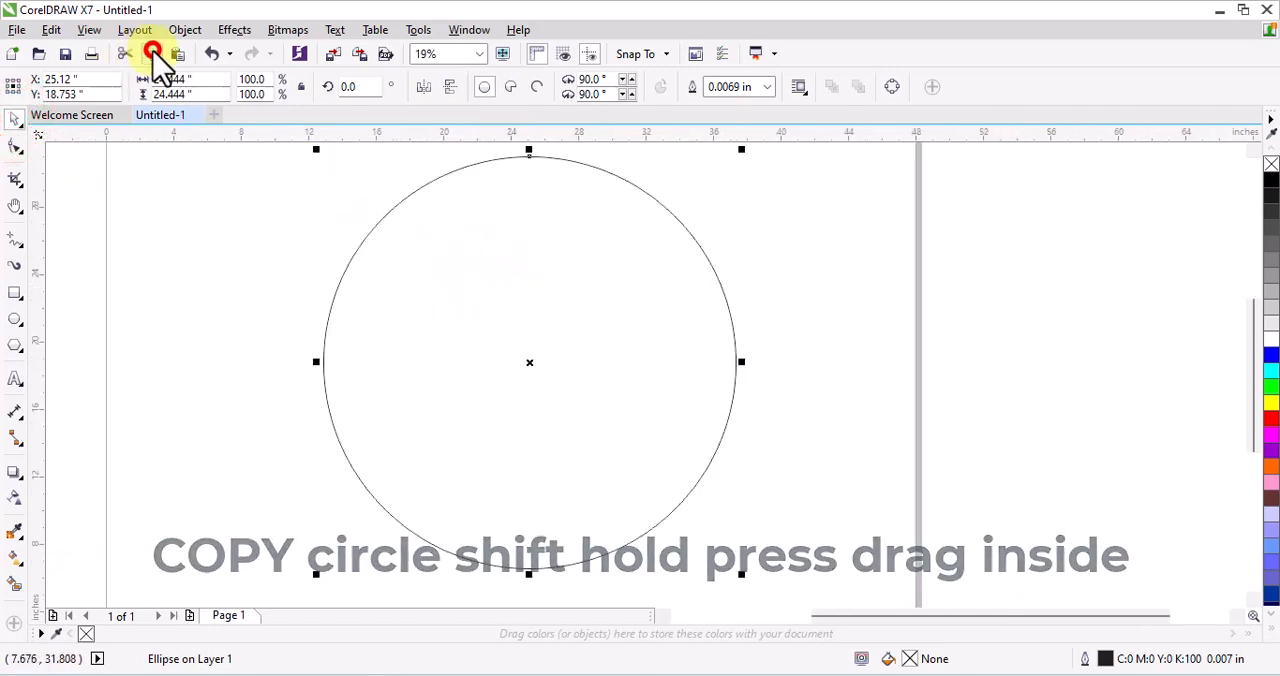
left_click(180, 54)
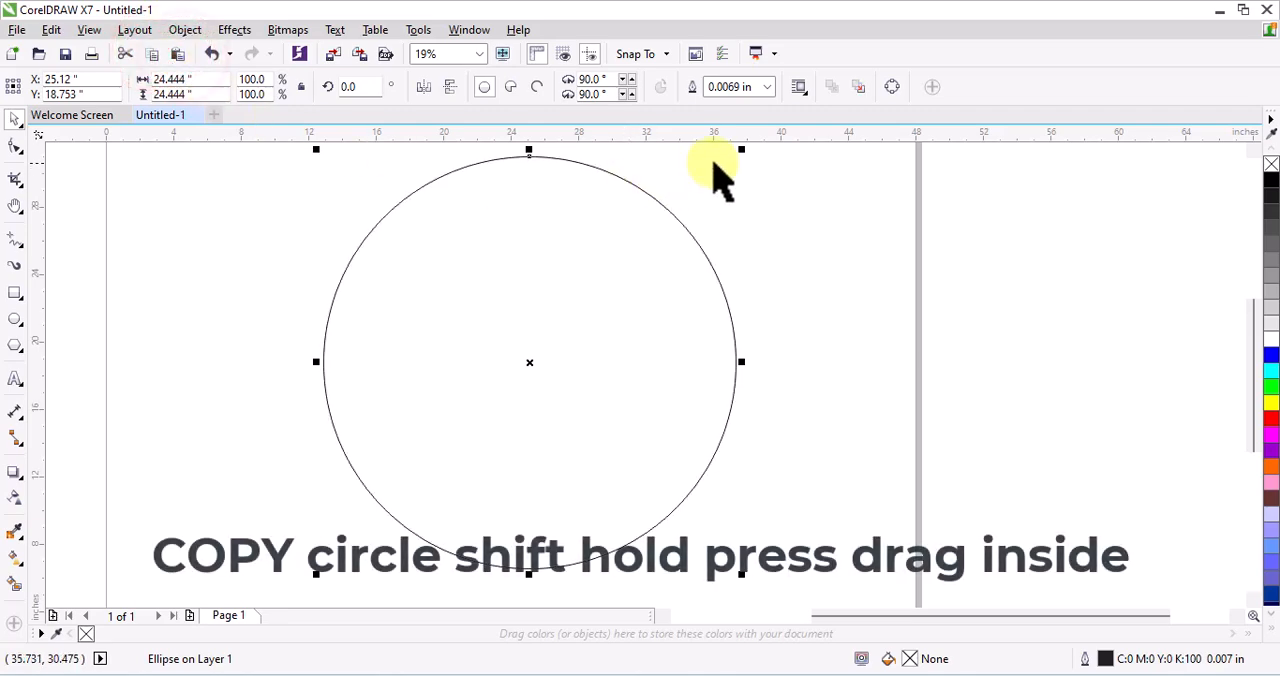
left_click_drag(740, 152, 640, 272)
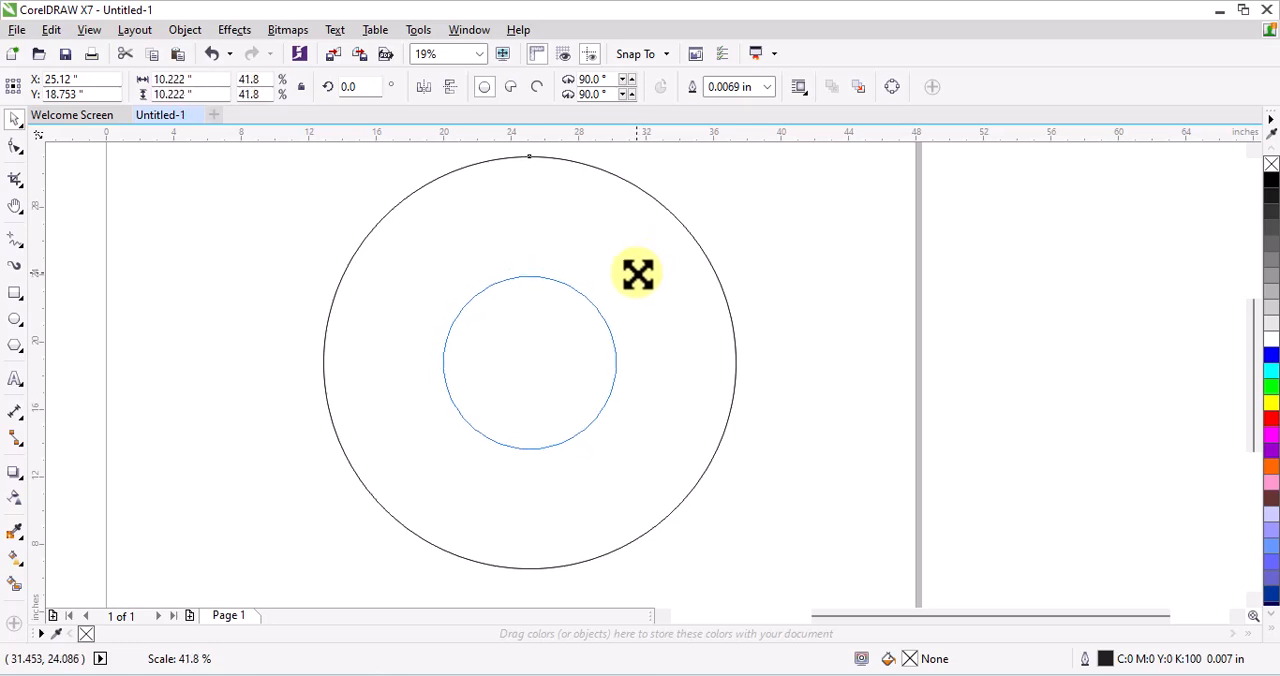
left_click(797, 246)
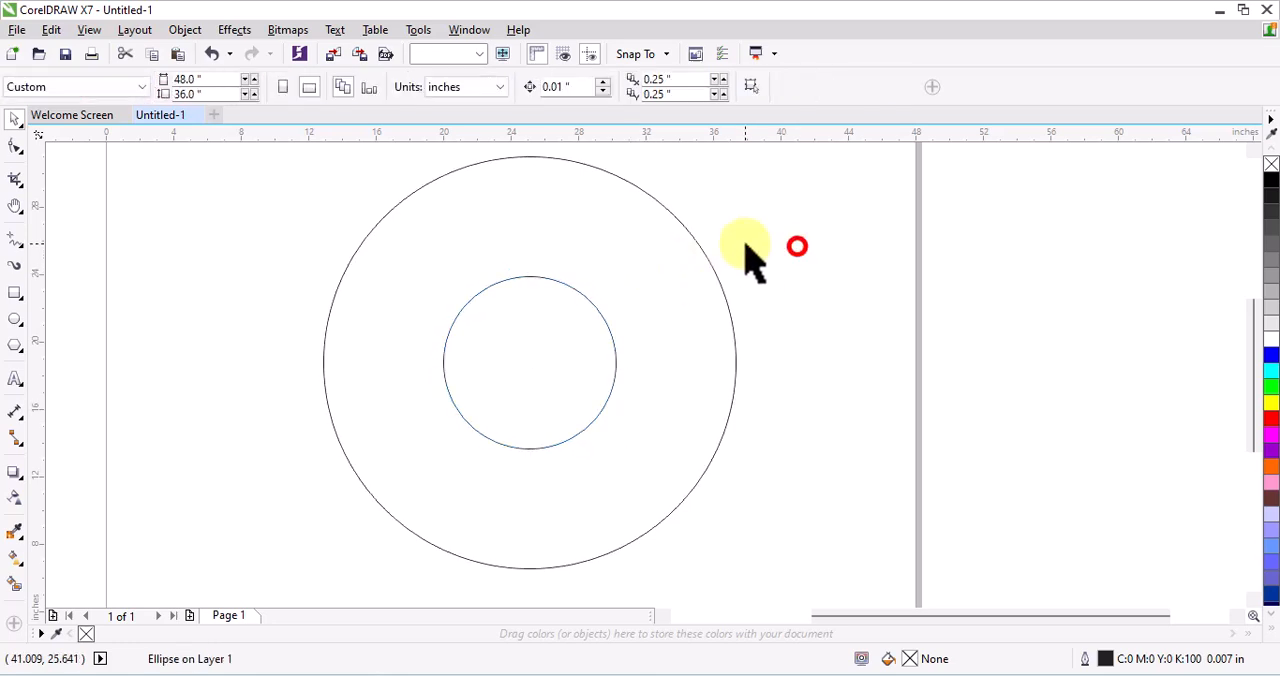
Shrink the inner circle further about its centre, keeping it concentric with the outer circle
left_click(577, 292)
left_click_drag(621, 273, 617, 290)
scroll(541, 212, "down", 1)
scroll(505, 260, "up", 1)
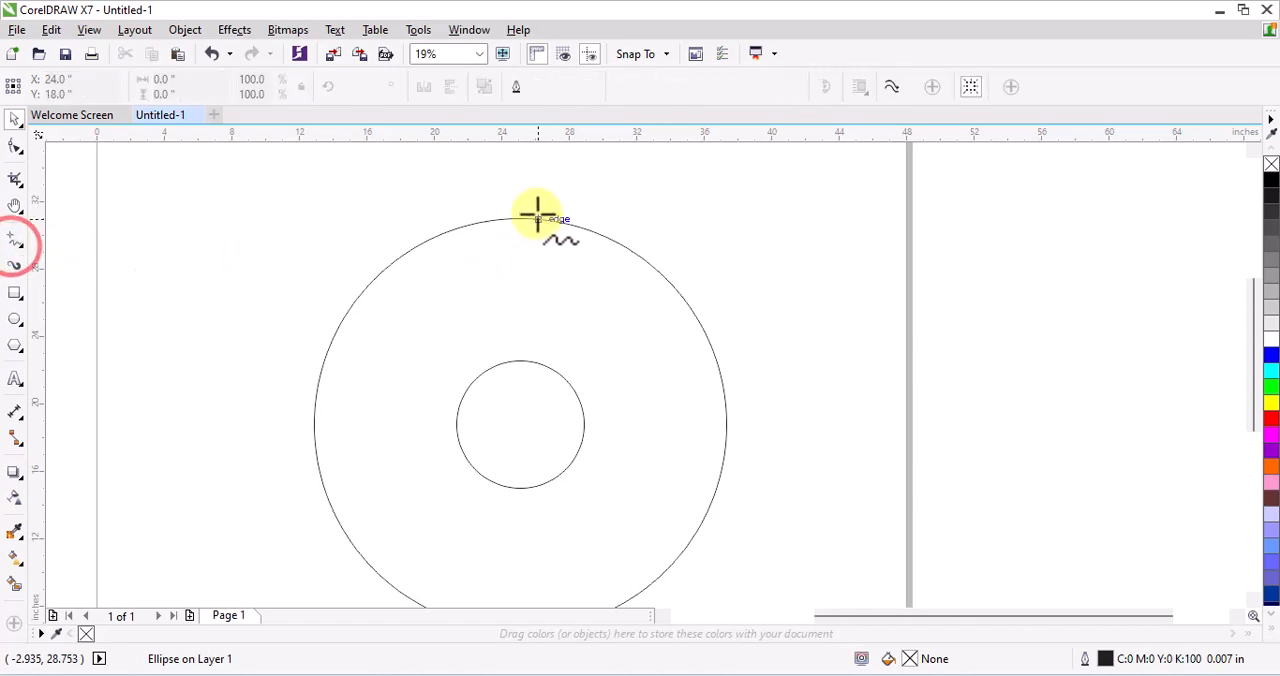
Draw a vertical line from just above the outer circle to just inside the inner circle's top and convert it to a curve
left_click(514, 212)
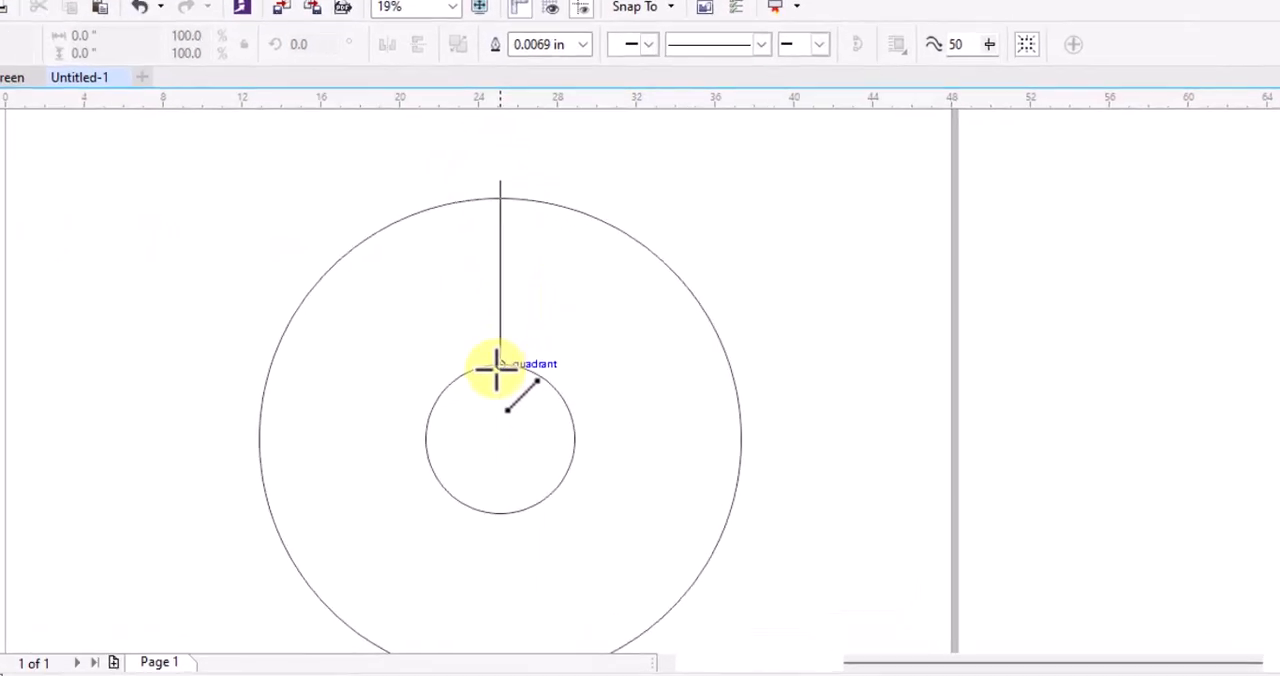
left_click(485, 383)
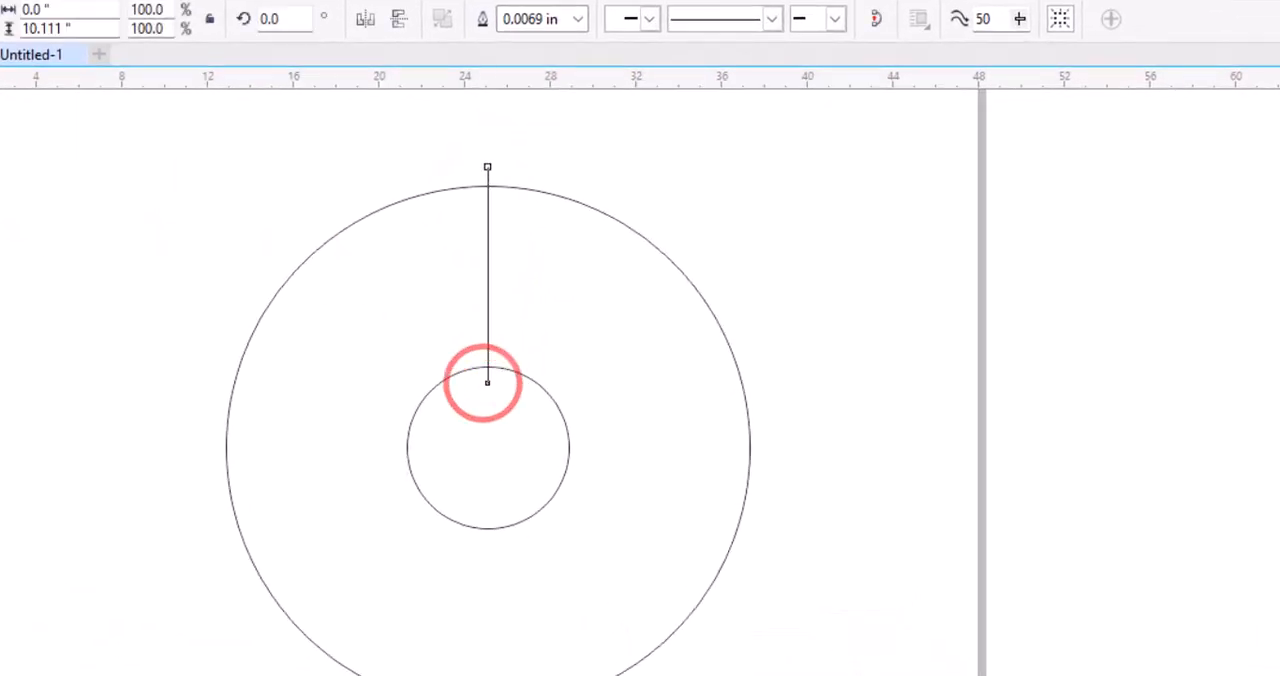
right_click(488, 253)
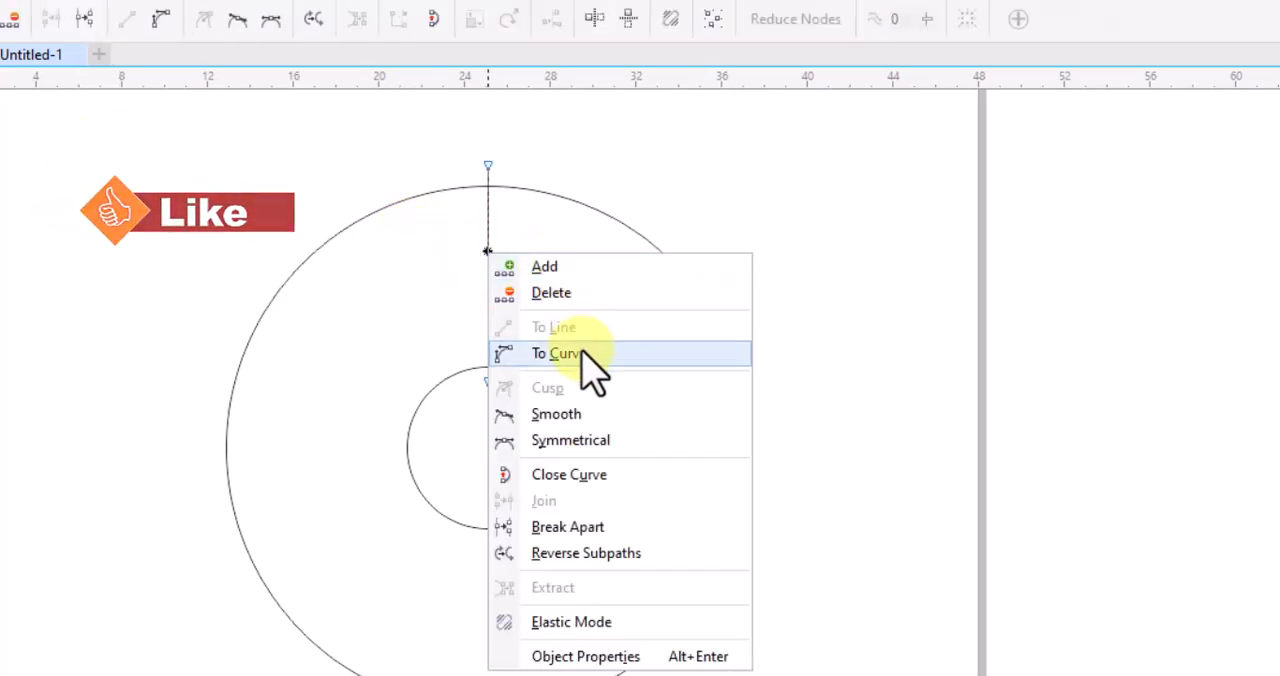
left_click(582, 352)
Bend the line into a gentle S-curve, bulging left near its upper end and right near its lower end
mouse_move(490, 236)
left_mouse_down()
mouse_move(464, 234)
mouse_move(480, 258)
left_mouse_up()
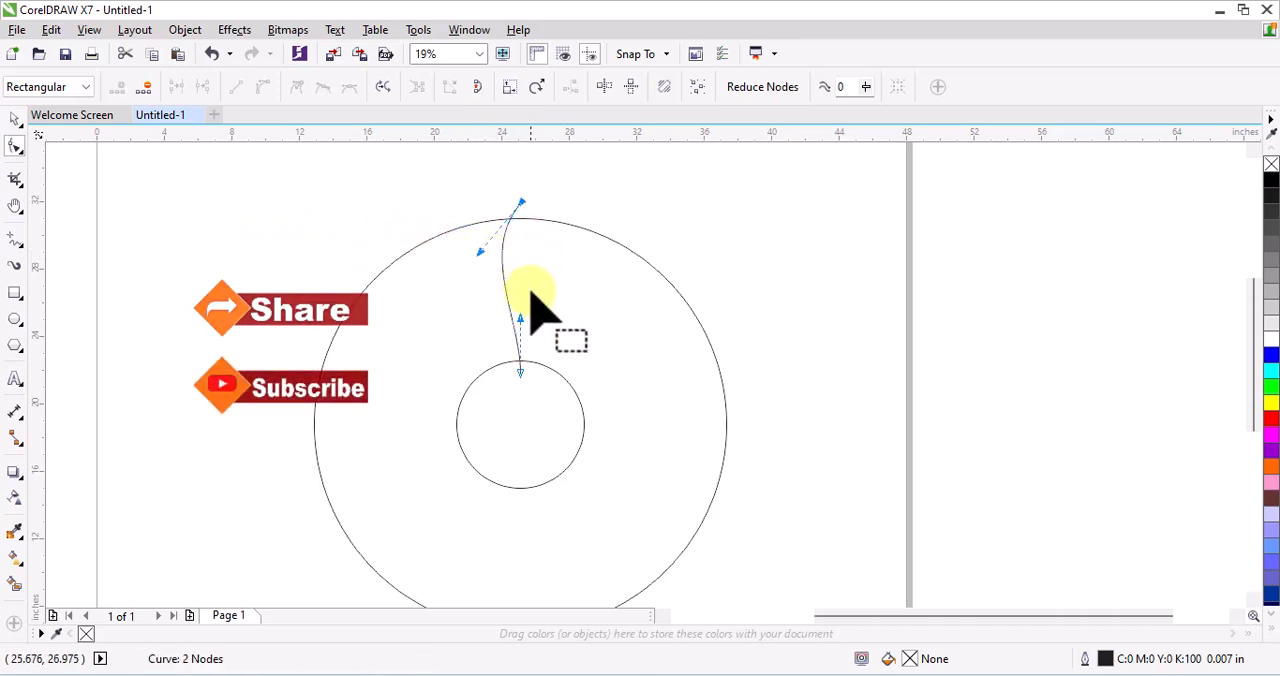
left_click(540, 326)
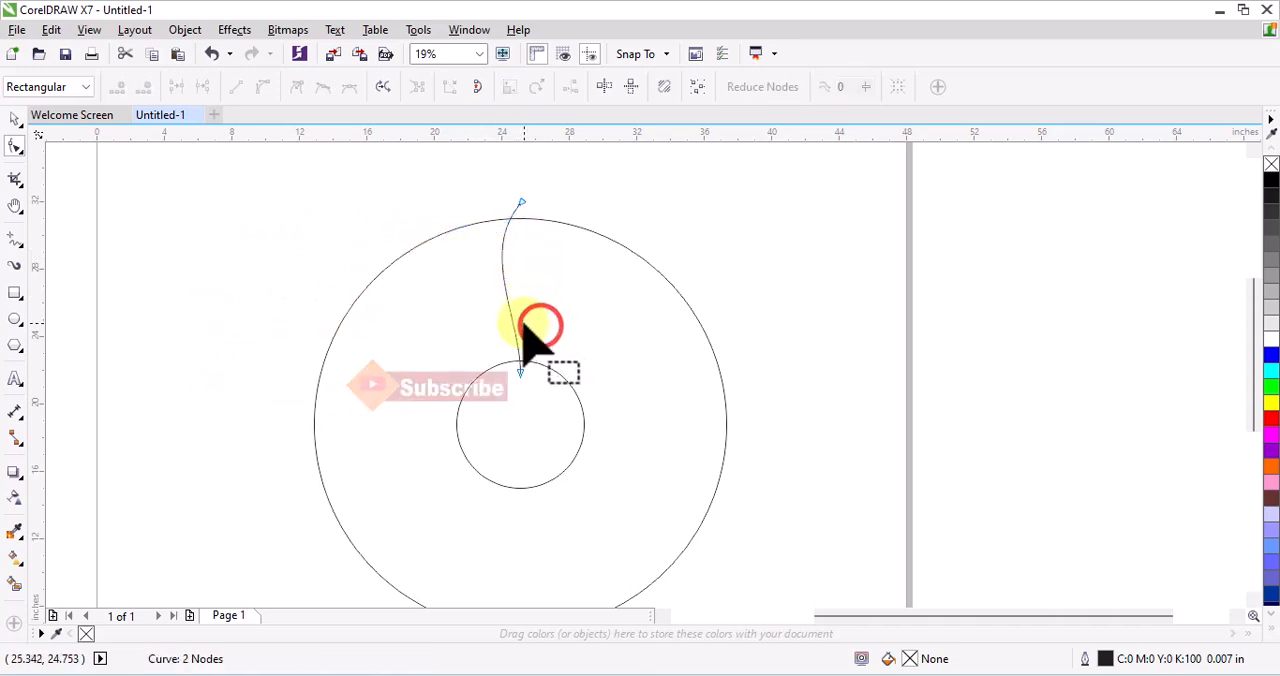
left_click(519, 198)
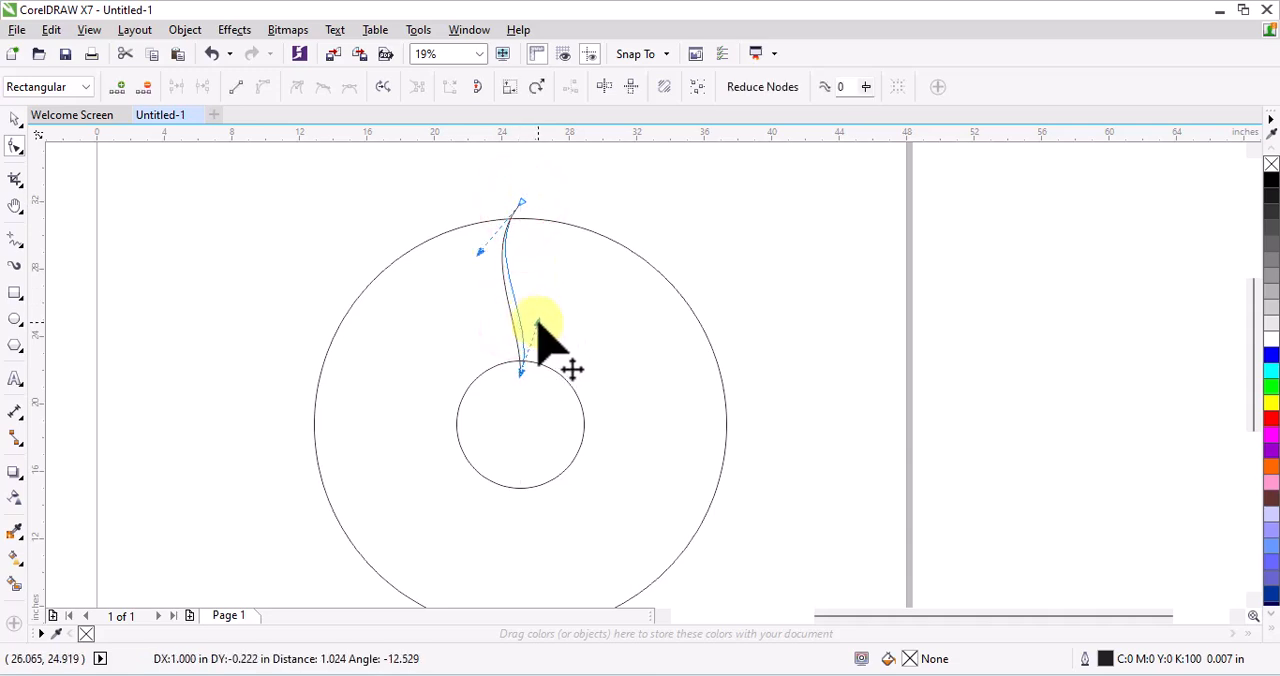
left_click_drag(538, 325, 539, 323)
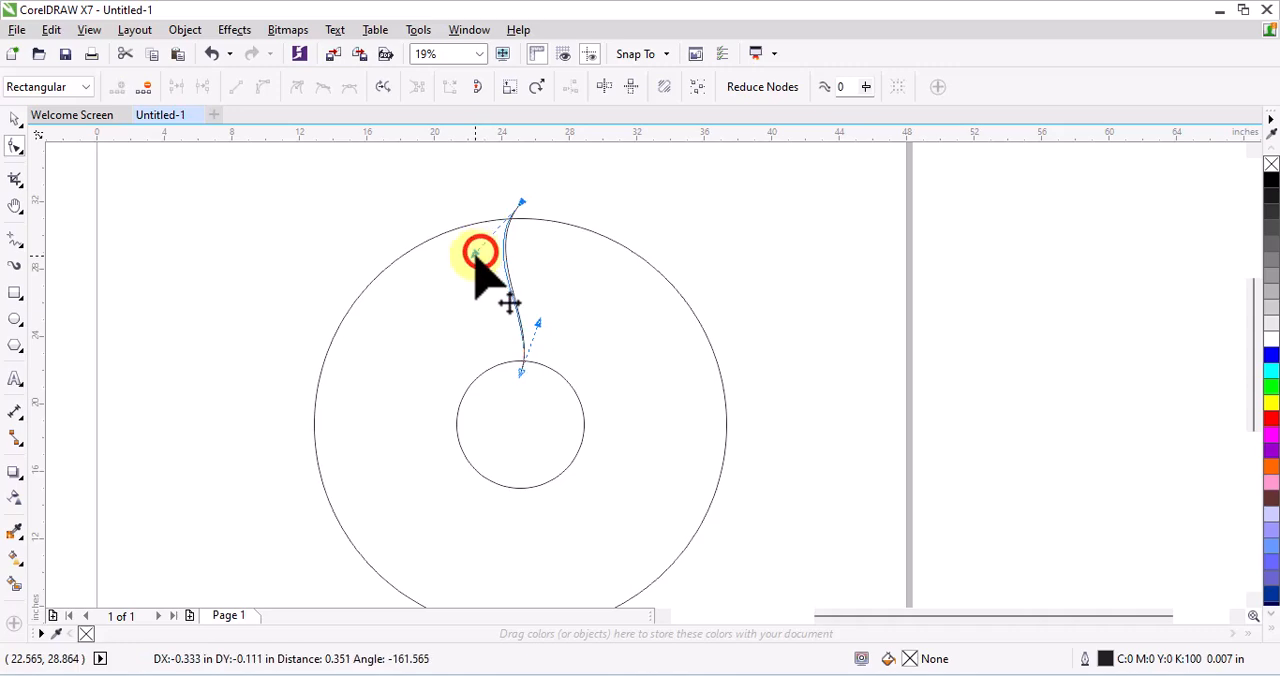
left_click_drag(474, 260, 471, 253)
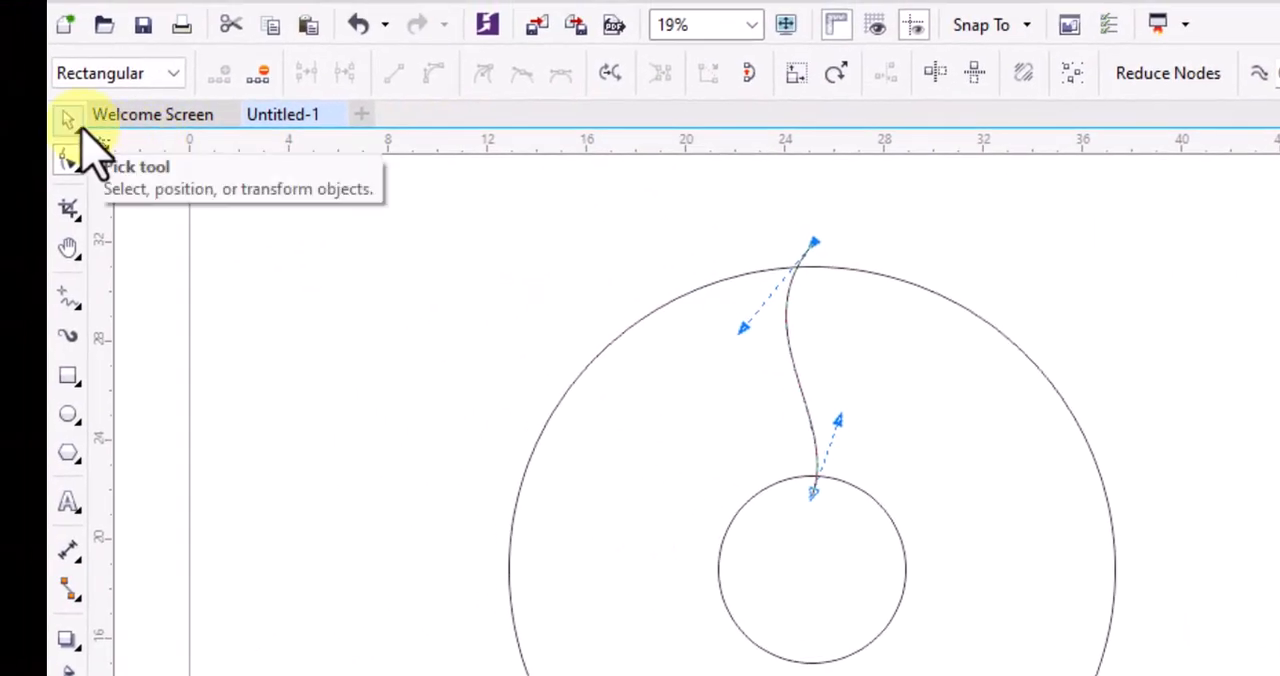
Set the S-curve's outline width to 0.25 in
left_click(66, 120)
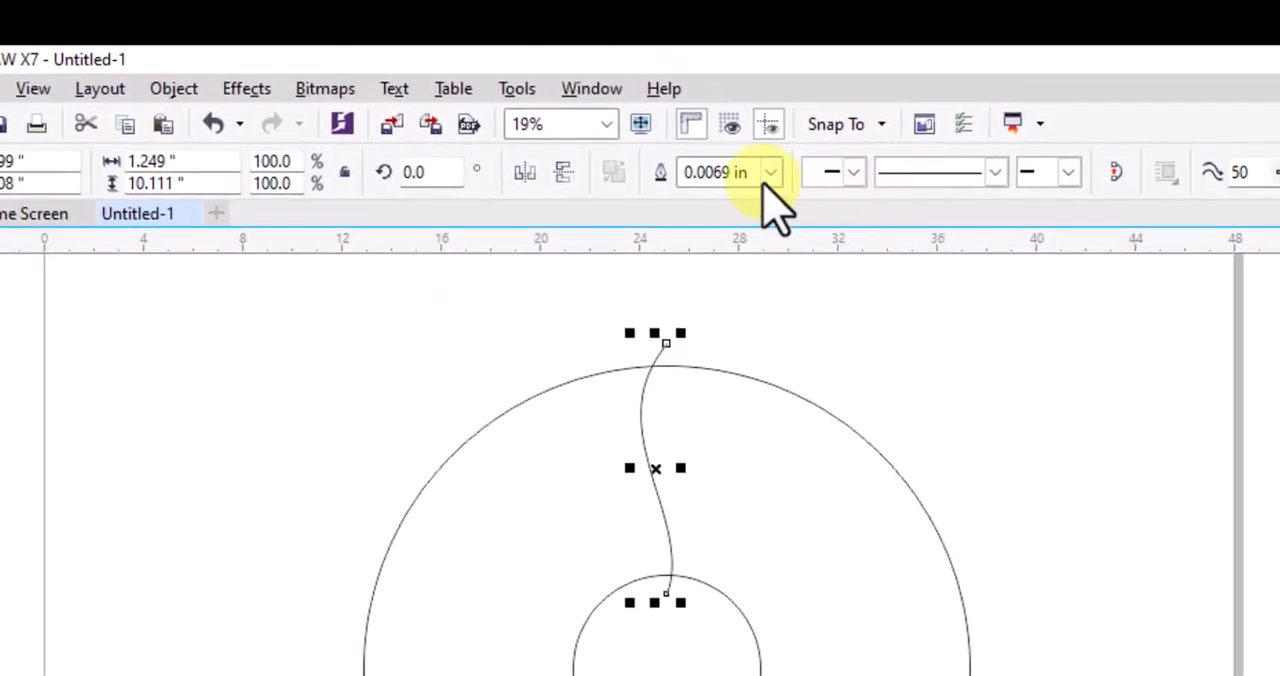
left_click(768, 180)
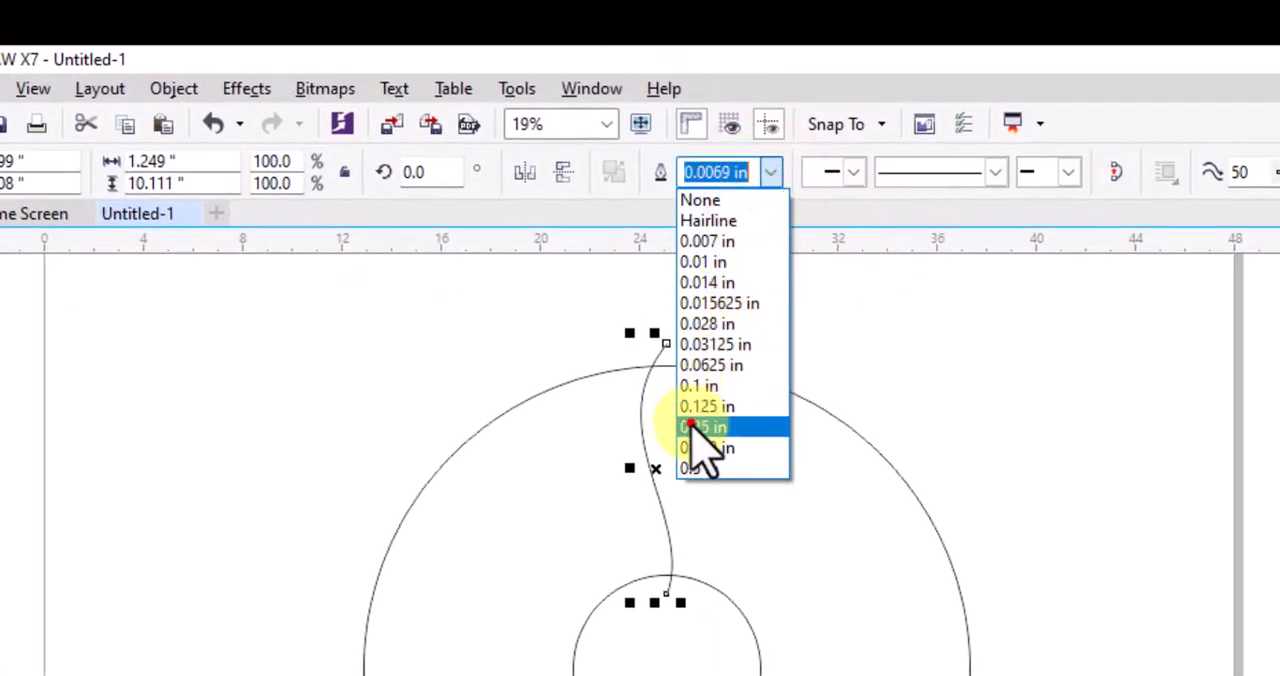
left_click(692, 428)
left_click(770, 172)
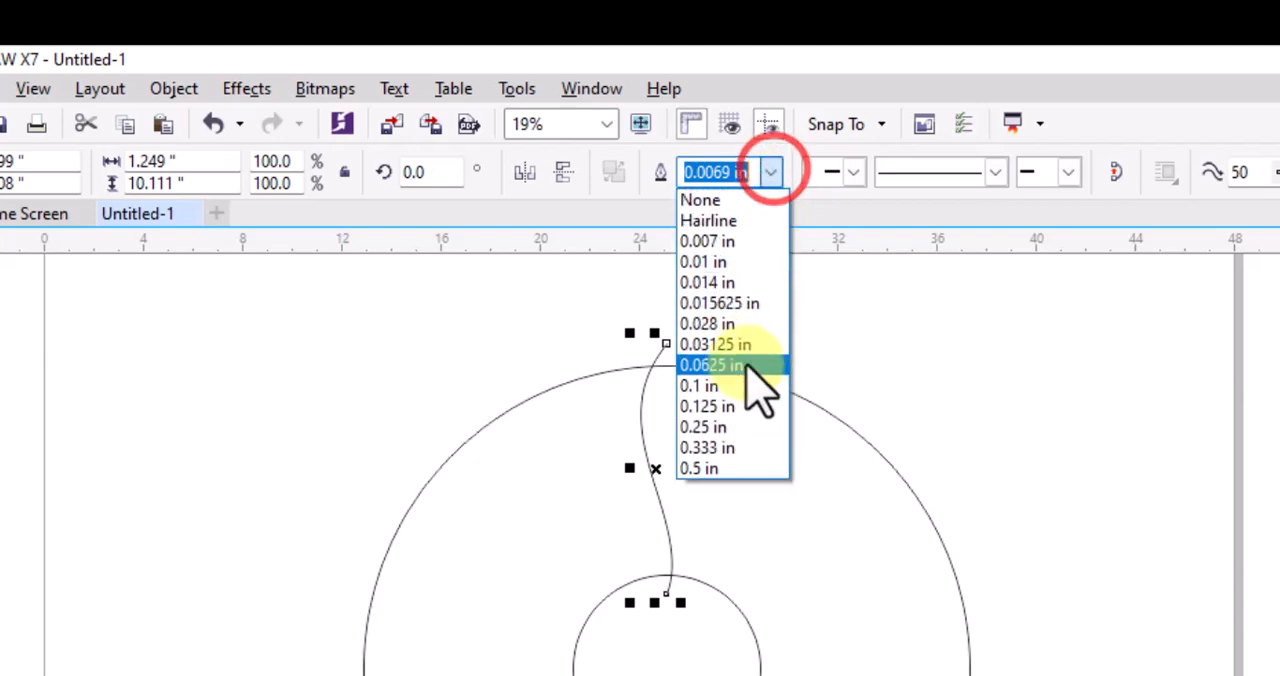
left_click(726, 427)
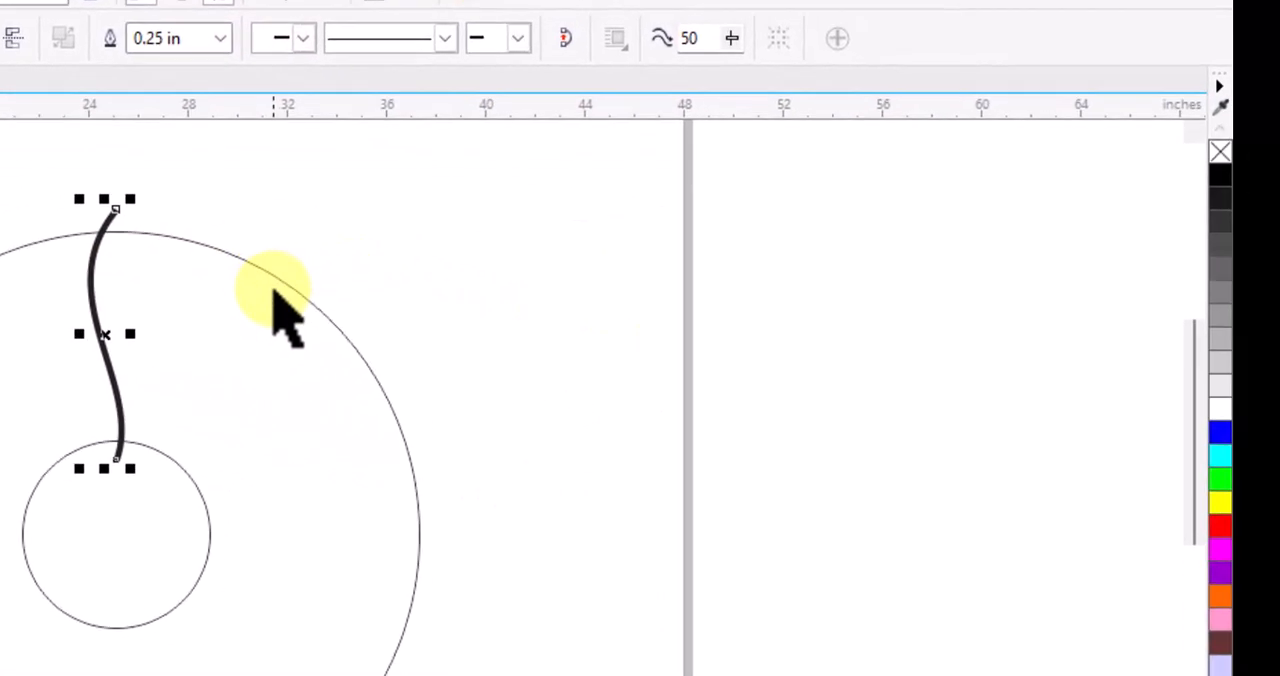
Combine the outer and inner circles into a single object, then deselect it
left_click(283, 287)
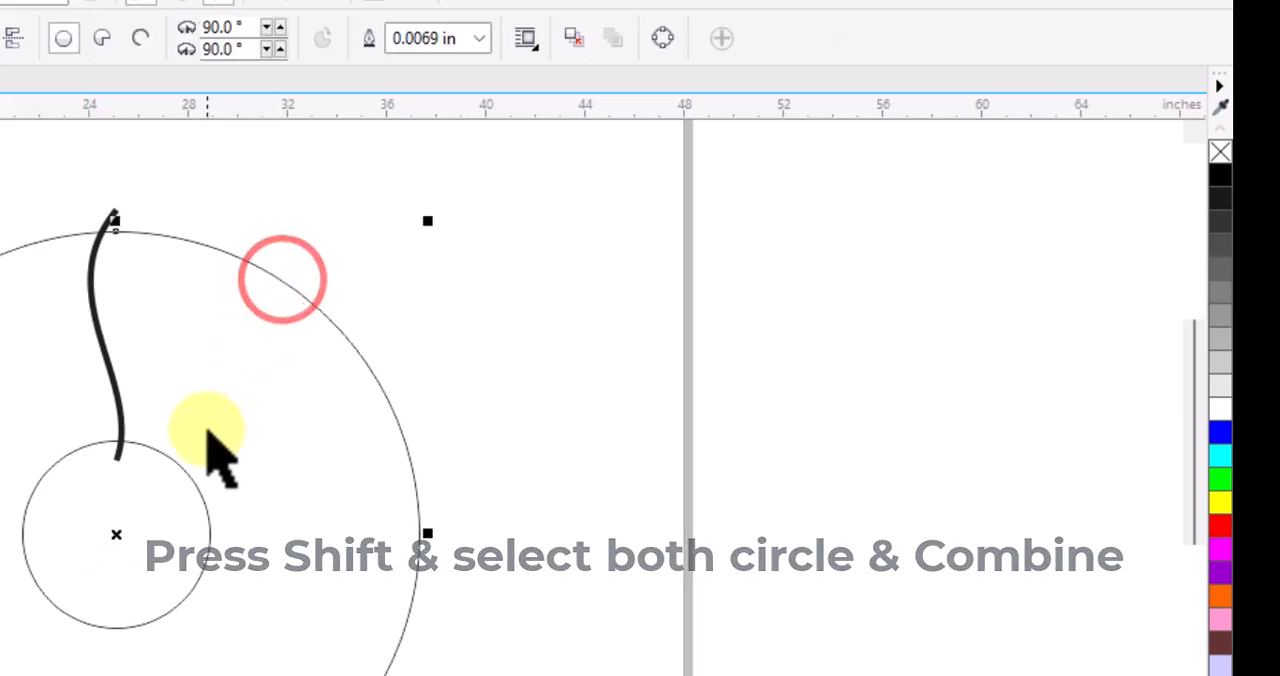
left_click(186, 474, "shift")
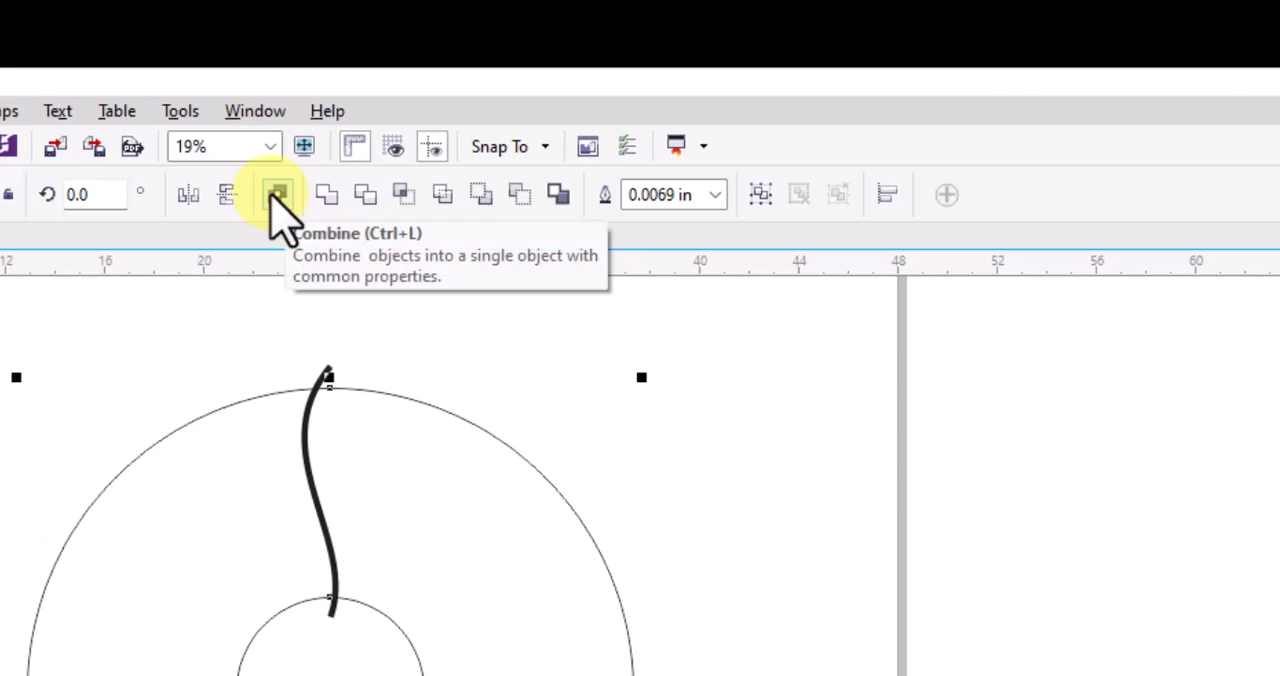
left_click(278, 196)
left_click(243, 338)
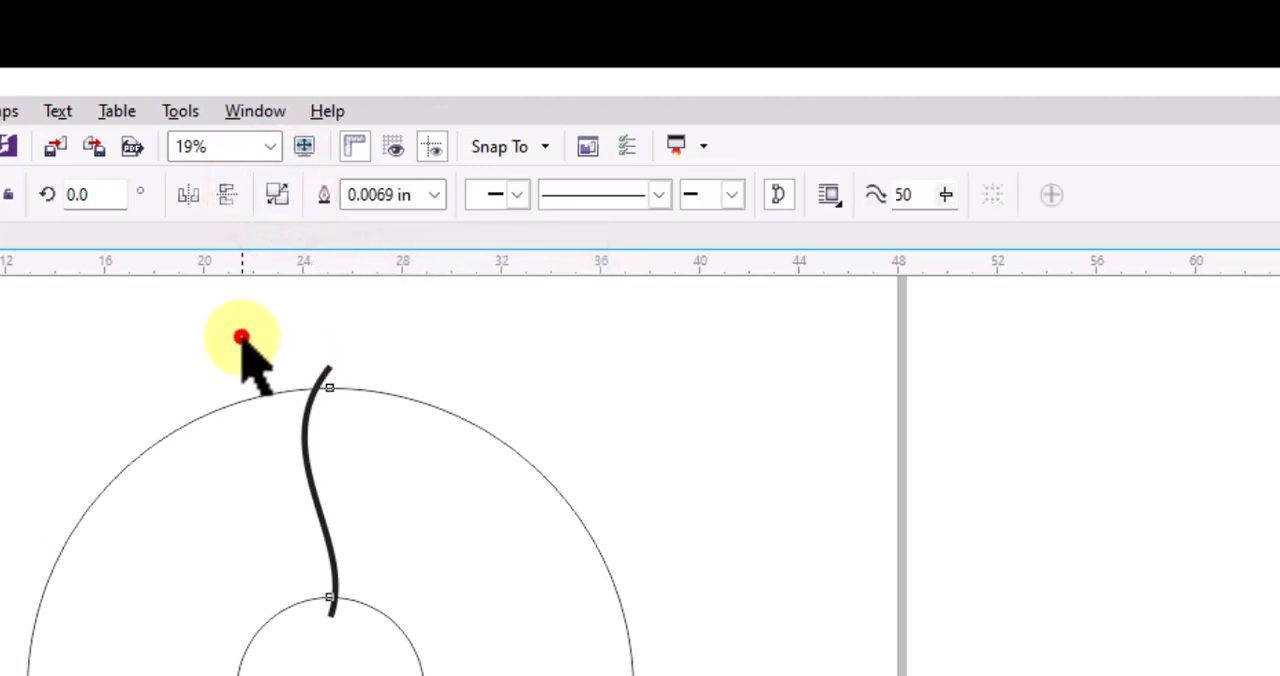
Convert the thick S-curve's outline to an object
left_click(300, 415)
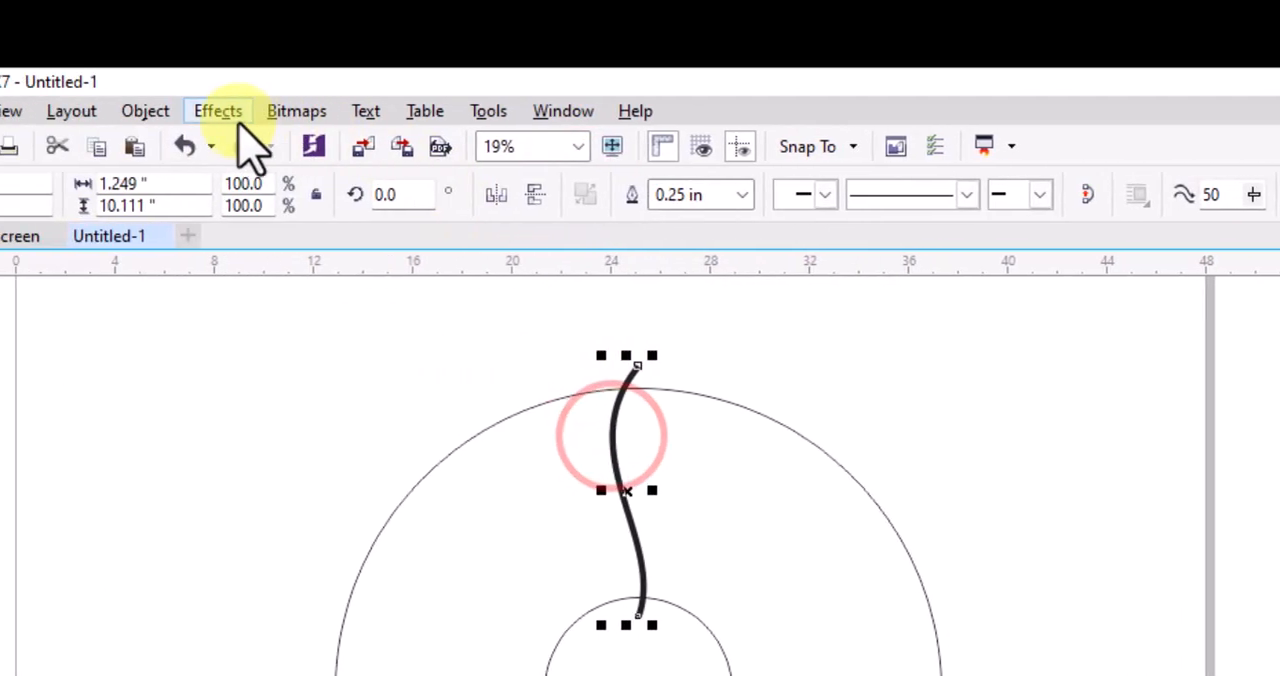
left_click(196, 111)
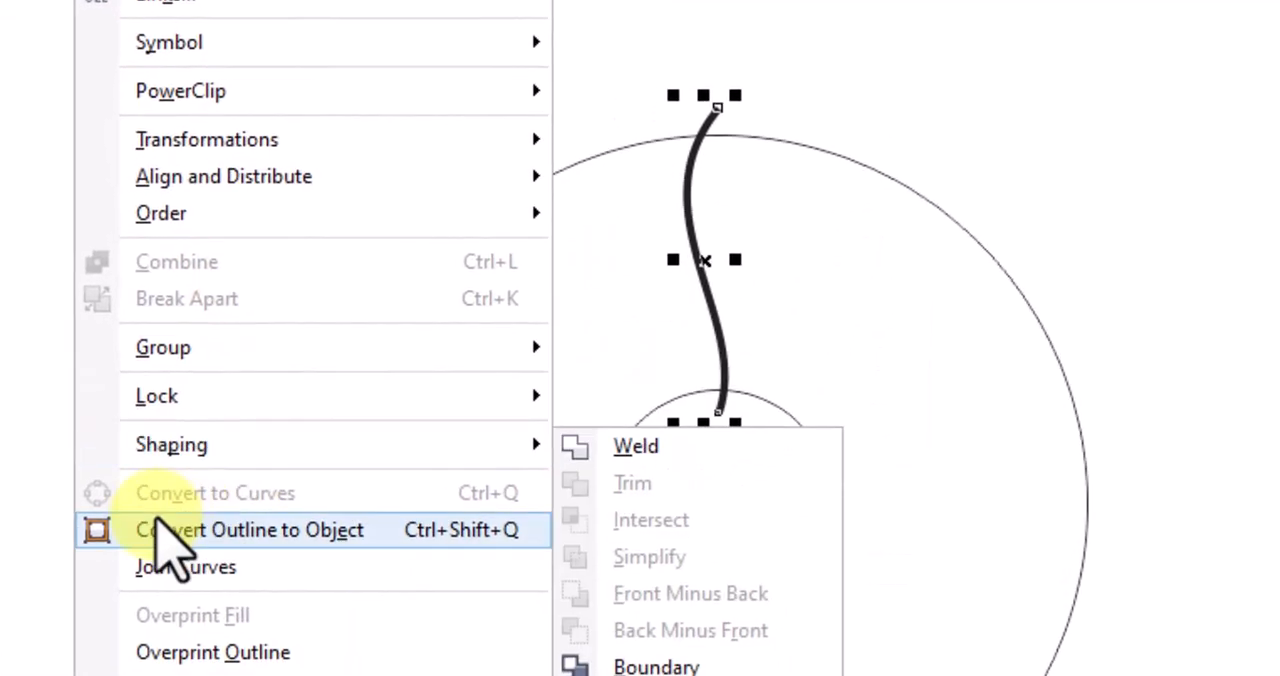
left_click(450, 540)
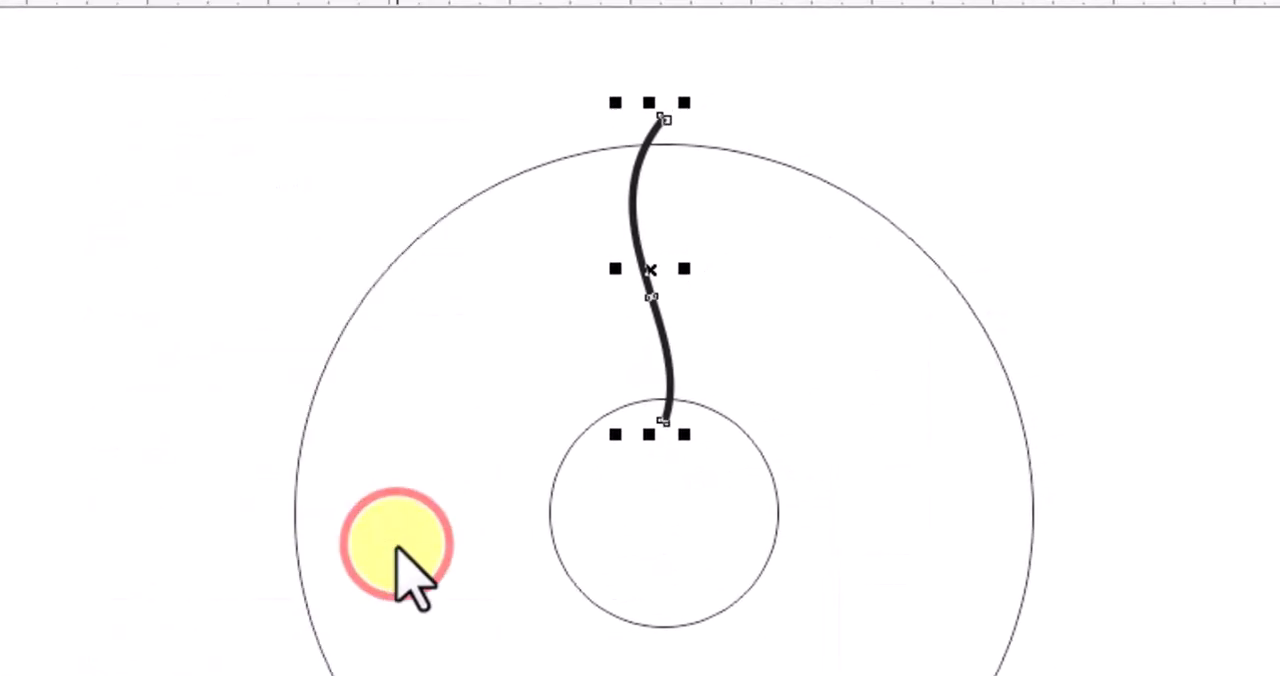
Give the S-shaped strip a white fill and black hairline outline, and move its rotation centre to the circles' centre
left_click(1218, 323)
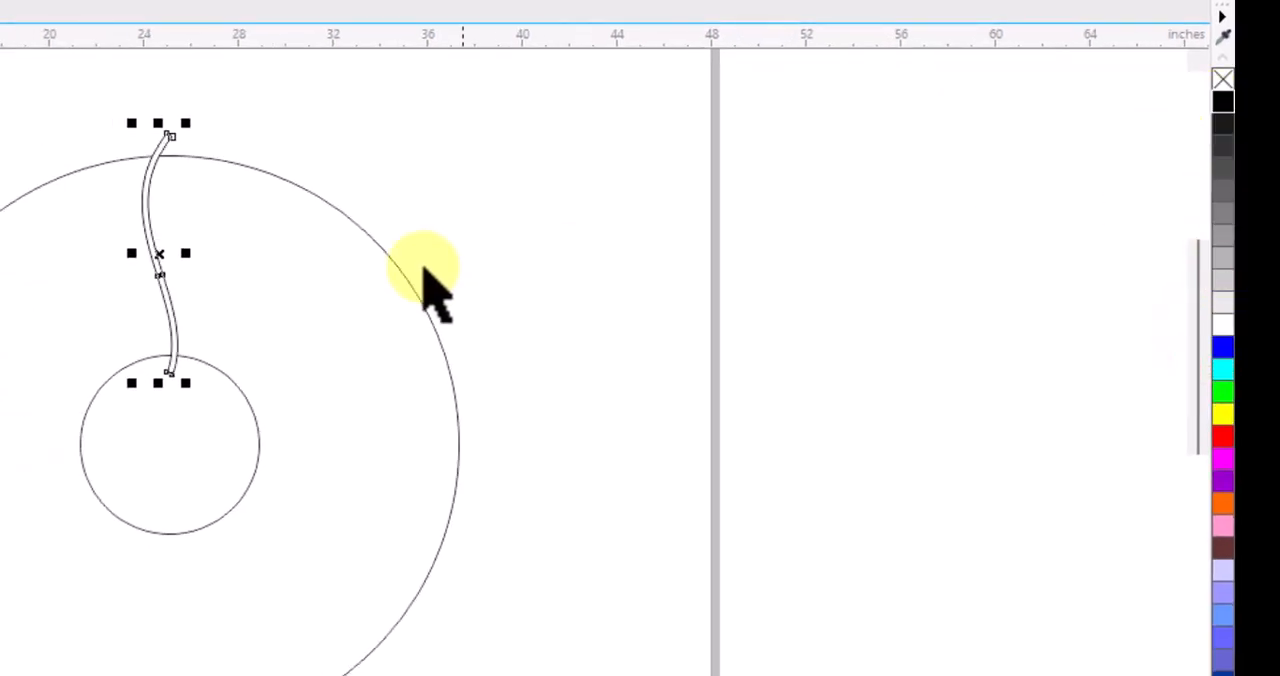
scroll(169, 162, "up", 2)
scroll(169, 162, "down", 2)
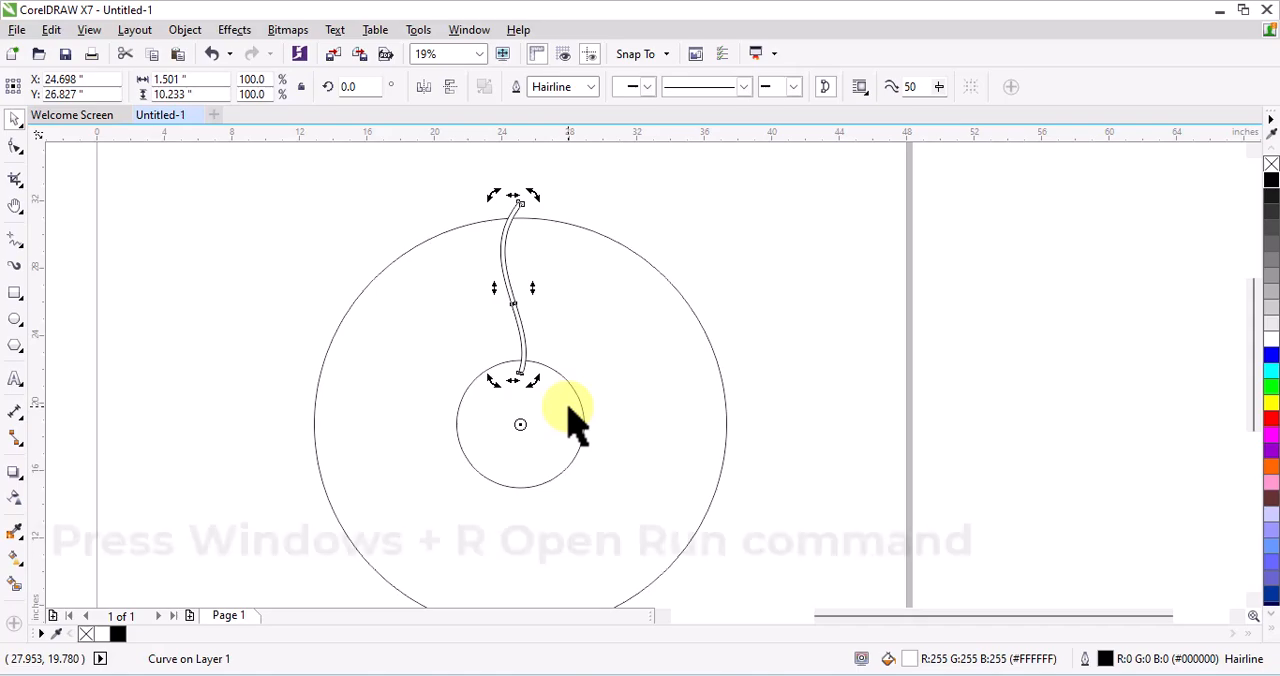
Open Calculator through the Run dialog and divide 360 by 5
key("super+r")
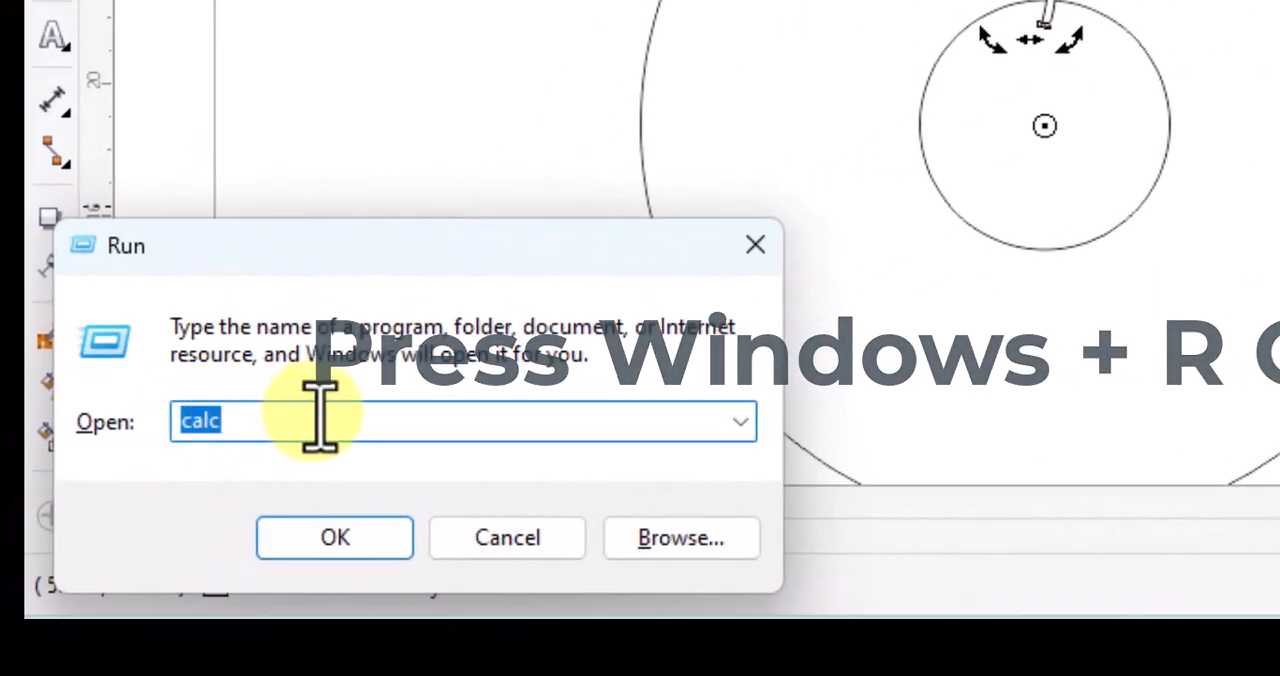
left_click(374, 543)
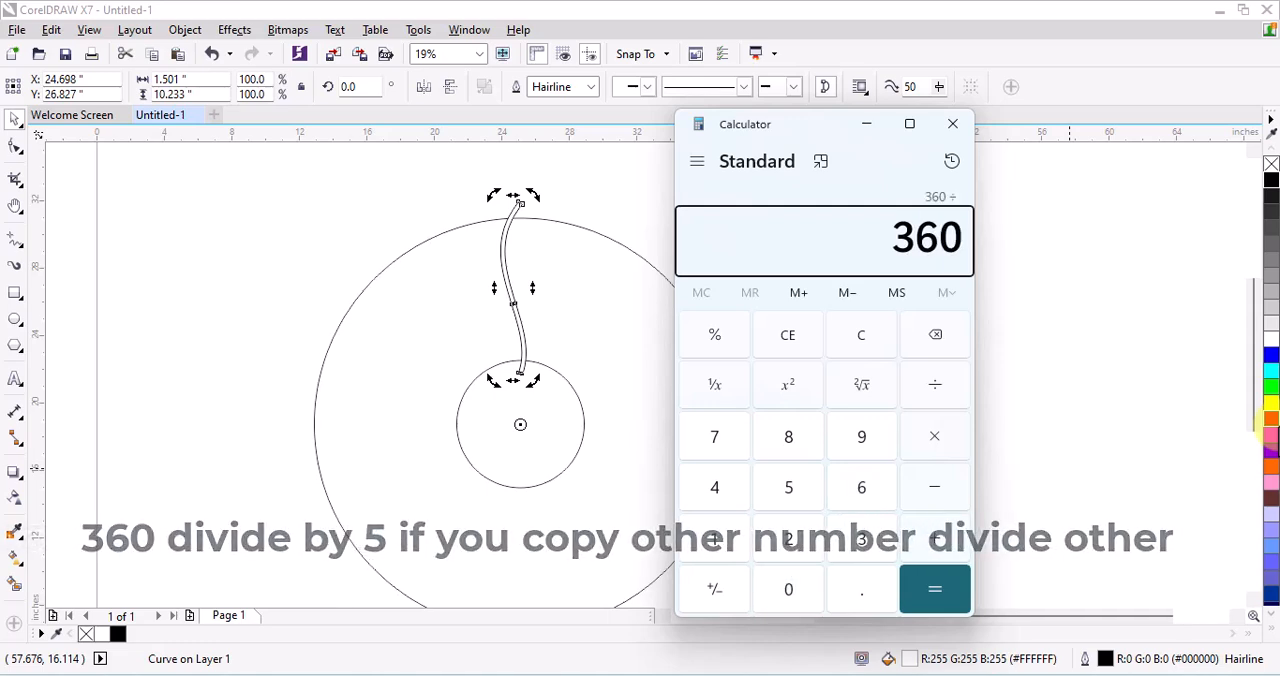
type("/5")
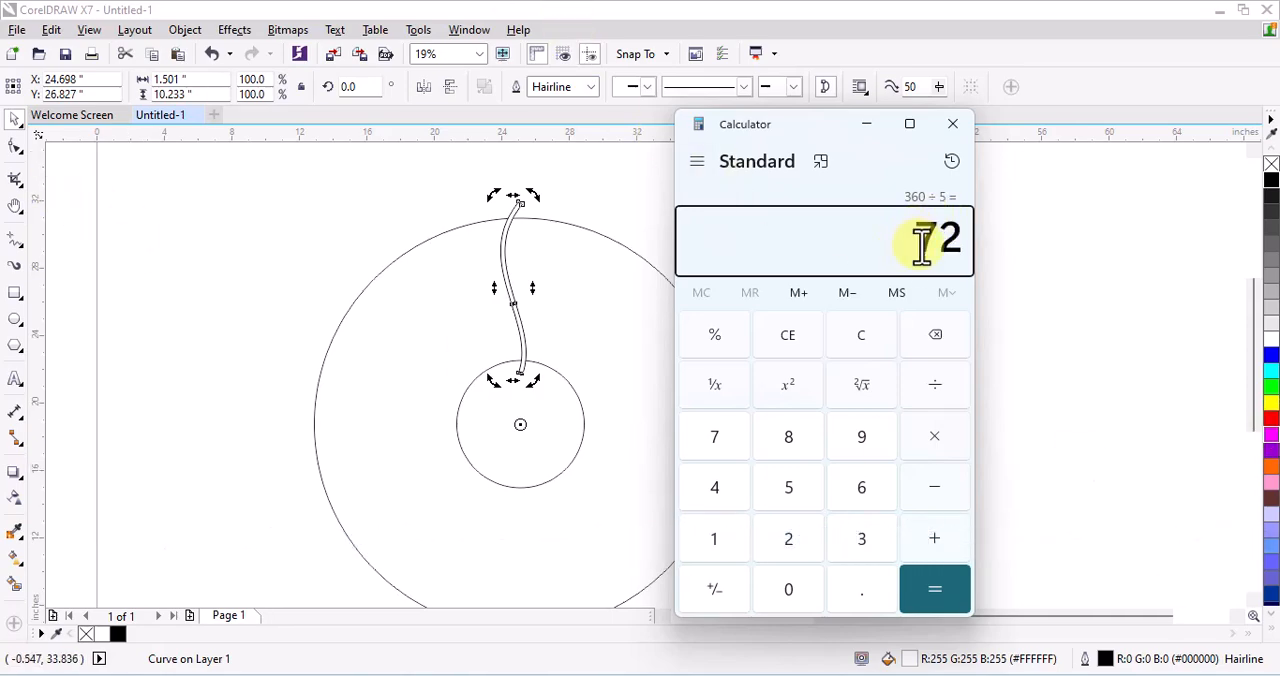
Rotate the S-shaped strip by 72° around the circles' centre with 4 copies, then deselect
left_click(370, 168)
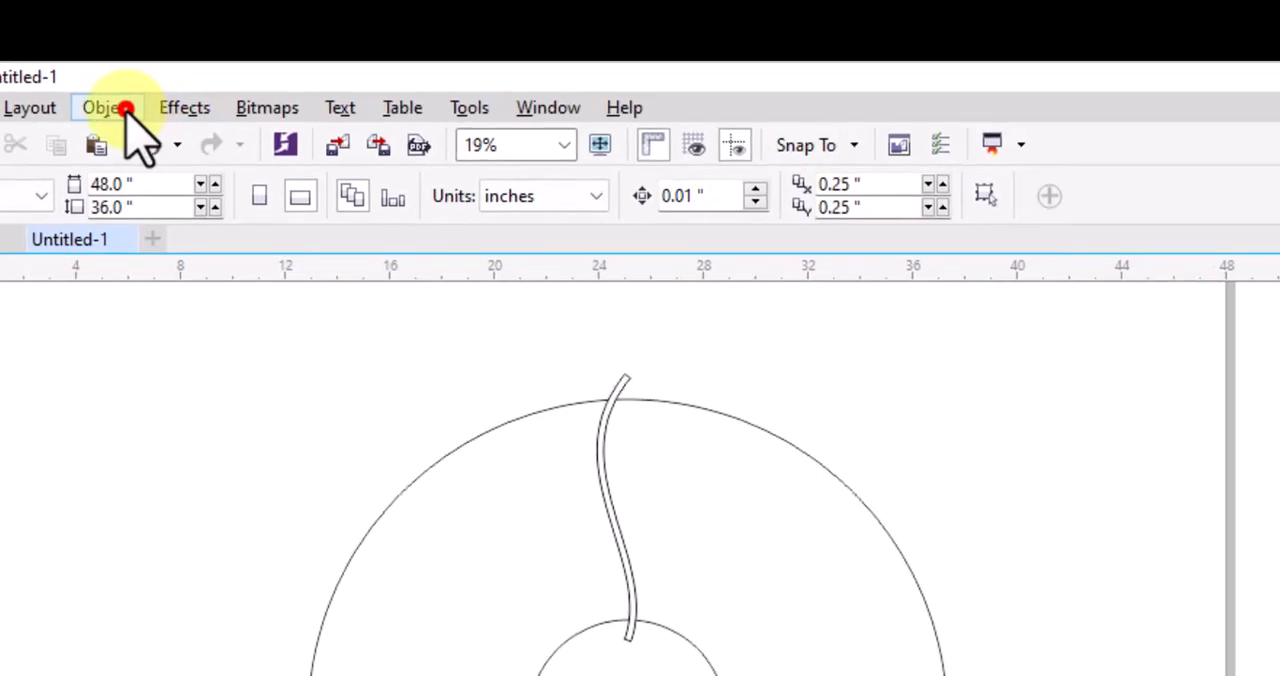
left_click(128, 110)
mouse_move(148, 405)
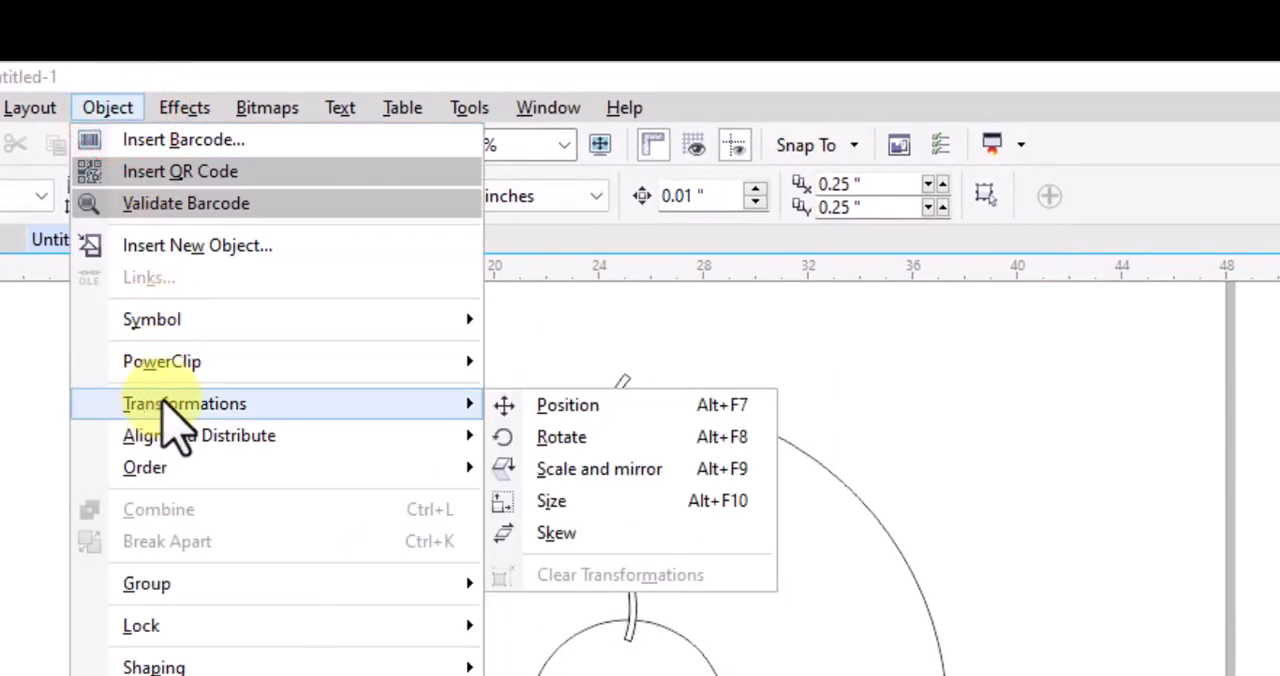
left_click(605, 440)
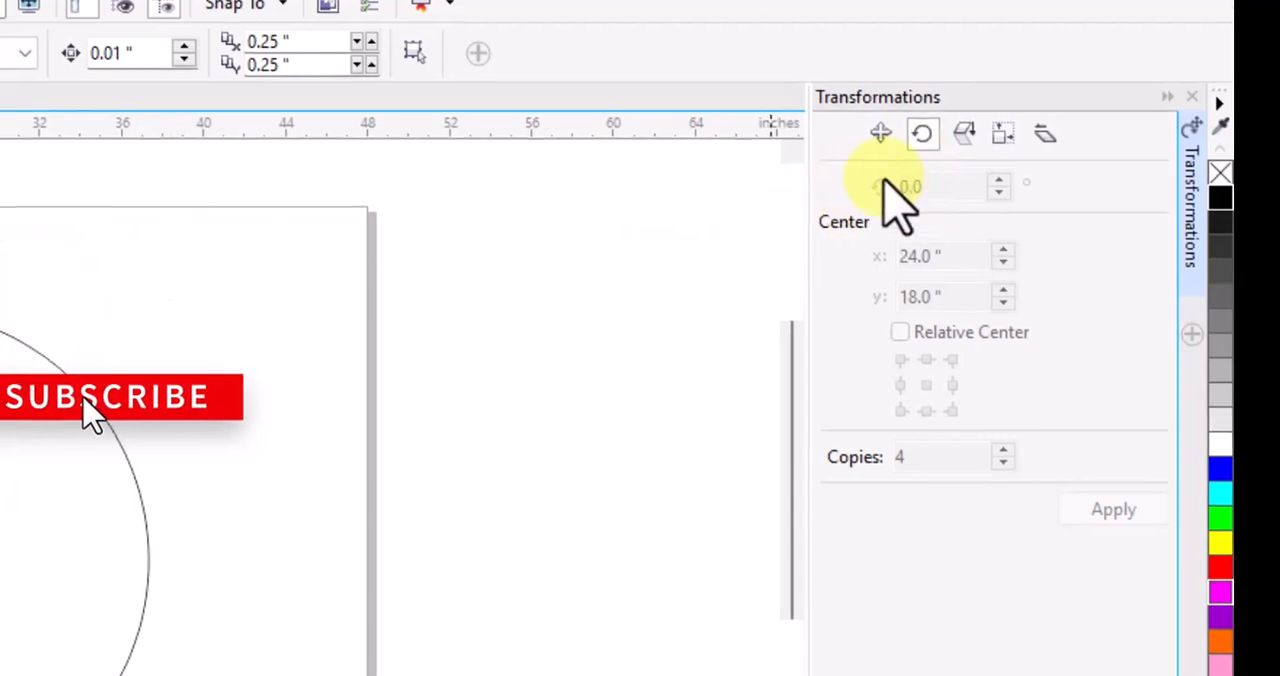
left_click(252, 270)
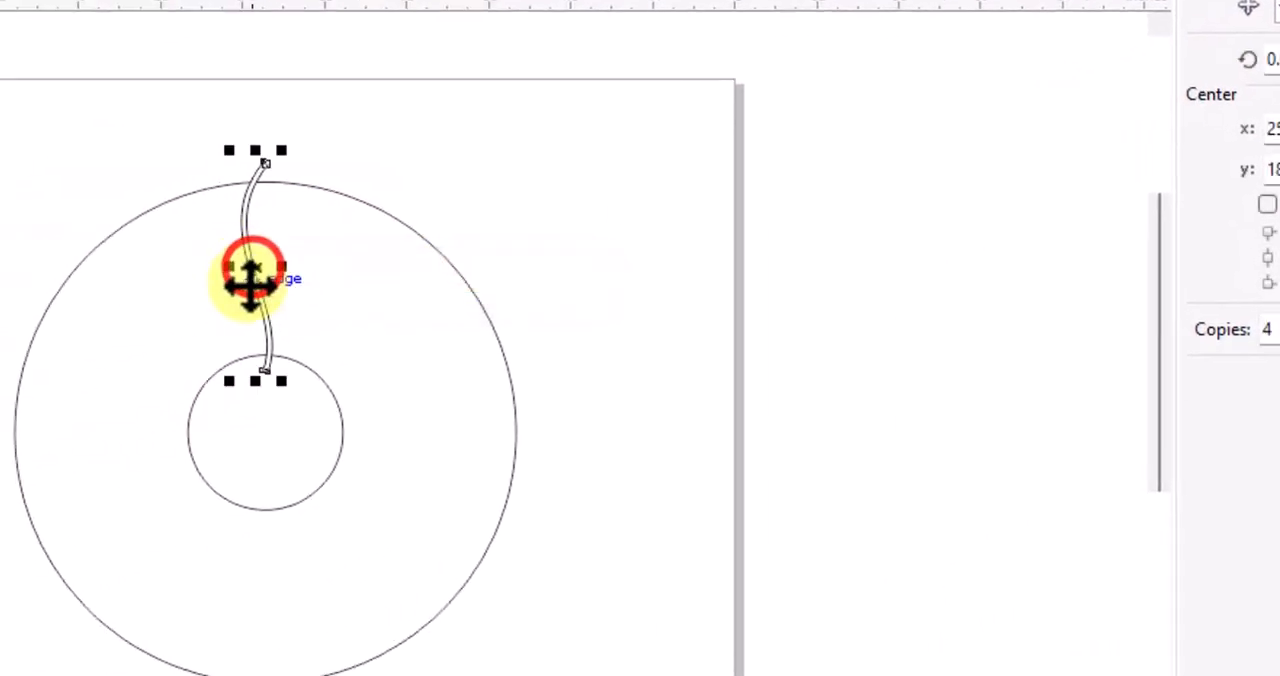
left_click(253, 270)
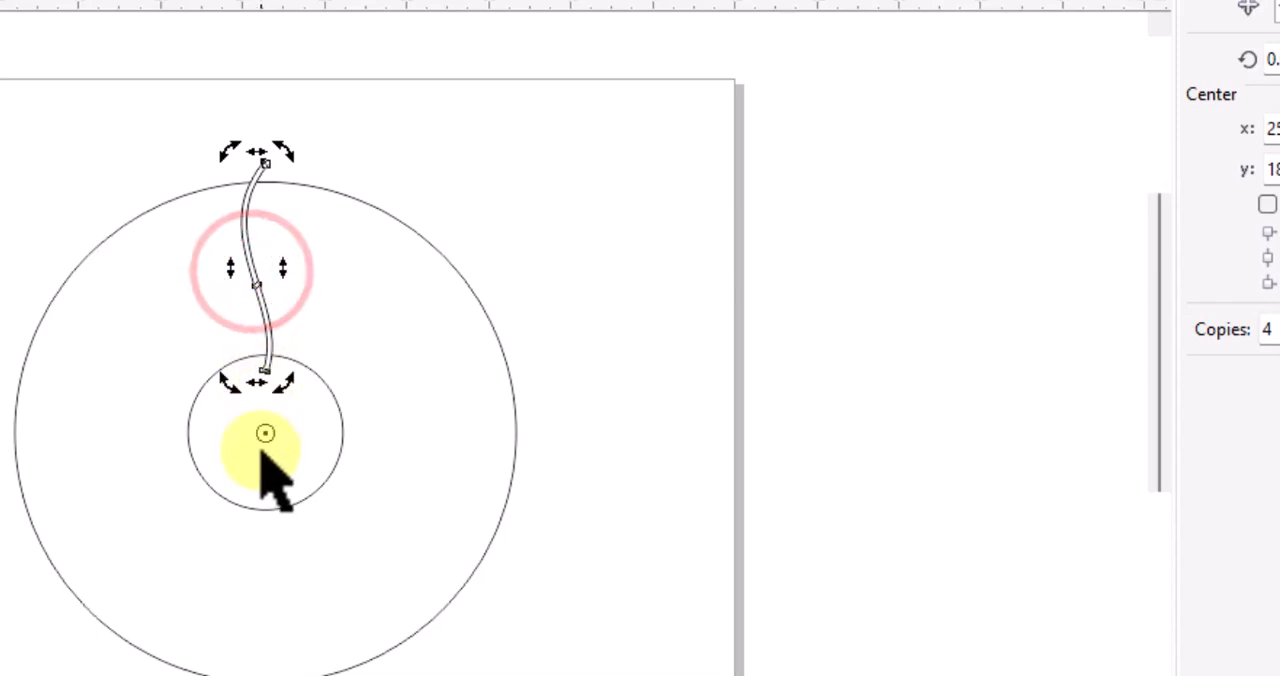
left_click(1274, 59)
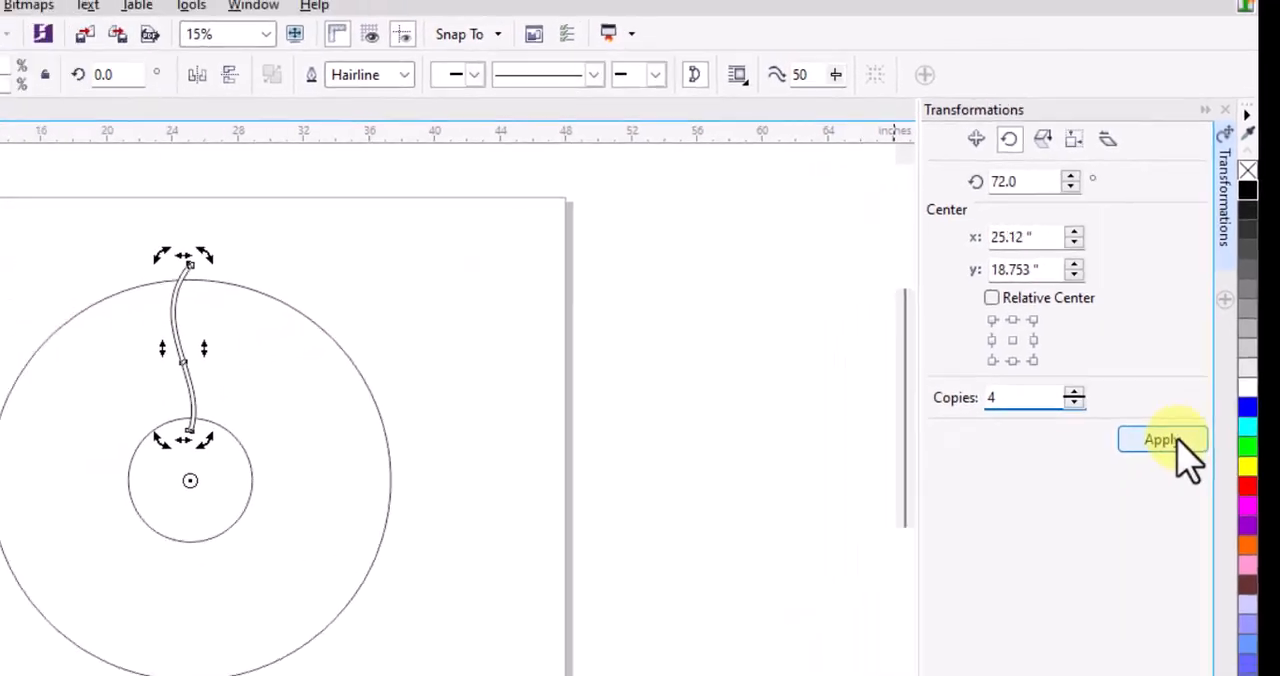
left_click(1125, 517)
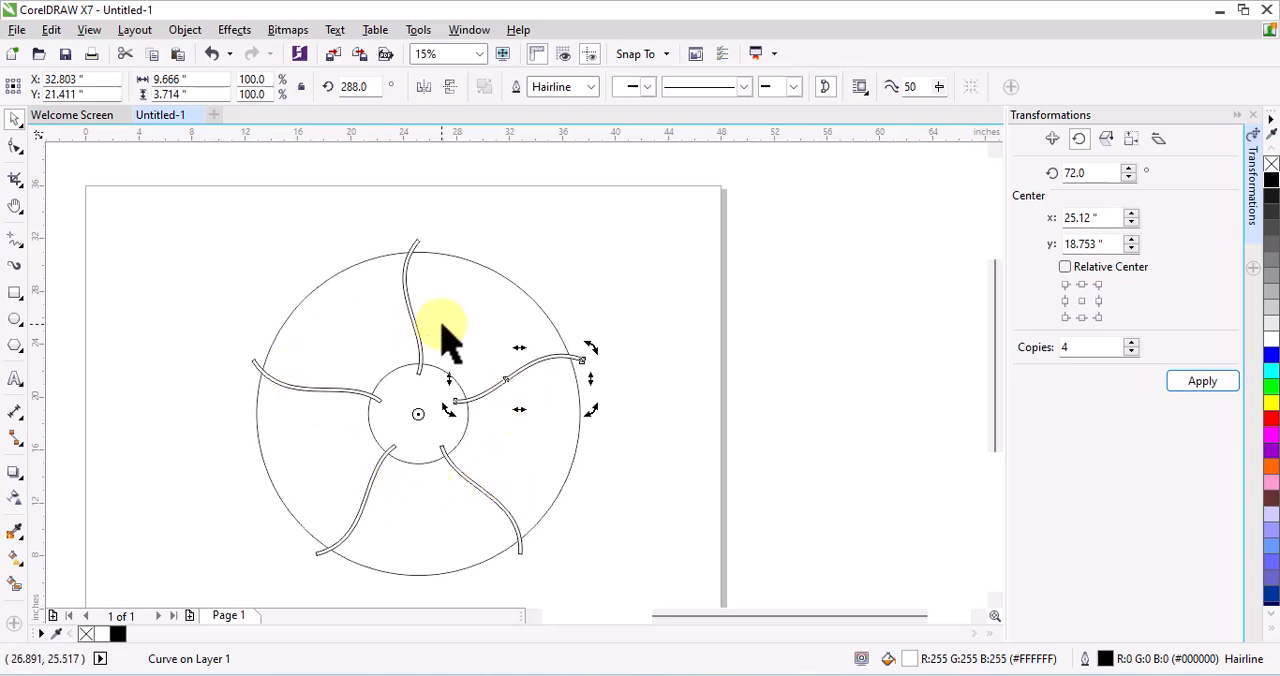
left_click(1257, 115)
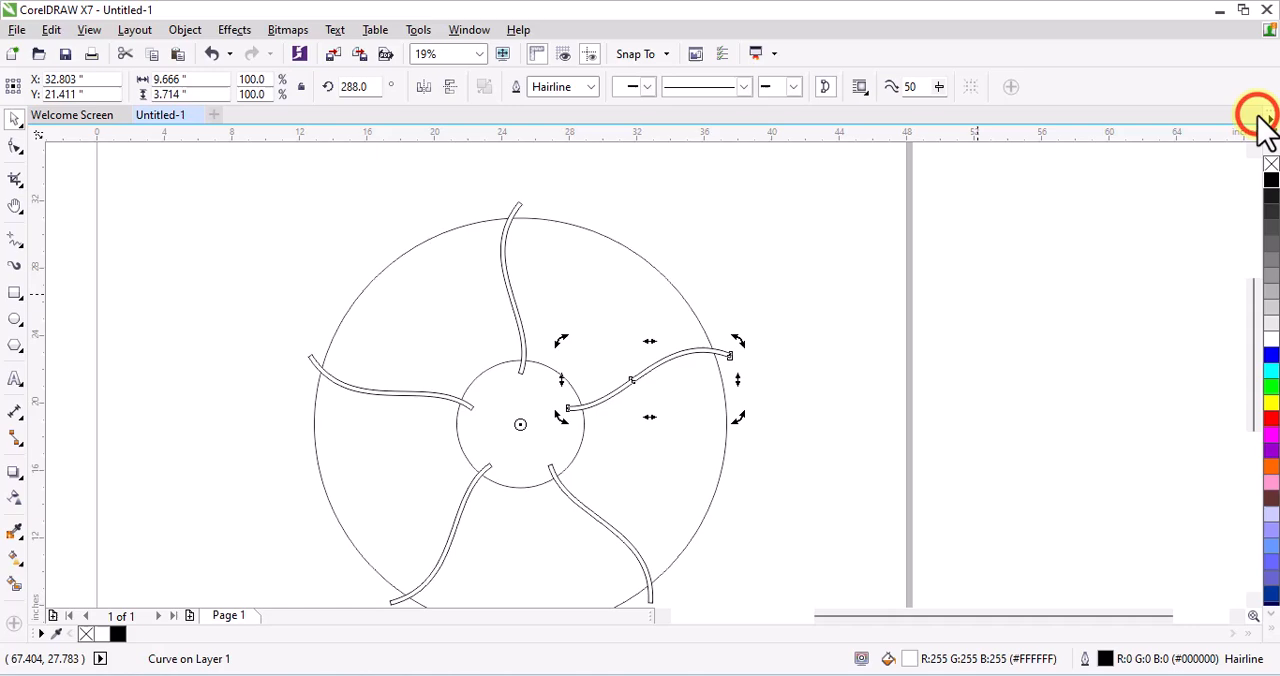
left_click(743, 280)
Select the ring and all five strips and cut the strips out of the ring with Back minus front, then deselect
scroll(600, 265, "down", 2)
scroll(600, 265, "up", 2)
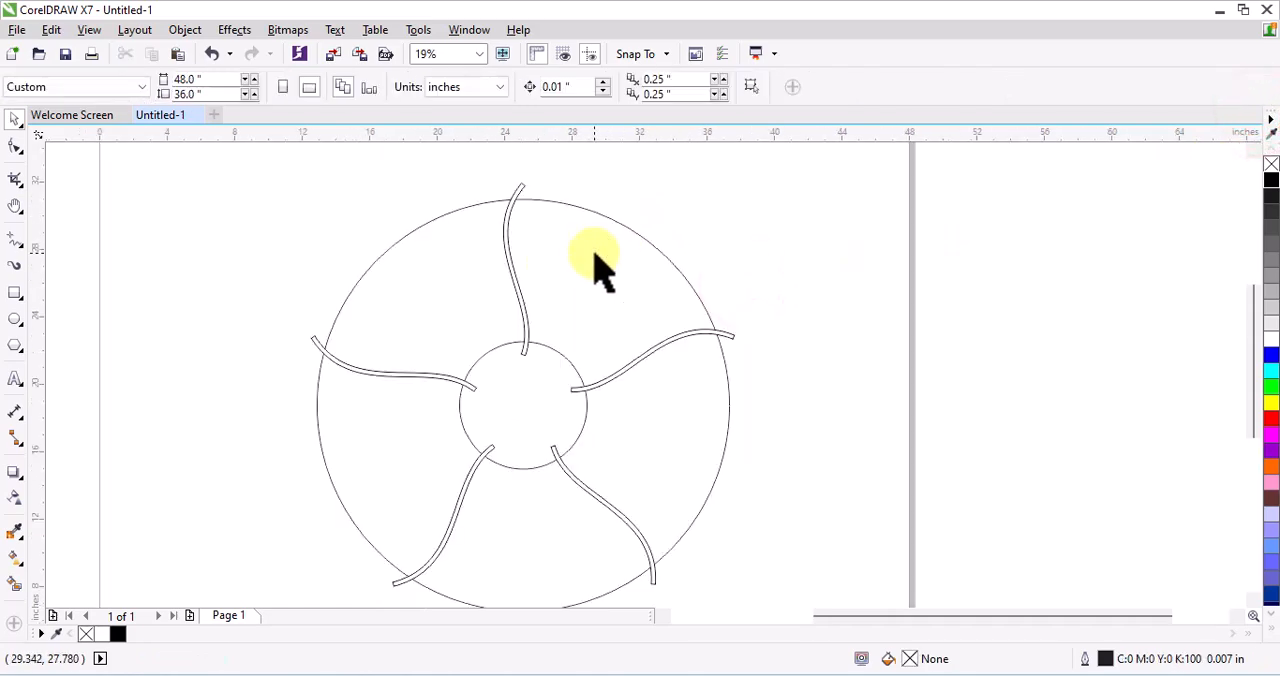
scroll(555, 262, "down", 2)
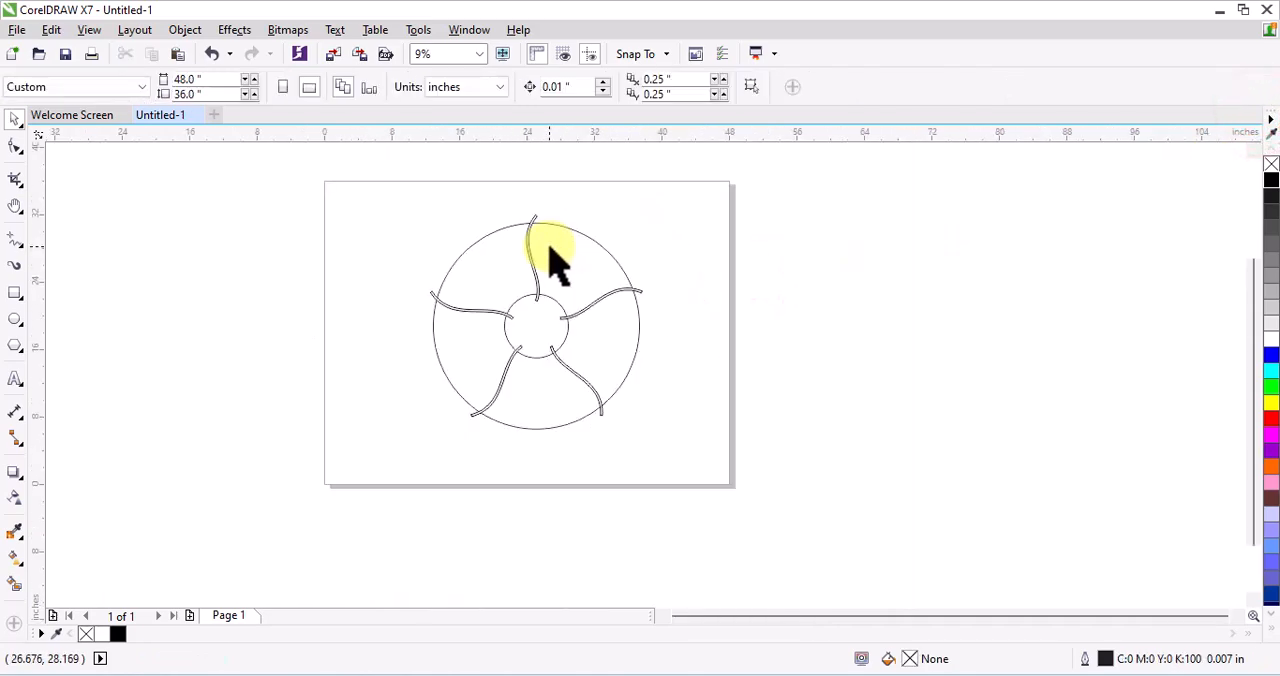
mouse_move(378, 175)
left_mouse_down()
mouse_move(457, 274)
mouse_move(651, 423)
mouse_move(697, 492)
left_mouse_up()
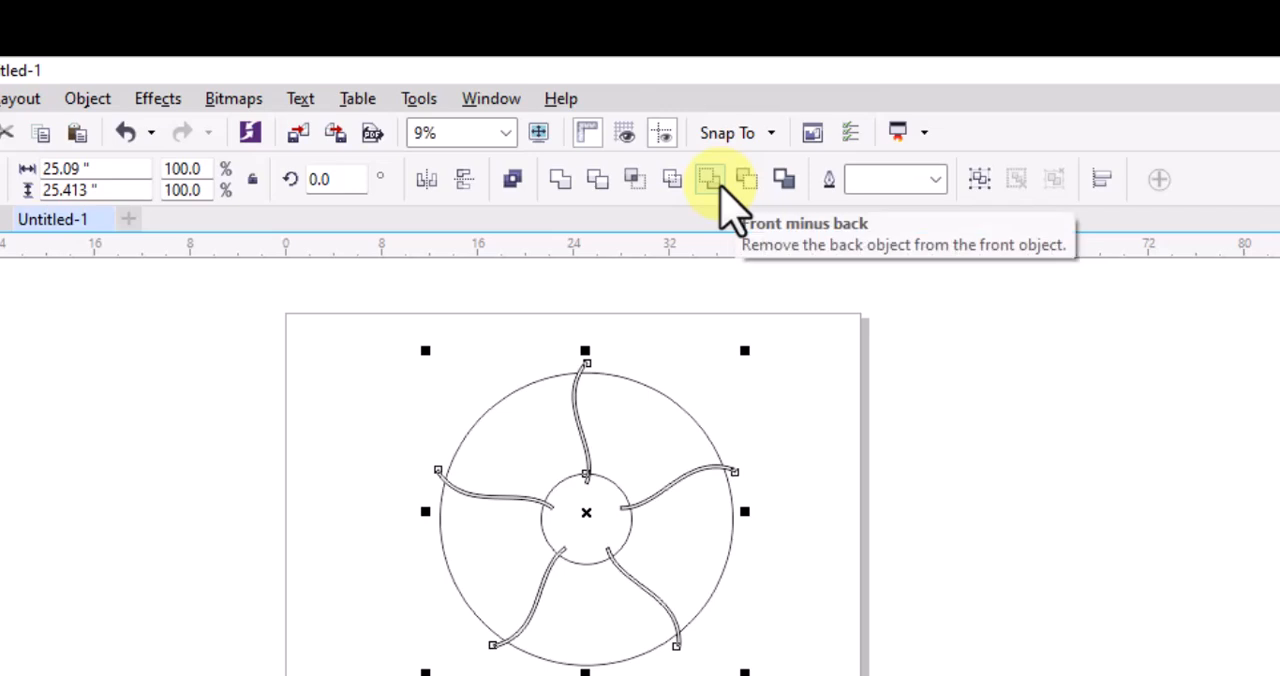
left_click(740, 184)
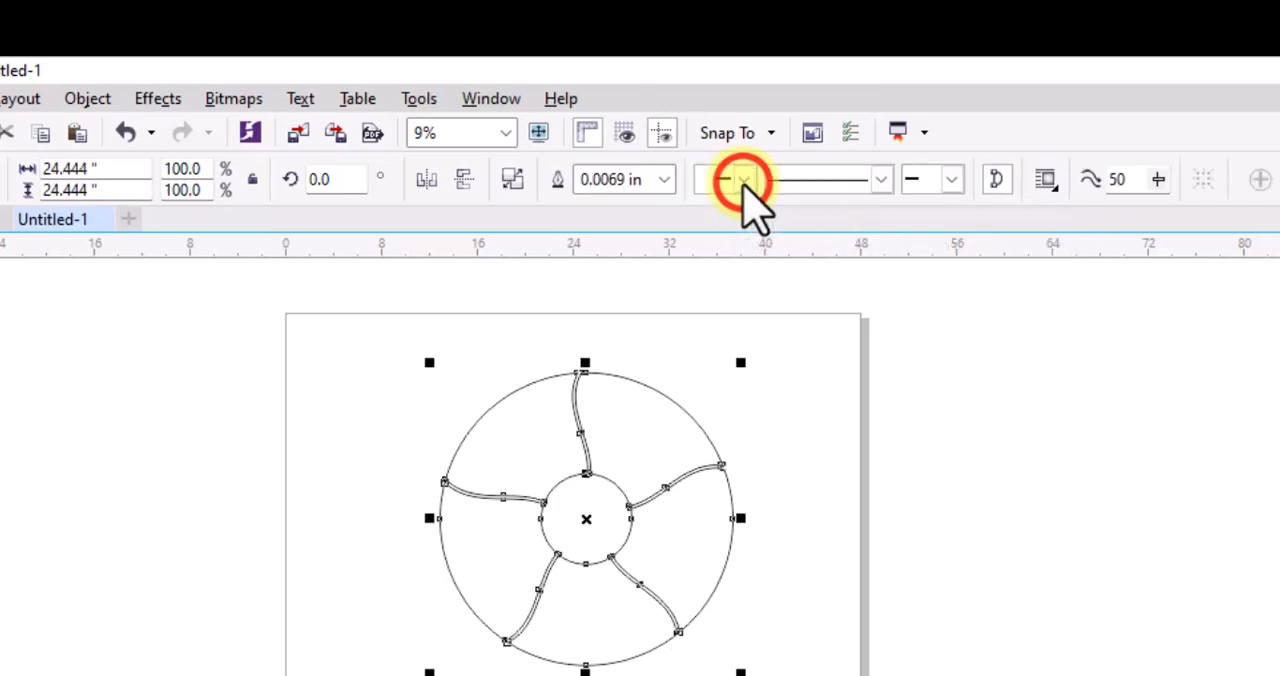
left_click(737, 366)
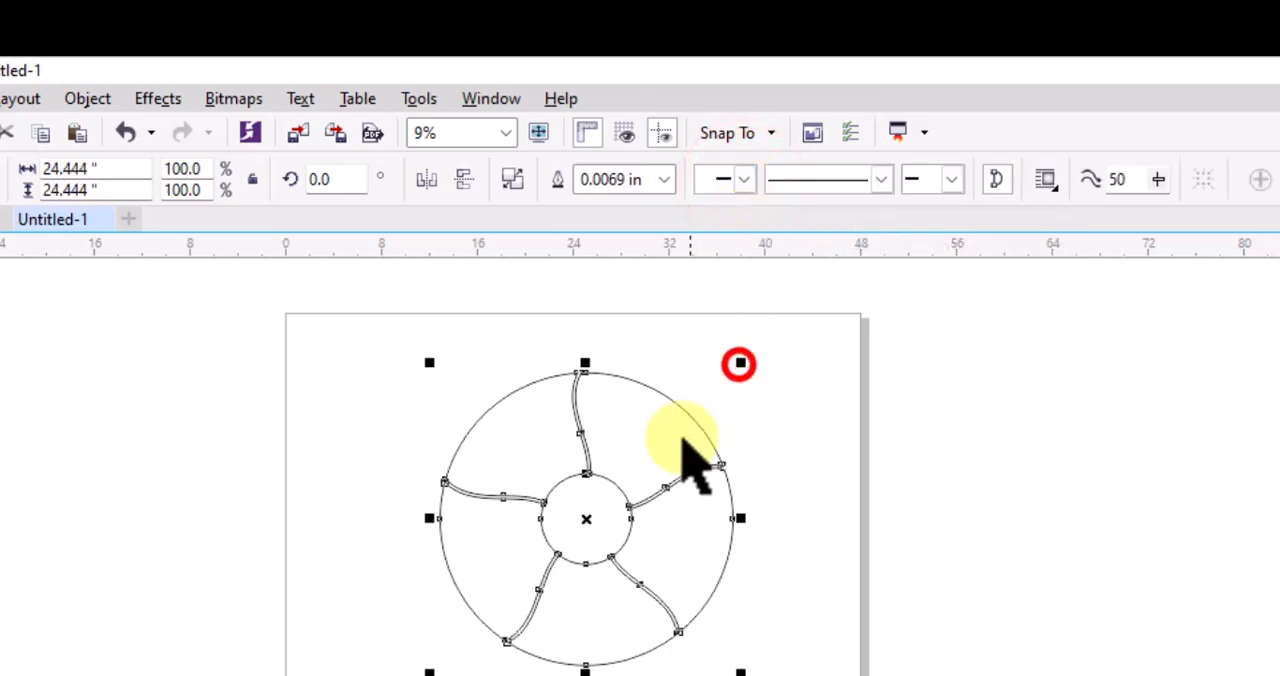
scroll(597, 477, "up", 2)
left_click(1002, 416)
scroll(637, 485, "up", 1)
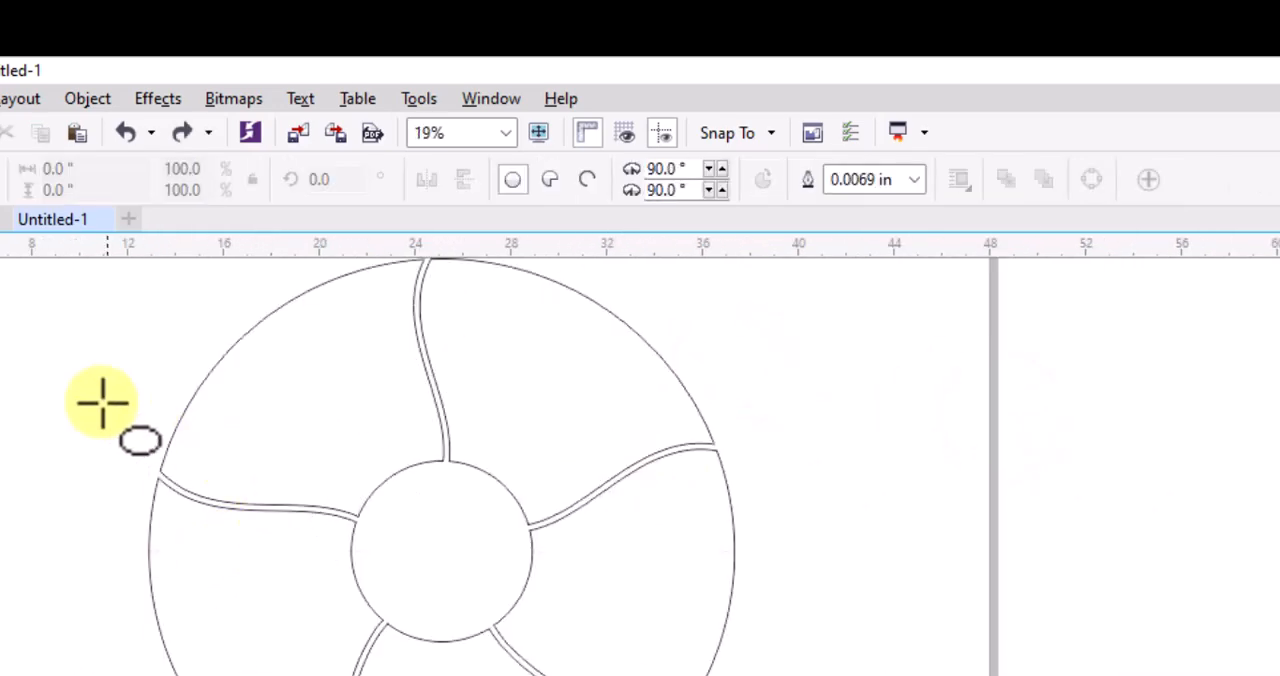
Place a circle about 5.78 inches in diameter concentrically inside the divided ring's central hole
left_click_drag(35, 376, 150, 538)
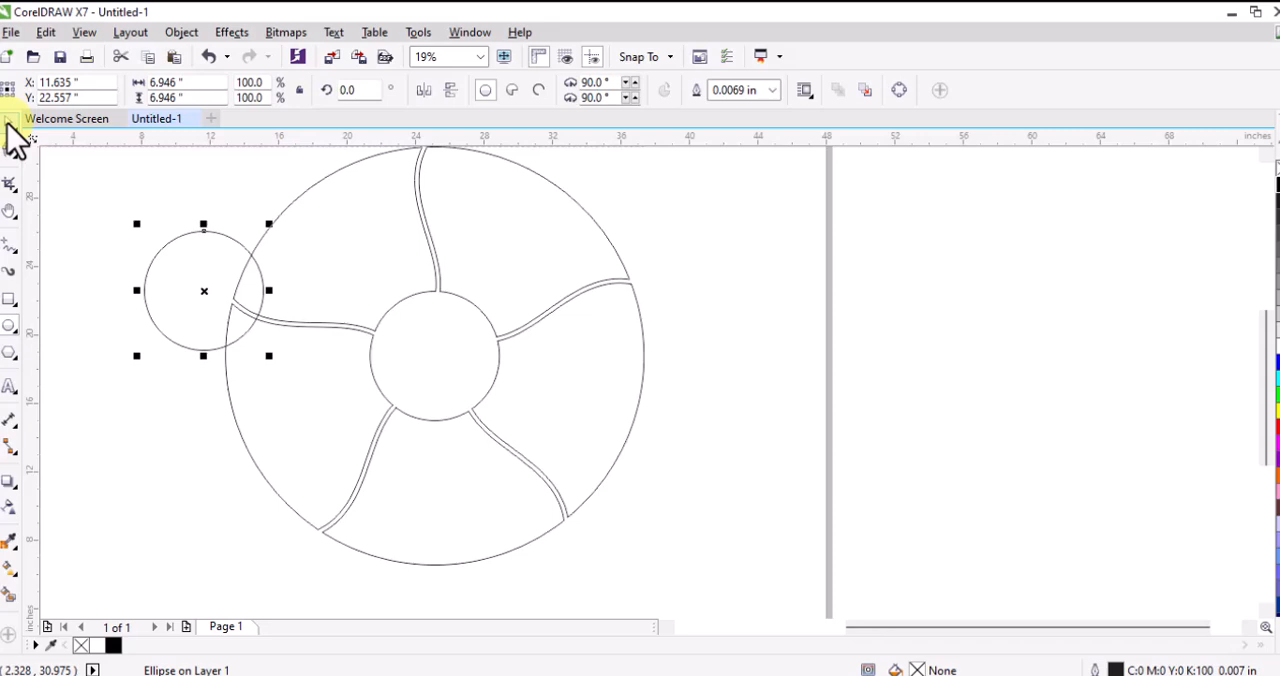
left_click(8, 119)
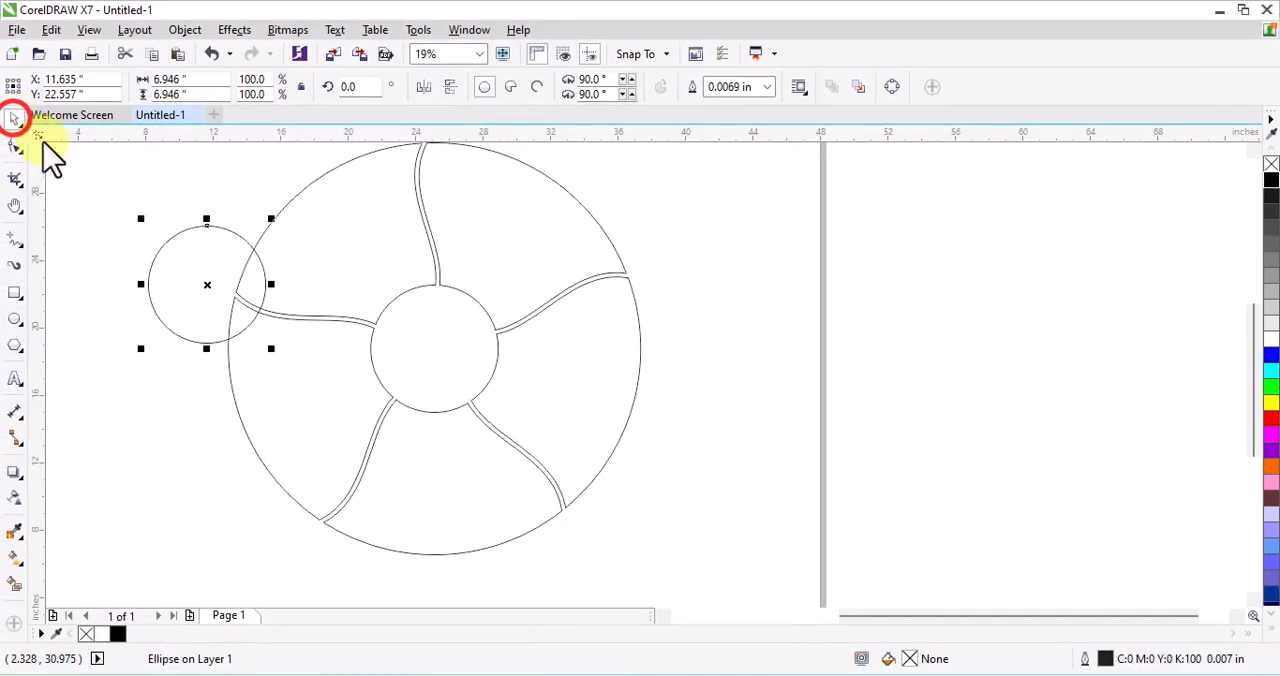
left_click(155, 256)
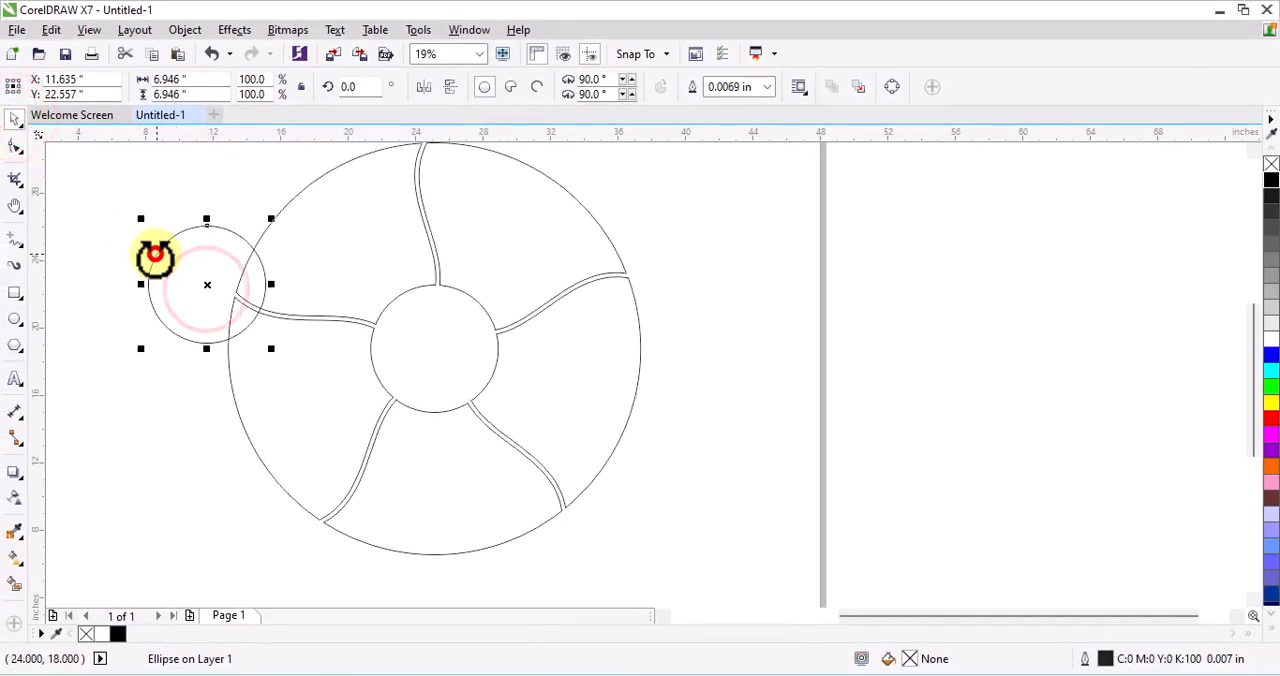
left_click_drag(207, 281, 443, 340)
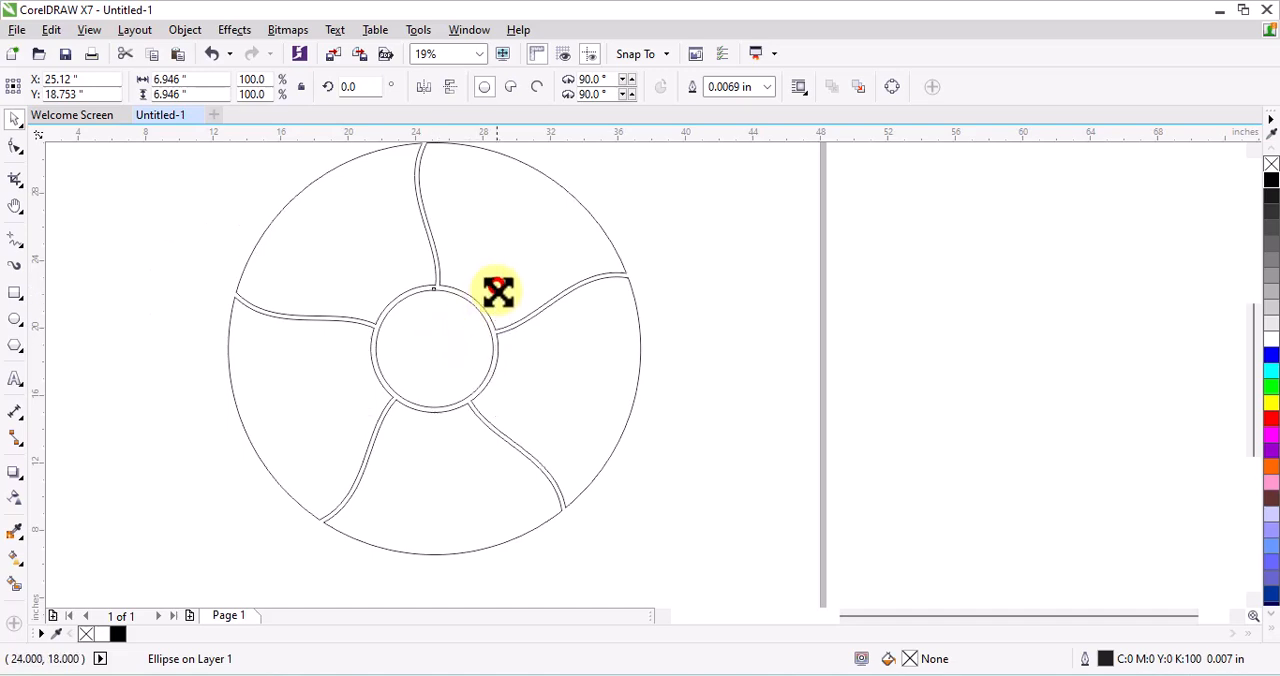
left_click_drag(496, 295, 493, 298)
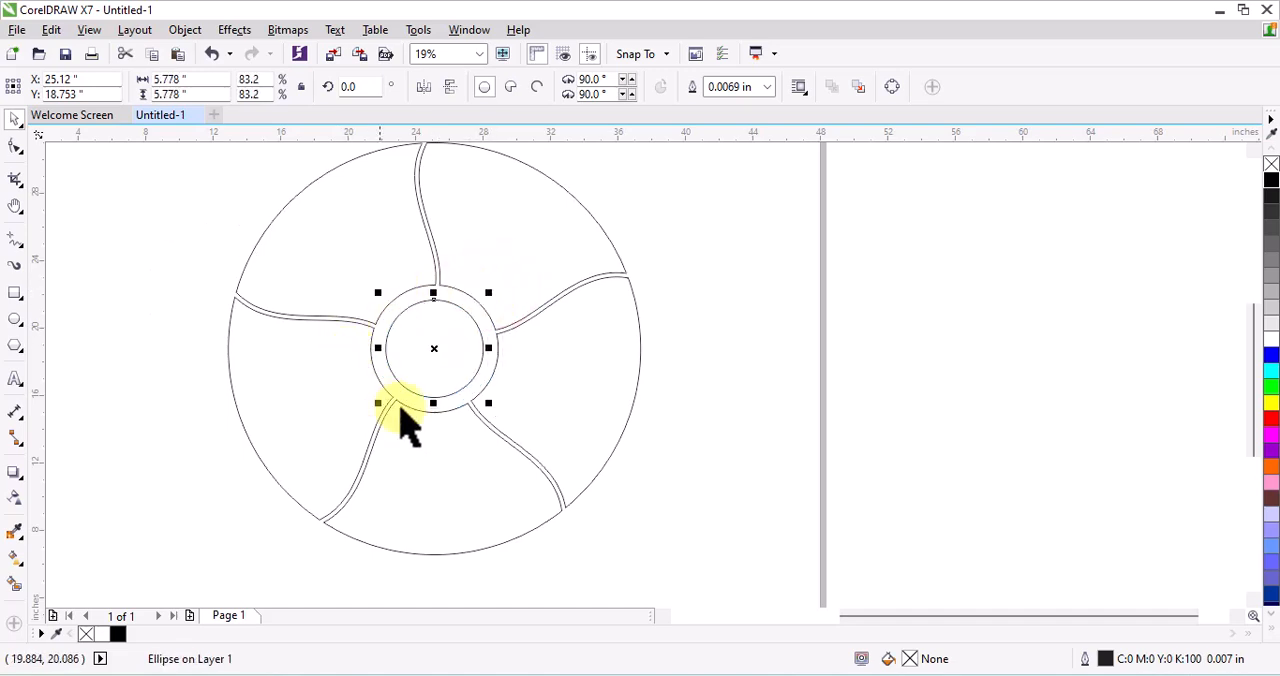
left_click(705, 305)
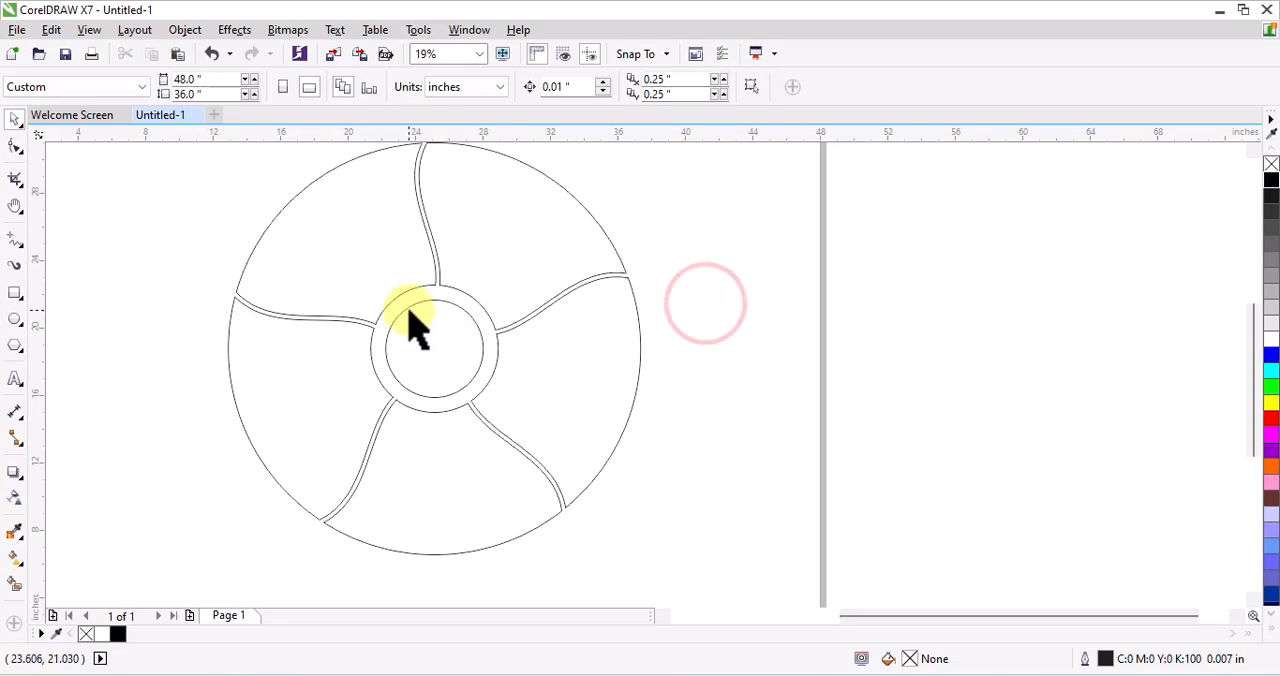
Move the inner circle off-centre, then align it with the divided ring by their horizontal and vertical centres
left_click_drag(403, 318, 394, 314)
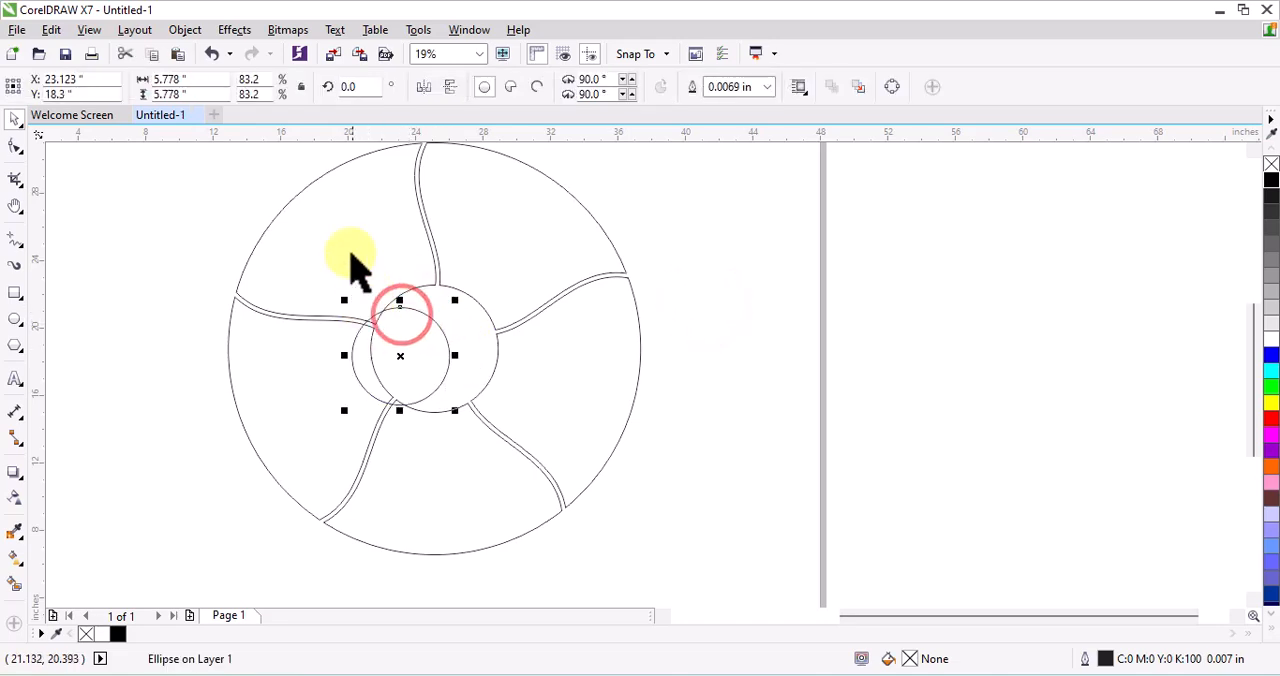
scroll(398, 390, "down", 3)
left_click_drag(274, 229, 571, 500)
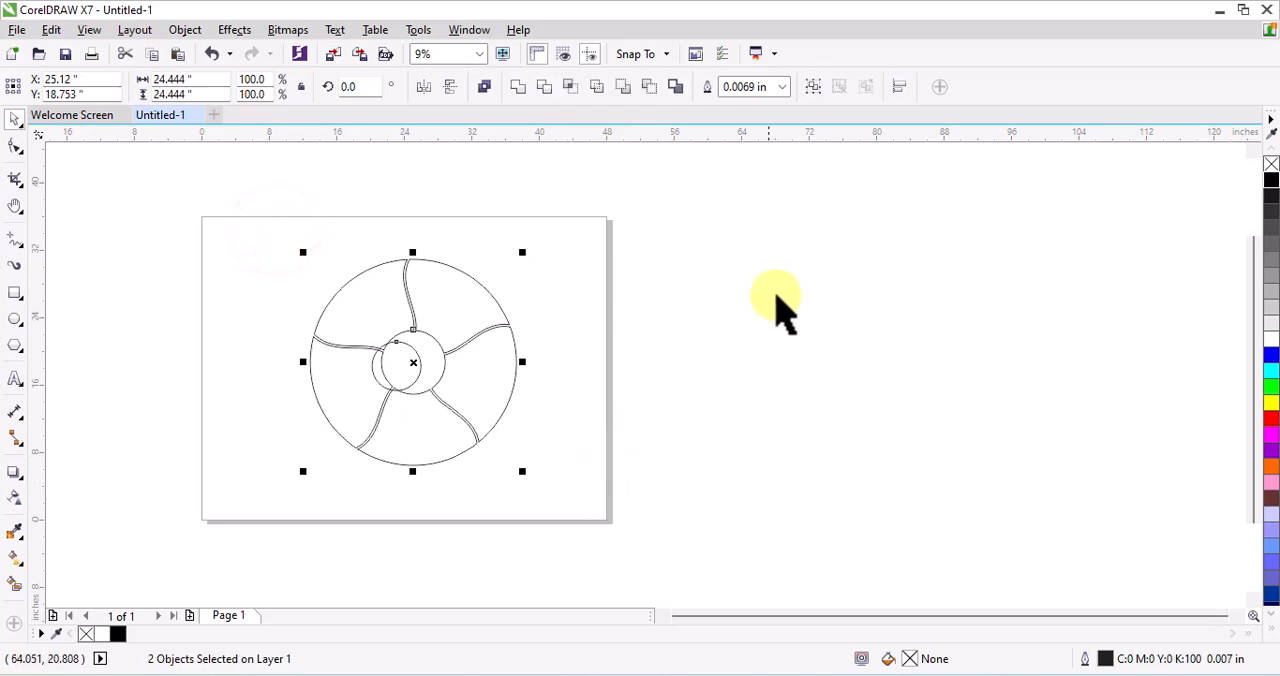
left_click(899, 86)
left_click(1054, 158)
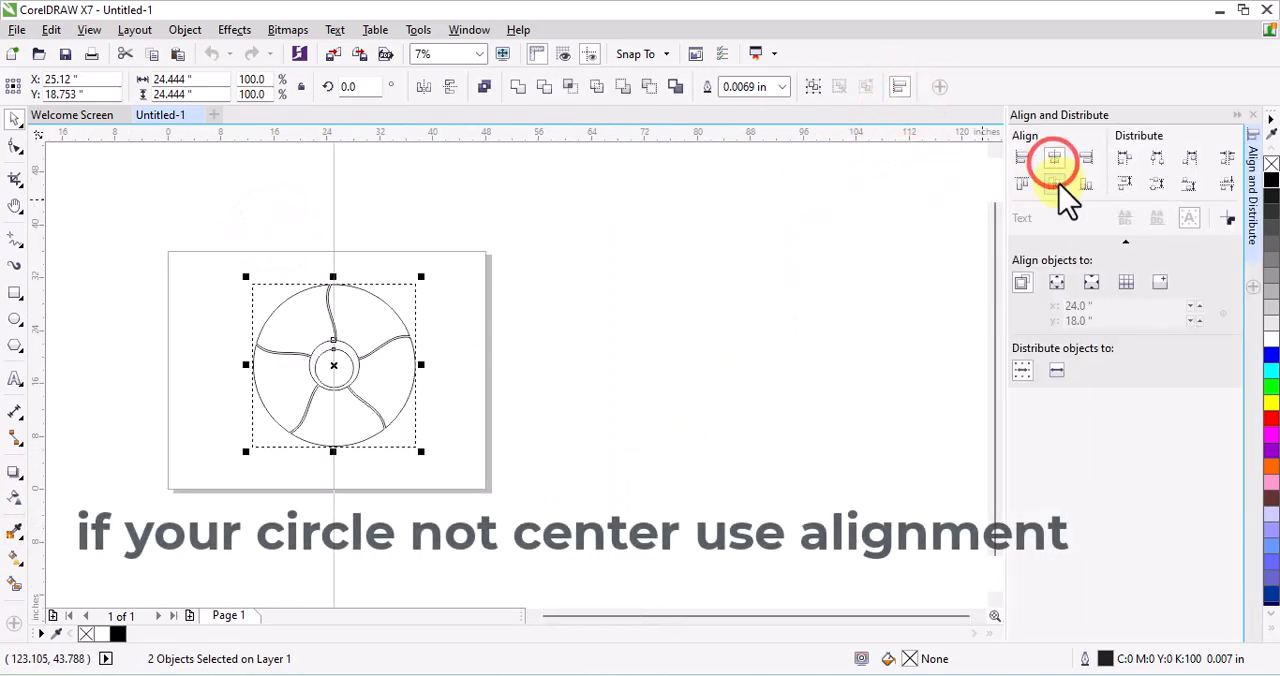
left_click(1057, 183)
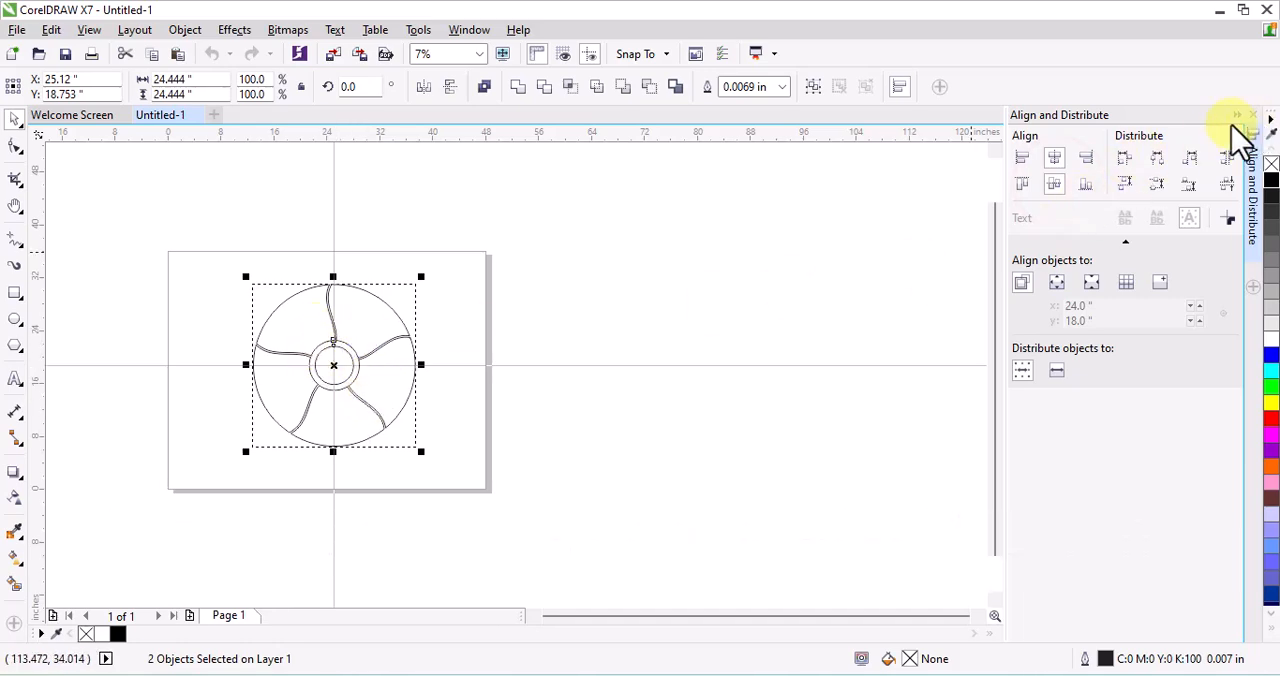
scroll(260, 385, "up", 3)
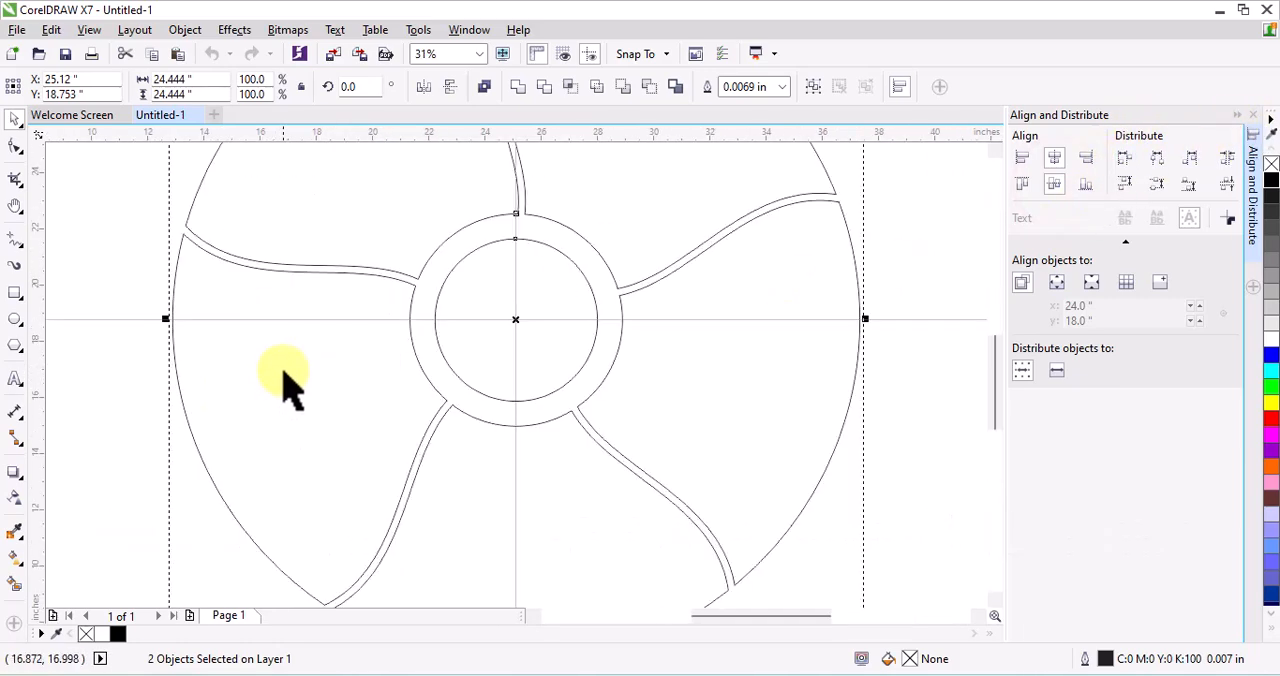
scroll(282, 372, "down", 2)
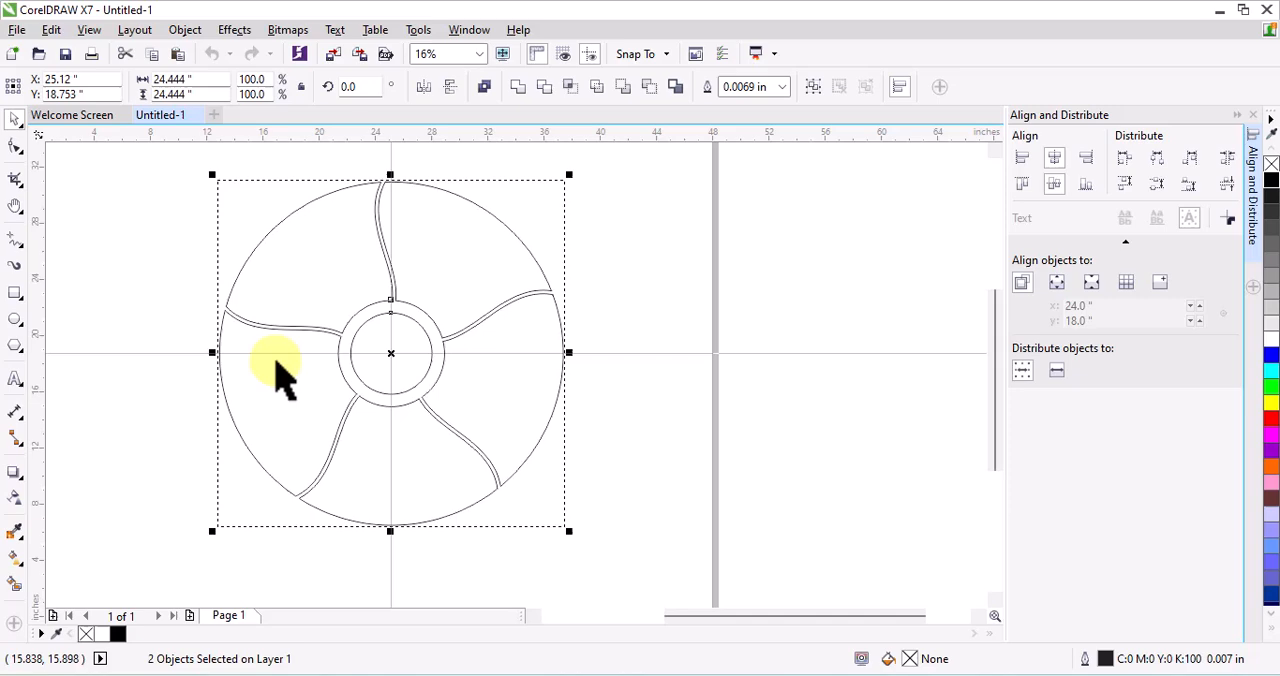
Break the divided ring curve apart and try moving its upper-right segment outward
left_click(600, 247)
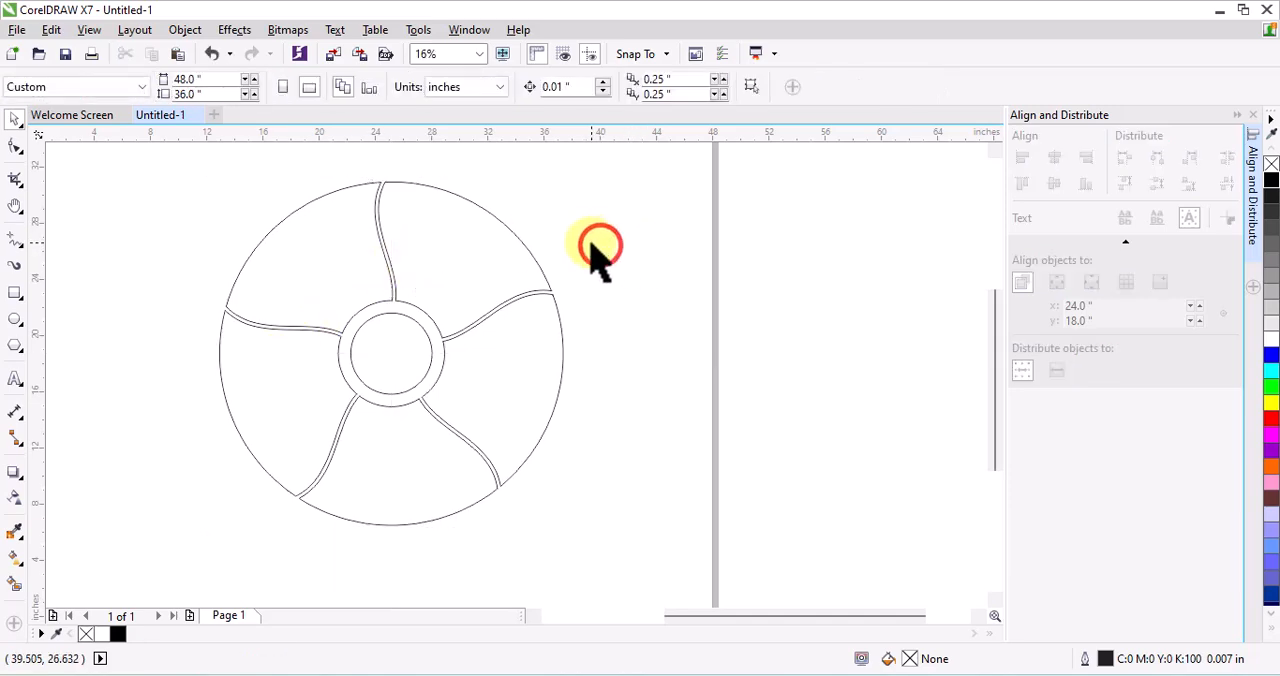
left_click(400, 300)
right_click(401, 301)
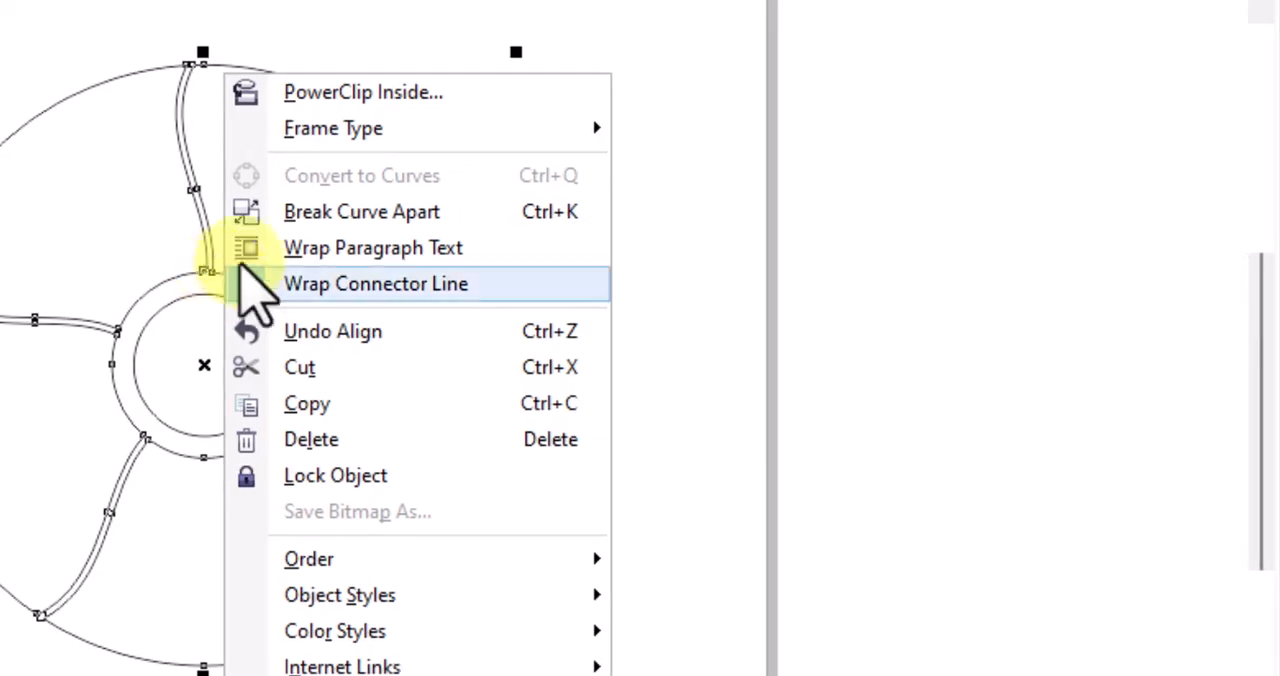
left_click(330, 213)
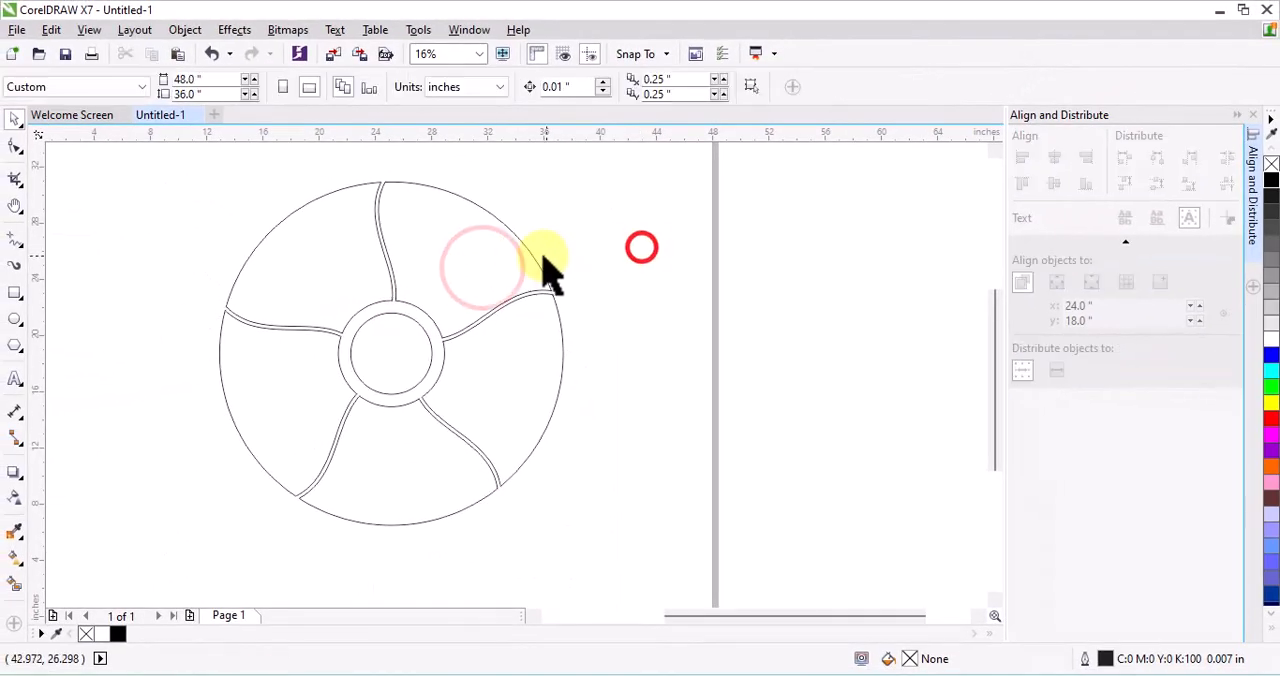
left_click_drag(530, 252, 562, 234)
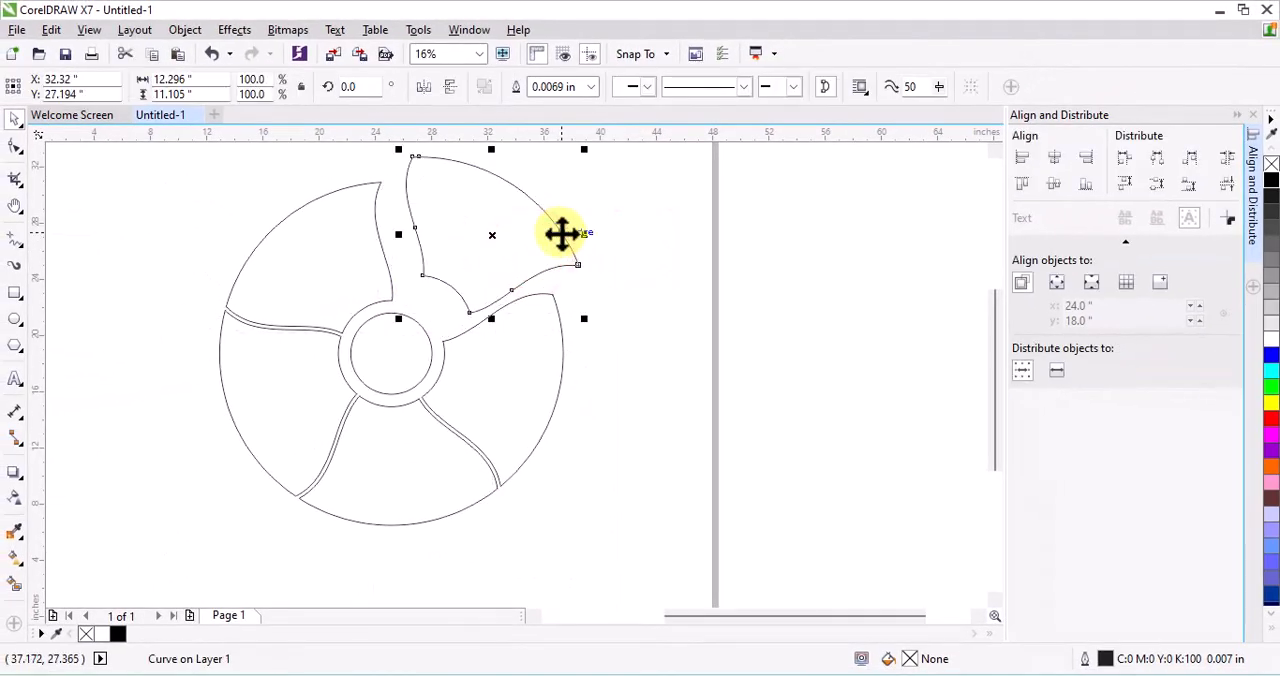
Duplicate the inner circle in place and scale the copy down to about 3.75 inches in diameter
left_click(400, 315)
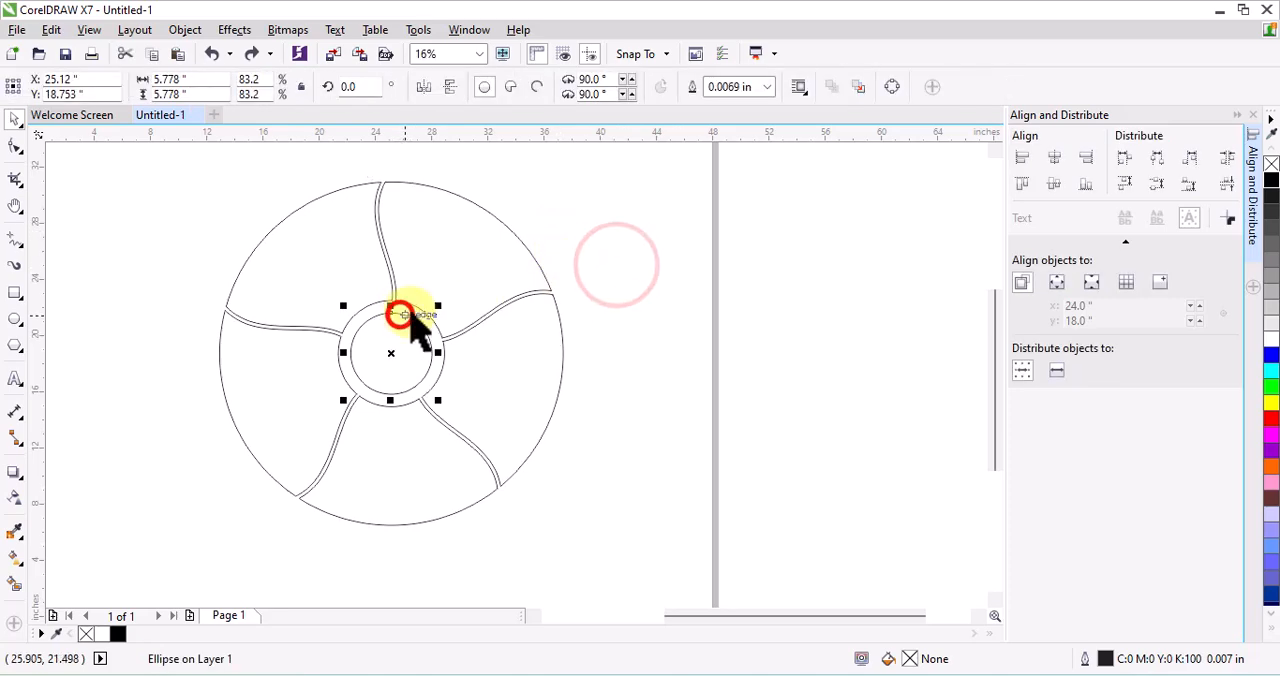
left_click(180, 54)
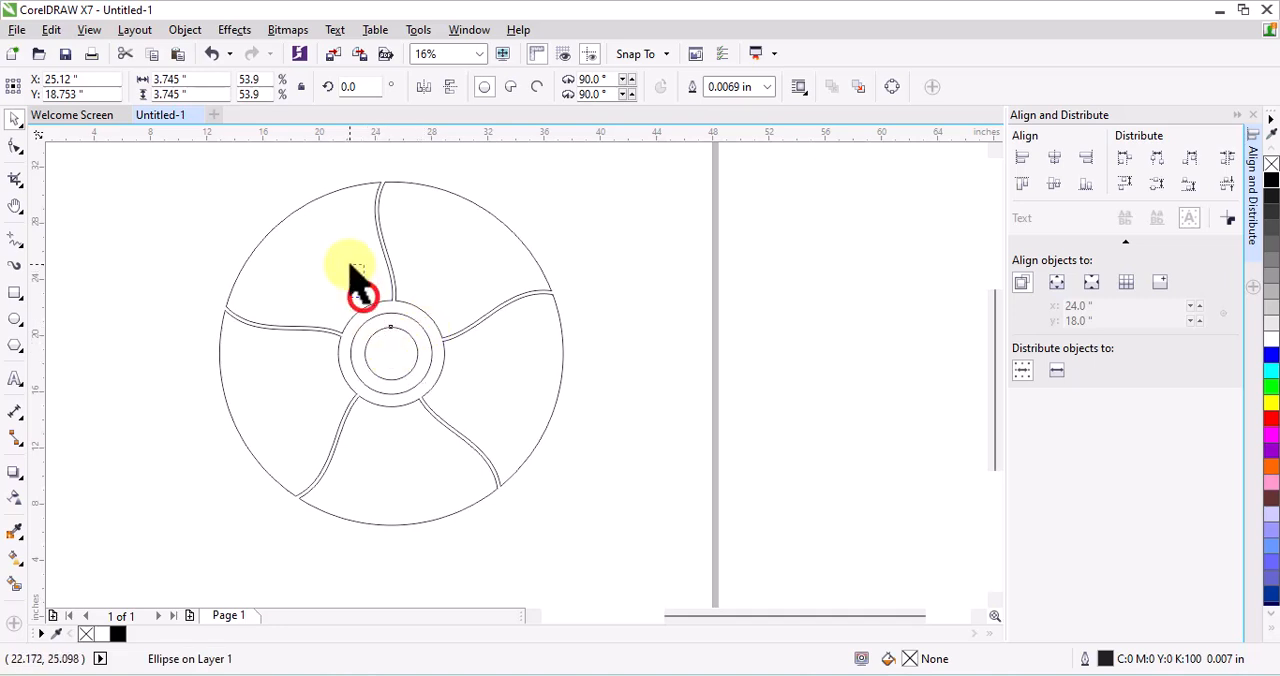
left_click(362, 292)
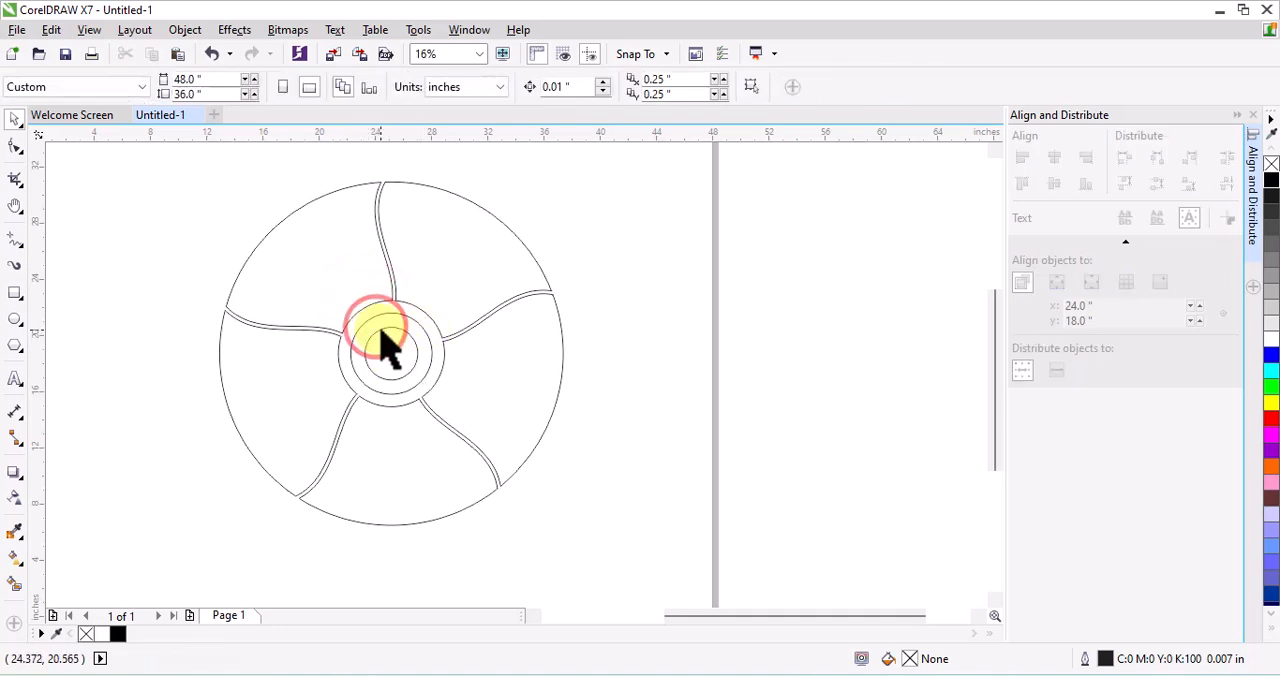
Move the smallest circle into the upper-left segment, with its rotation centre at the ring's centre
left_click(388, 350)
left_click_drag(390, 352, 354, 268)
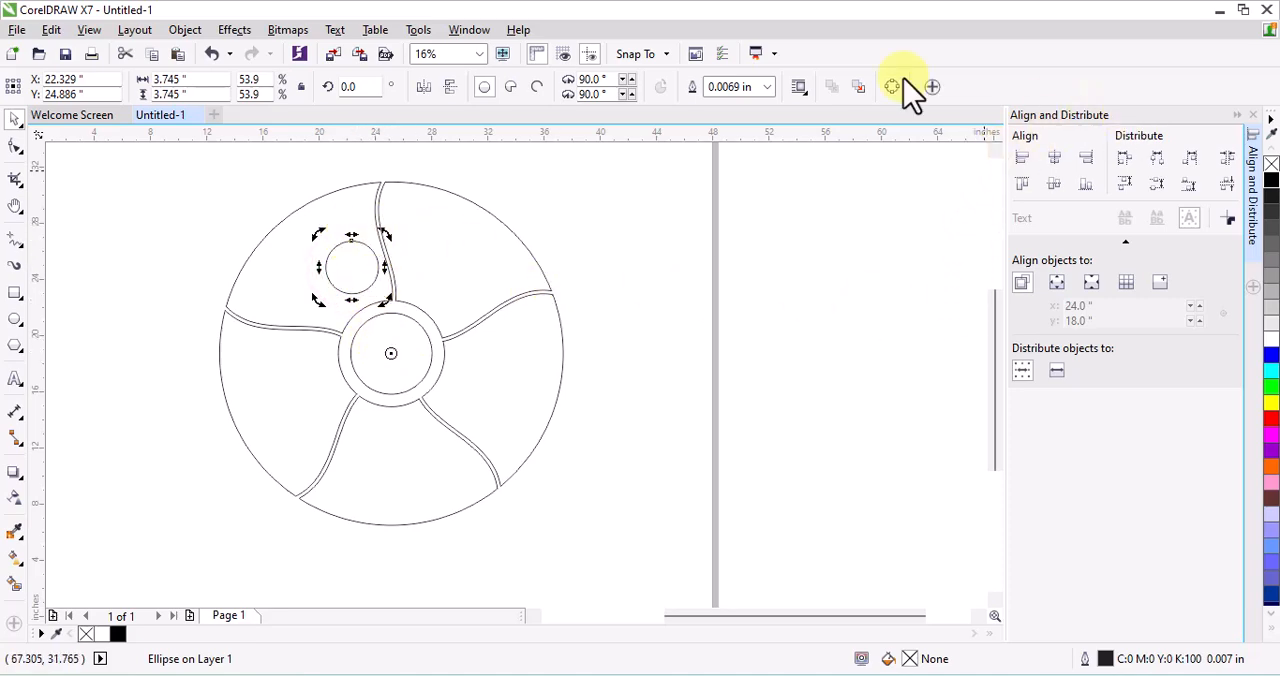
Rotate the small circle by 72 degrees around the ring's centre, making 4 copies so each segment holds one
left_click(185, 29)
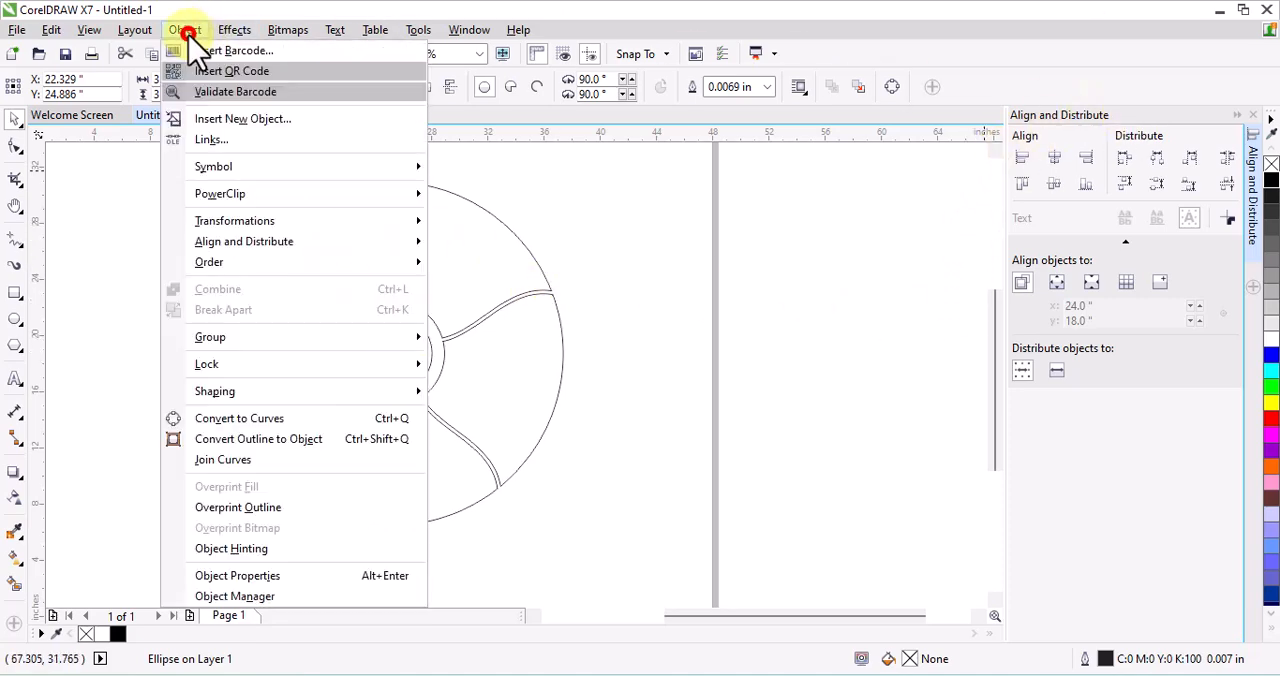
left_click(232, 227)
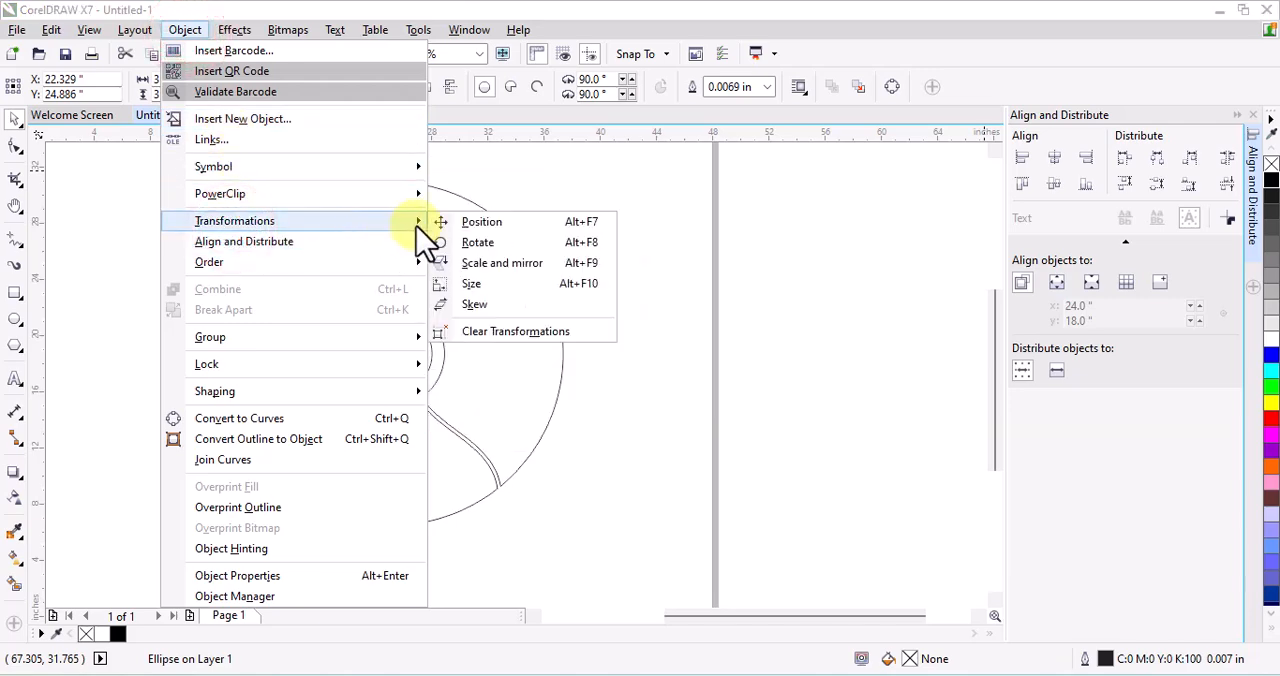
left_click(488, 243)
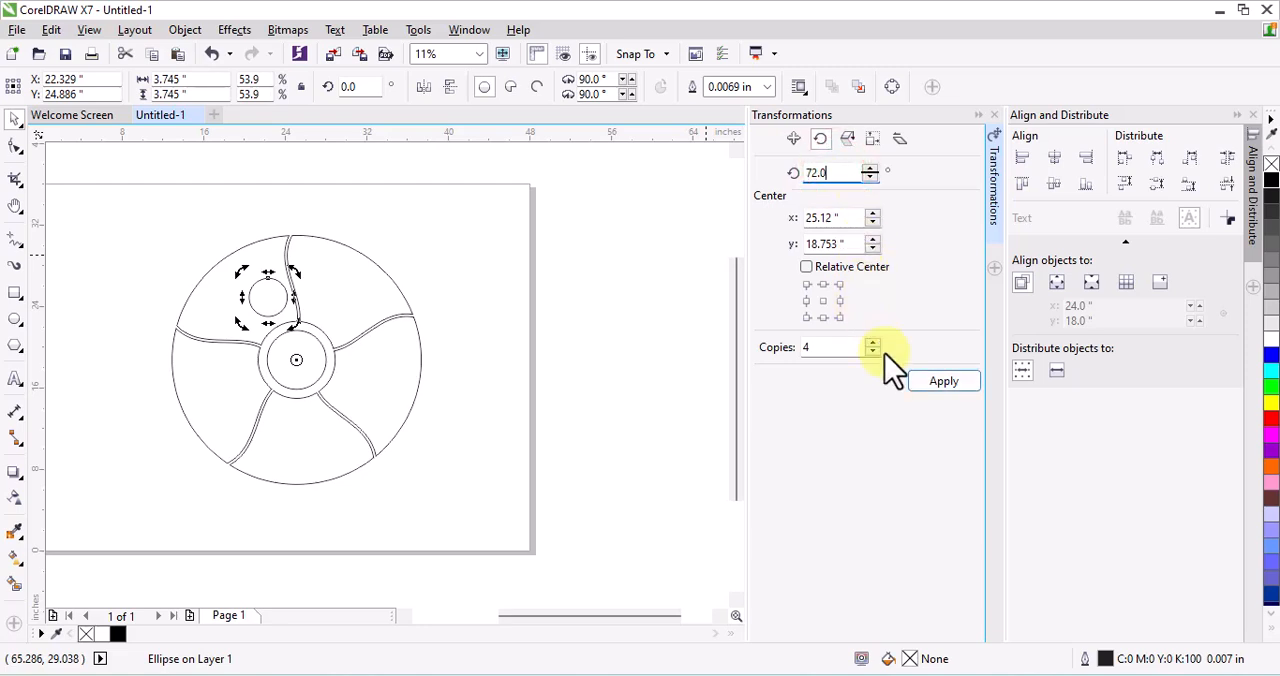
left_click(940, 385)
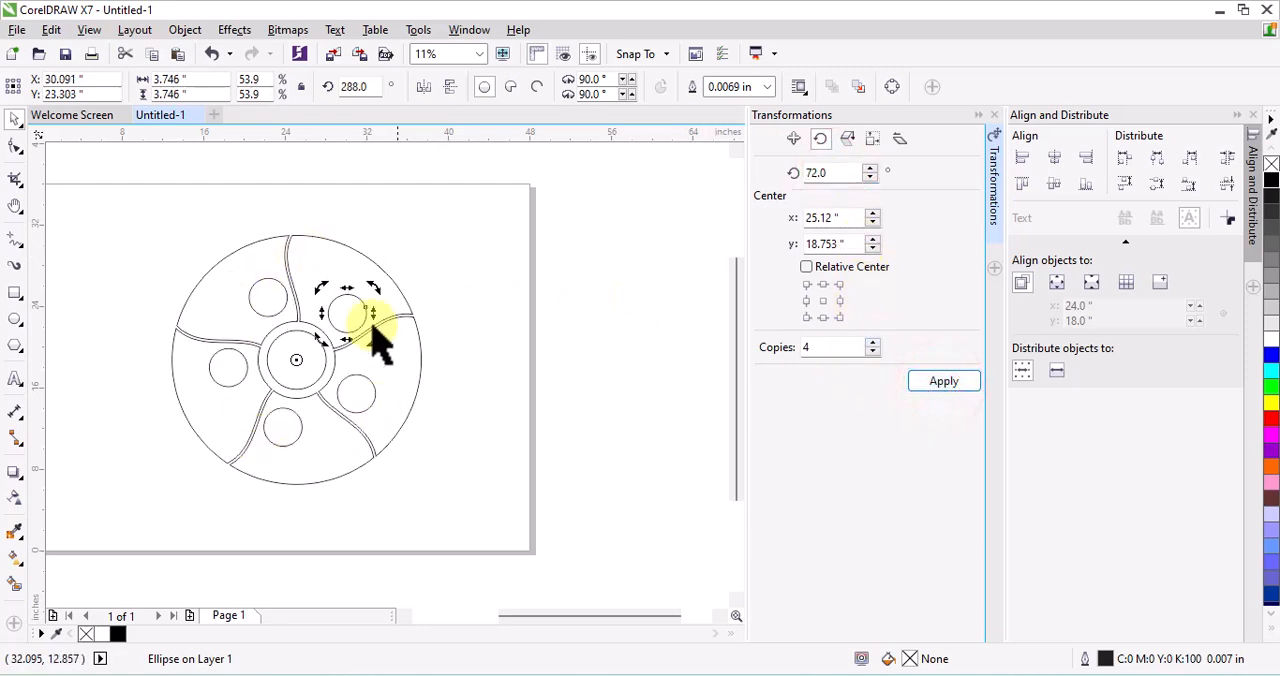
left_click(492, 243)
Trim the small circle out of the upper-right segment and delete the leftover circle
scroll(360, 290, "up", 2)
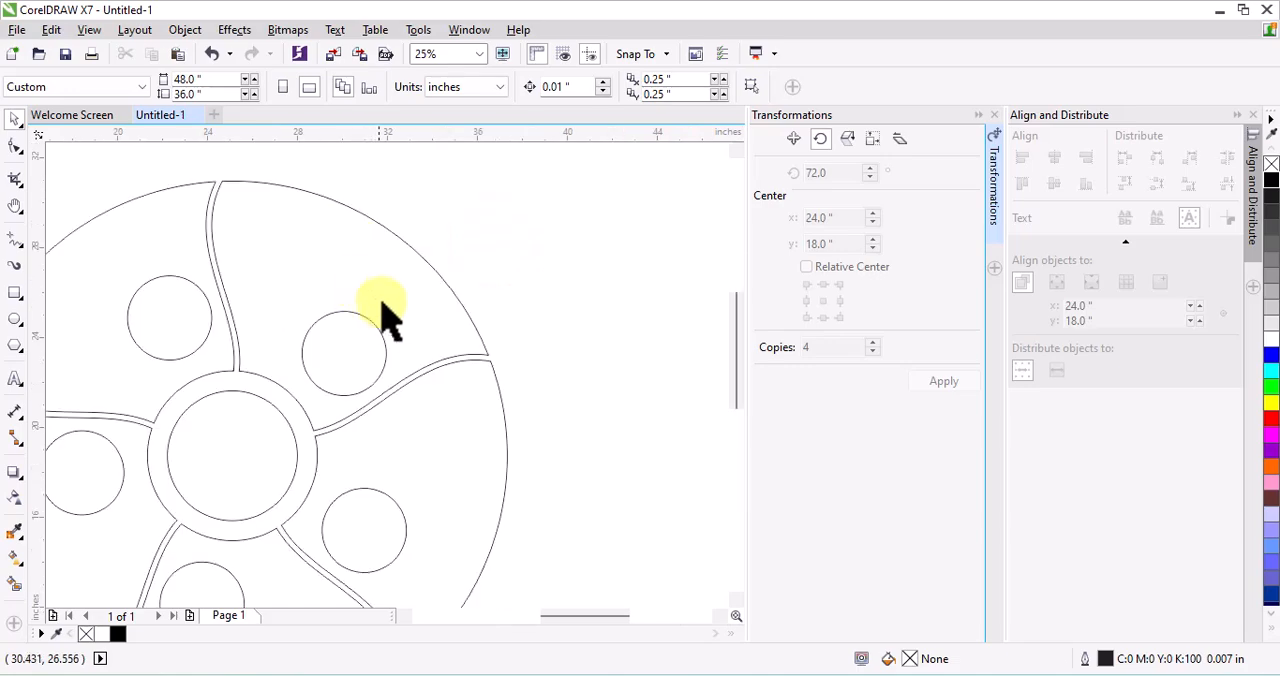
left_click(381, 336)
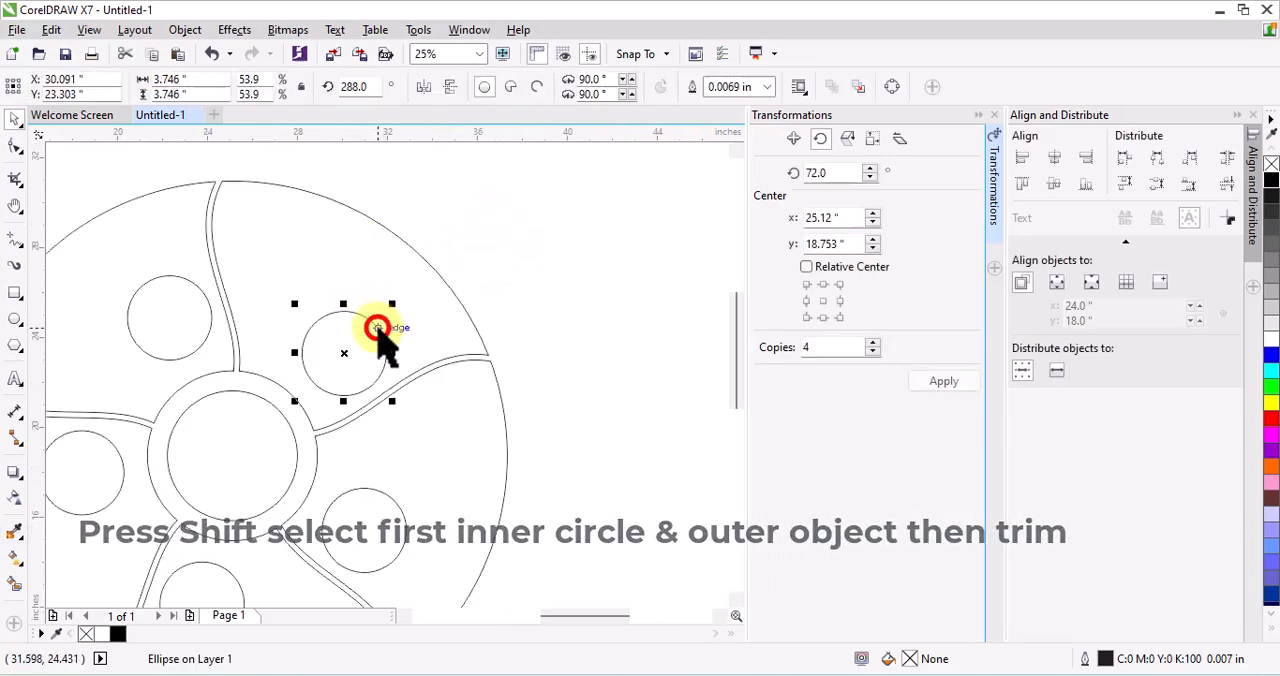
left_click(470, 312, "shift")
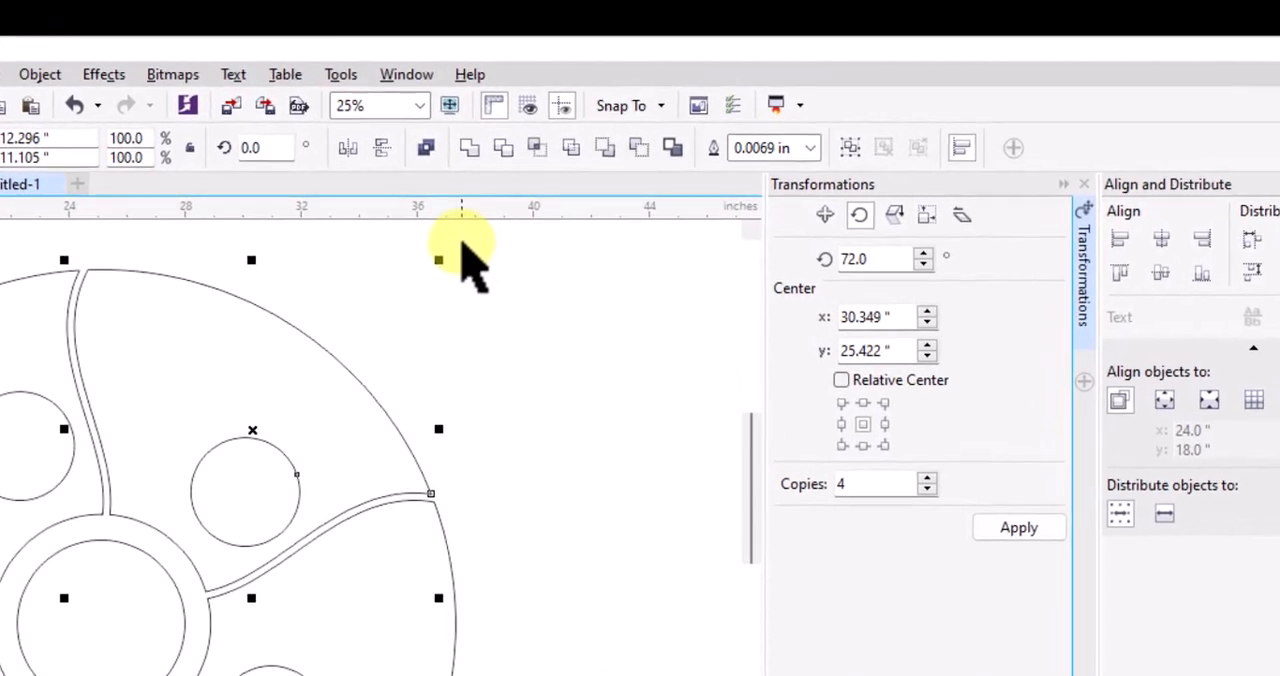
left_click(501, 150)
left_click(459, 330)
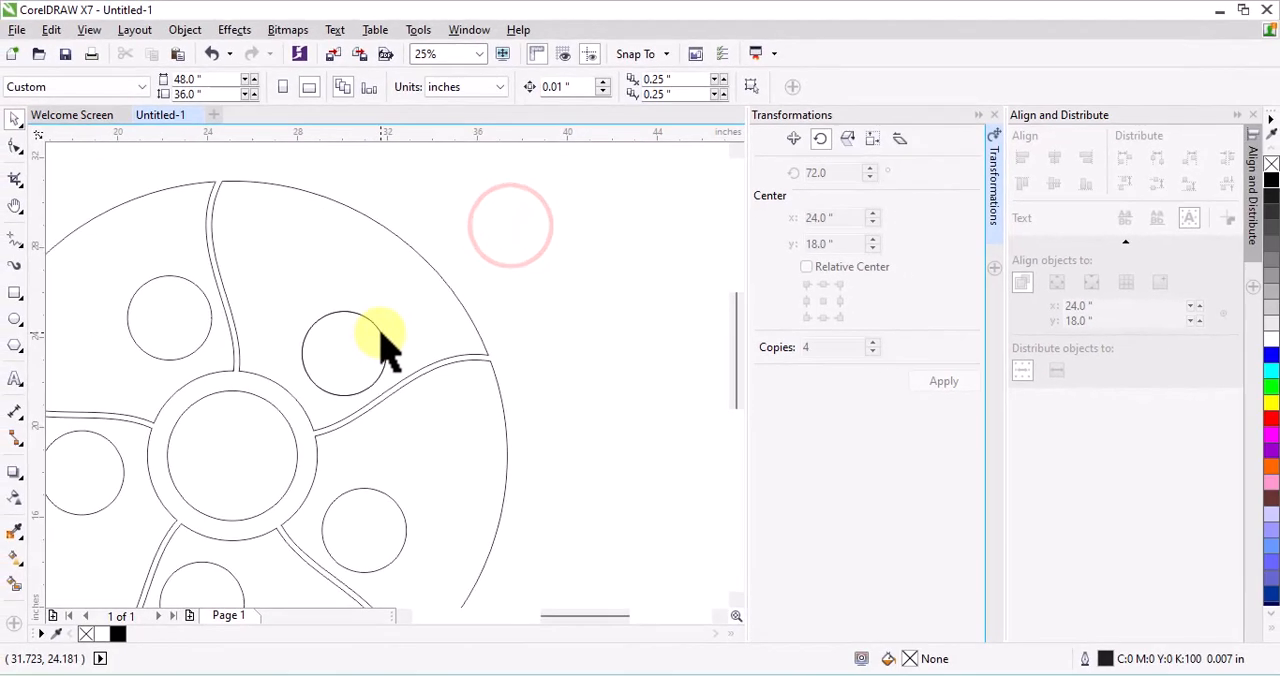
left_click_drag(381, 334, 606, 311)
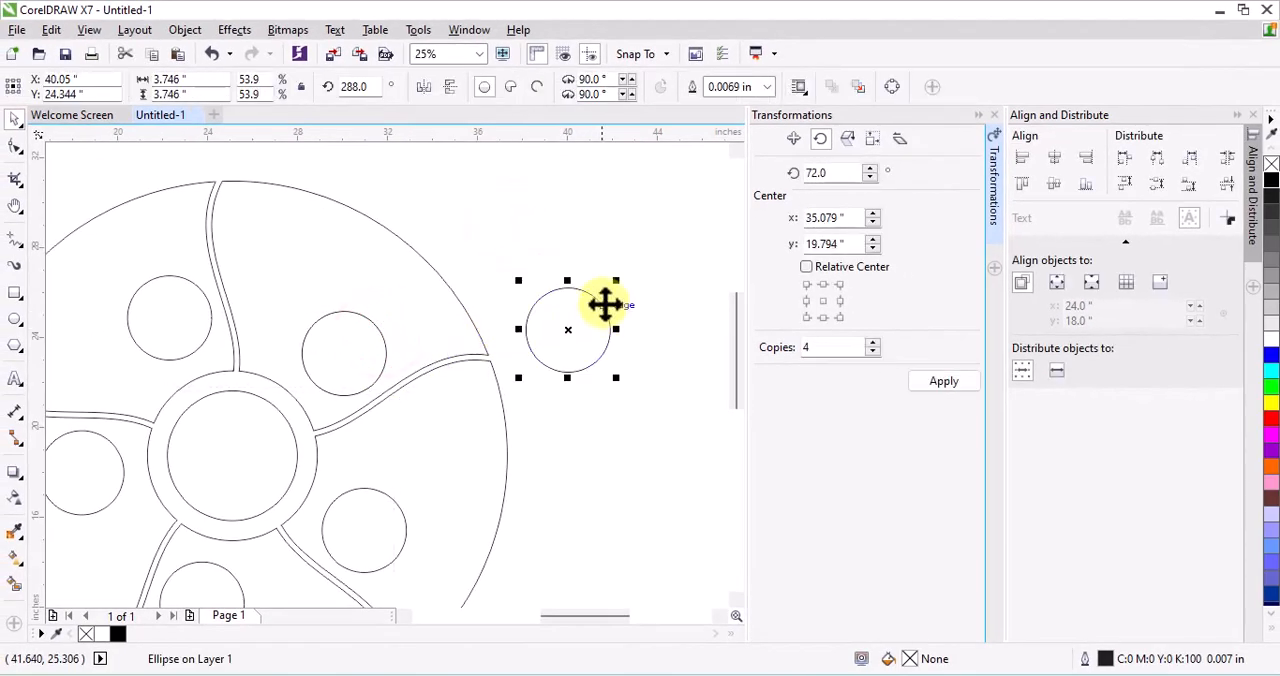
key("Delete")
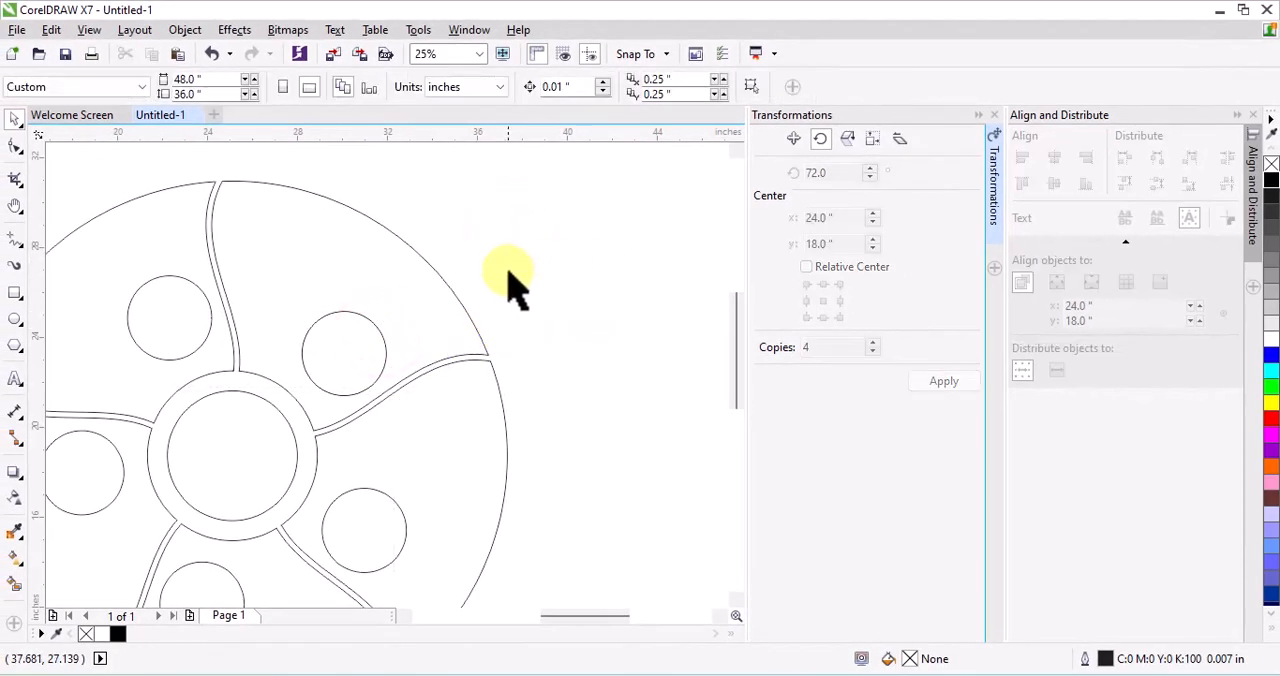
Fill the trimmed upper-right segment with orange (#FF6600)
left_click(476, 333)
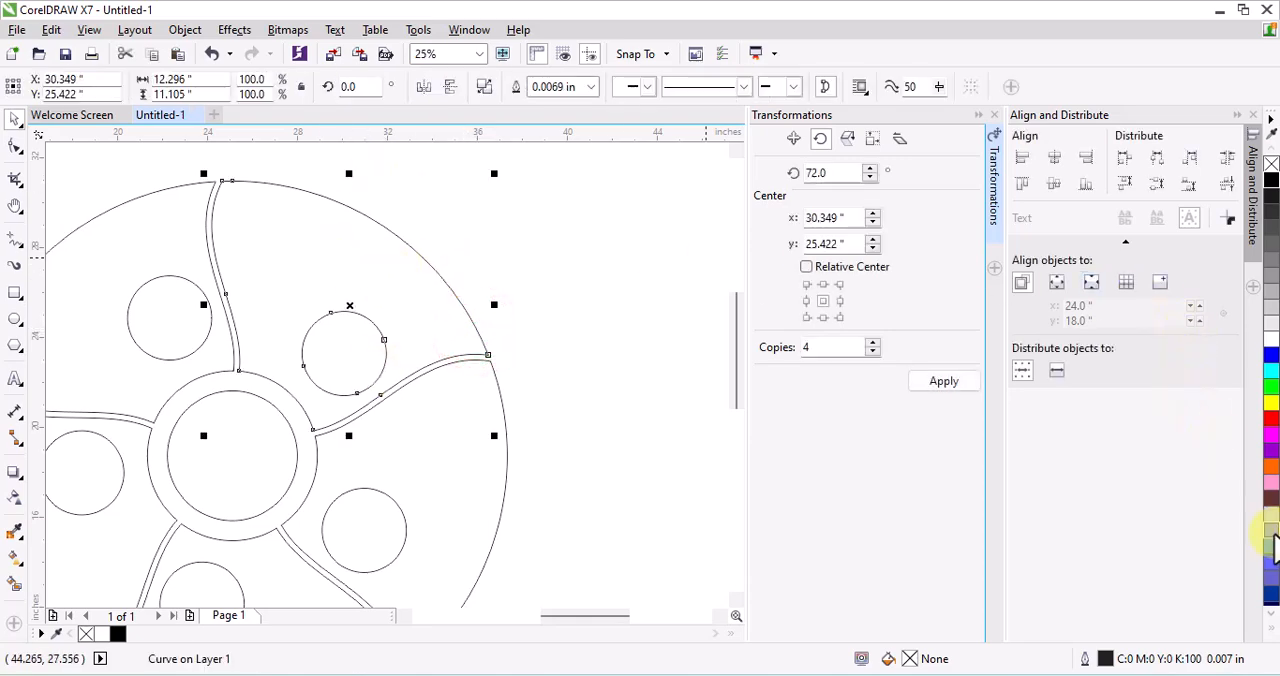
left_click(1271, 467)
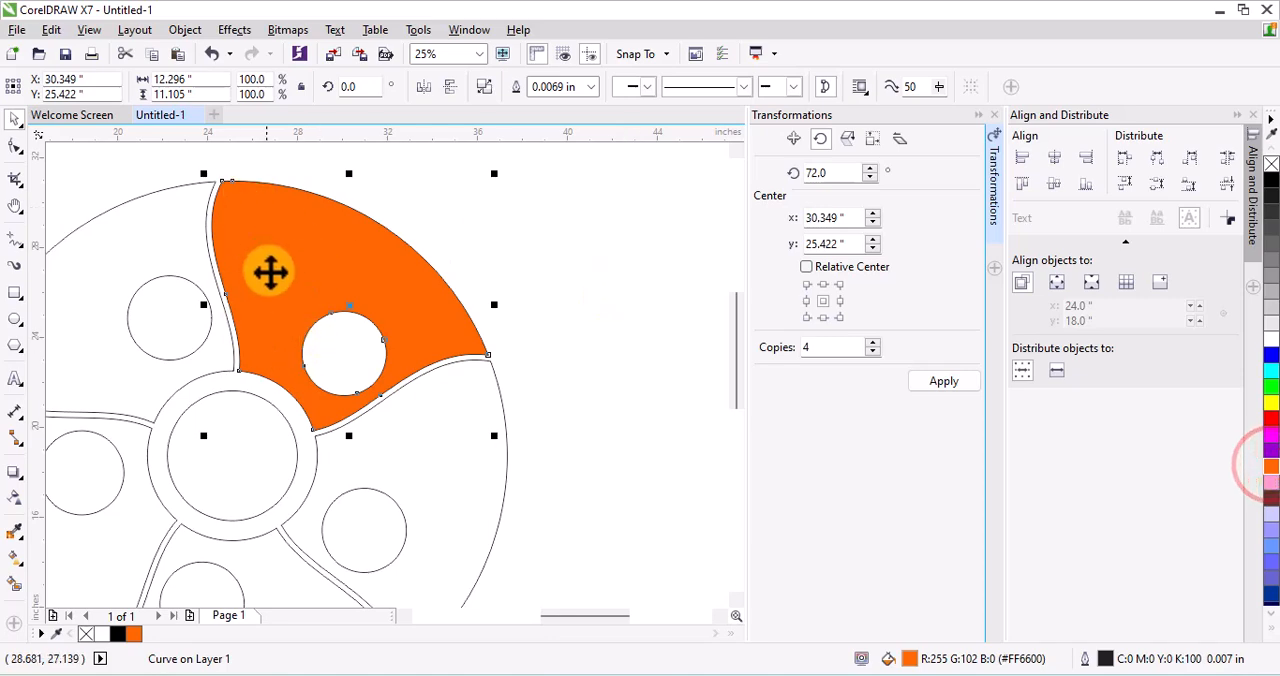
left_click(606, 264)
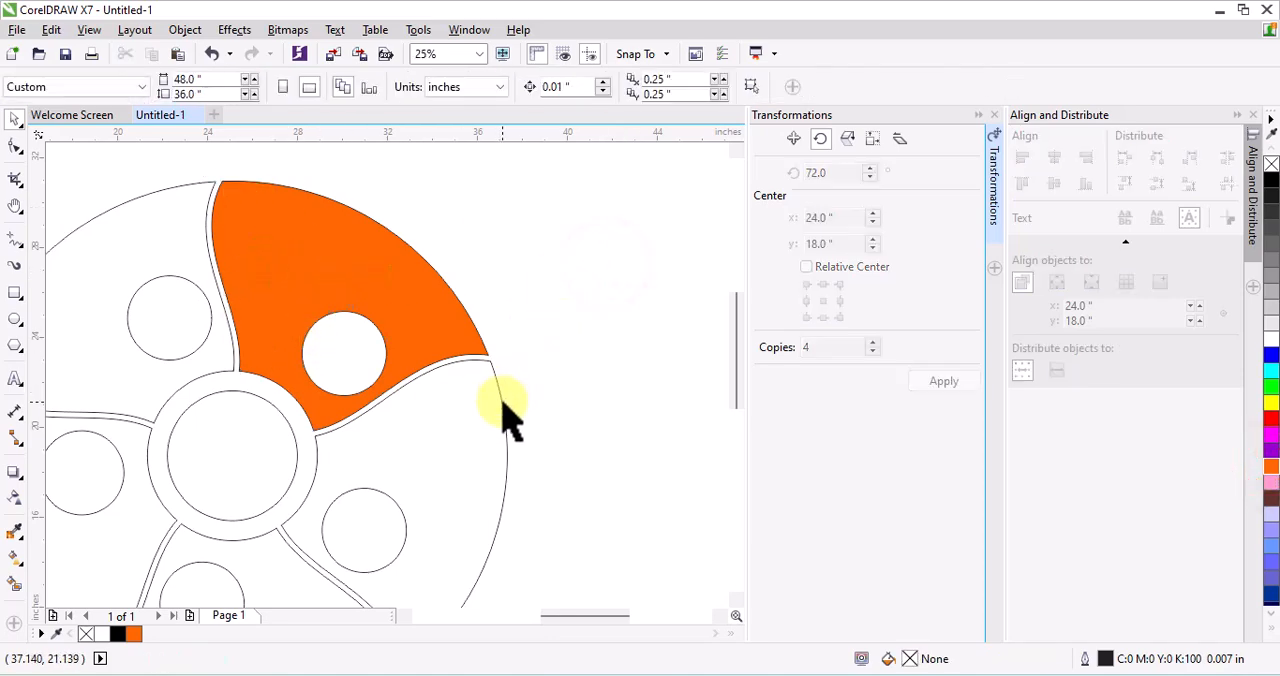
Use the small circles to trim holes in the lower-right segment and the bottom segment
left_click(368, 489)
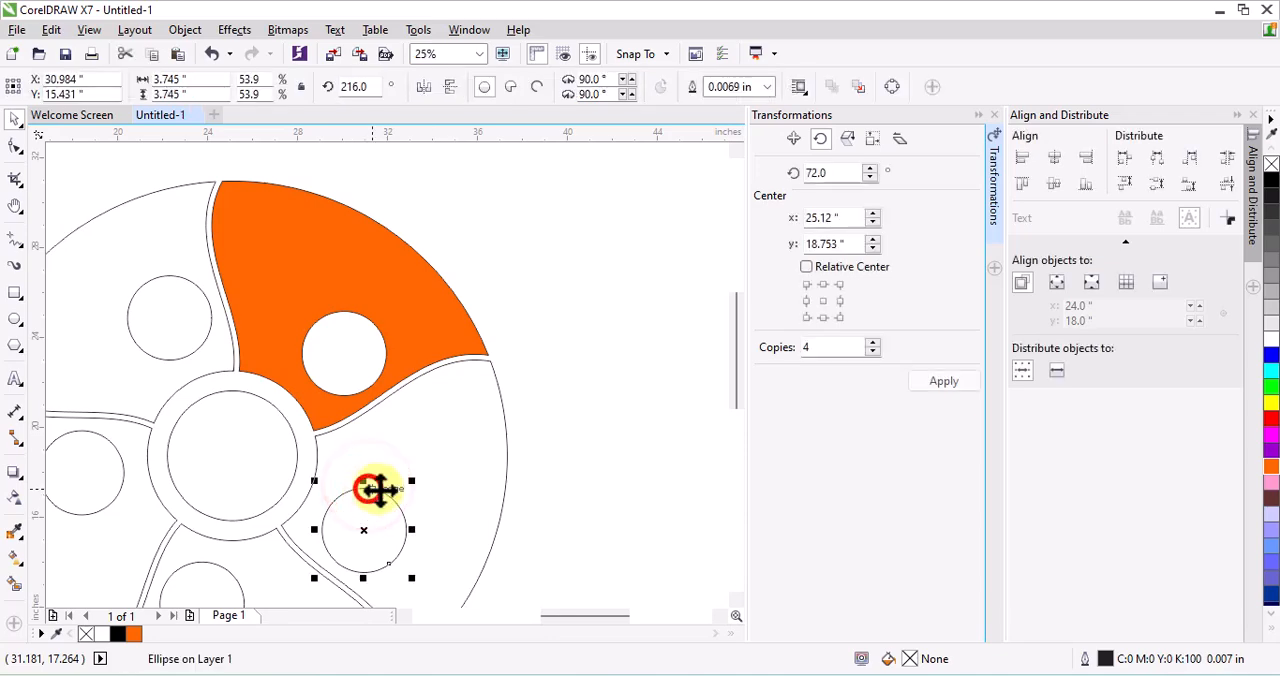
left_click(500, 491, "shift")
left_click(540, 88)
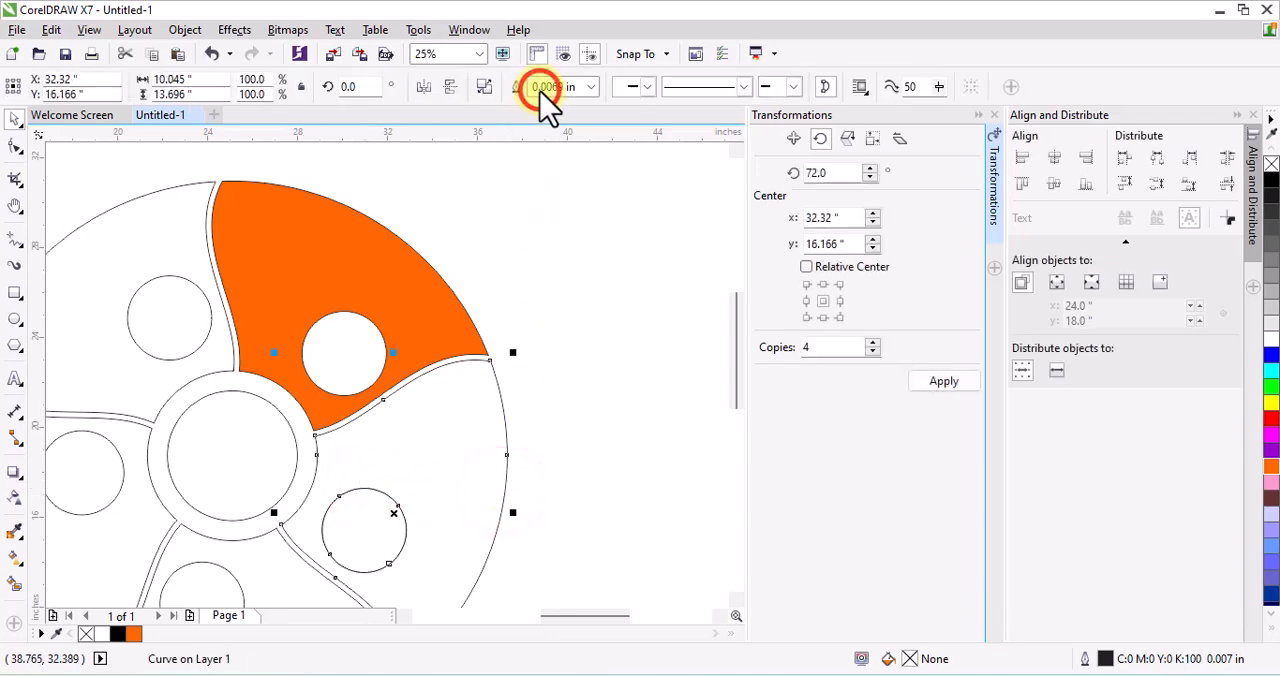
scroll(514, 206, "down", 2)
scroll(390, 405, "up", 2)
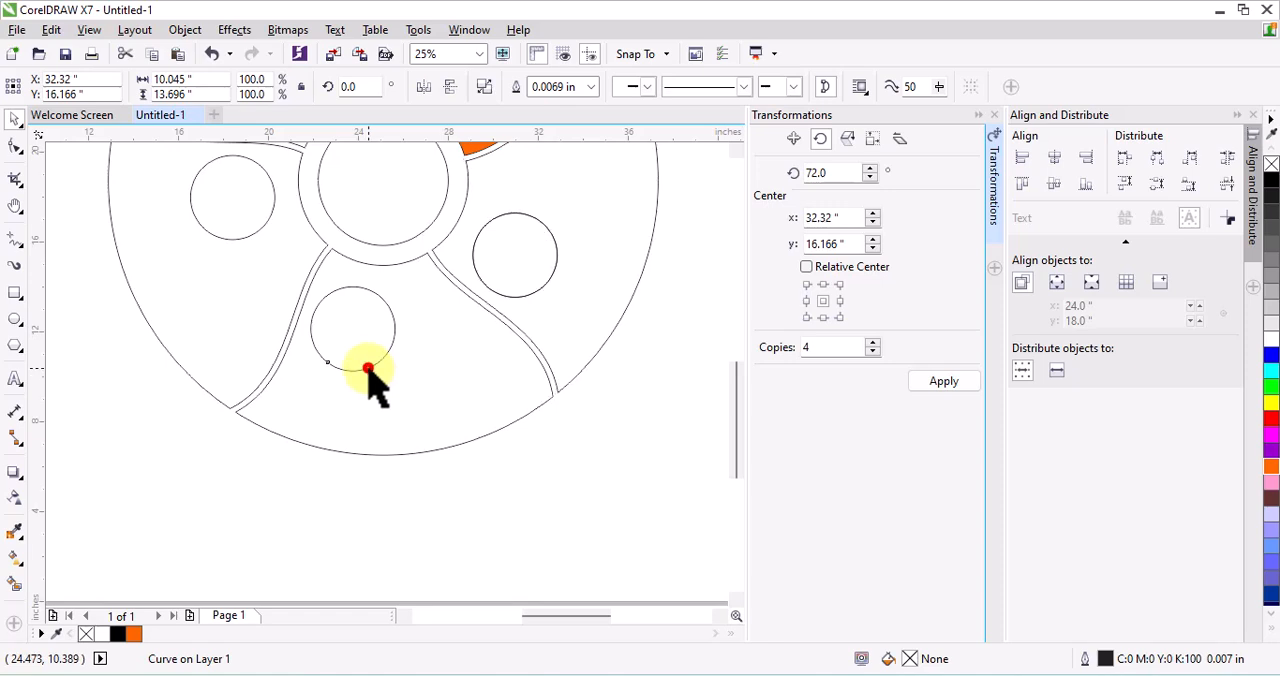
left_click(368, 370)
left_click(251, 404, "shift")
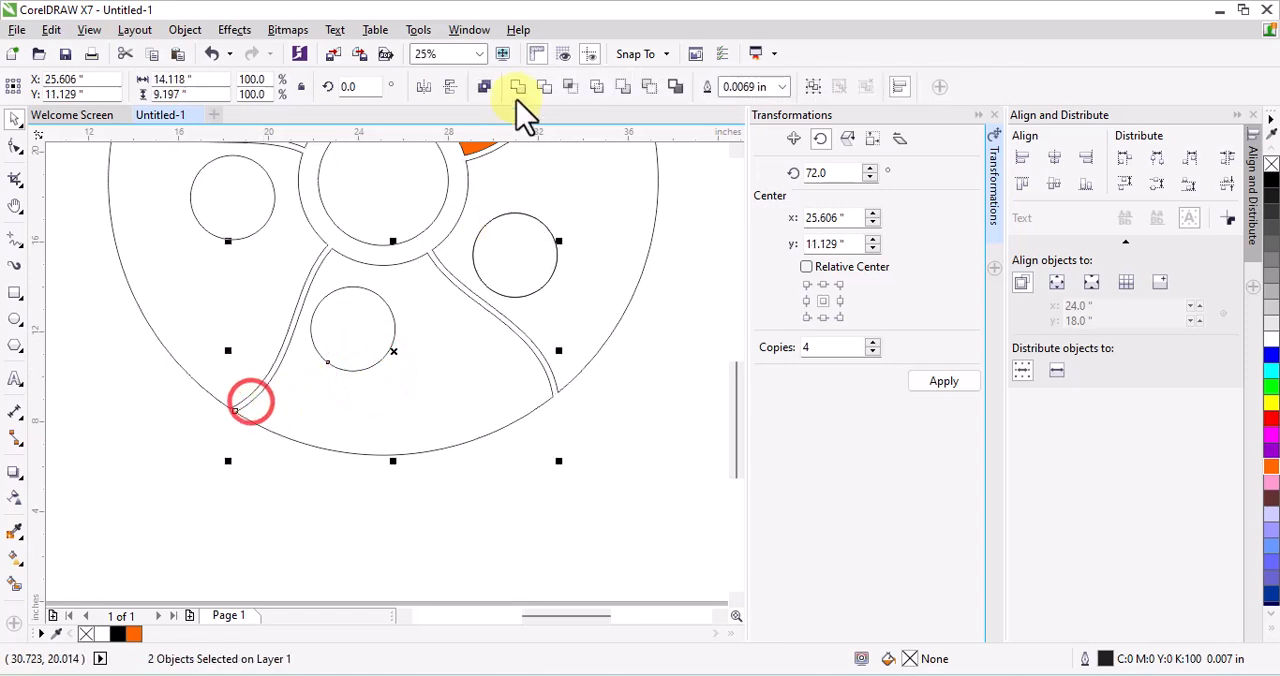
left_click(540, 87)
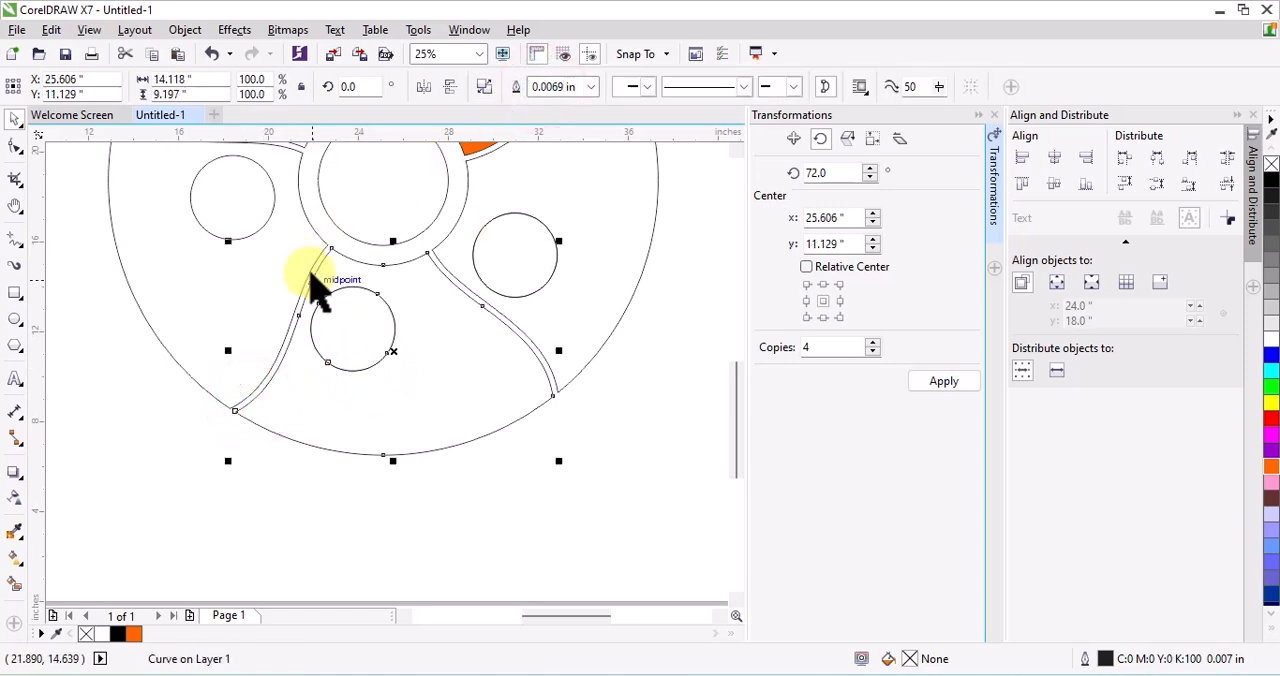
Use the small circles to trim holes in the lower-left segment and the upper-left segment
left_click(309, 272)
left_click(268, 216)
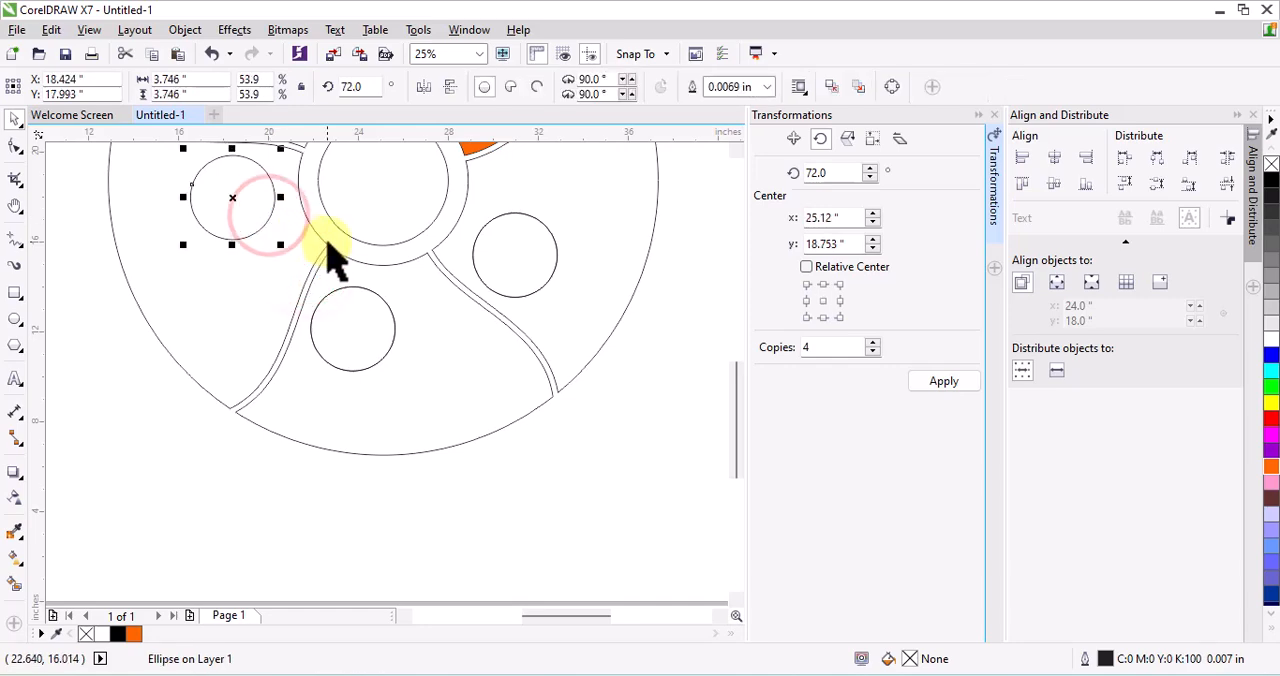
left_click(326, 251, "shift")
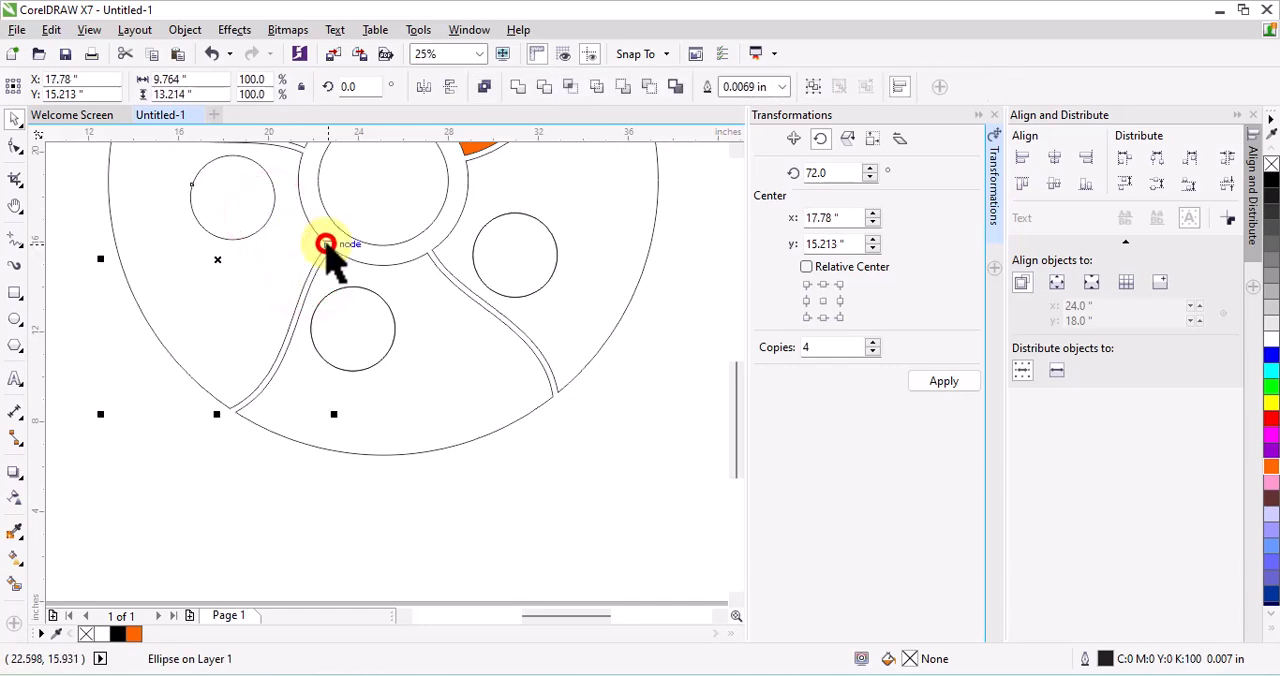
left_click(537, 87)
scroll(330, 357, "down", 3)
scroll(335, 292, "up", 3)
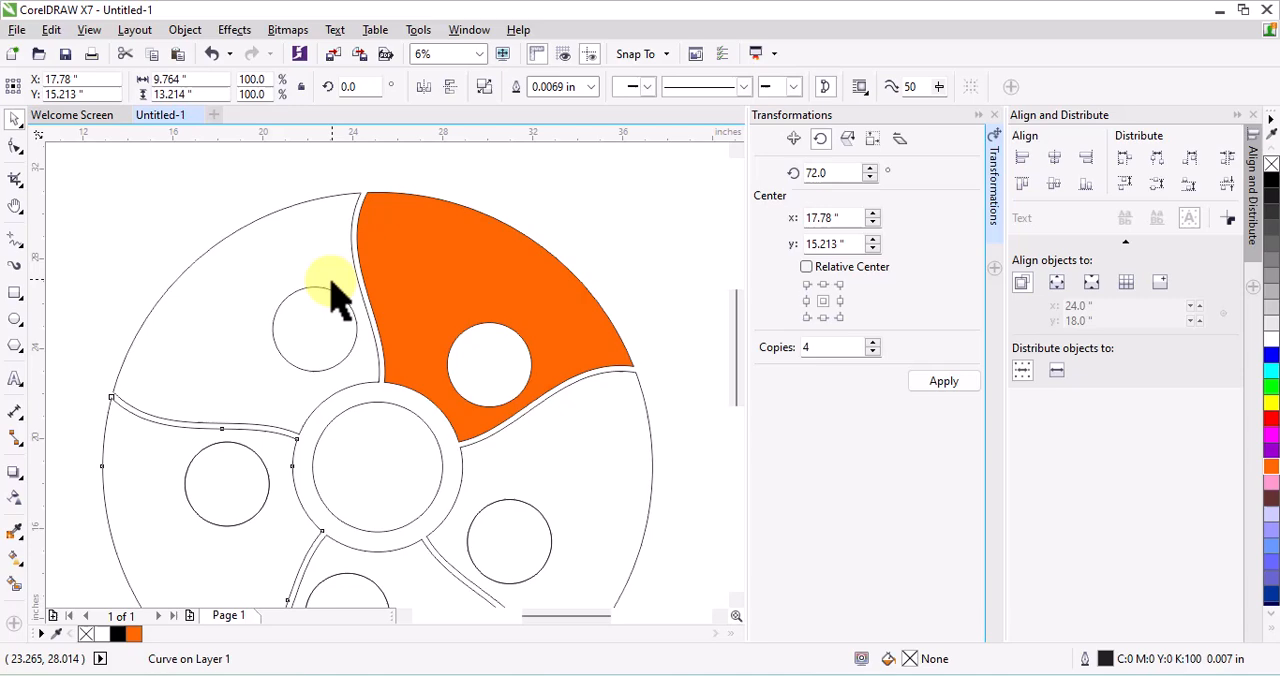
left_click(285, 301)
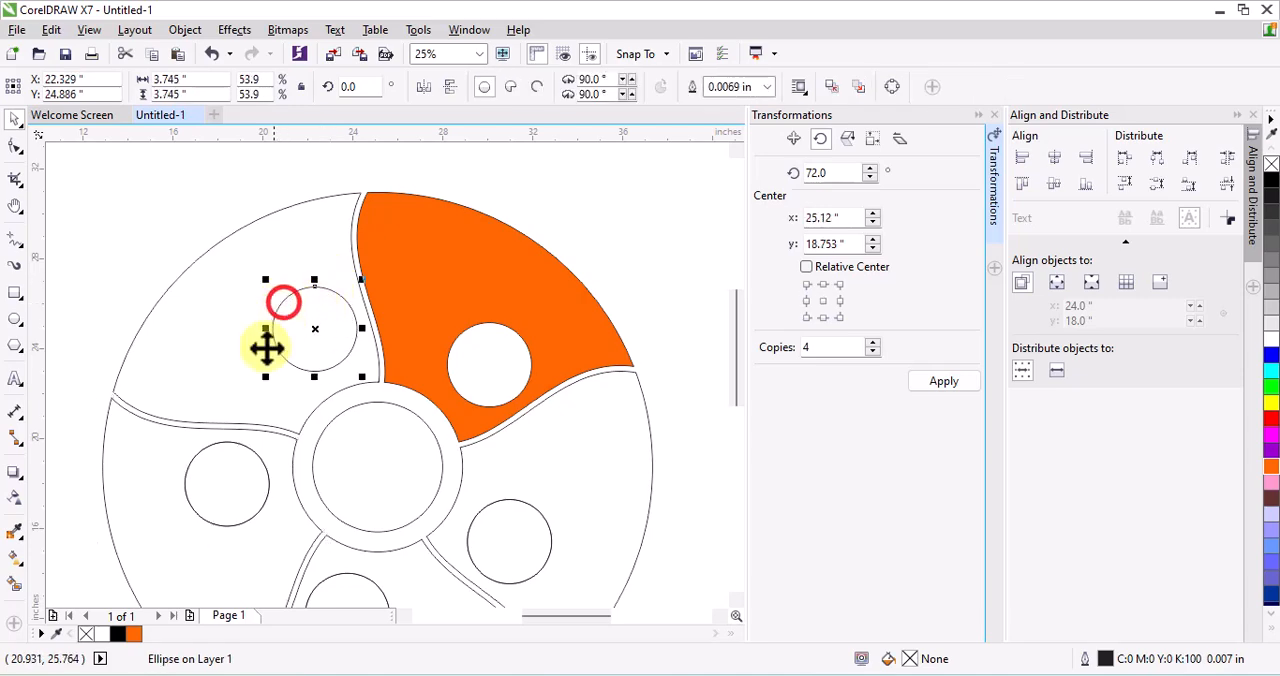
left_click(224, 424, "shift")
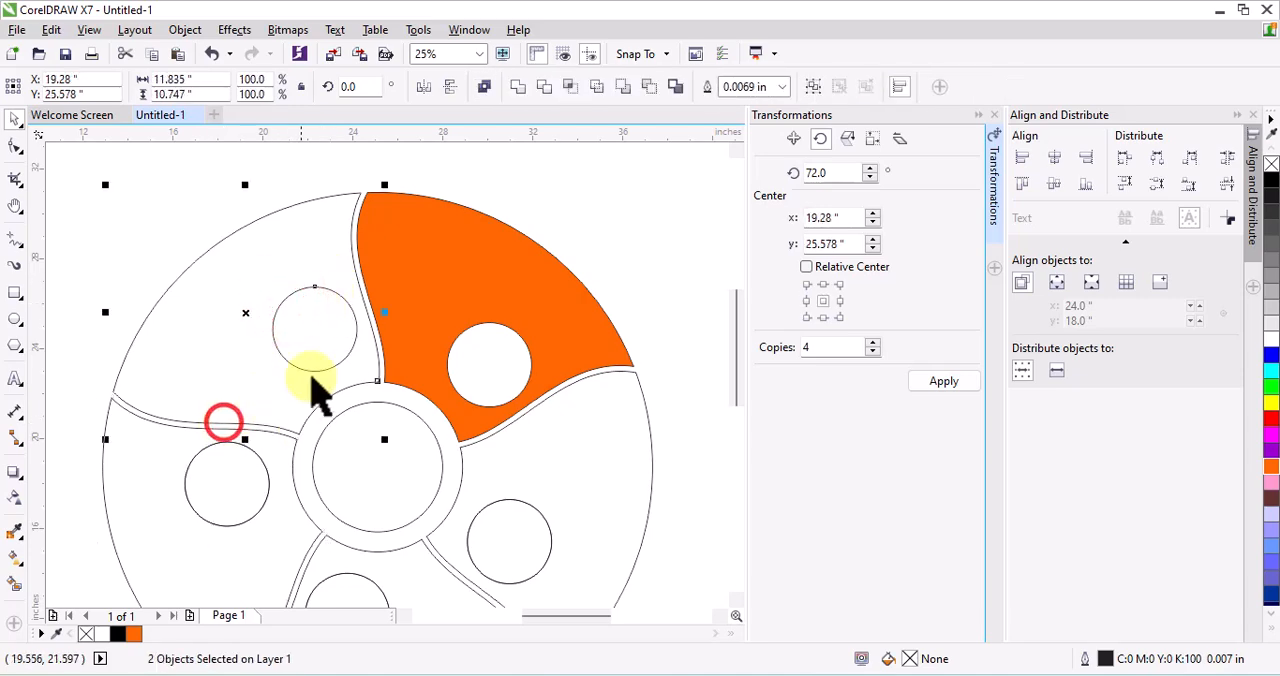
left_click(543, 88)
scroll(437, 200, "down", 2)
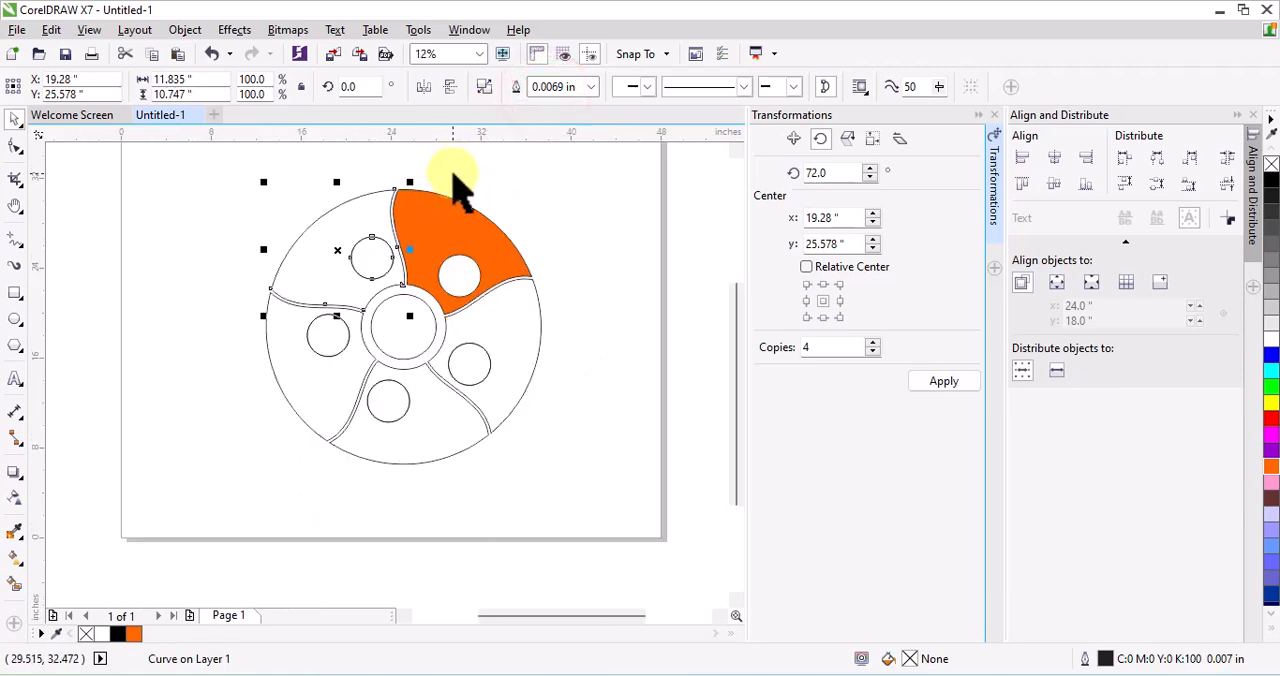
Delete the four leftover small circles from the lower-right, bottom, lower-left and upper-left segment holes
left_click(556, 243)
left_click_drag(594, 323, 368, 447)
left_click(382, 432)
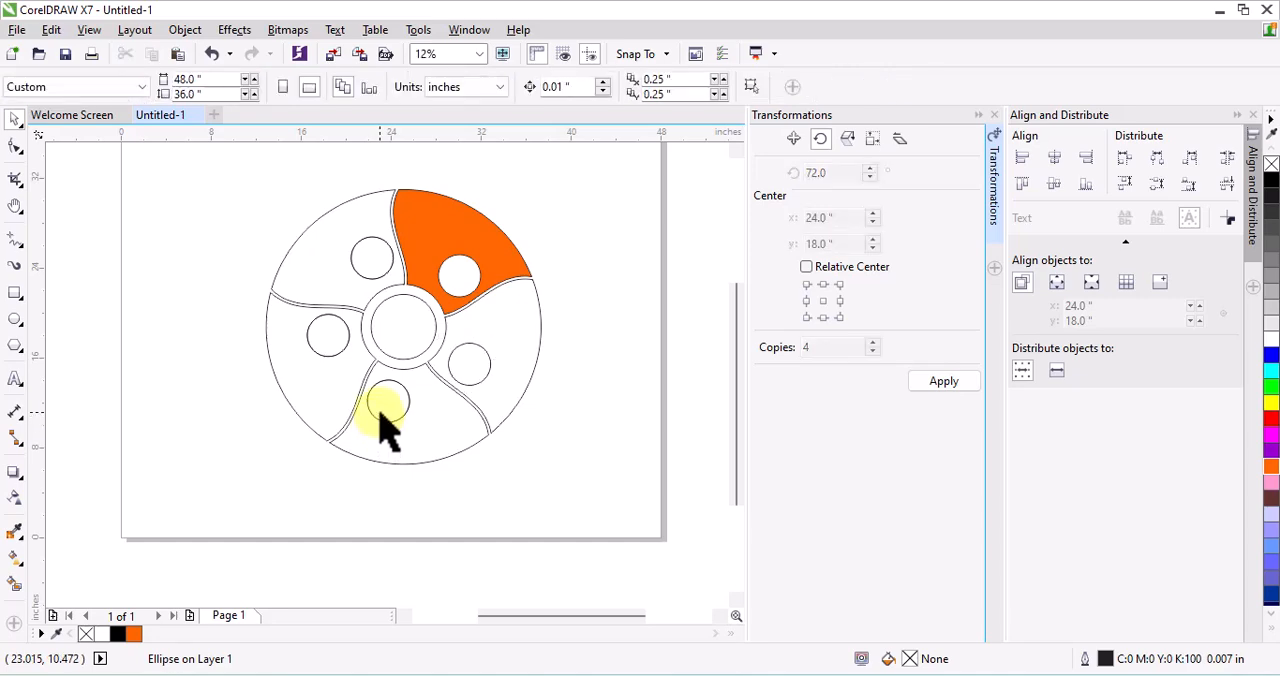
left_click_drag(444, 500, 295, 312)
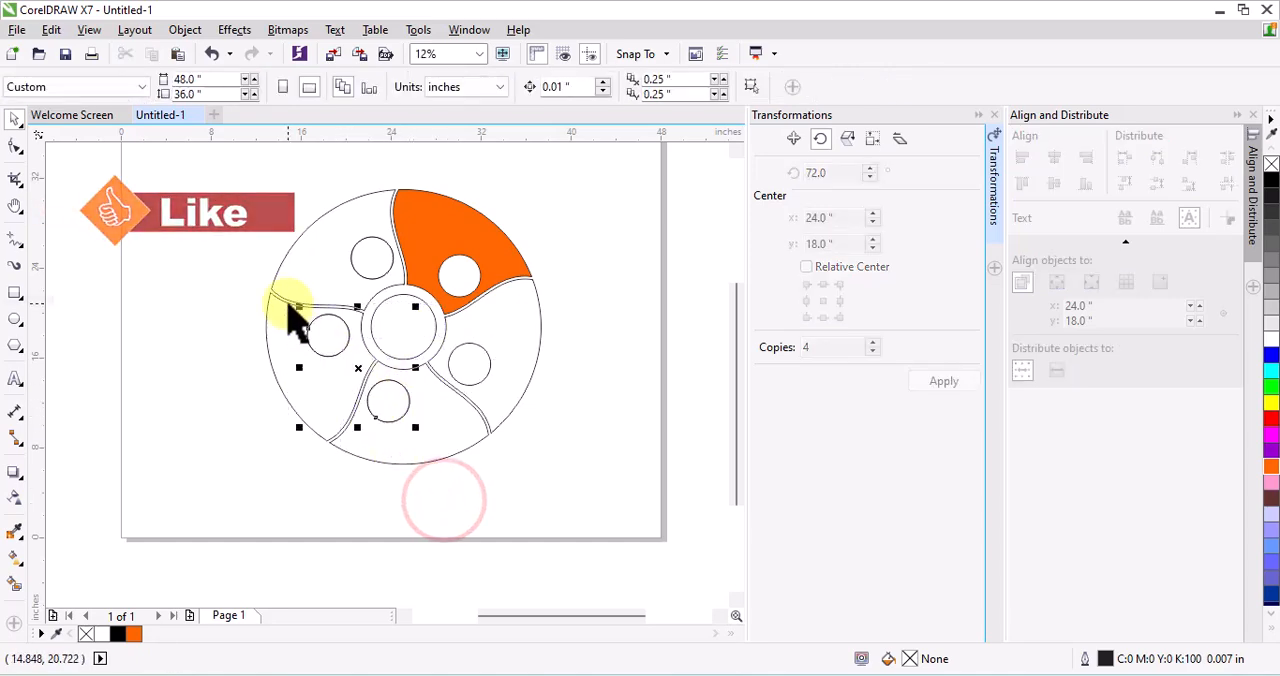
left_click_drag(287, 185, 414, 308)
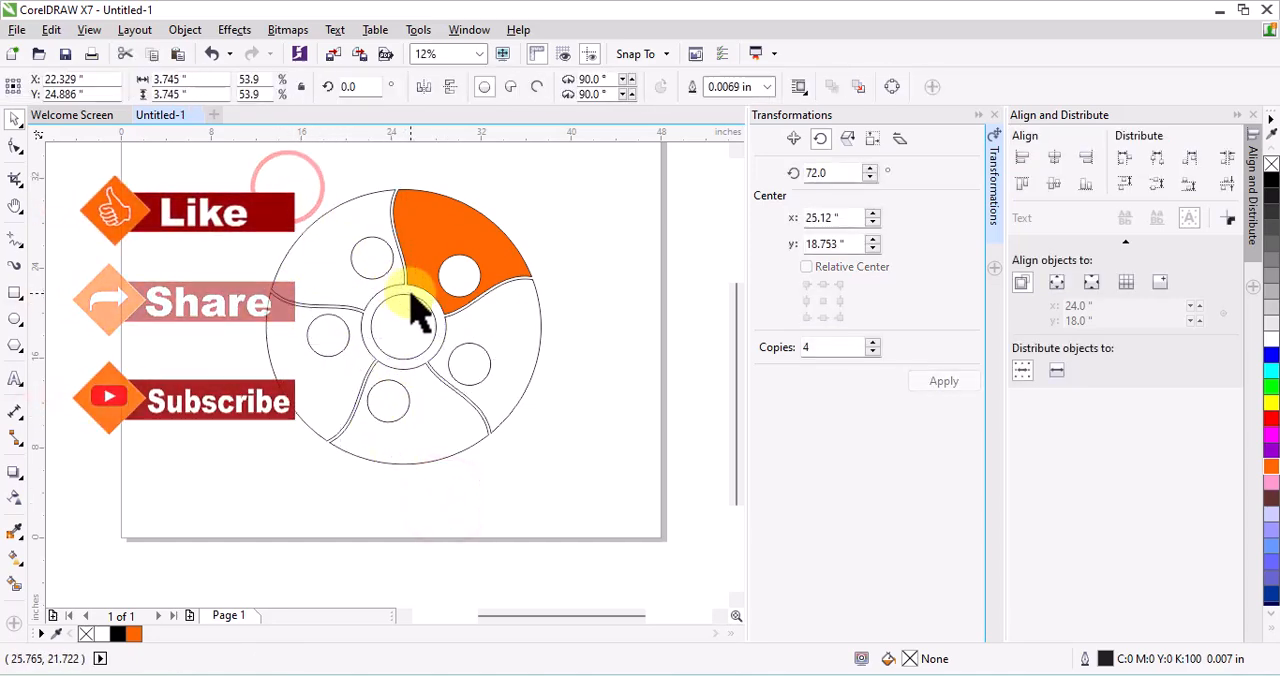
left_click(380, 263)
Fill the upper-left segment with bright green from the full colour palette
scroll(371, 263, "up", 2)
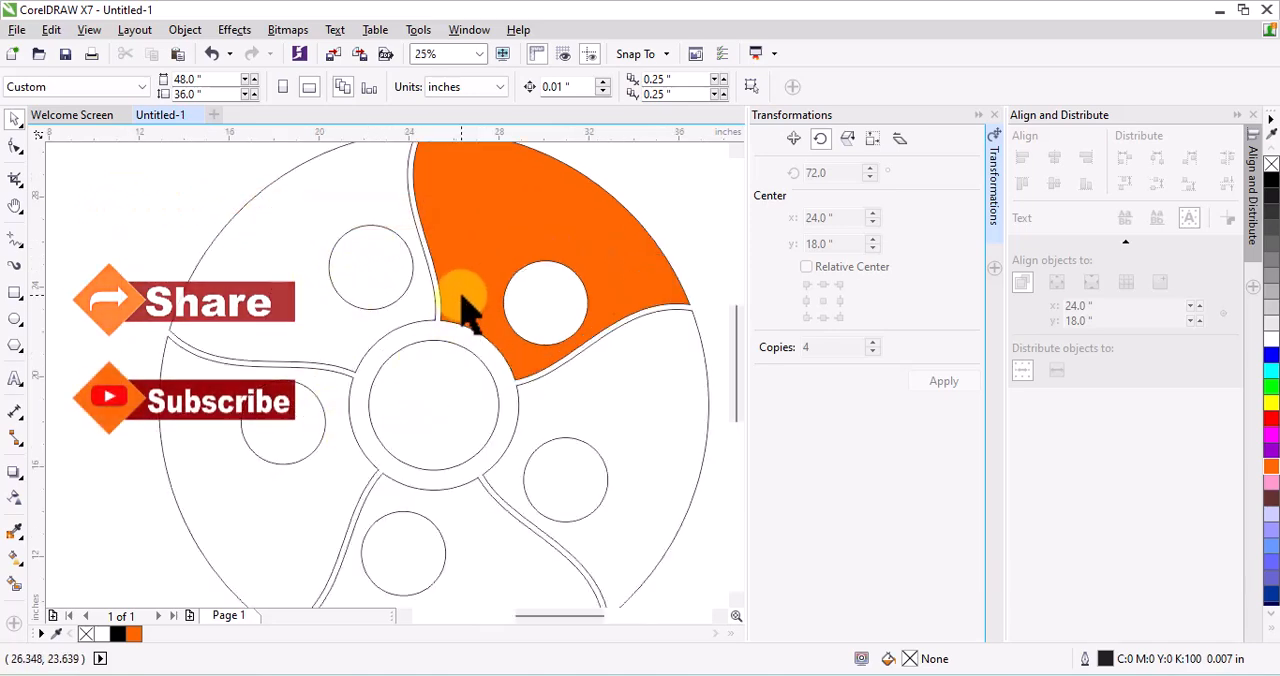
left_click(172, 330)
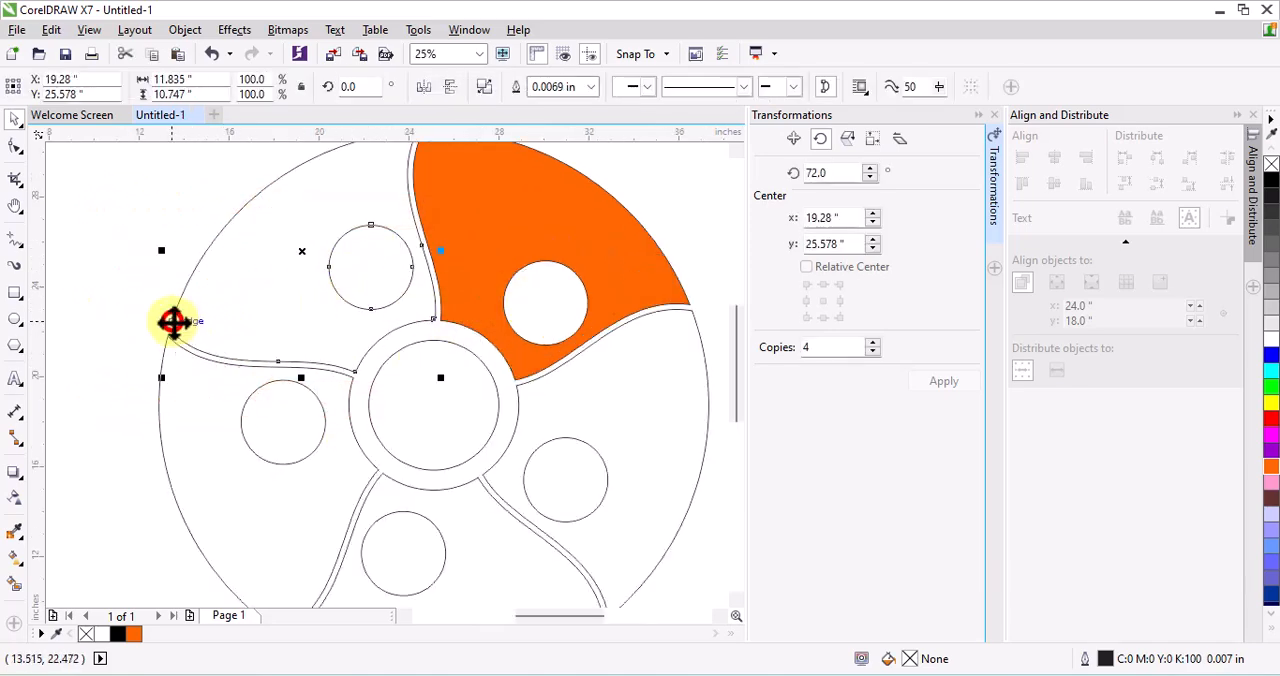
left_click(1272, 628)
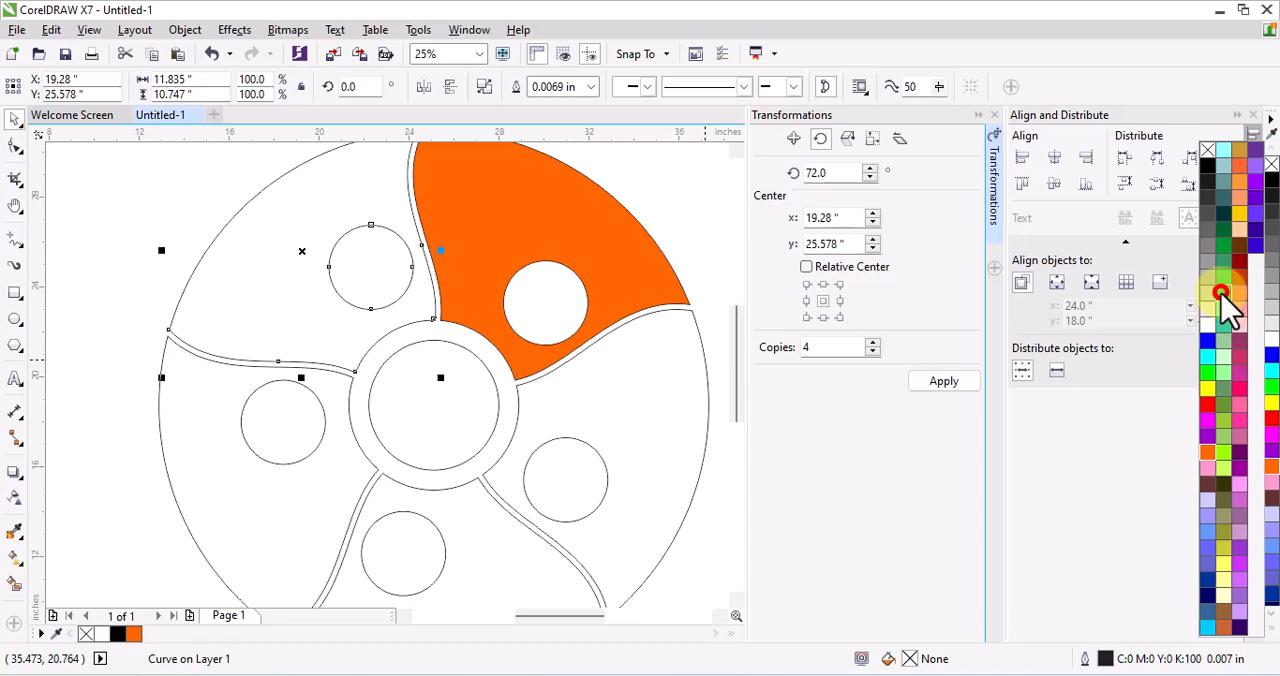
left_click(1222, 292)
Fill the lower-left segment with golden yellow (#FFCC00)
left_click(343, 548)
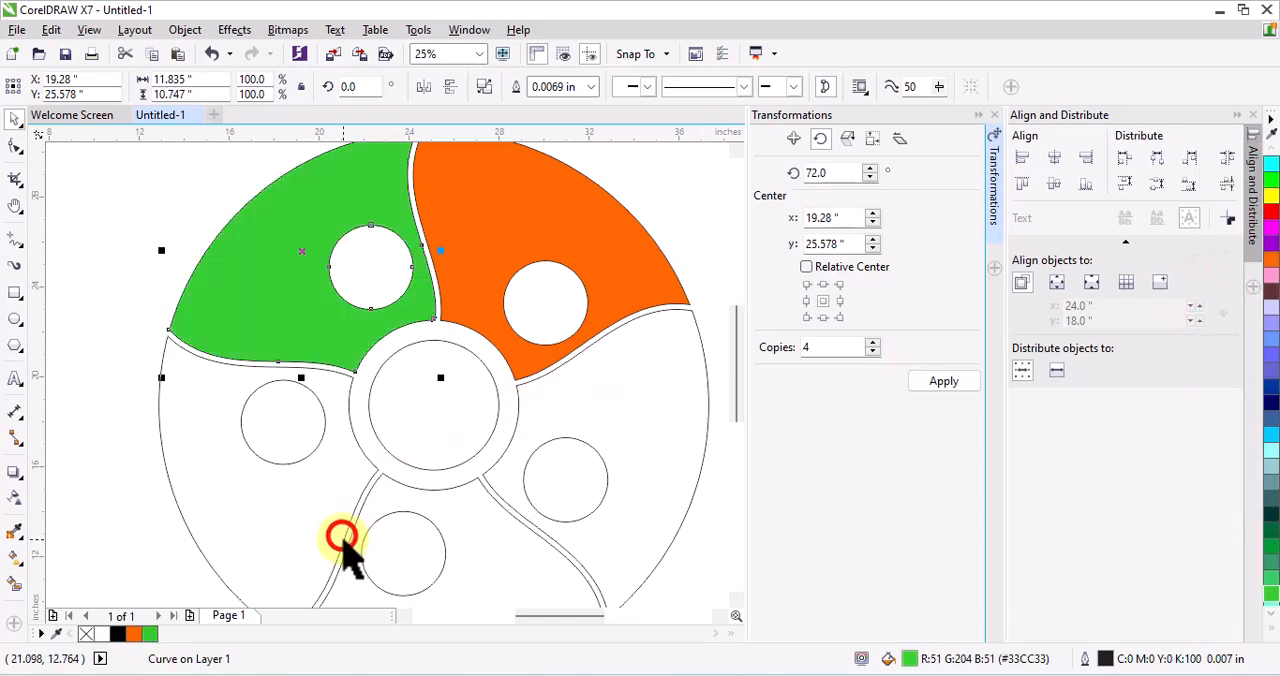
left_click(1272, 632)
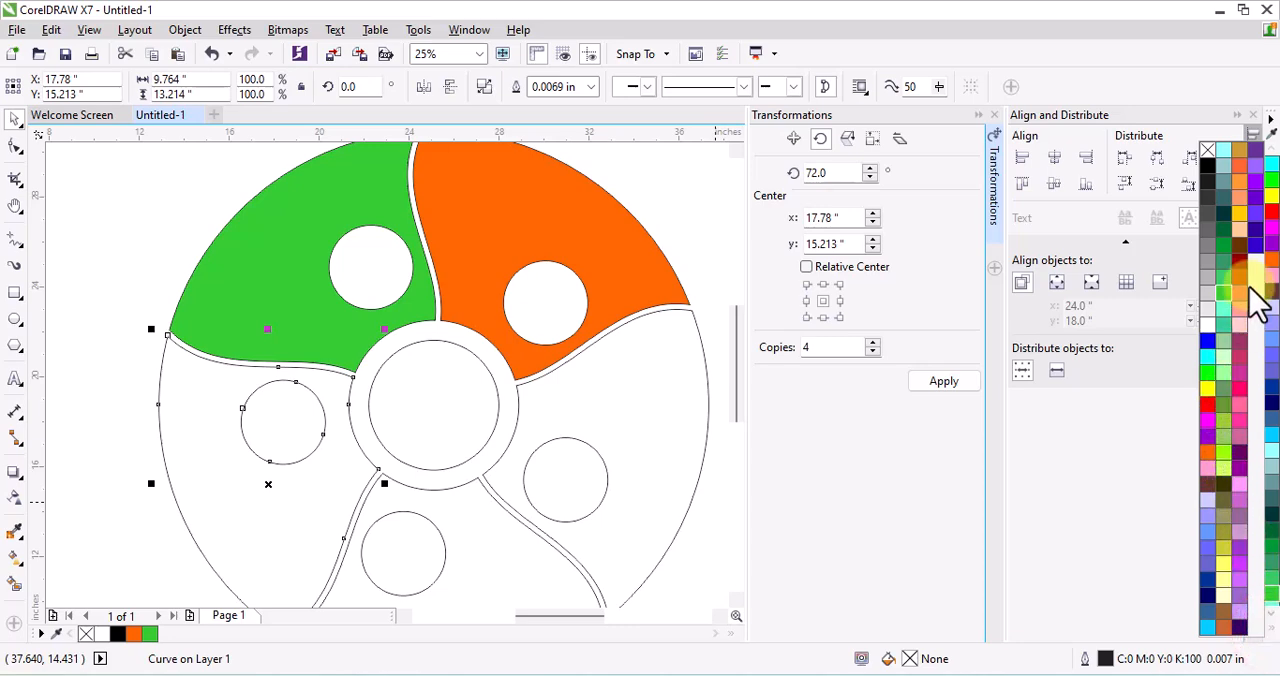
left_click(1244, 218)
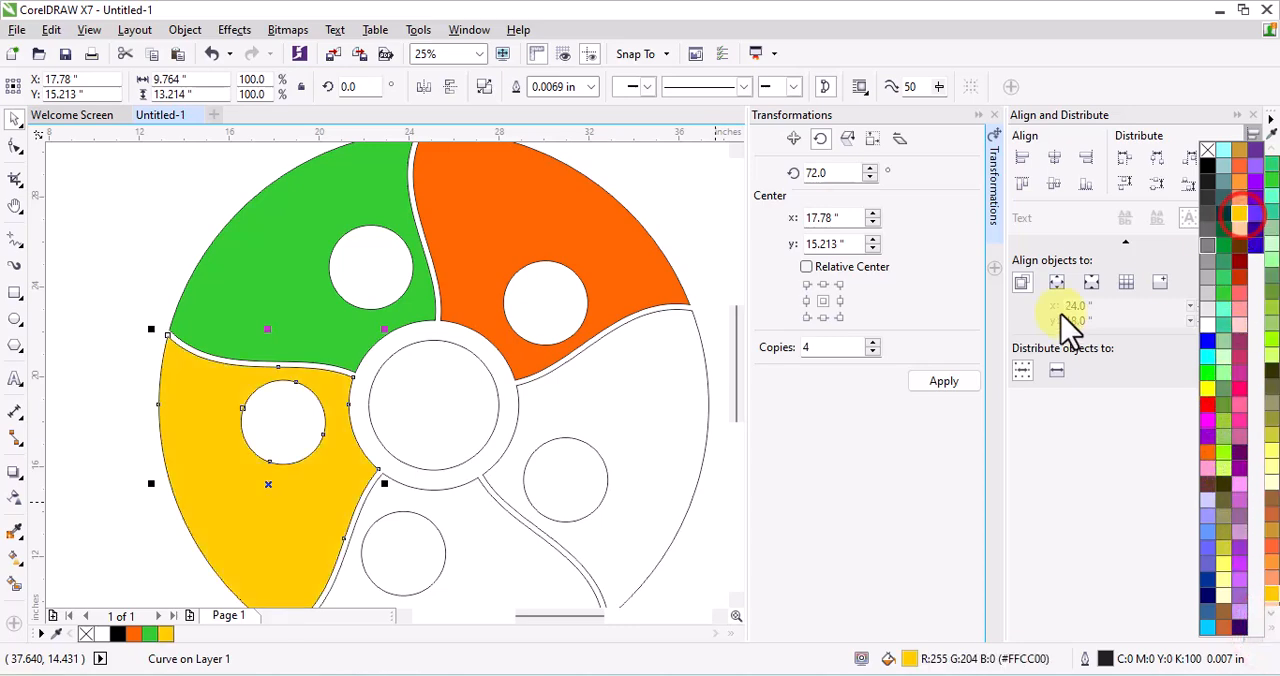
Fill the bottom segment with dark brown (#663300) from the full colour palette
left_click(552, 548)
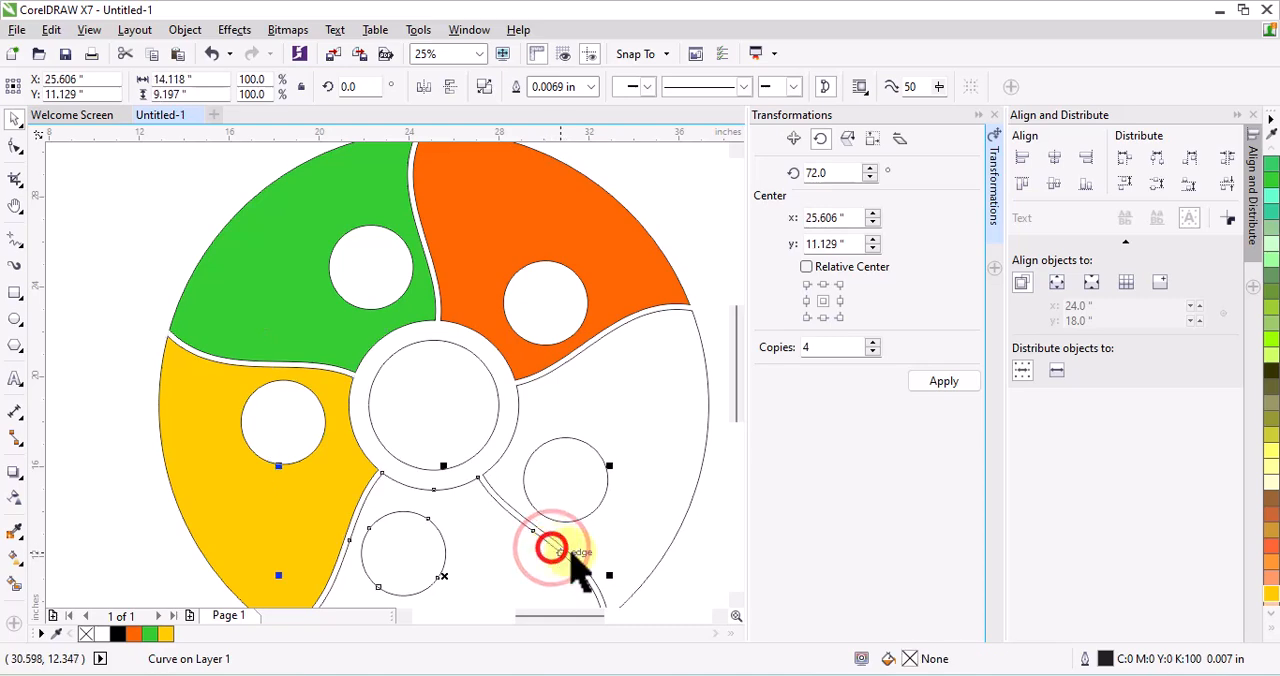
left_click(1268, 628)
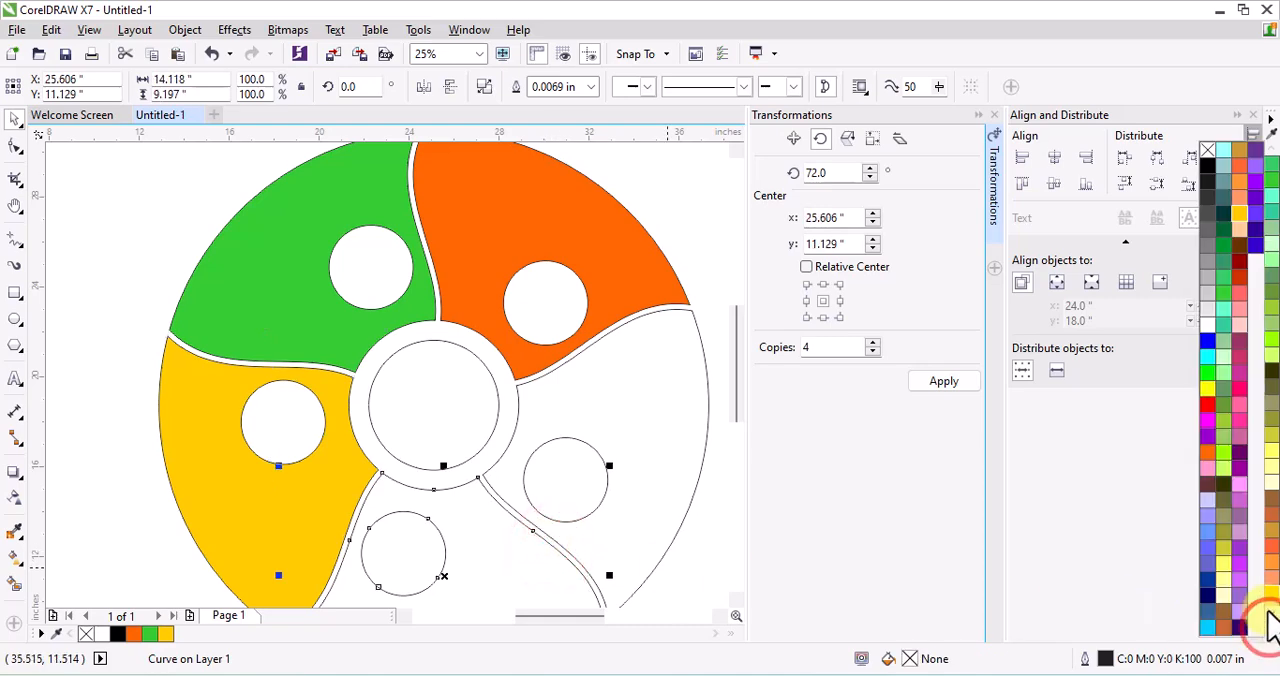
left_click(1240, 214)
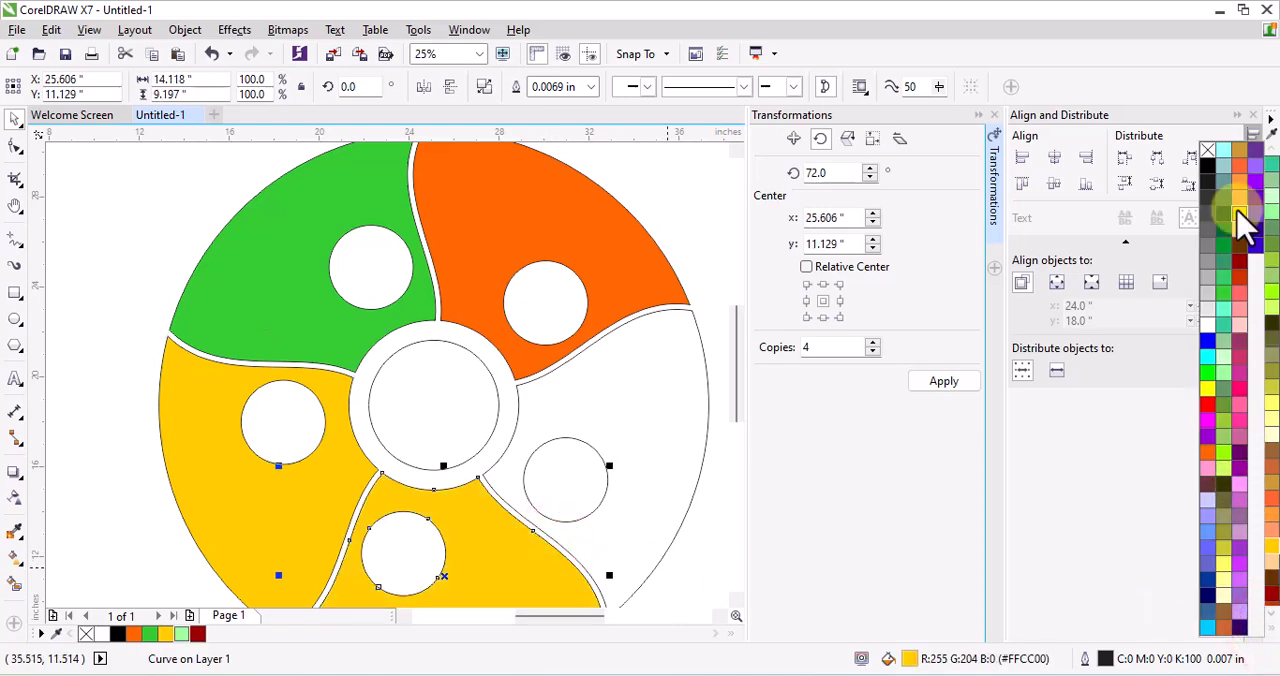
left_click(1239, 258)
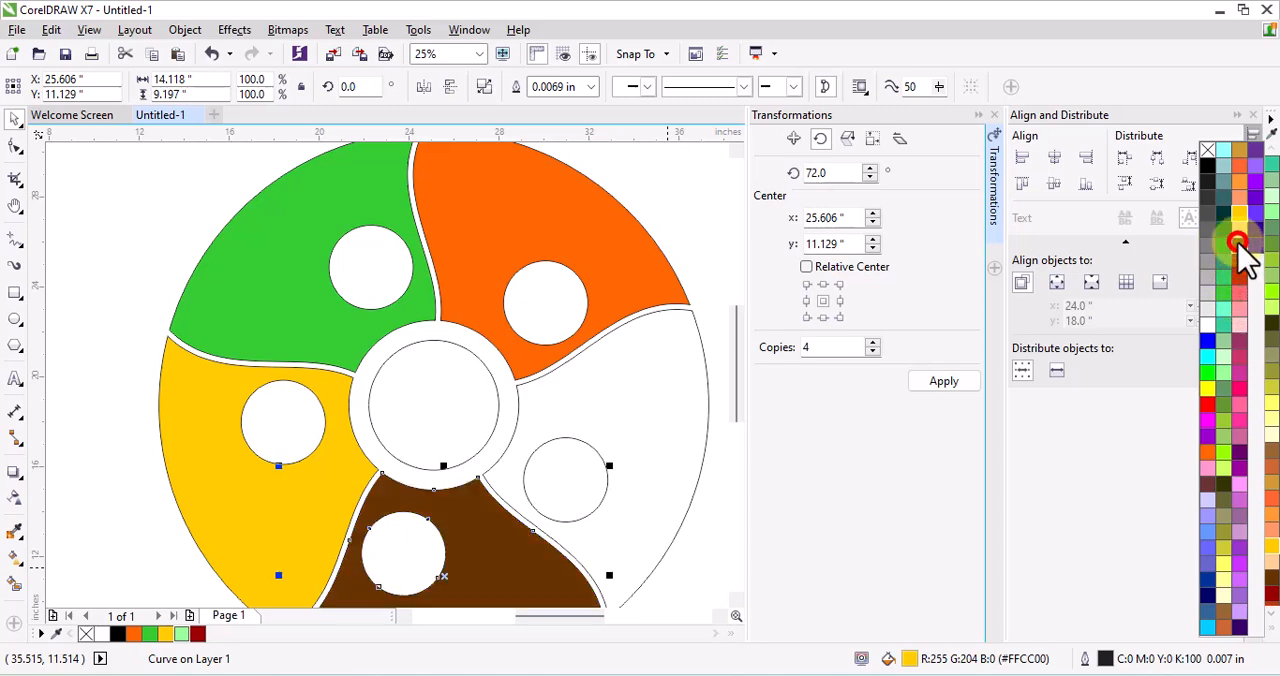
Fill the unfilled lower-right segment with lime green (#99FF00) and deselect it
left_click(683, 507)
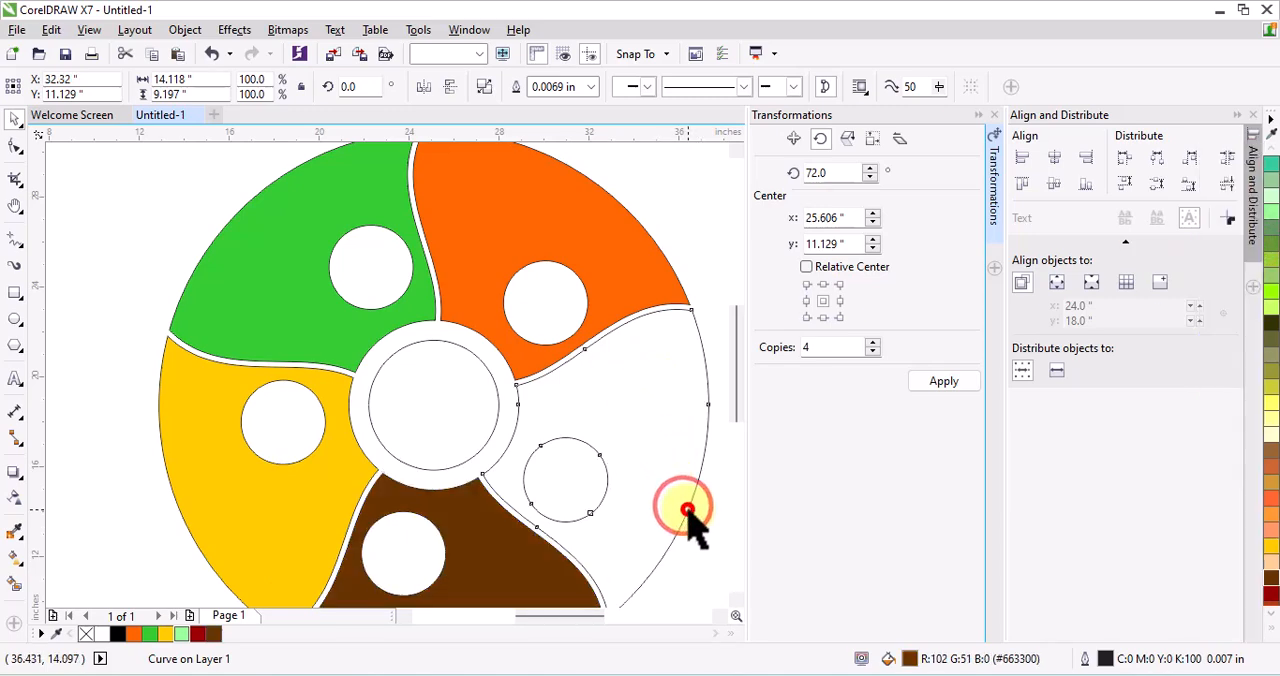
left_click(687, 510)
left_click(1270, 628)
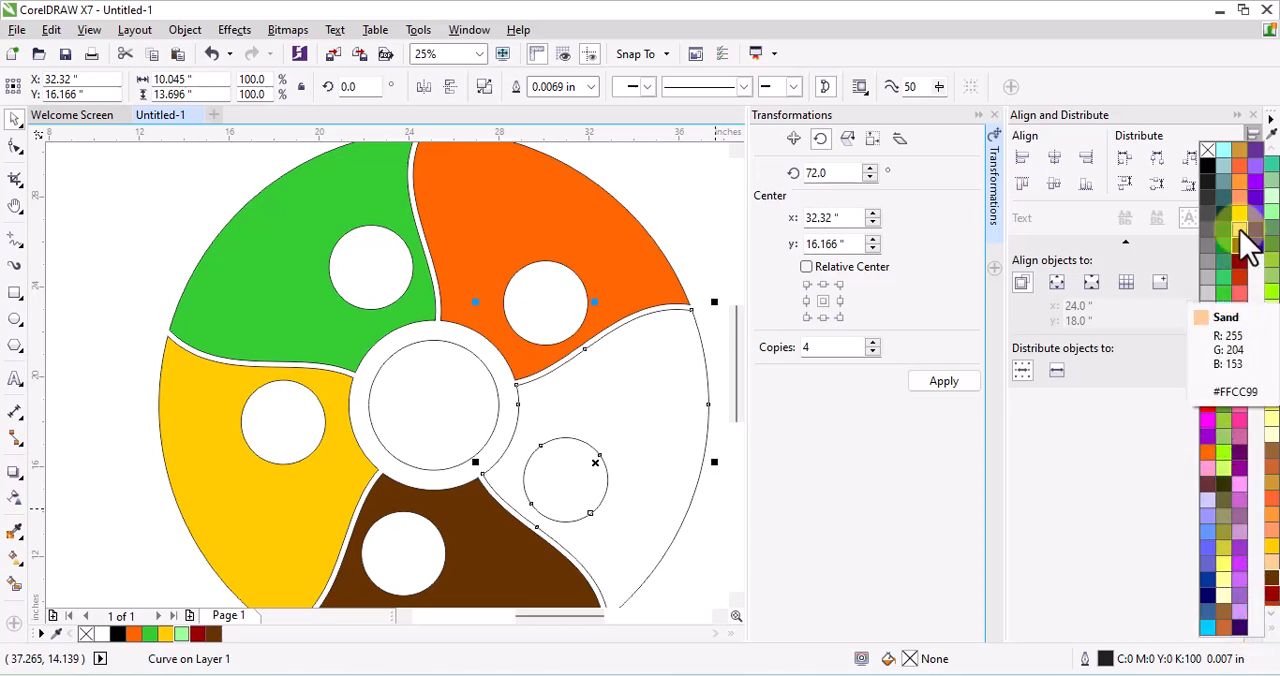
left_click(1222, 451)
left_click(675, 206)
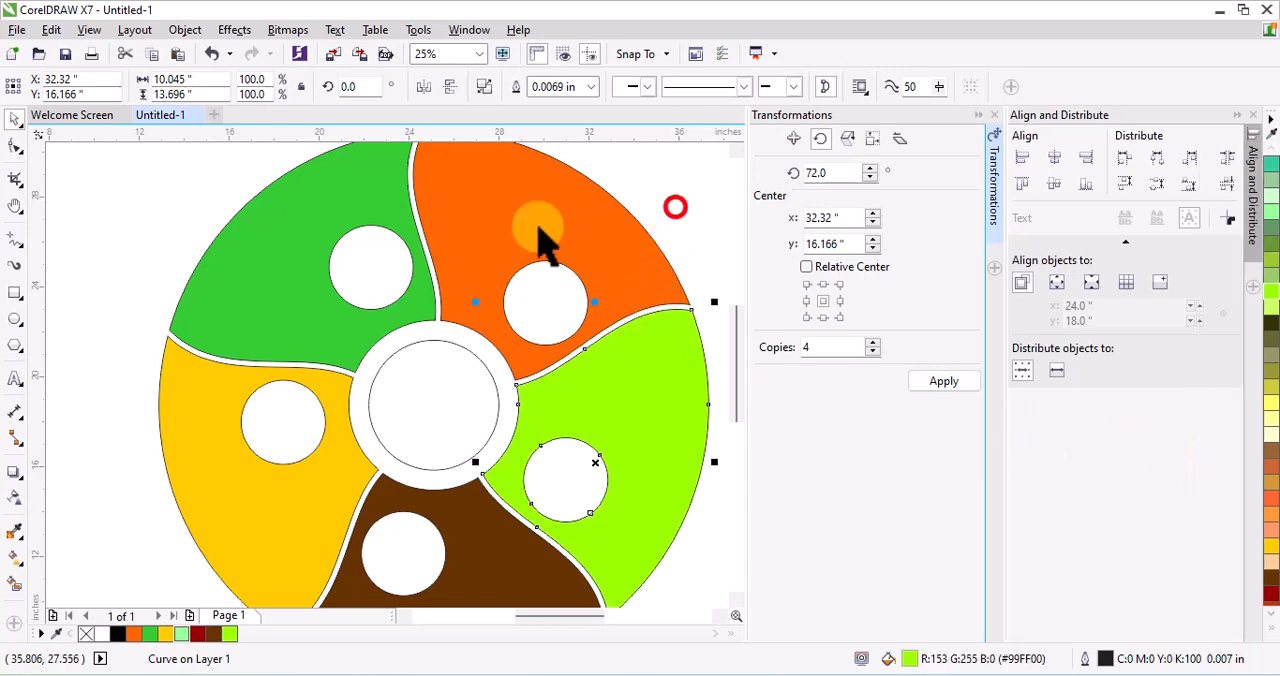
scroll(340, 275, "down", 2)
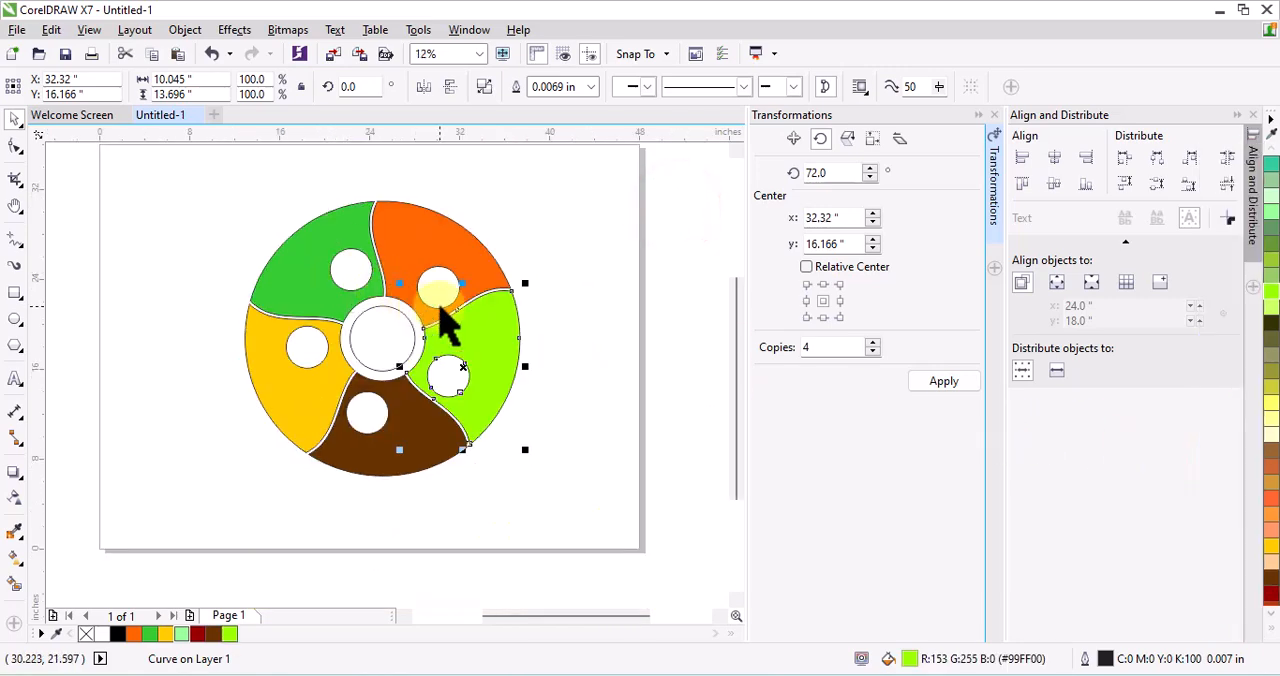
left_click(577, 405)
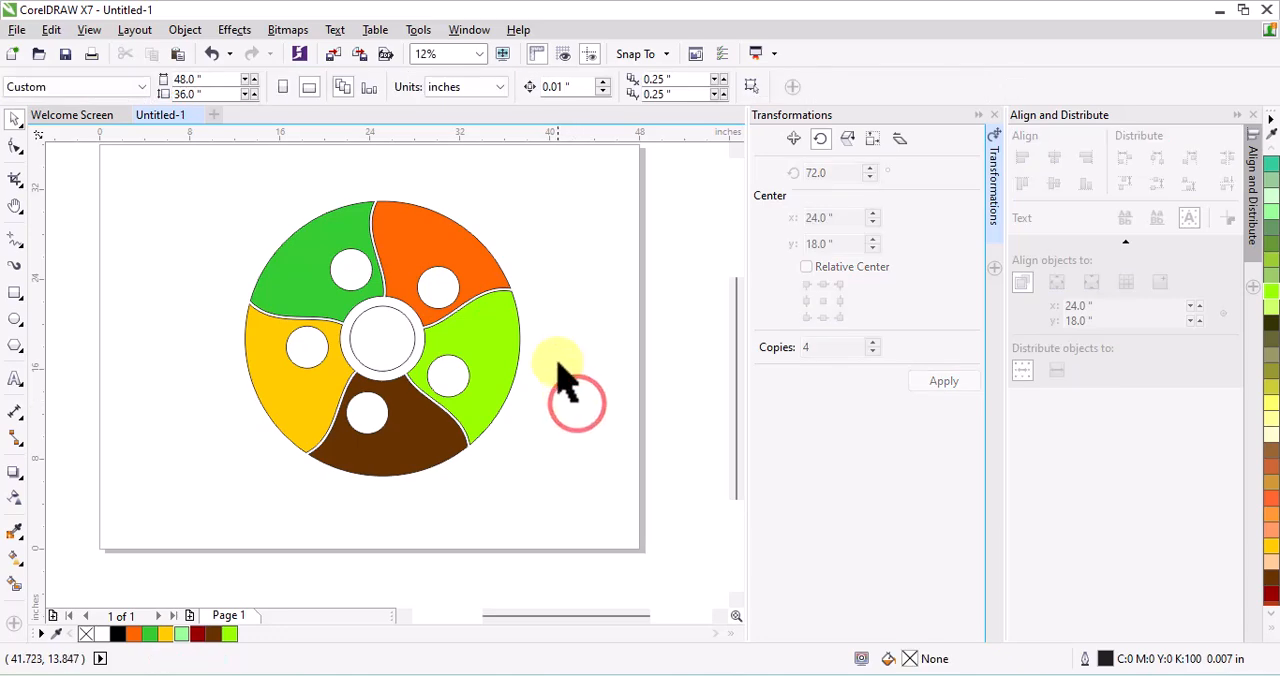
Give the inner centre circle an interactive fountain fill and make it elliptical
scroll(378, 337, "up", 2)
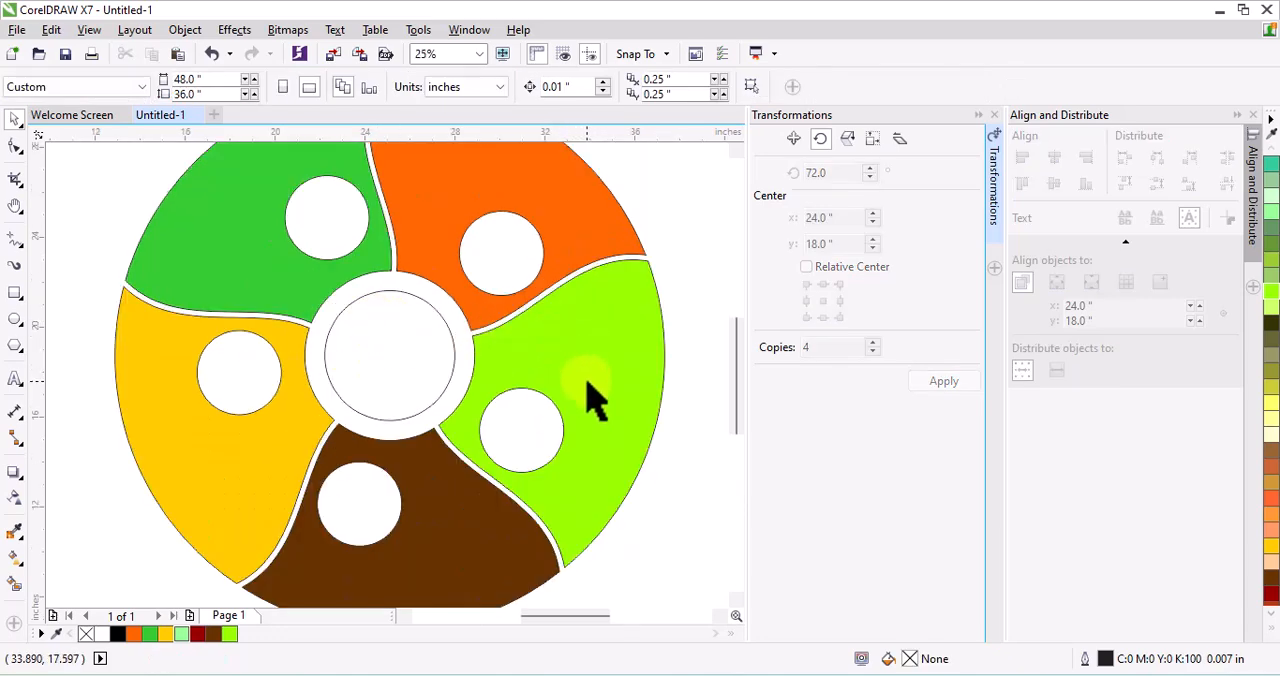
left_click(446, 336)
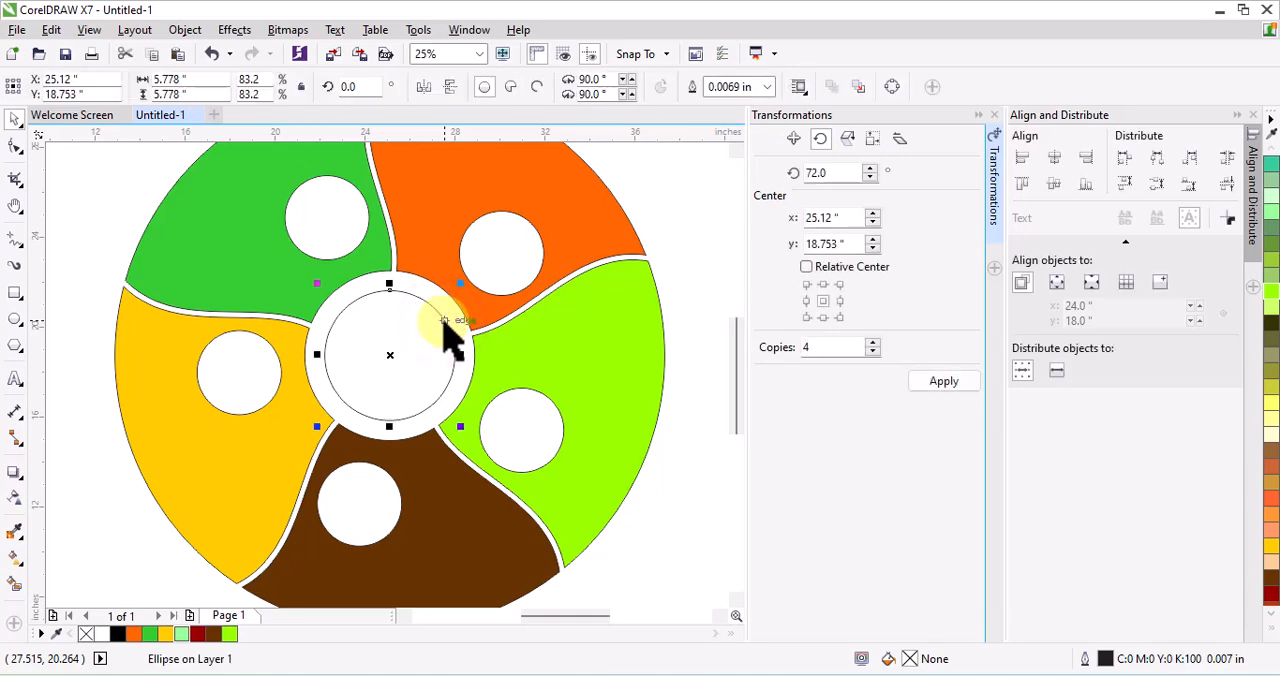
left_click(14, 560)
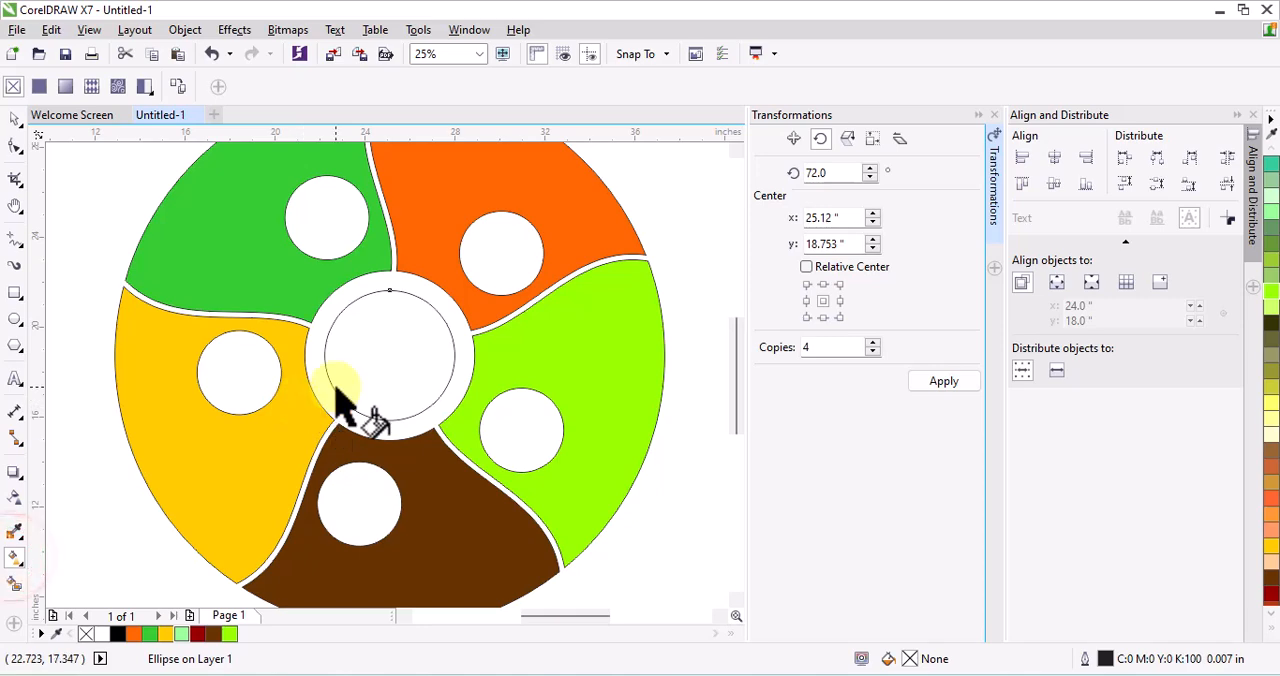
left_click_drag(333, 388, 441, 317)
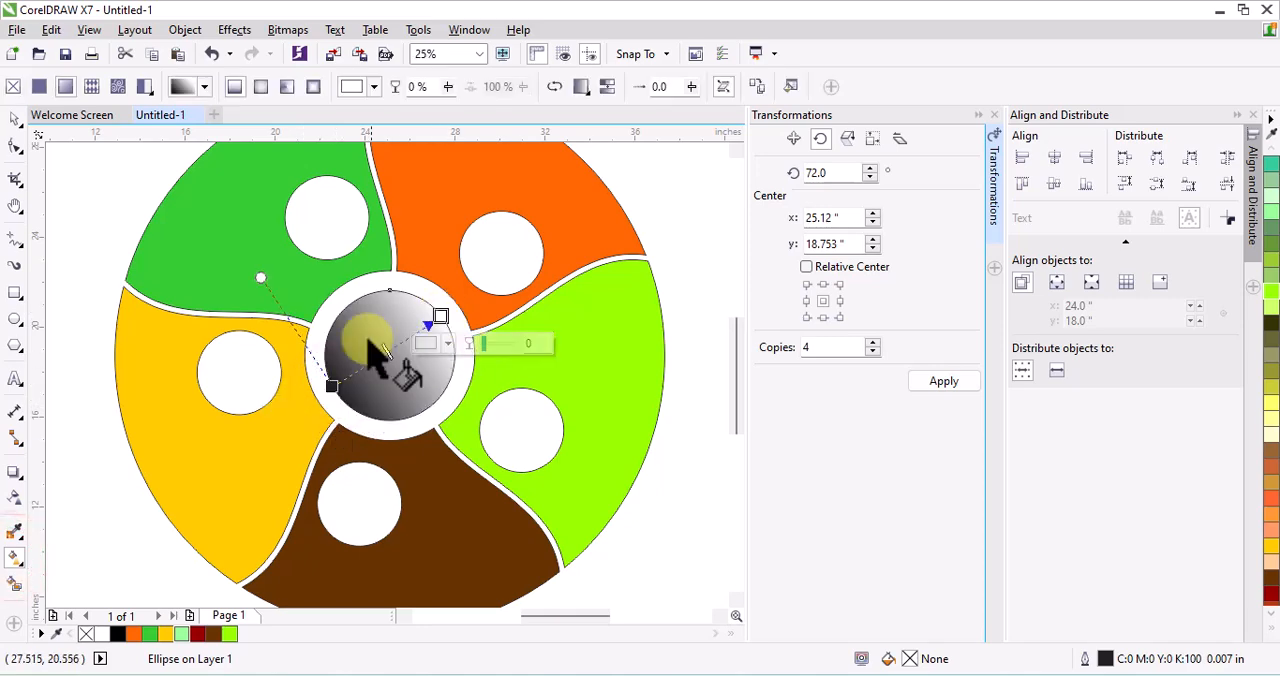
left_click(260, 88)
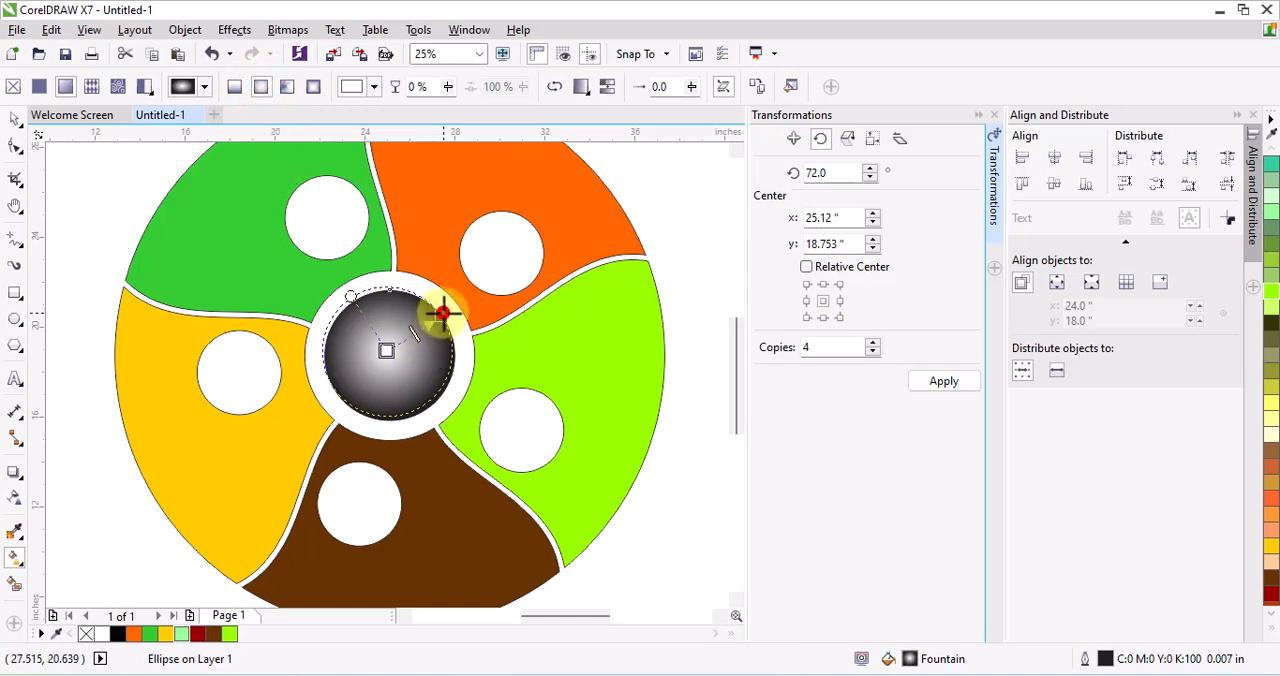
Set the outer colour node of the centre circle's fountain fill to light blue, C 34, M 0, Y 0, K 0
left_click(441, 314)
left_click(432, 344)
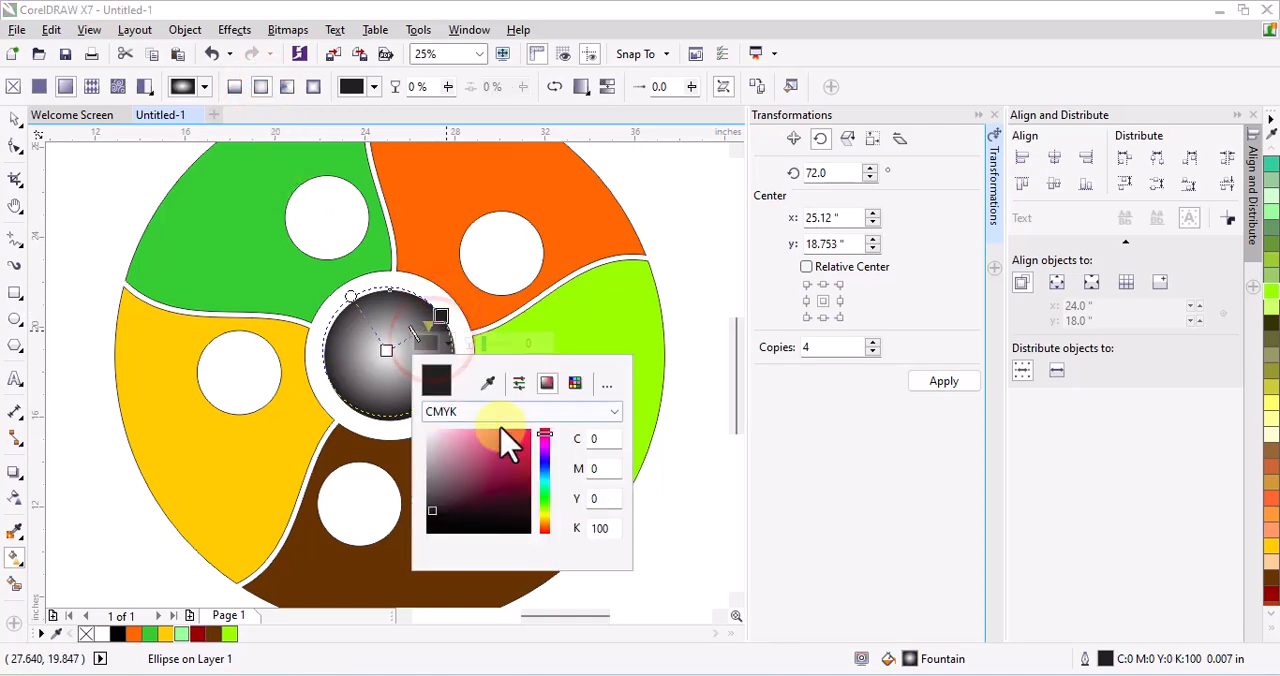
left_click(544, 476)
left_click(482, 432)
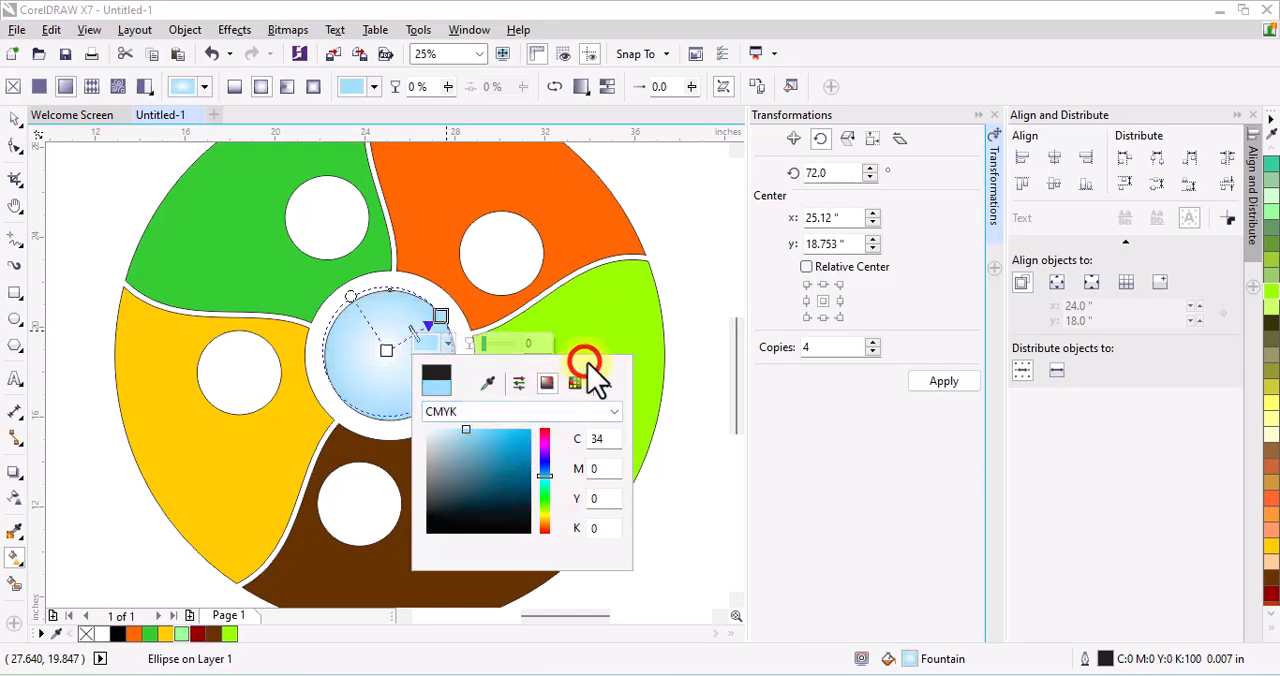
left_click(707, 364)
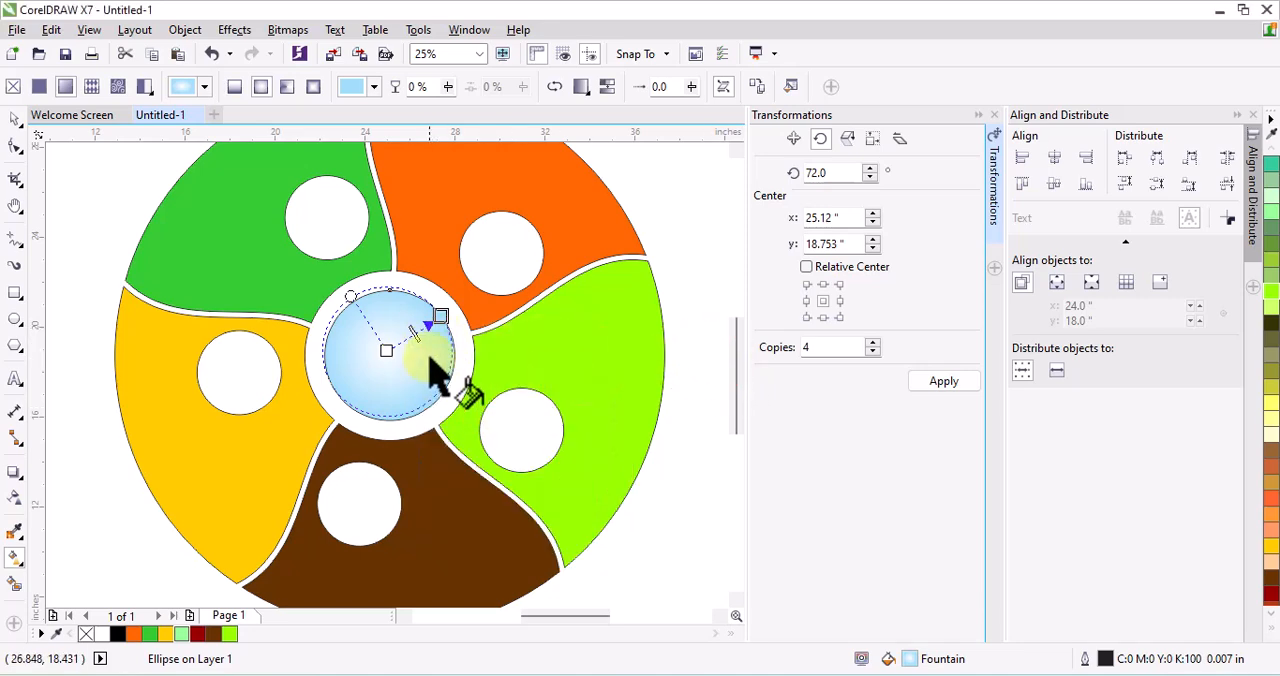
Remove the outlines from all five segments and the centre circle
left_click(15, 118)
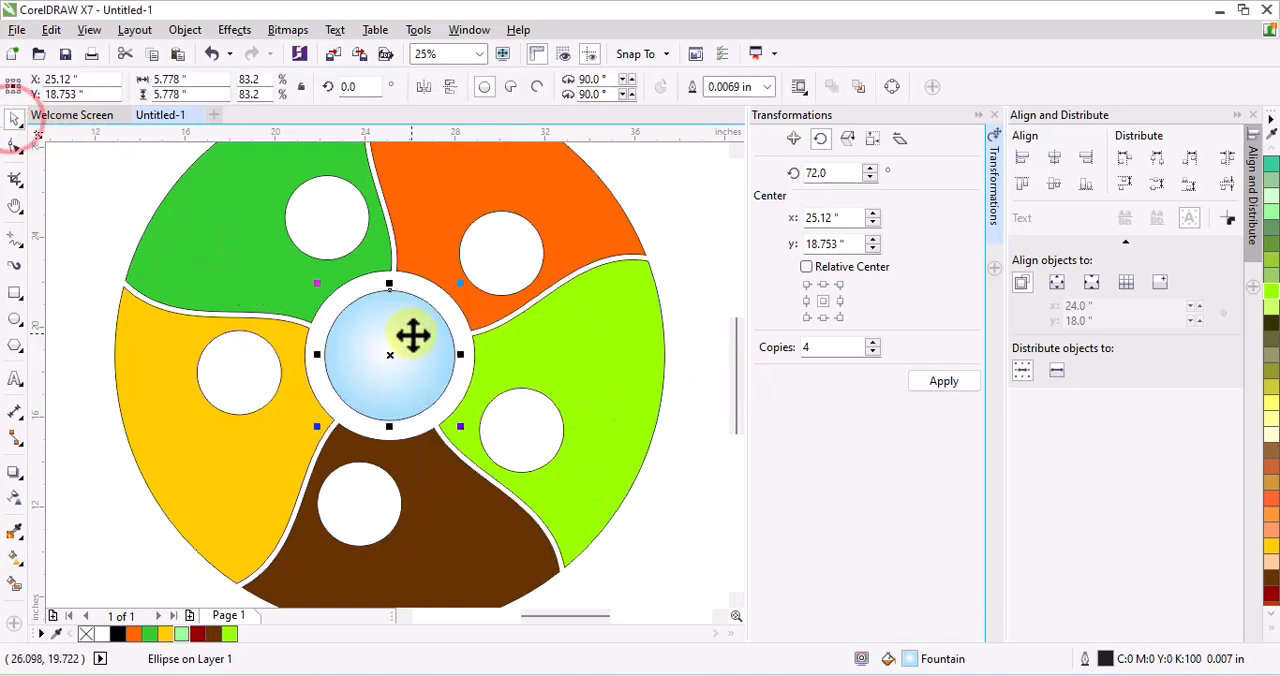
scroll(413, 336, "down", 1)
left_click(563, 206)
left_click_drag(229, 187, 557, 537)
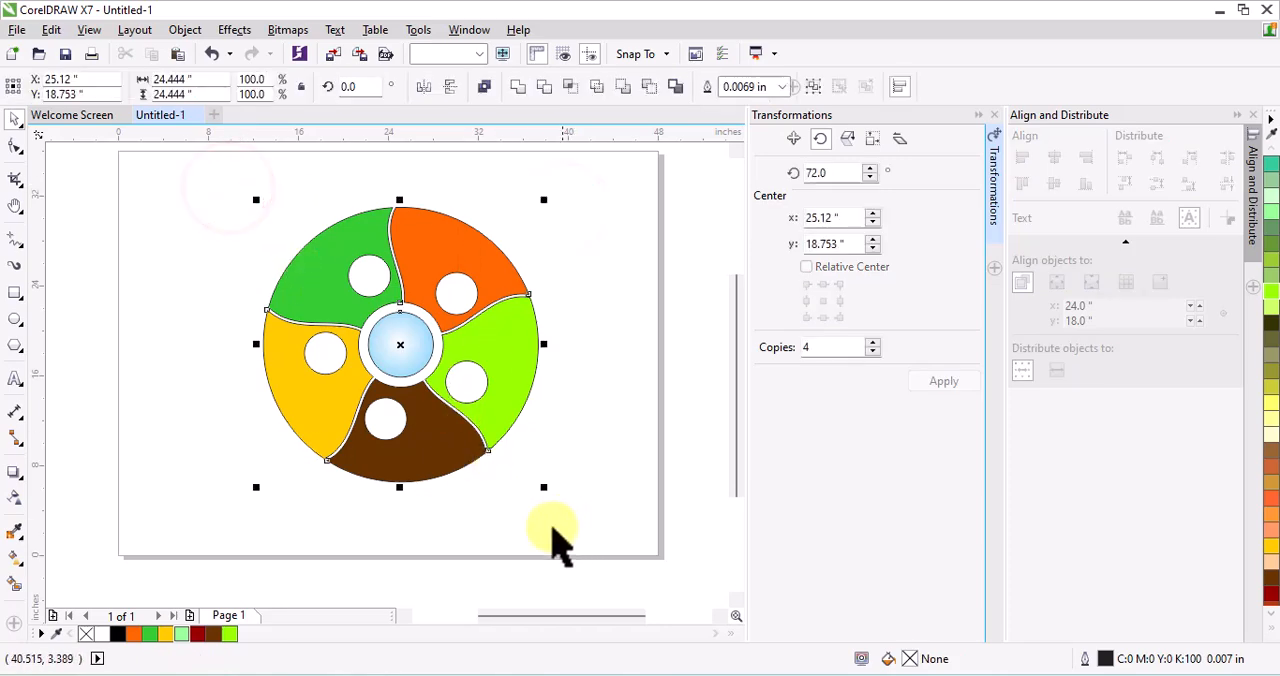
right_click(88, 636)
left_click(329, 494)
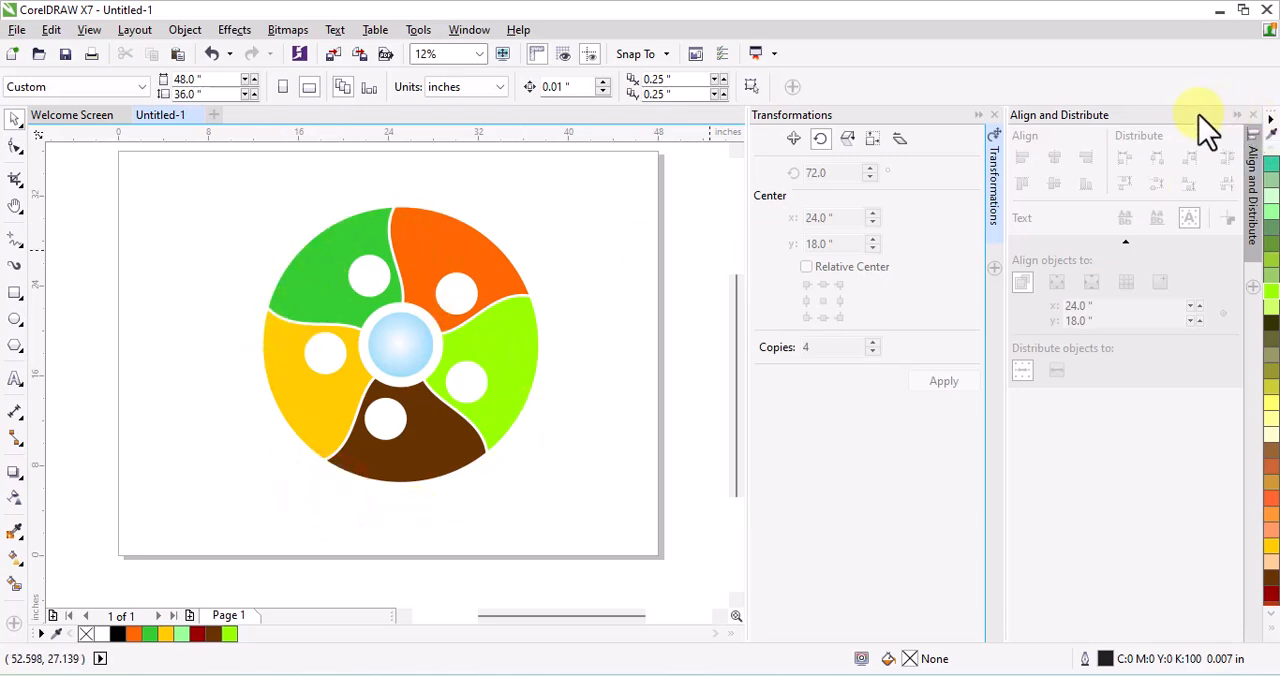
Close the Align and Distribute and Transformations dockers
left_click(1254, 116)
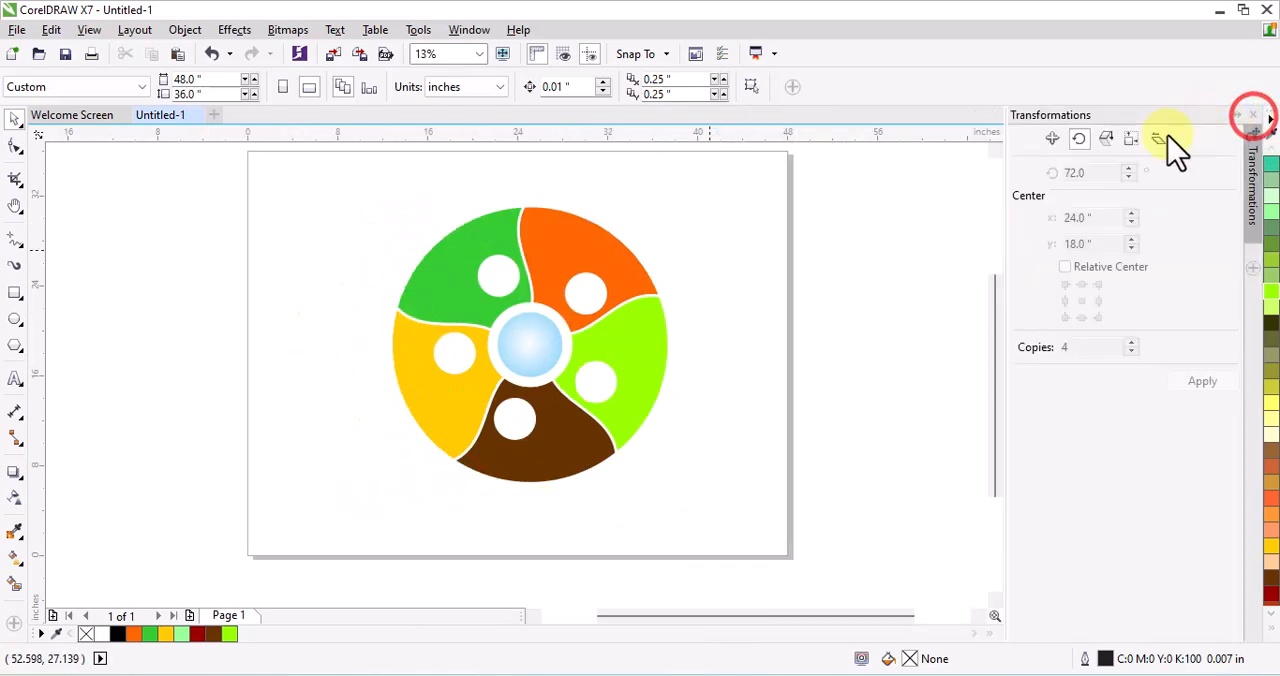
left_click(1254, 116)
scroll(777, 371, "up", 2)
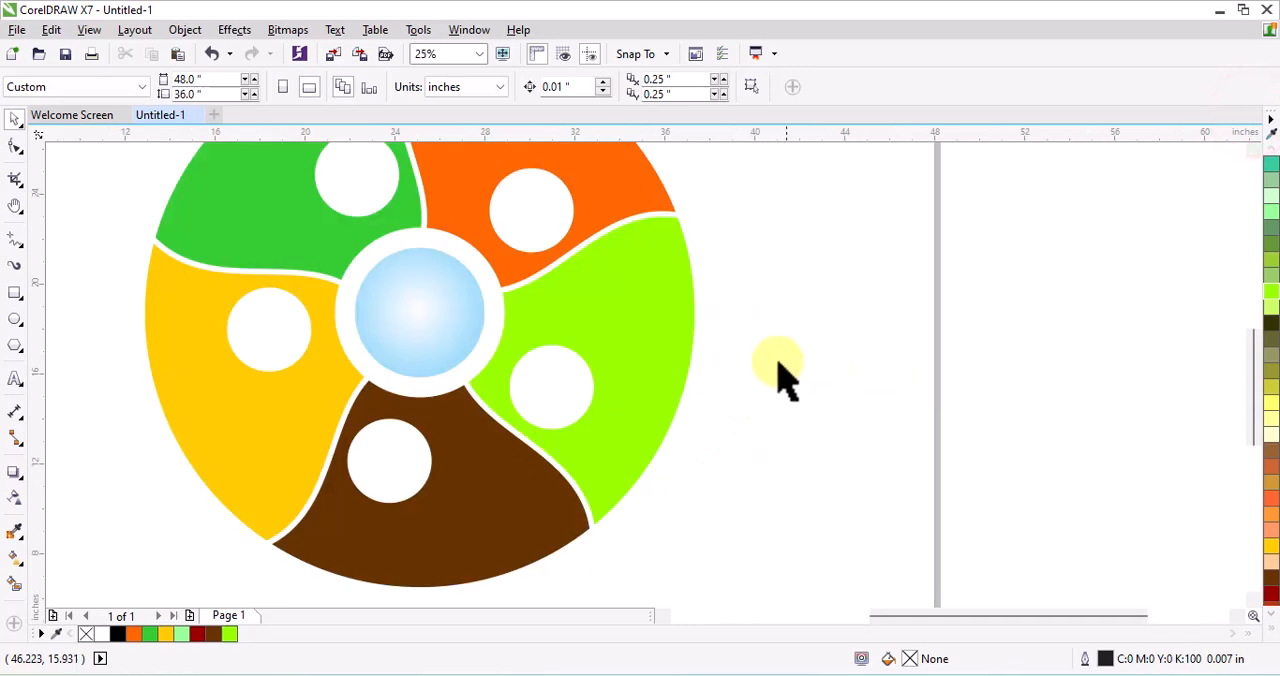
scroll(677, 368, "down", 3)
Group the five segments and the centre circle into one object
left_click(672, 358)
left_click_drag(404, 177, 760, 495)
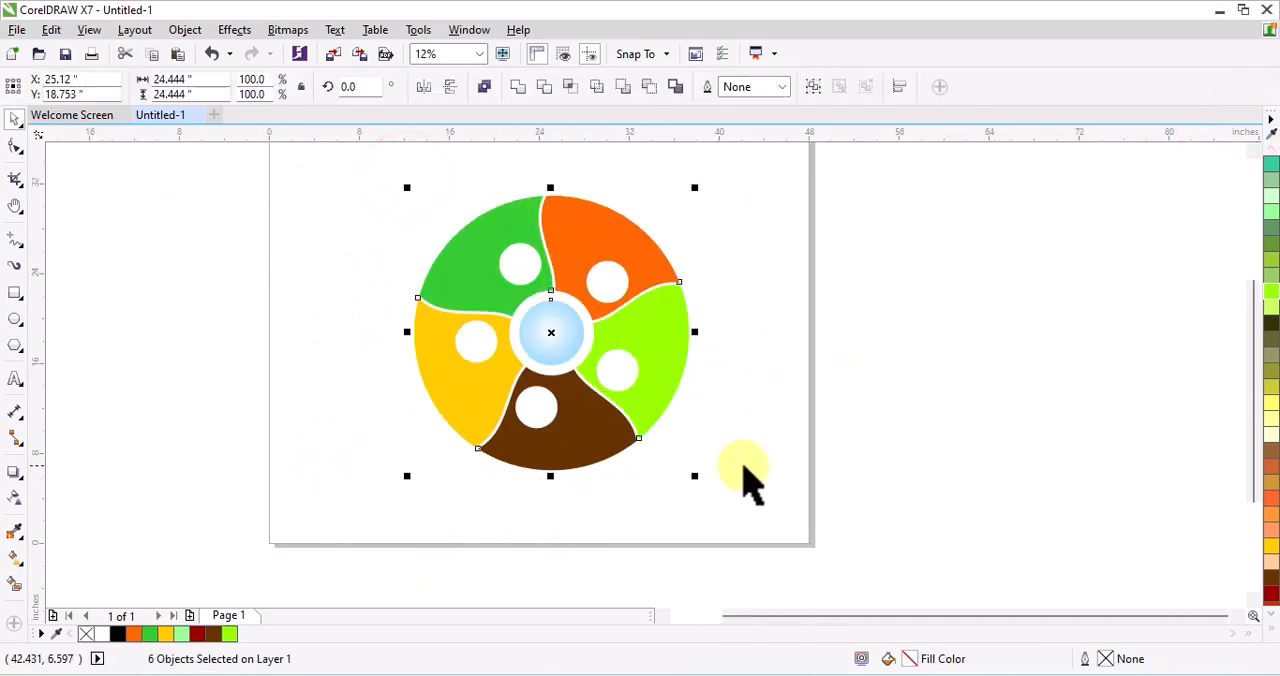
right_click(653, 330)
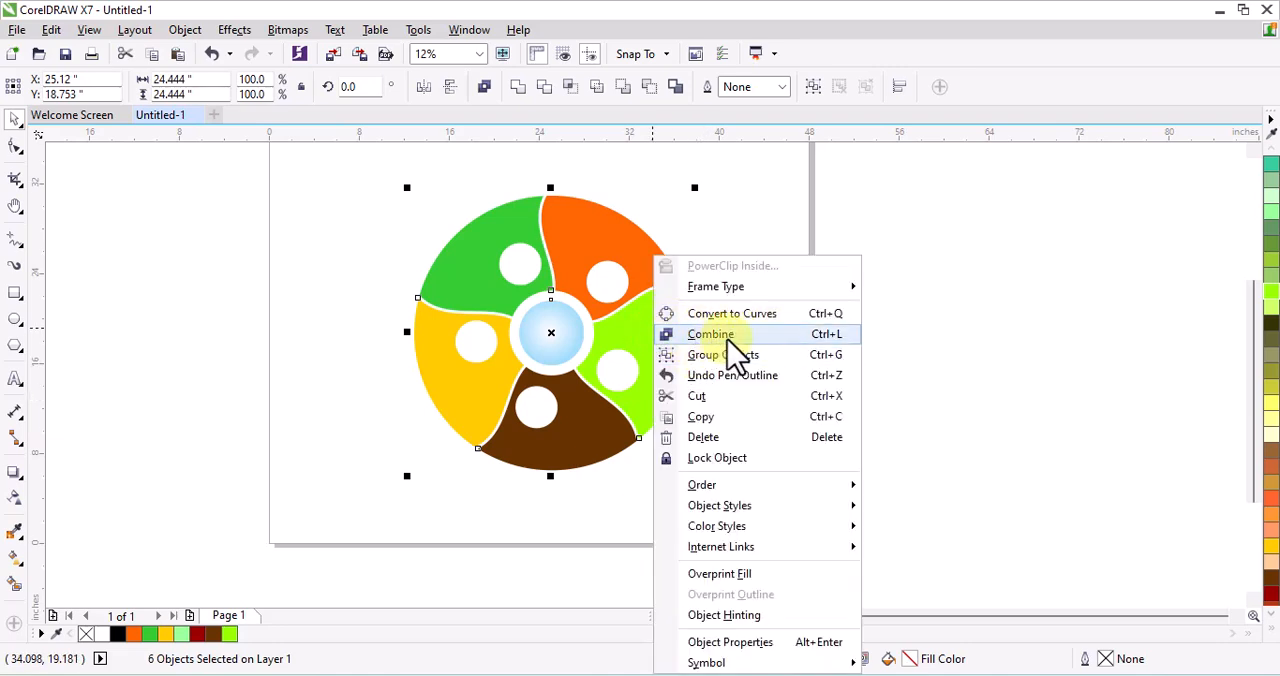
left_click(708, 355)
left_click(767, 323)
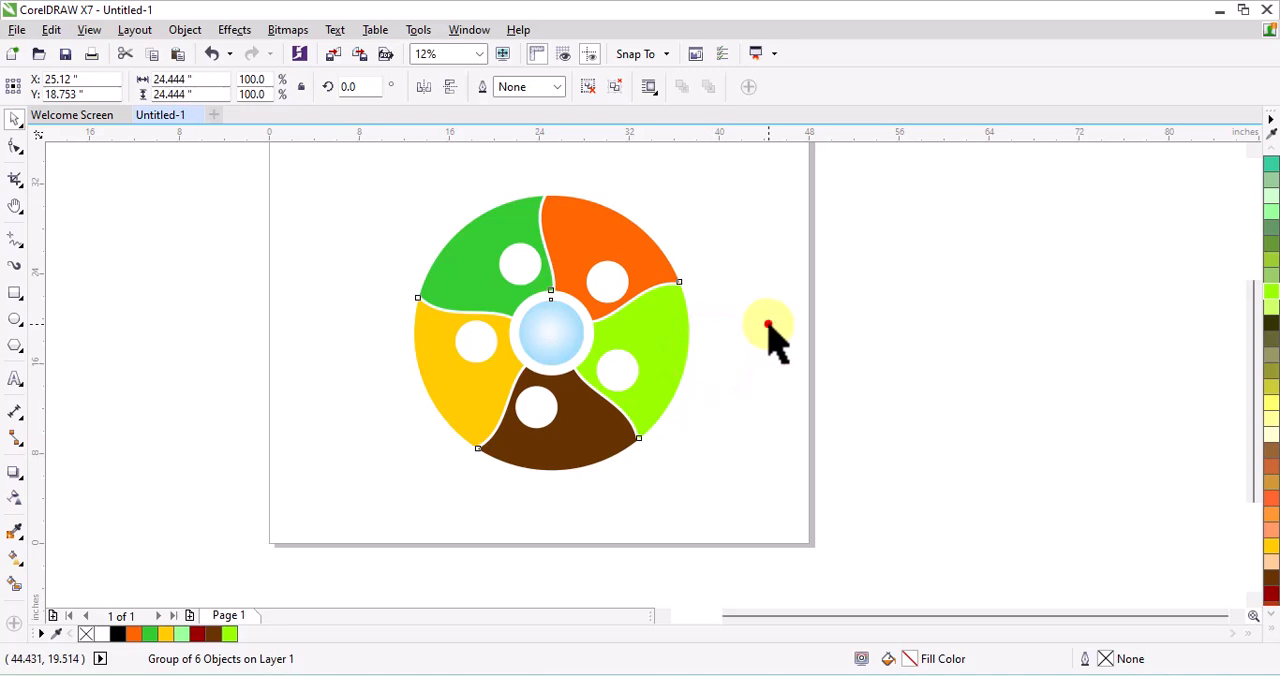
Add a drop shadow to the grouped wheel, cast downward from its top edge to just below its bottom edge
left_click(642, 344)
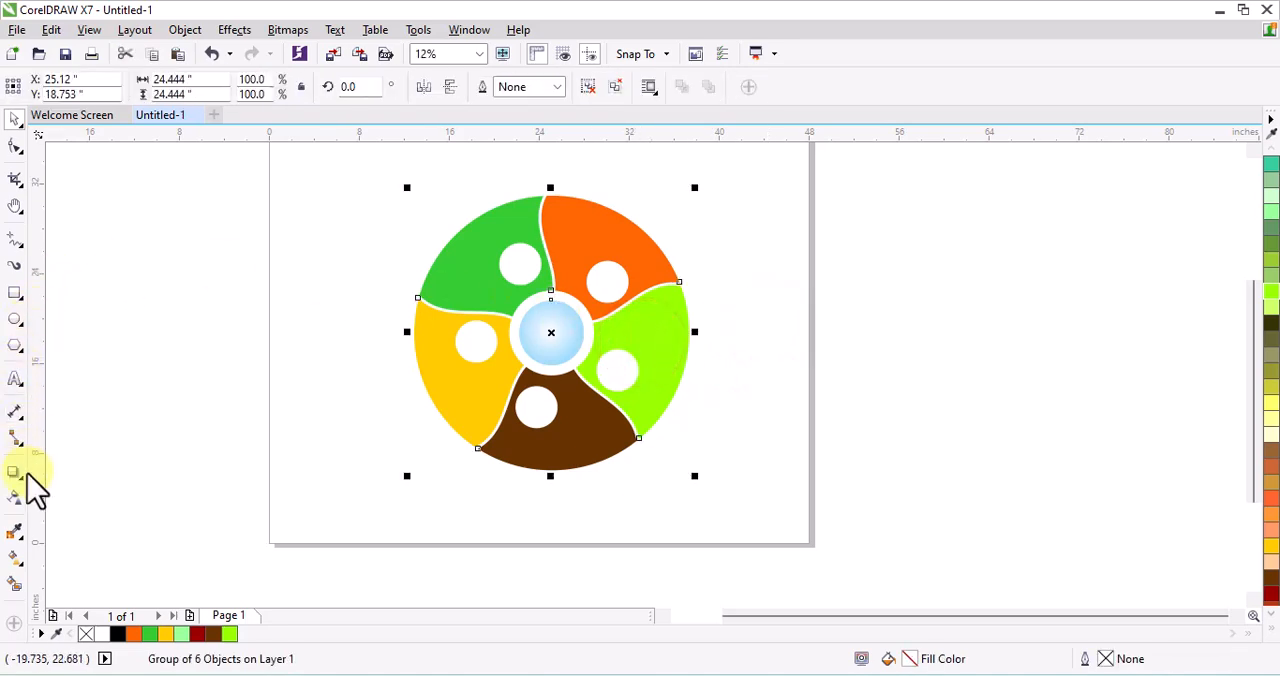
left_click_drag(24, 477, 73, 475)
left_click_drag(561, 323, 565, 485)
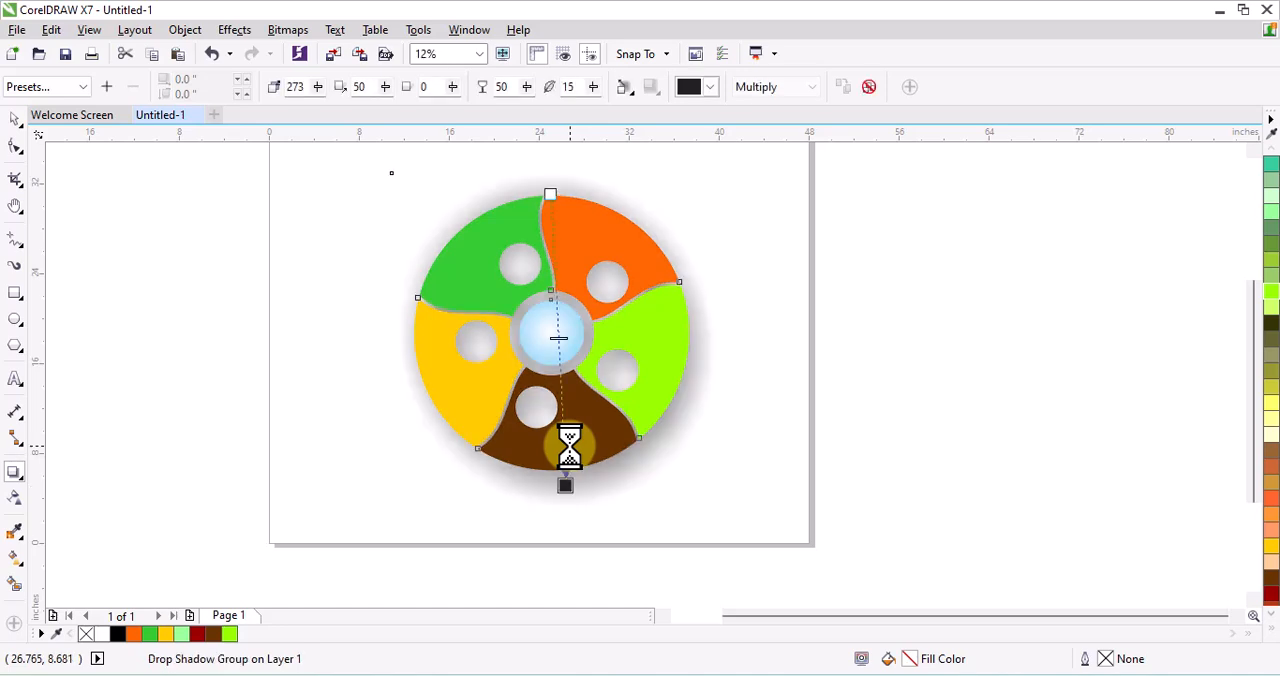
Set the drop shadow's opacity to 16 and feathering to 3, with the feathering direction set to Outside
left_click(527, 90)
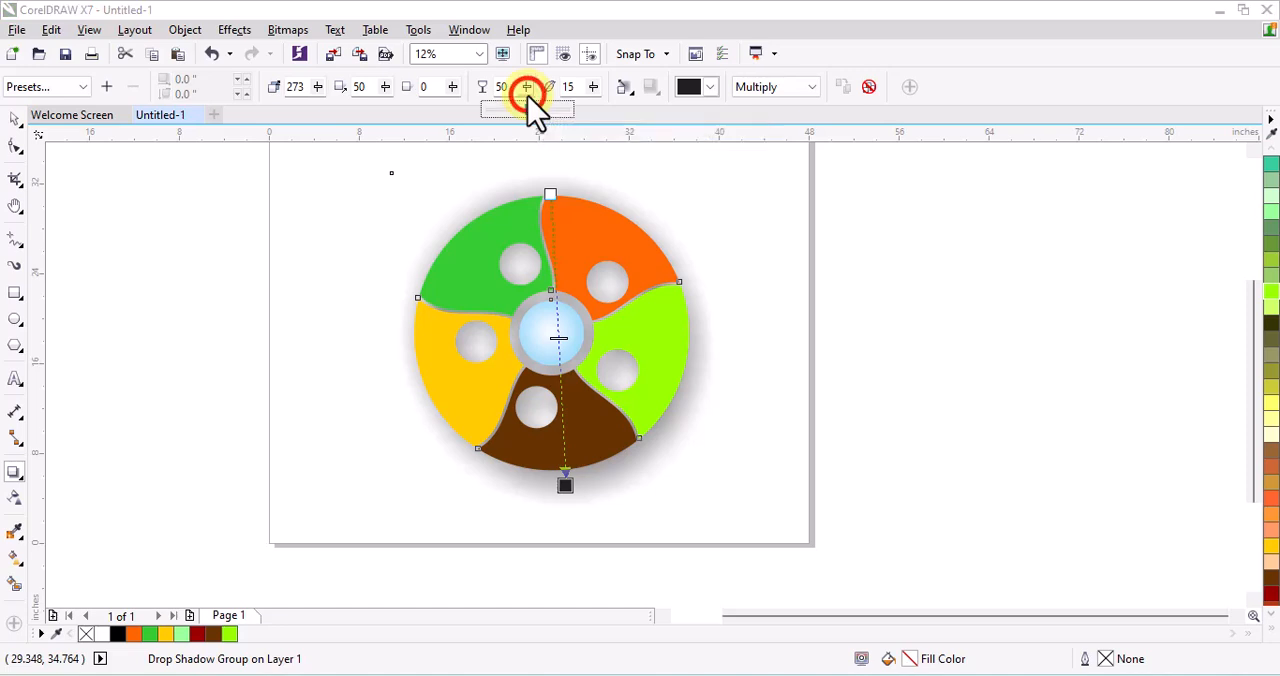
left_click(499, 110)
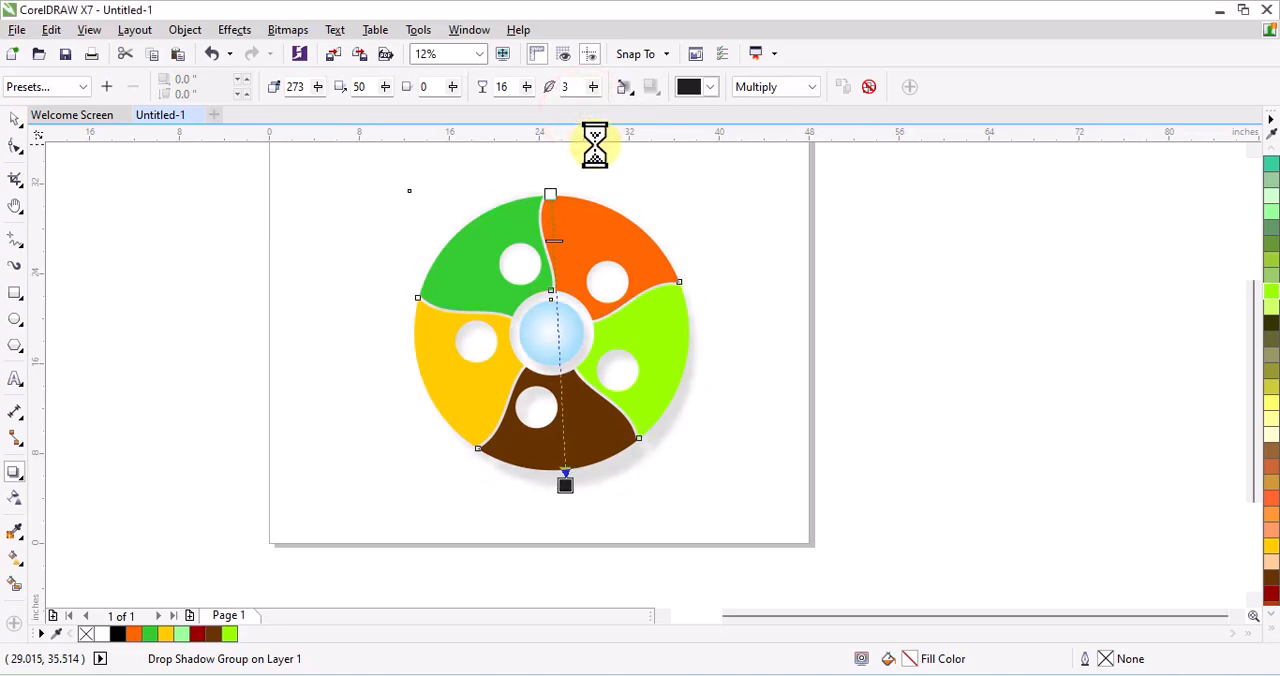
left_click(633, 94)
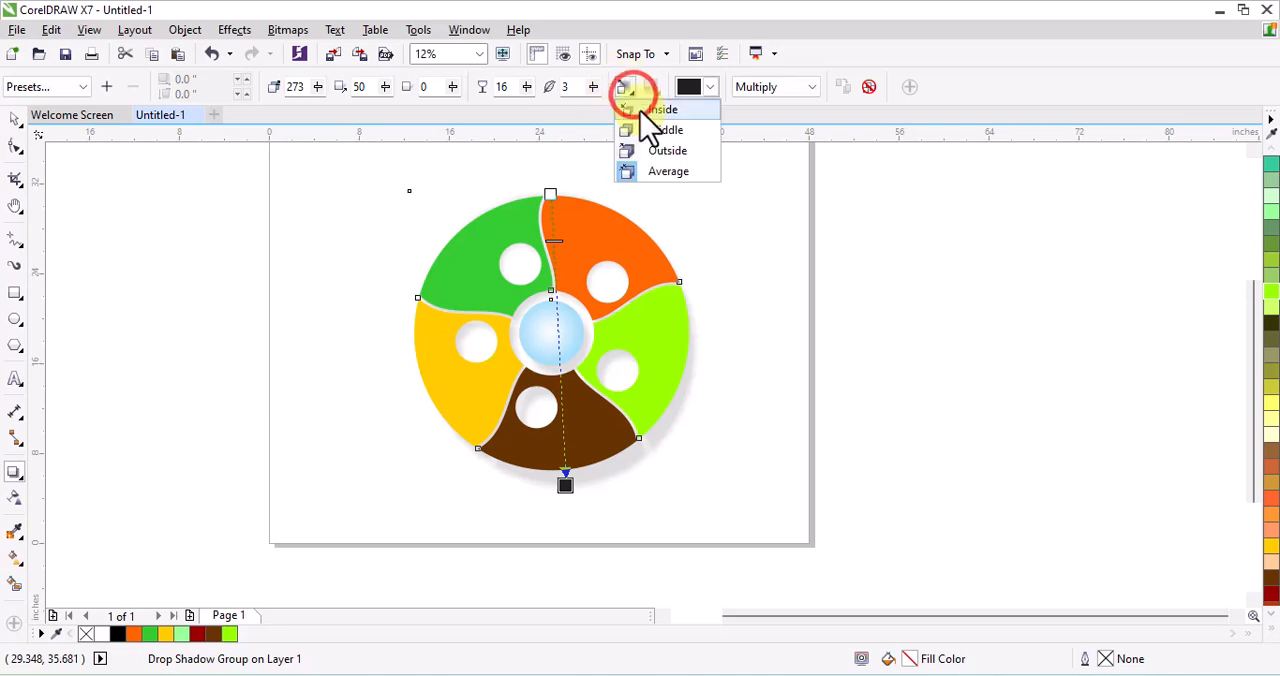
left_click(648, 151)
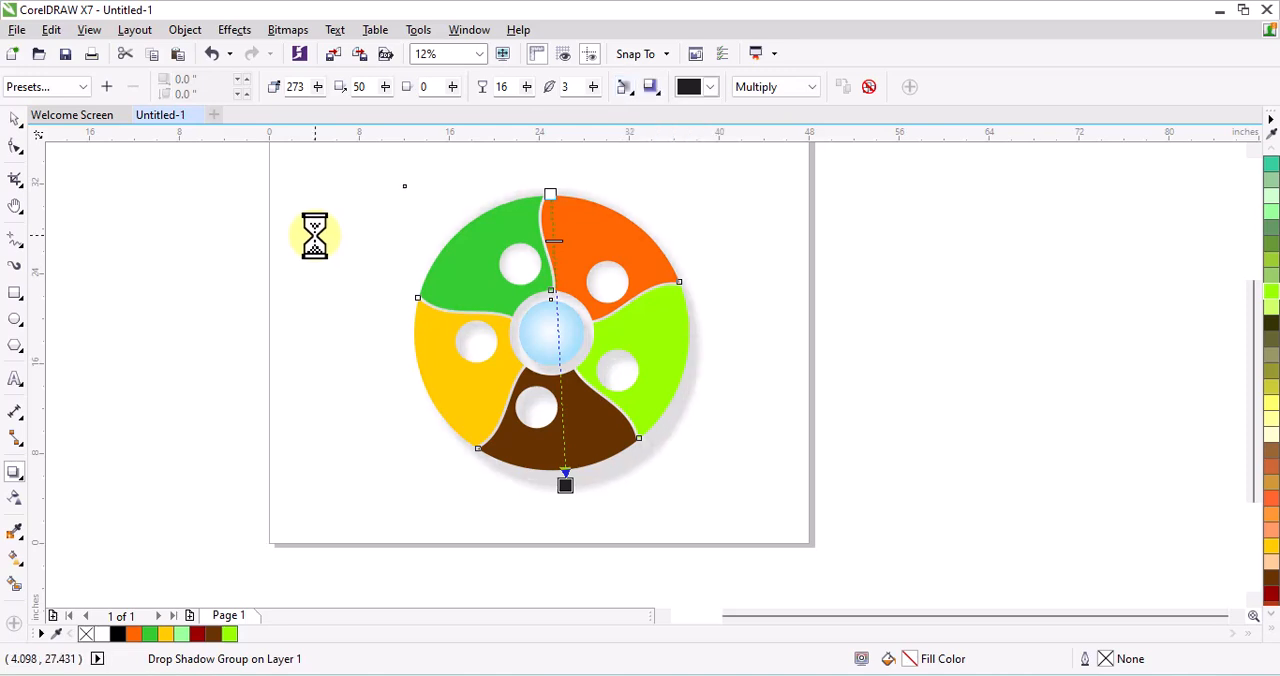
Change the drop shadow's merge mode to Normal, its opacity to 30 and its feathering to 2
left_click(535, 109)
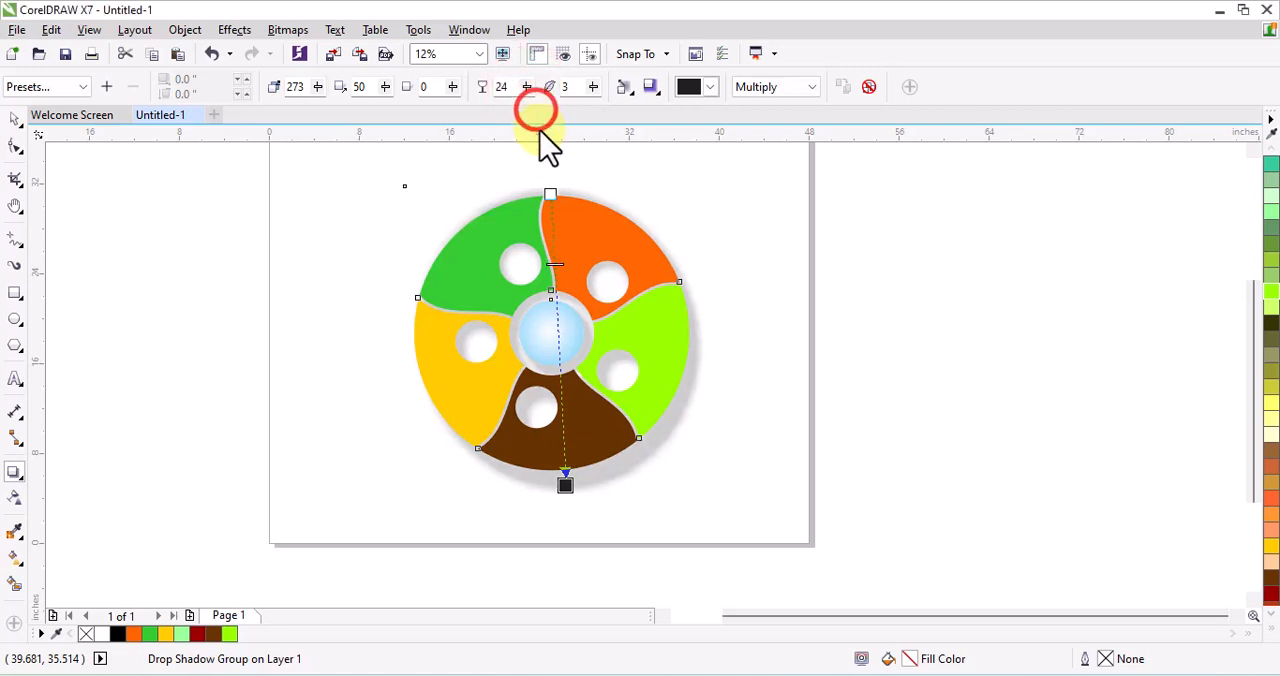
left_click(752, 92)
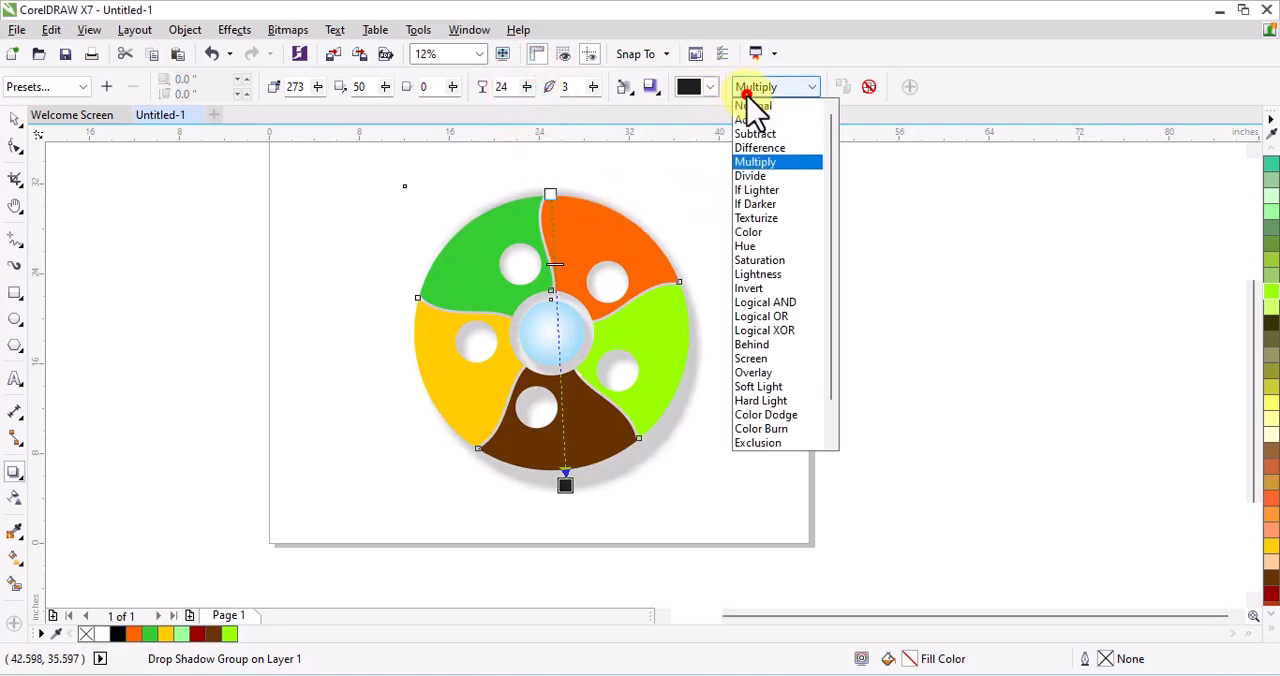
left_click(751, 106)
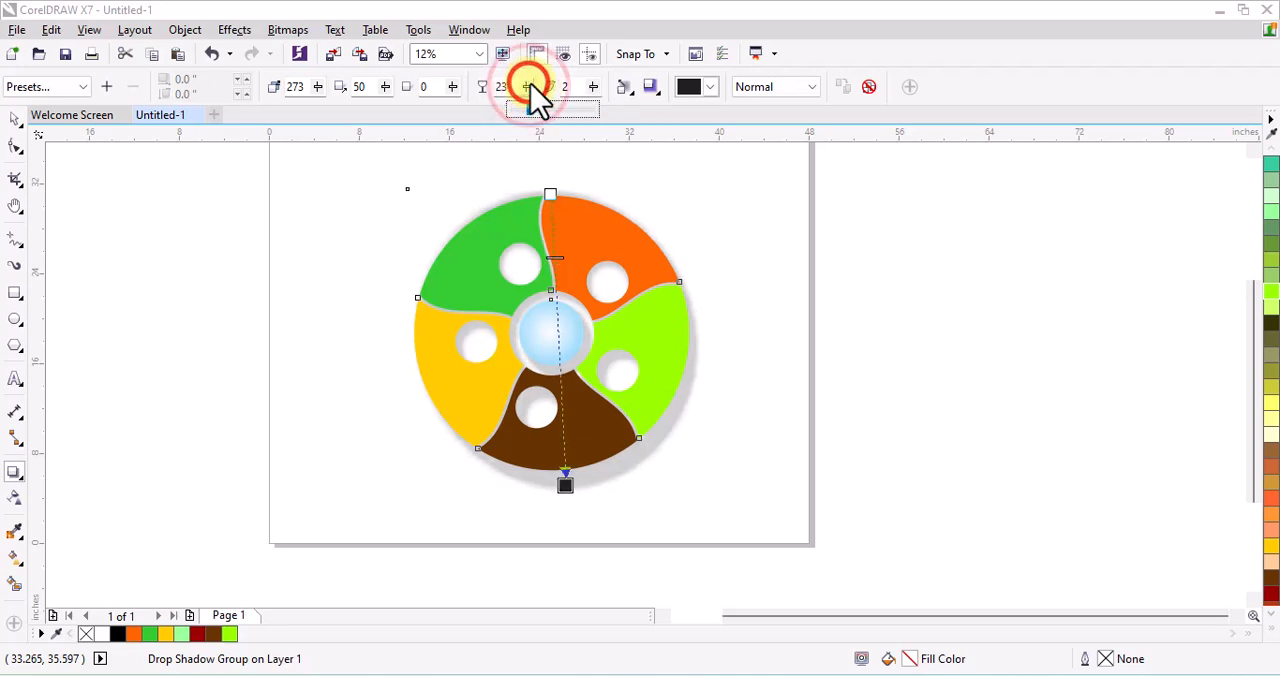
left_click(527, 86)
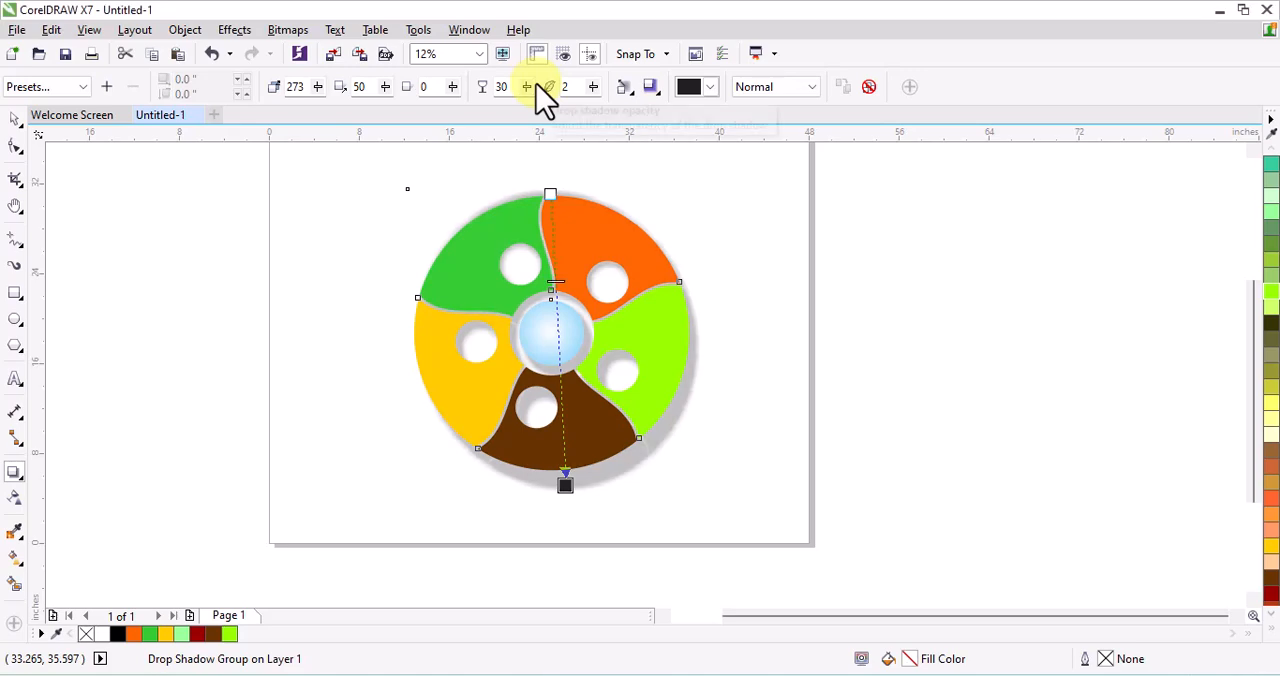
Shorten the drop shadow's offset so its end point sits at about the brown segment's lower edge
scroll(565, 520, "up", 2)
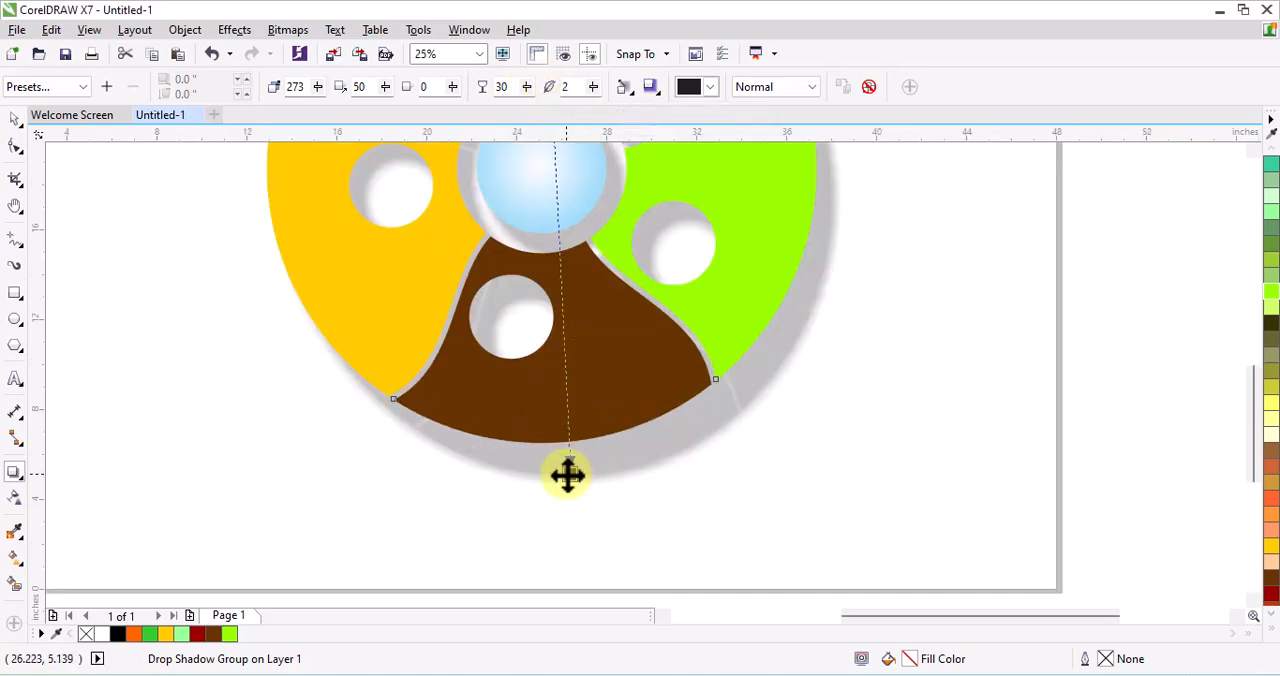
left_click_drag(567, 474, 563, 469)
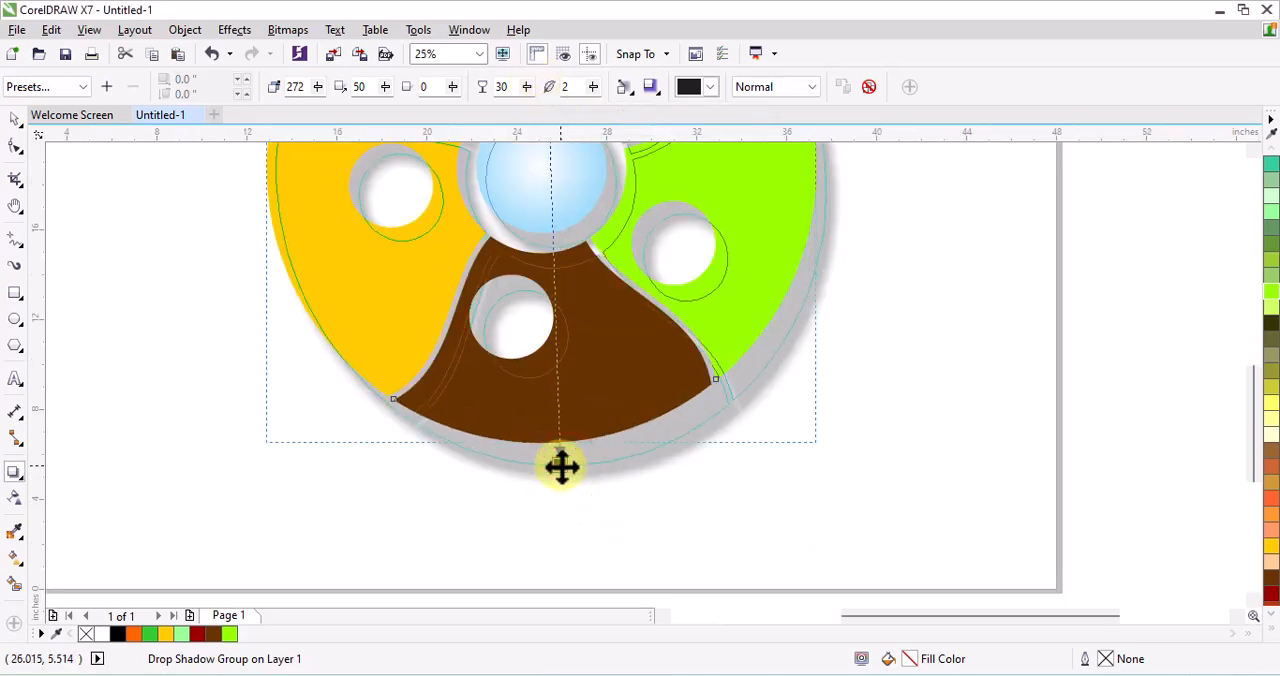
left_click_drag(563, 470, 562, 466)
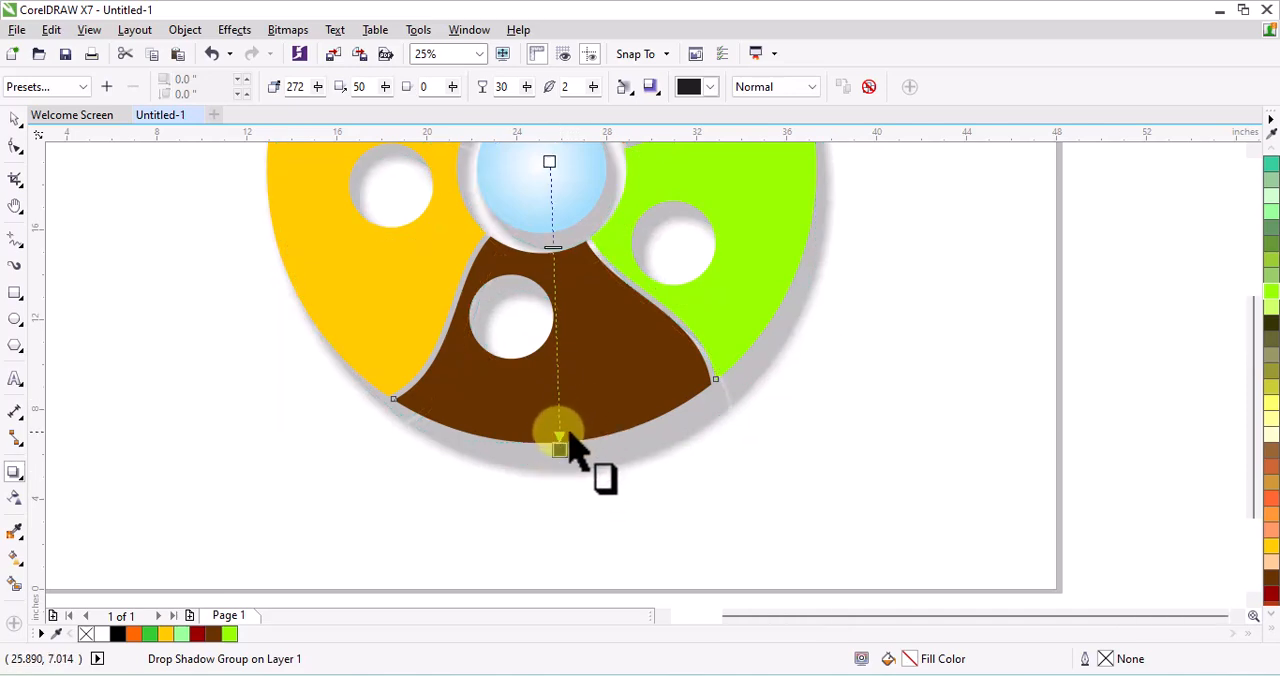
scroll(570, 440, "down", 2)
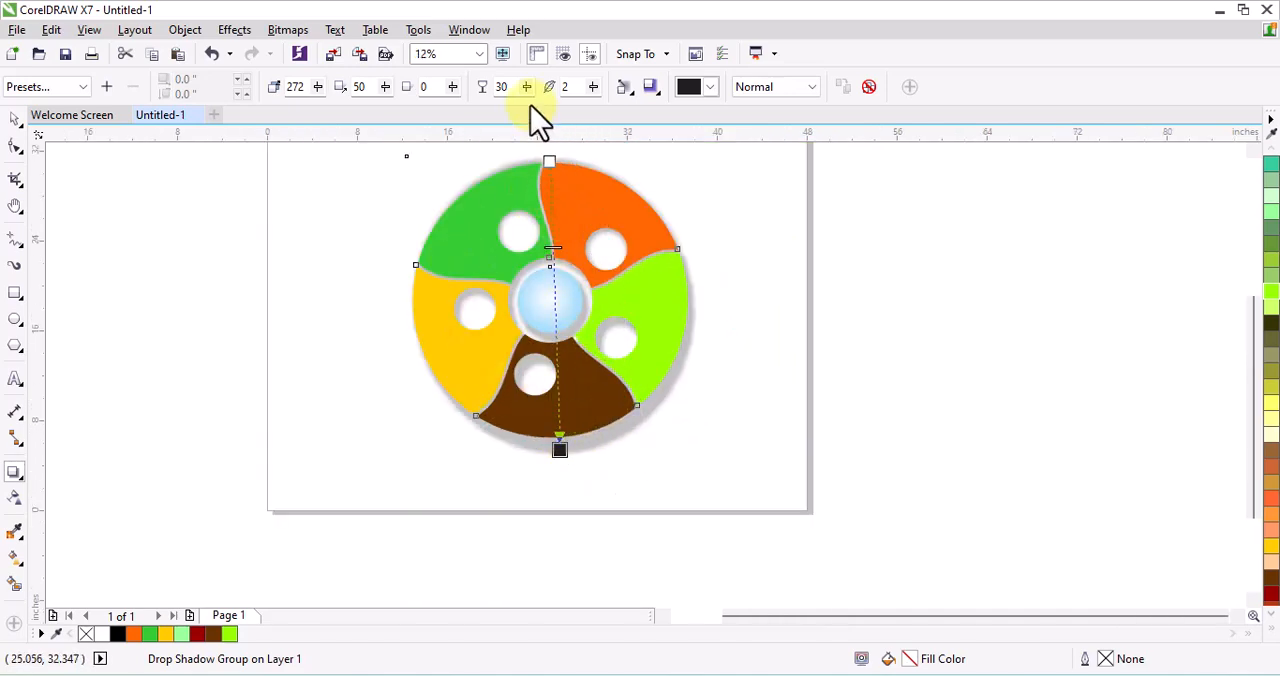
Break the drop shadow group apart so the shadow is separate from the wheel, and clear the selection
right_click(620, 432)
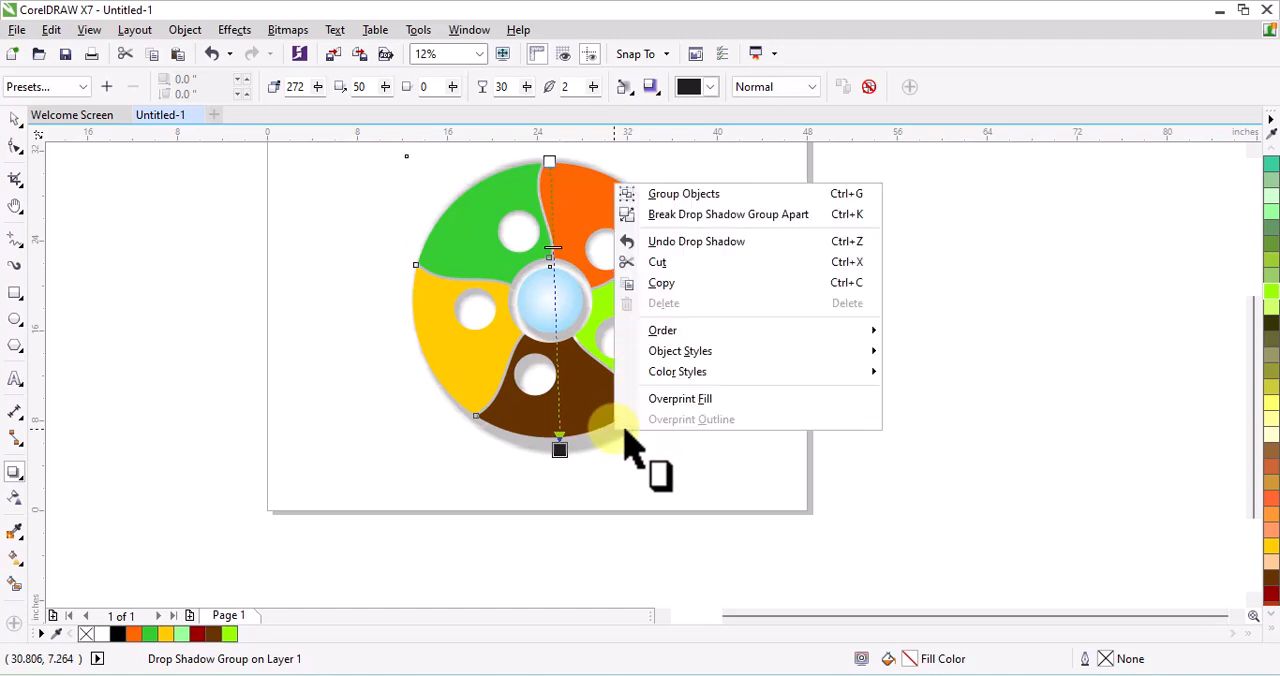
left_click(700, 217)
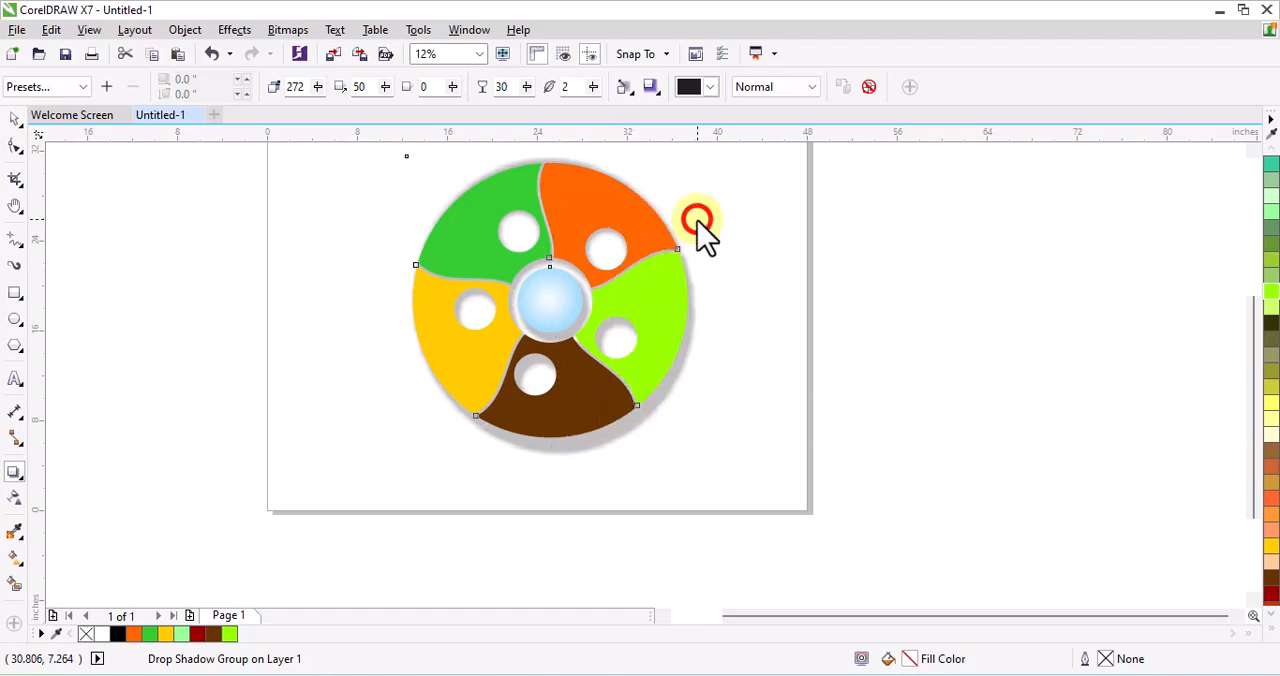
left_click(13, 117)
left_click(918, 325)
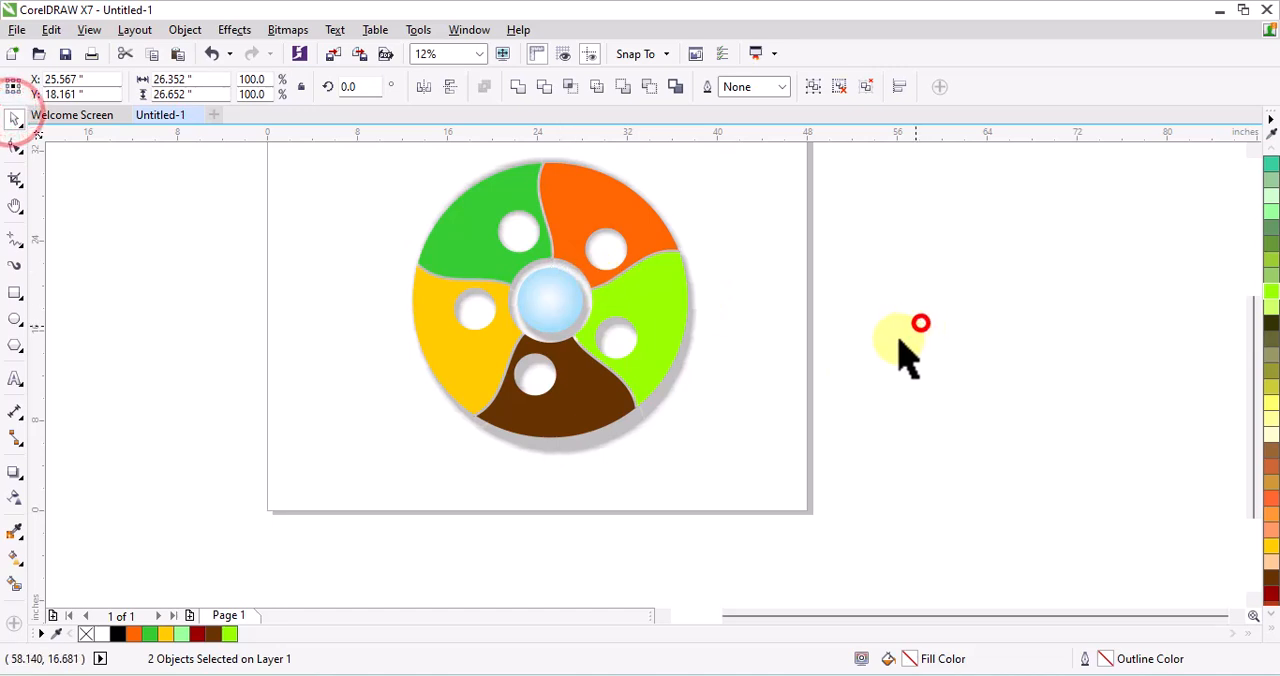
Move the separated shadow out beside the wheel and place it back centred behind the coloured segments
left_click(658, 414)
left_click_drag(658, 422, 1003, 468)
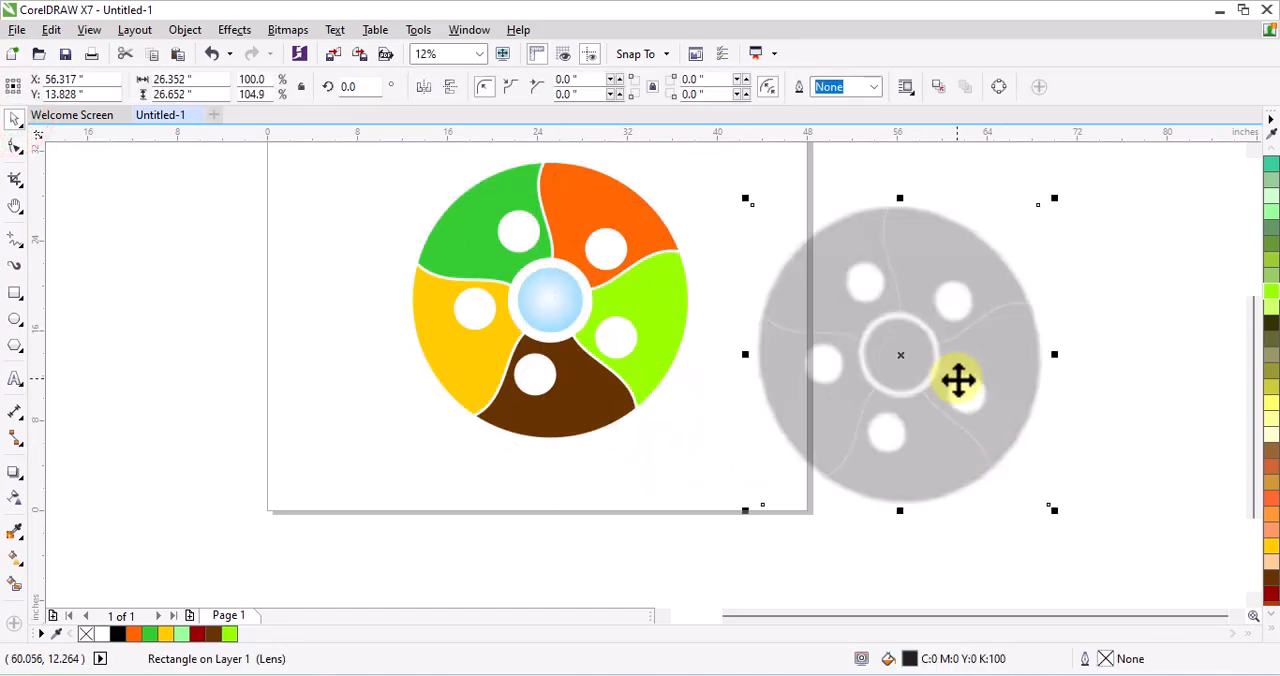
left_click_drag(913, 450, 577, 397)
scroll(632, 410, "up", 1)
scroll(638, 412, "down", 1)
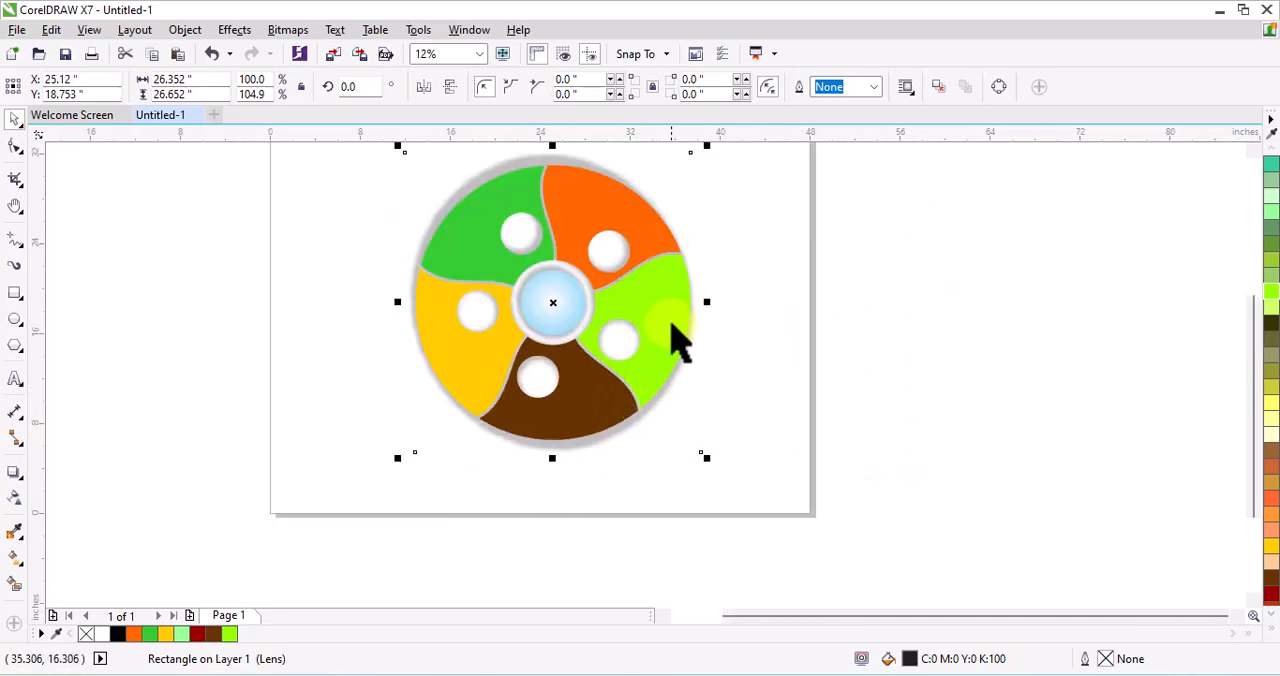
Resize the shadow to about 26.9 by 26.4 inches, extending it slightly past the wheel's right and lower edges
scroll(702, 300, "up", 1)
left_click_drag(700, 313, 708, 314)
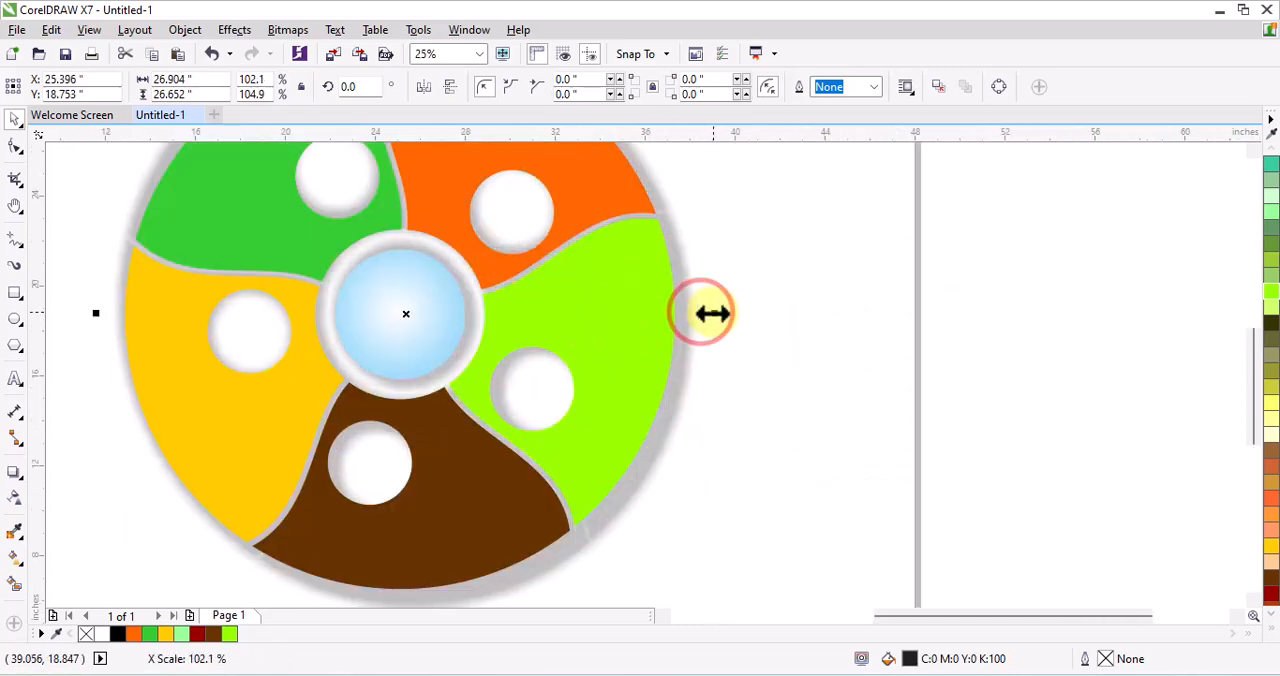
scroll(693, 325, "down", 1)
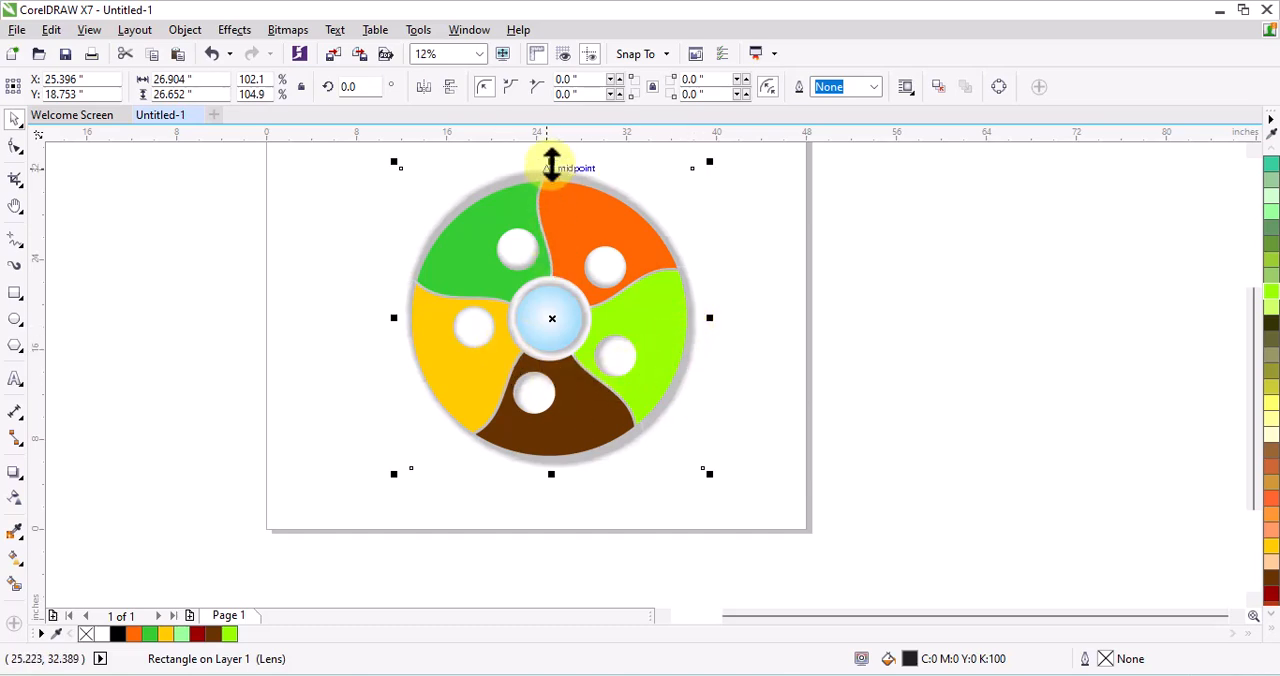
left_click_drag(550, 160, 551, 166)
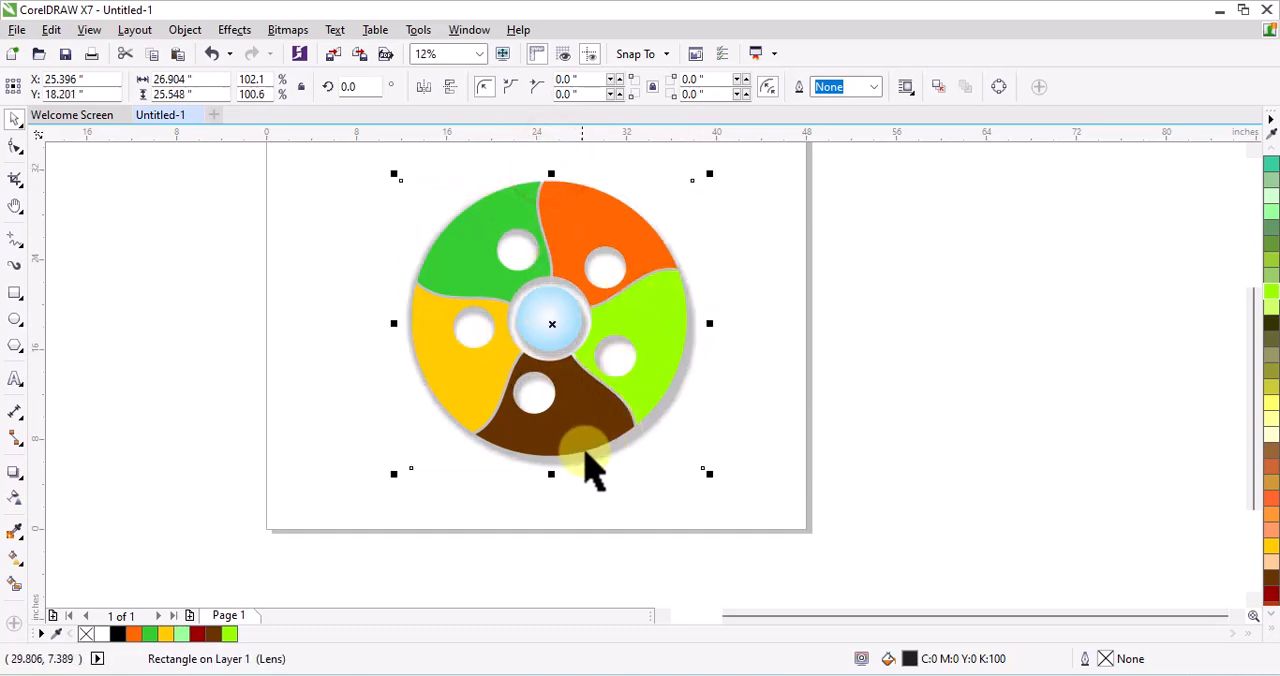
left_click_drag(555, 475, 556, 484)
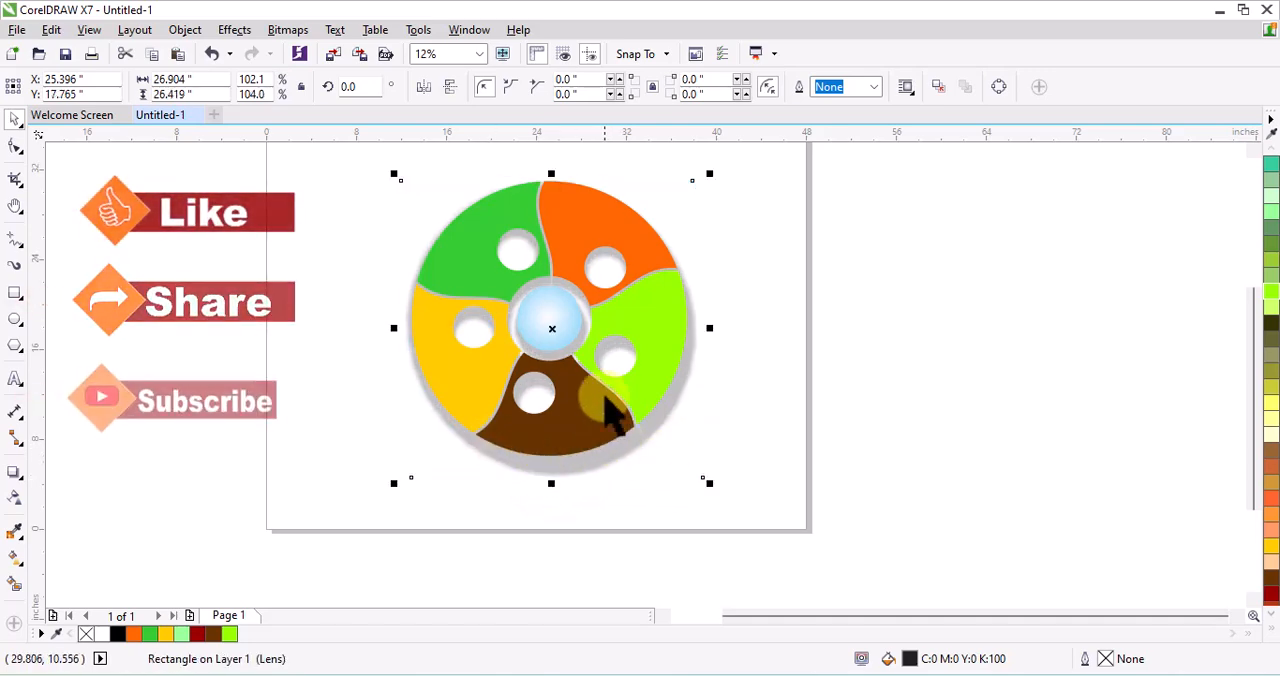
Reposition the shadow behind the wheel at about X 25.12, Y 18.31 inches and deselect it
scroll(560, 324, "up", 1)
left_click_drag(545, 332, 541, 323)
scroll(577, 355, "down", 1)
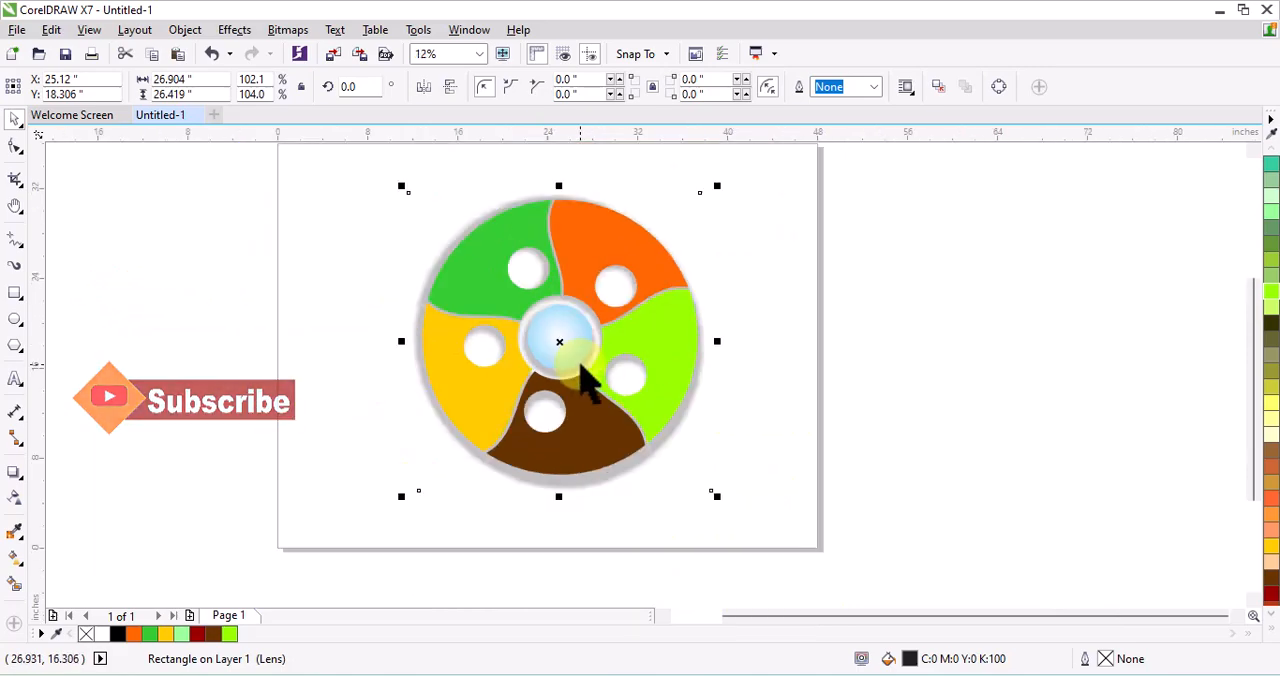
left_click(908, 334)
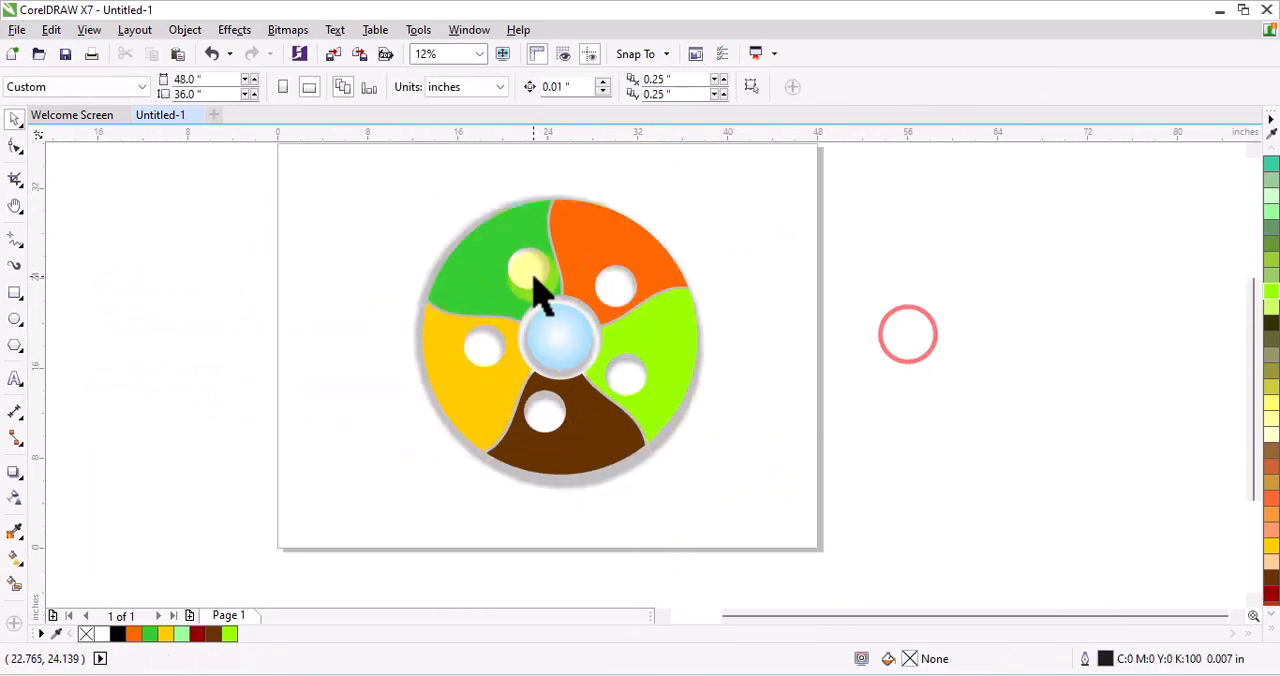
Open Insert Character with the Text tool active and choose the Webdings font
scroll(543, 286, "up", 1)
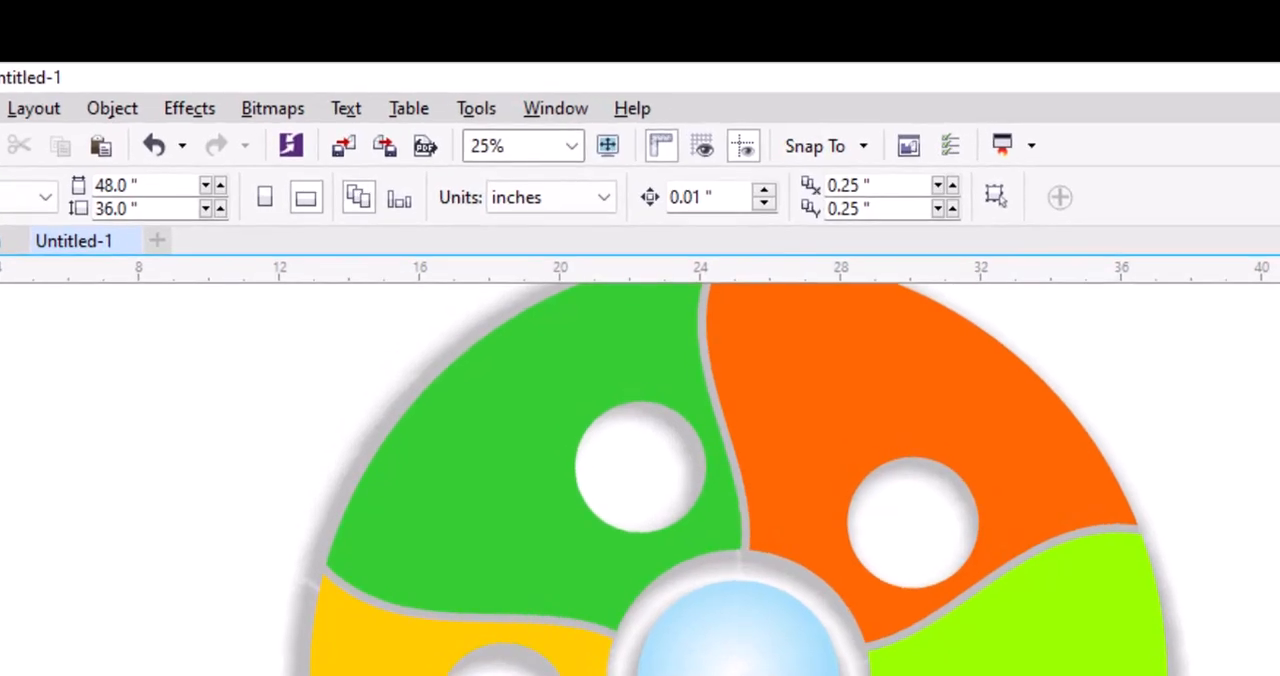
left_click(6, 394)
left_click(346, 110)
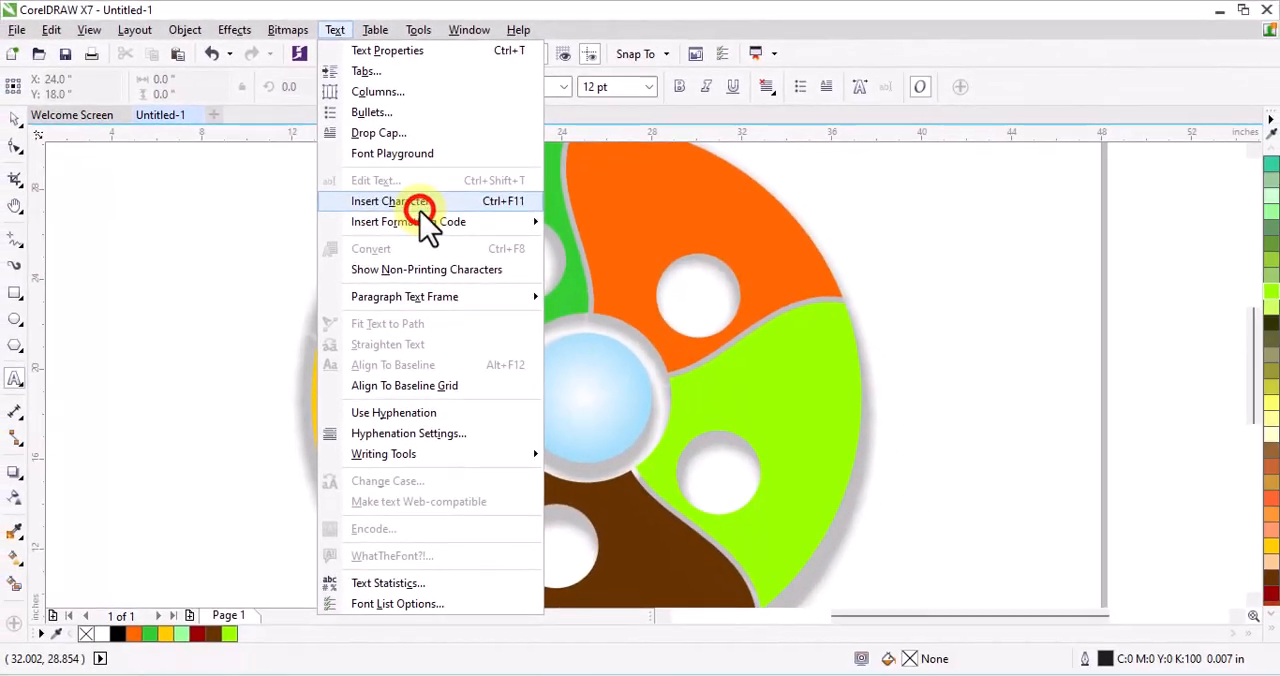
left_click(430, 257)
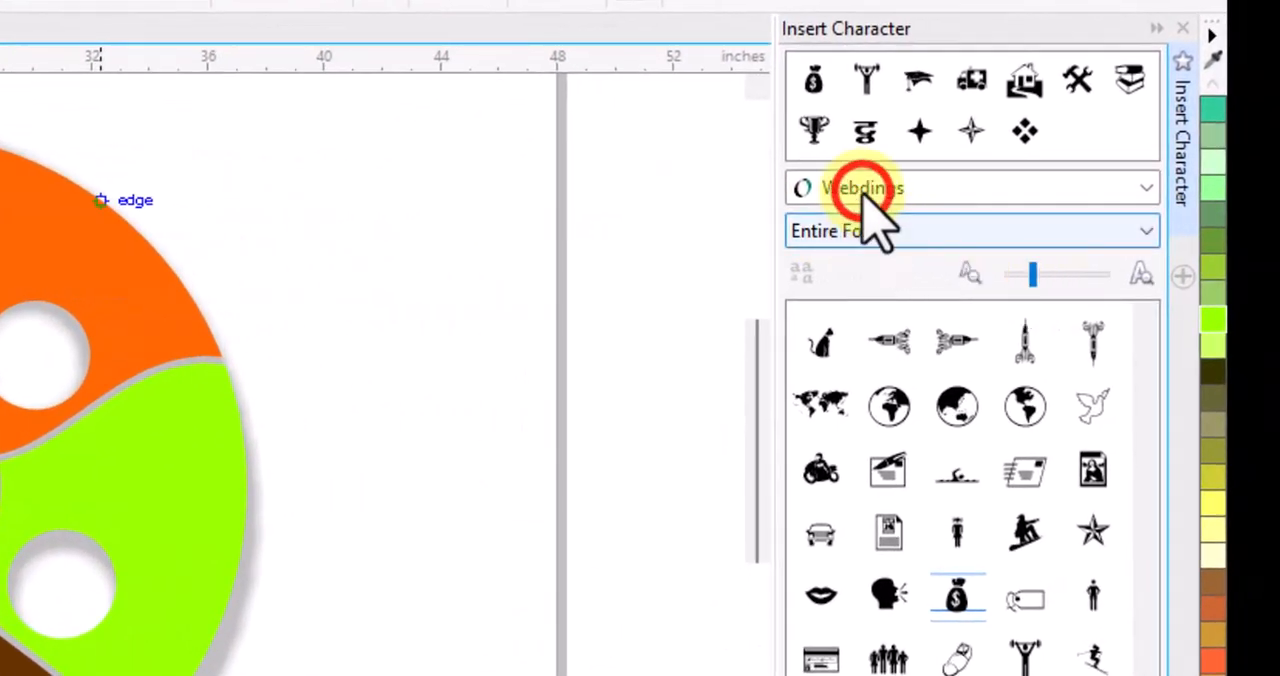
left_click(862, 190)
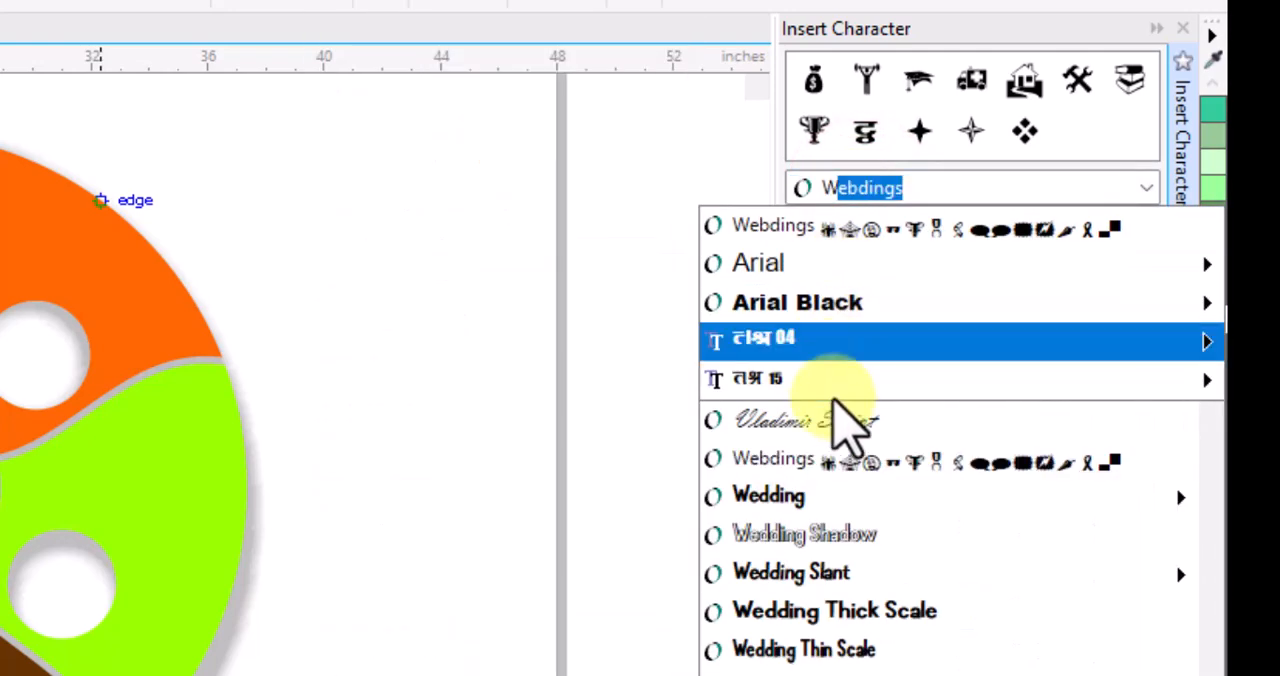
left_click(757, 462)
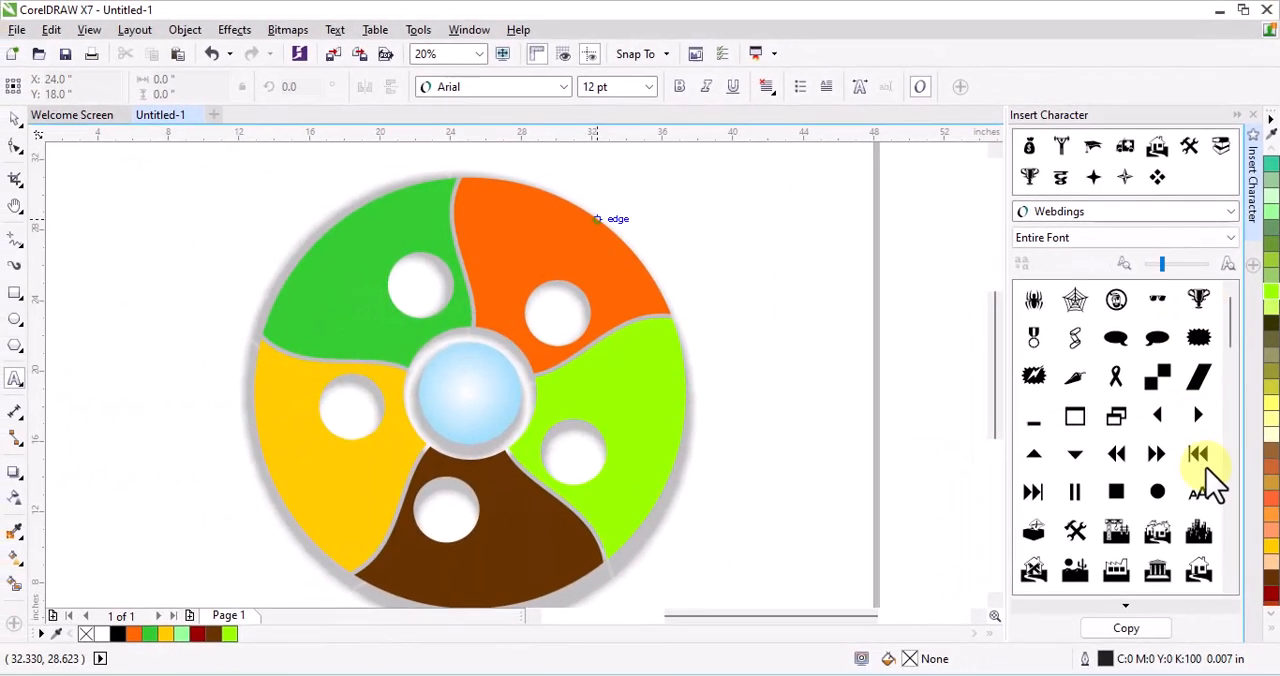
Paste the Webdings trophy symbol as text at the wheel's upper right and enlarge it to about 345 pt
left_click(1125, 628)
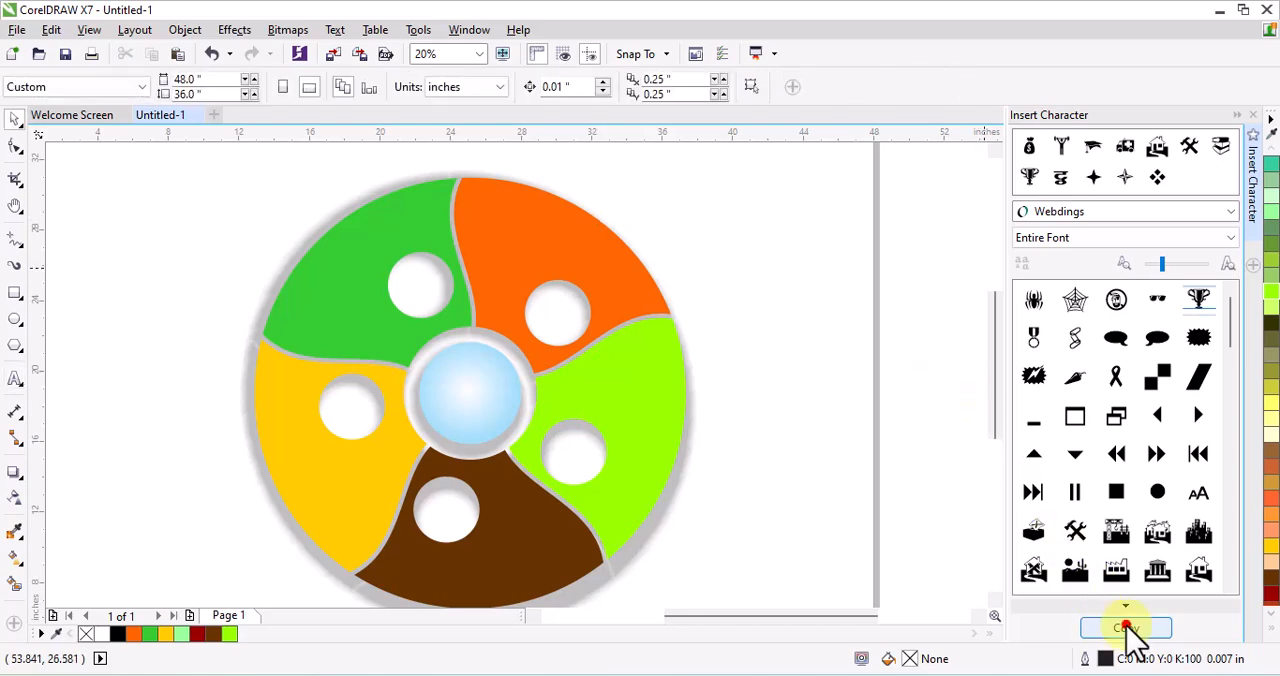
left_click(15, 380)
left_click(669, 217)
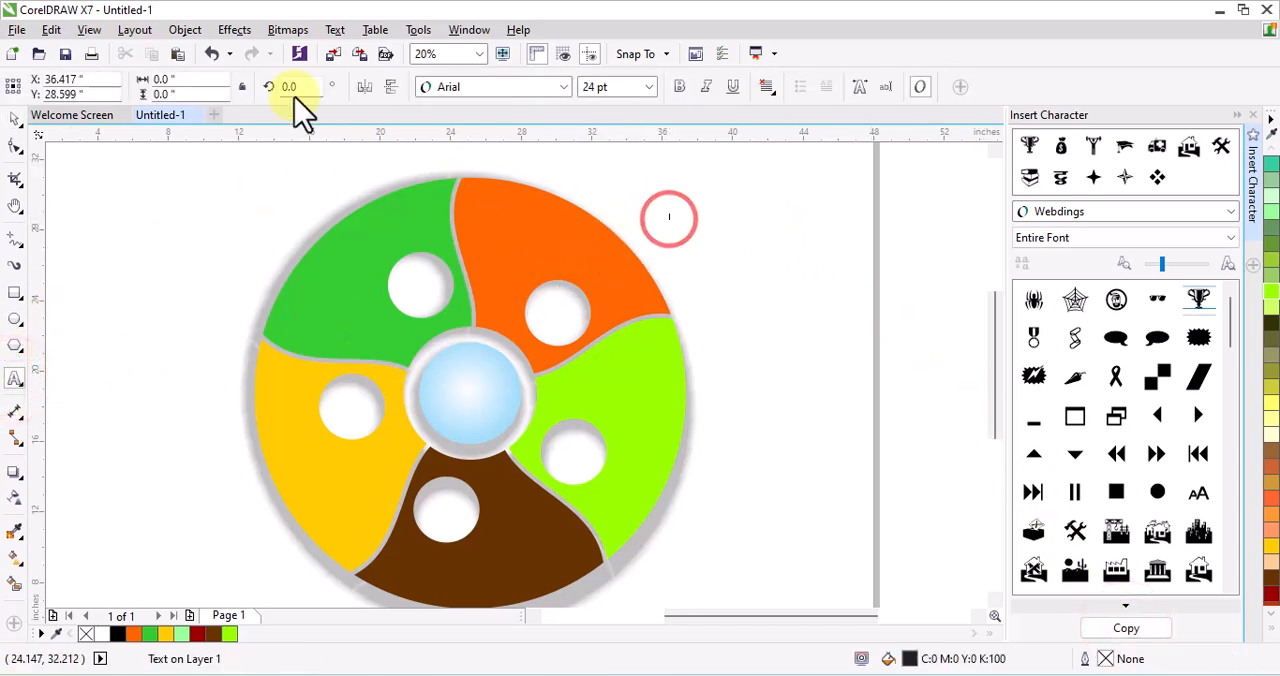
left_click(177, 55)
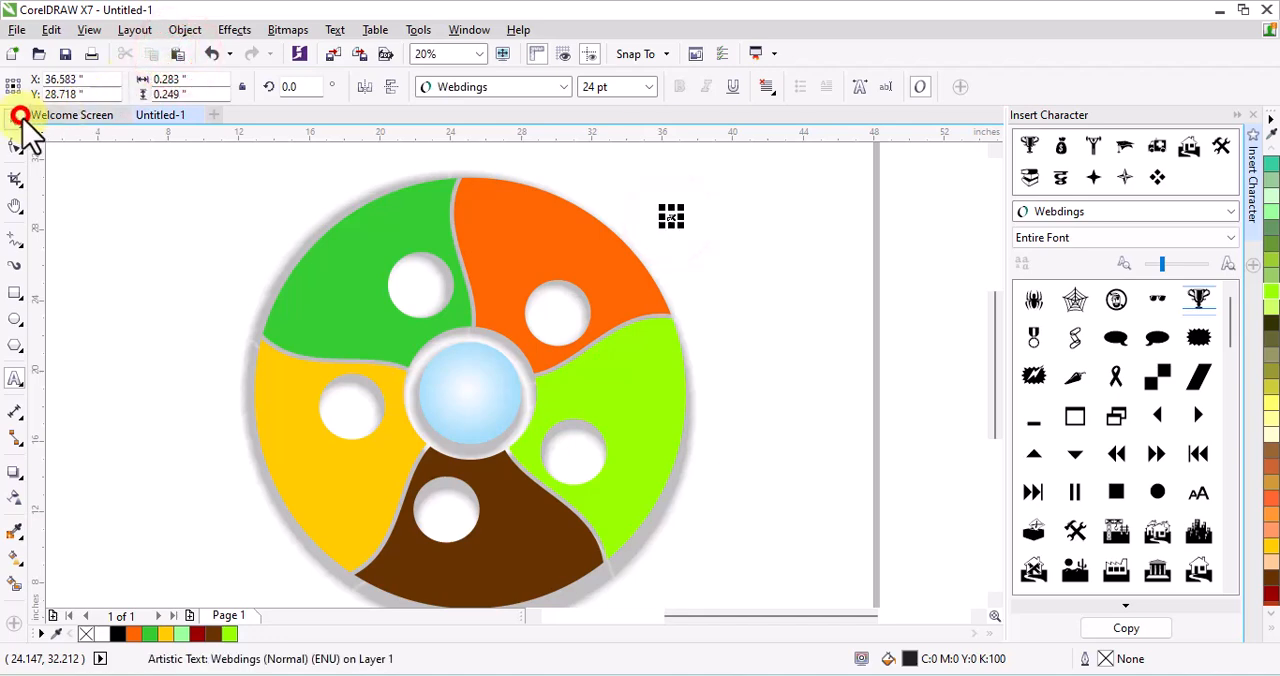
left_click_drag(714, 260, 699, 226)
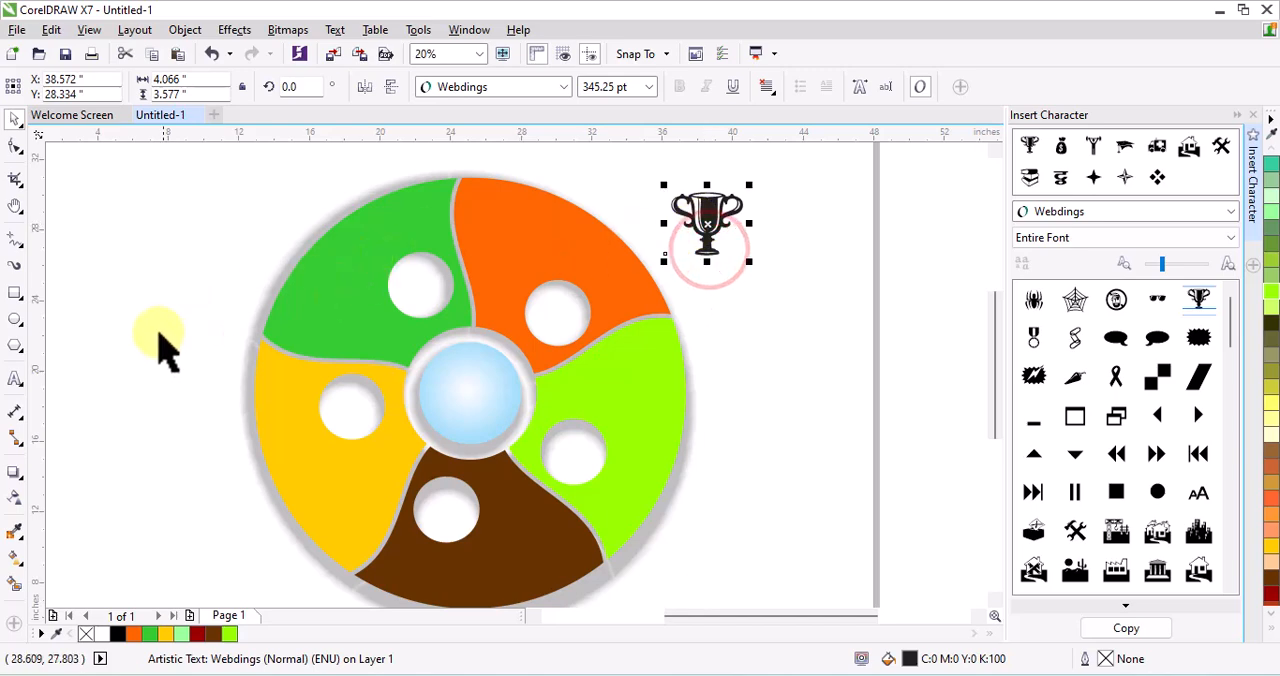
Copy the stacked books symbol from Webdings and paste it directly after the trophy in the same text
left_click(15, 378)
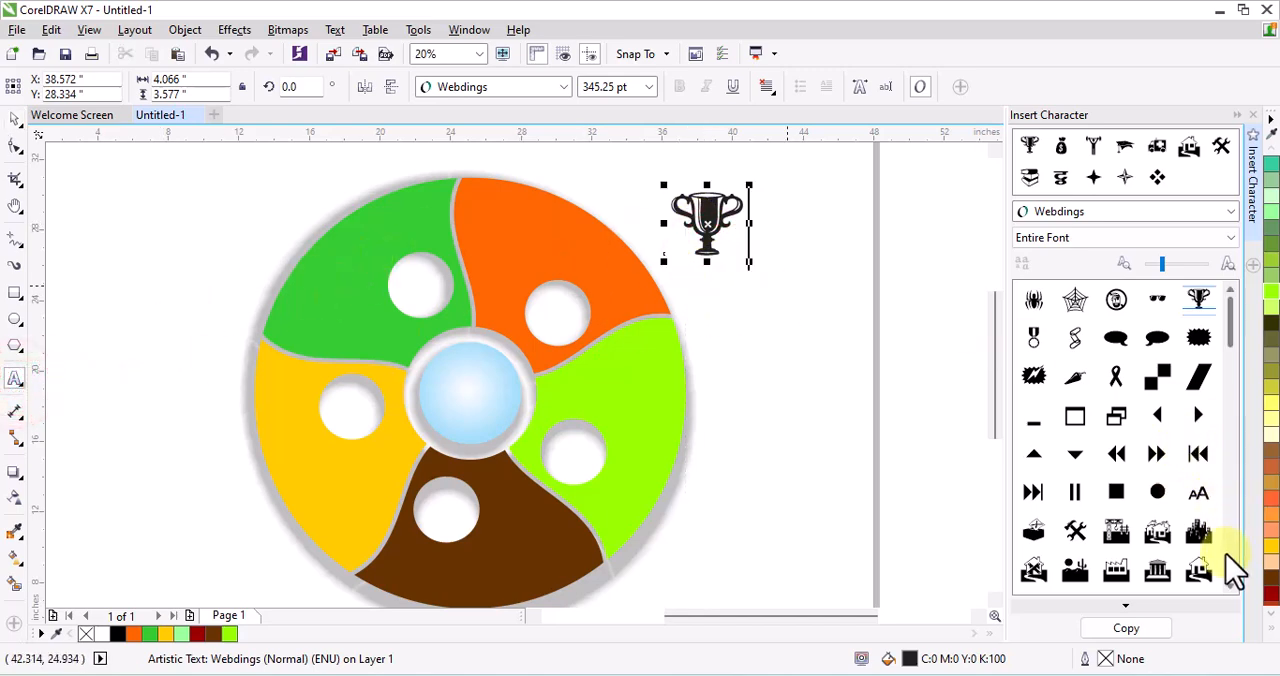
left_click_drag(1230, 584, 1222, 530)
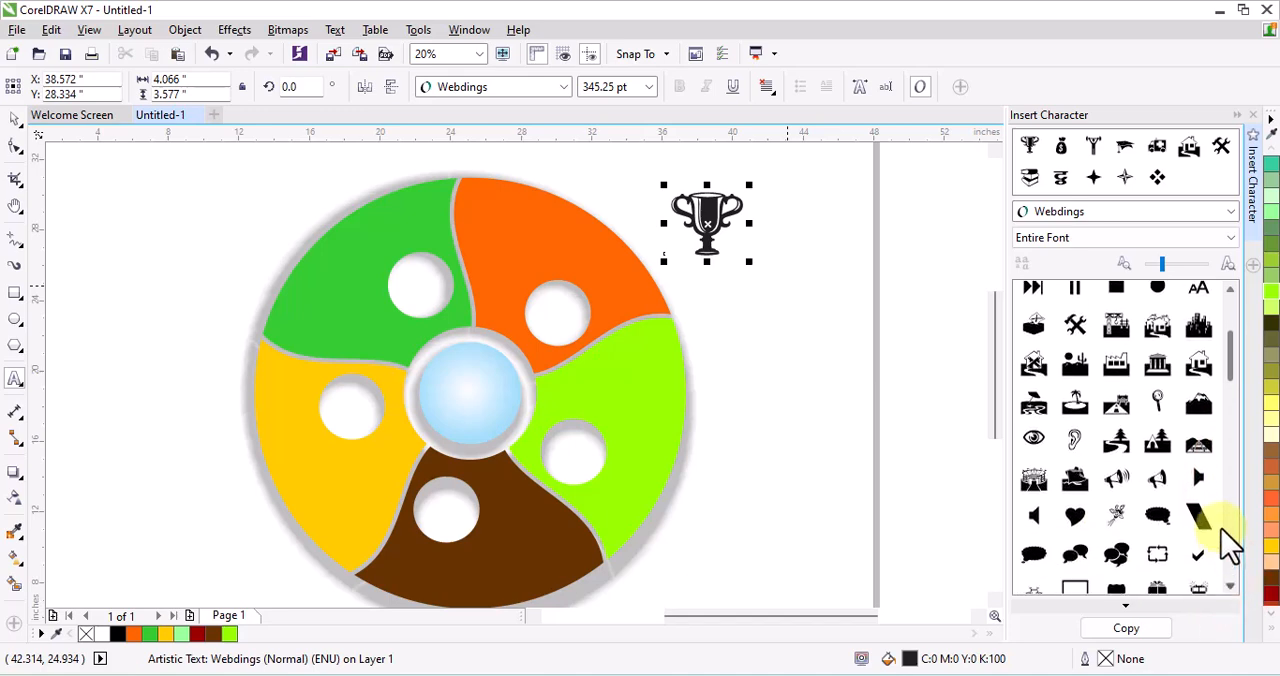
left_click(1229, 367)
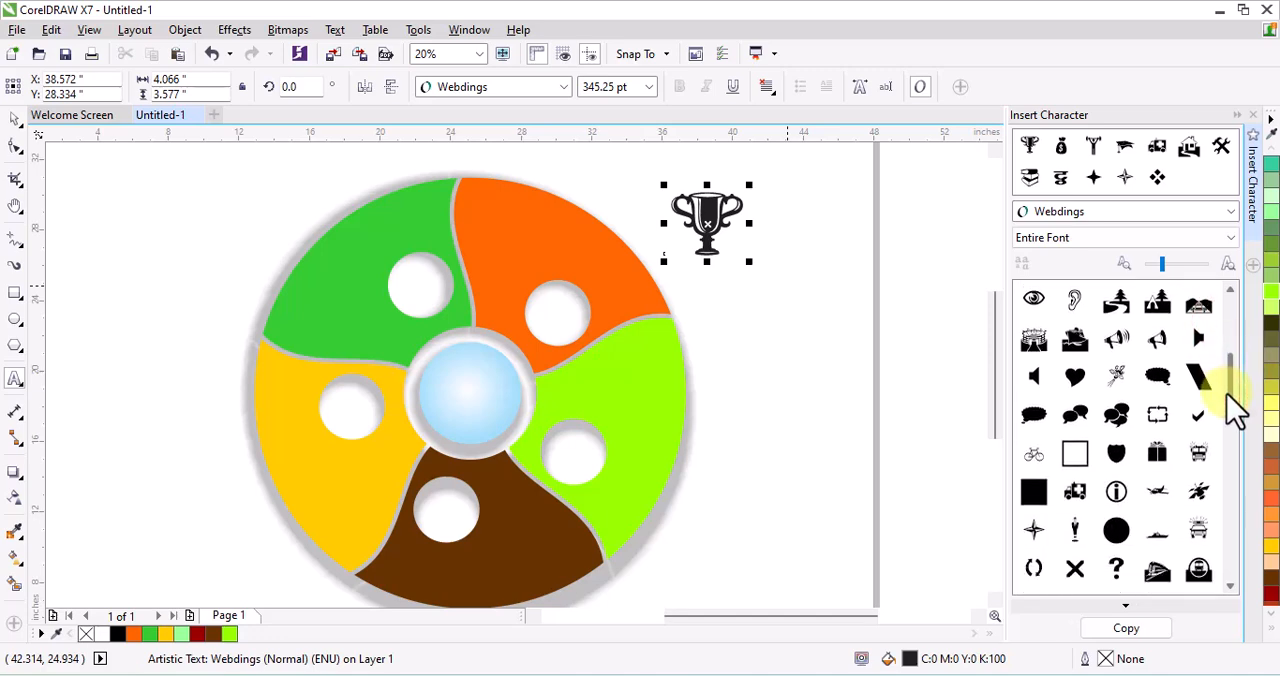
left_click_drag(1228, 392, 1233, 458)
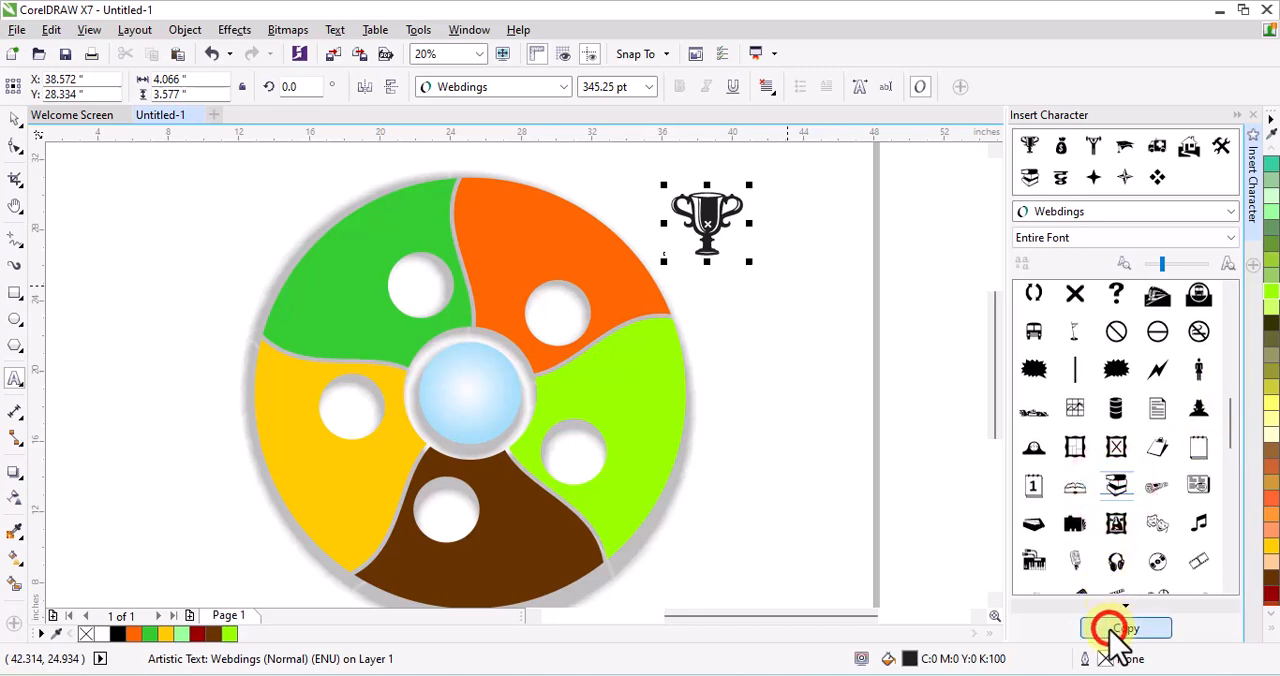
left_click(742, 228)
left_click(172, 52)
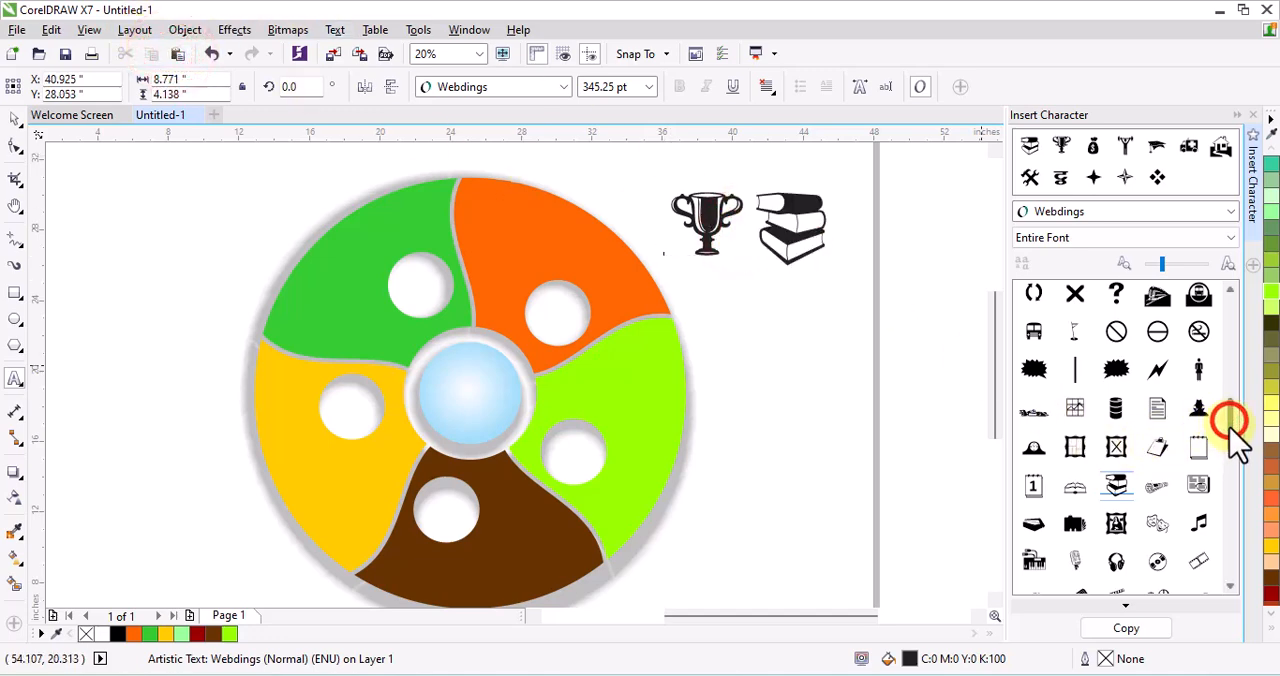
Append the Webdings weightlifter and graduation cap symbols to the icon row after the stacked books
left_click_drag(1231, 427, 1180, 548)
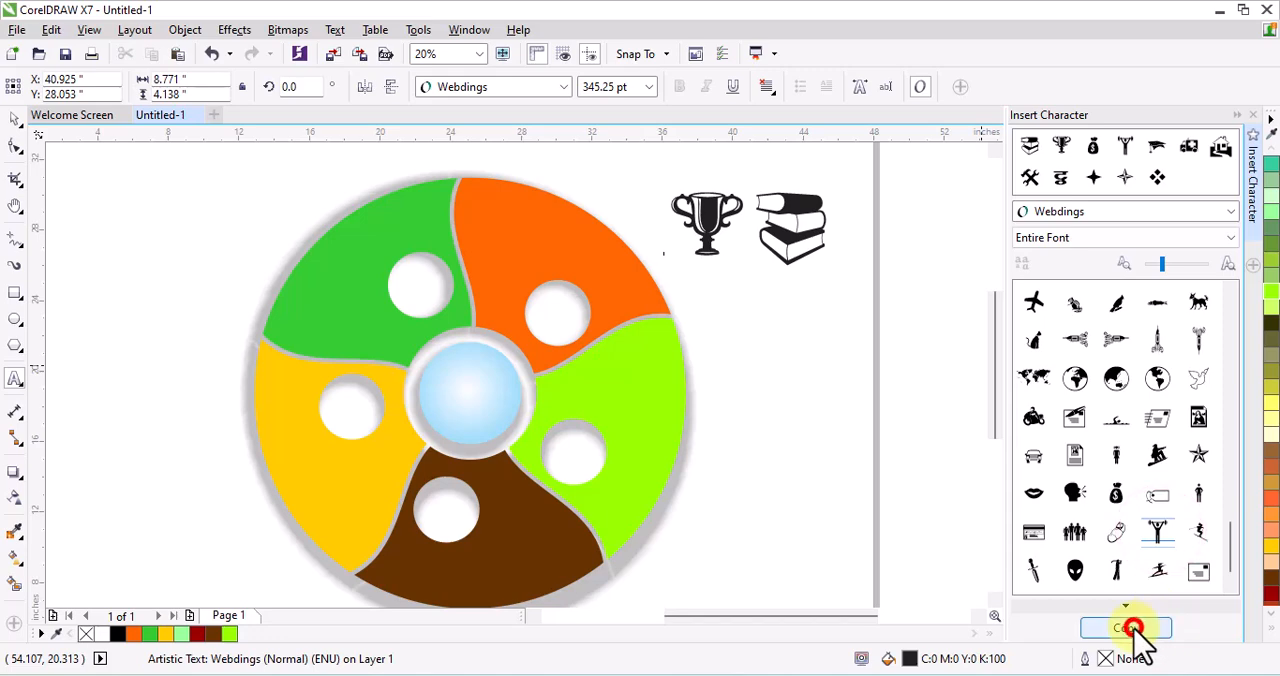
left_click(818, 232)
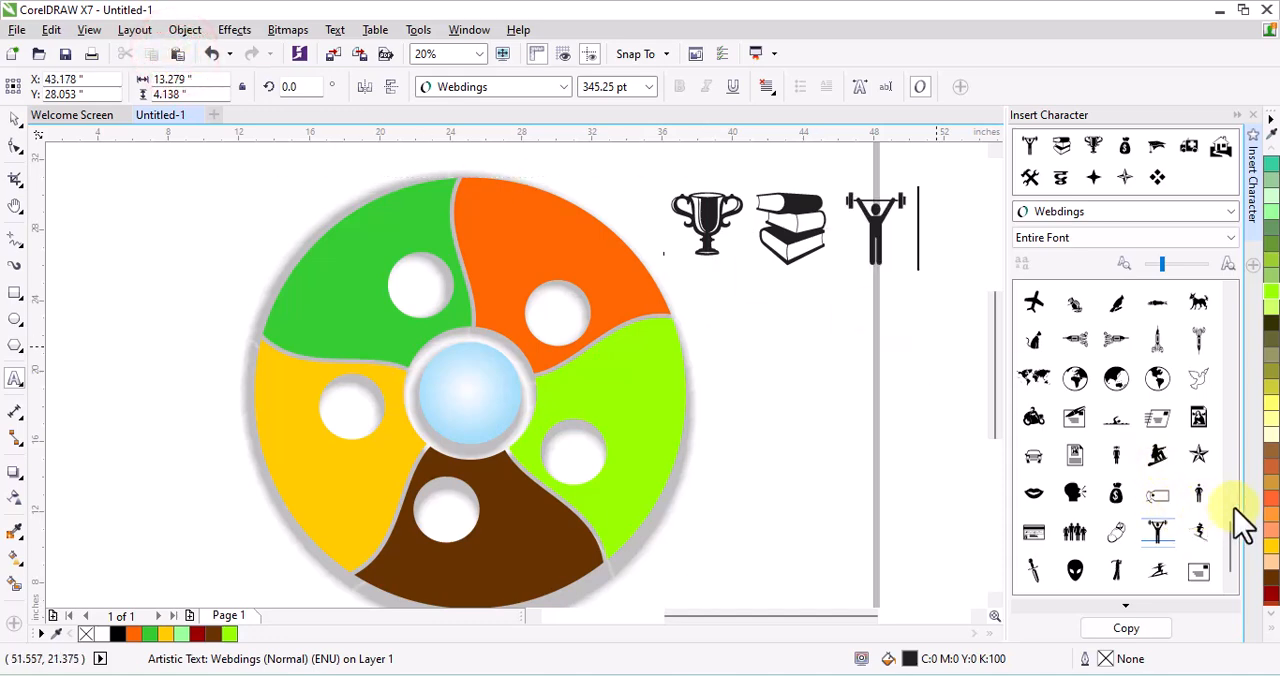
left_click_drag(1231, 544, 1140, 495)
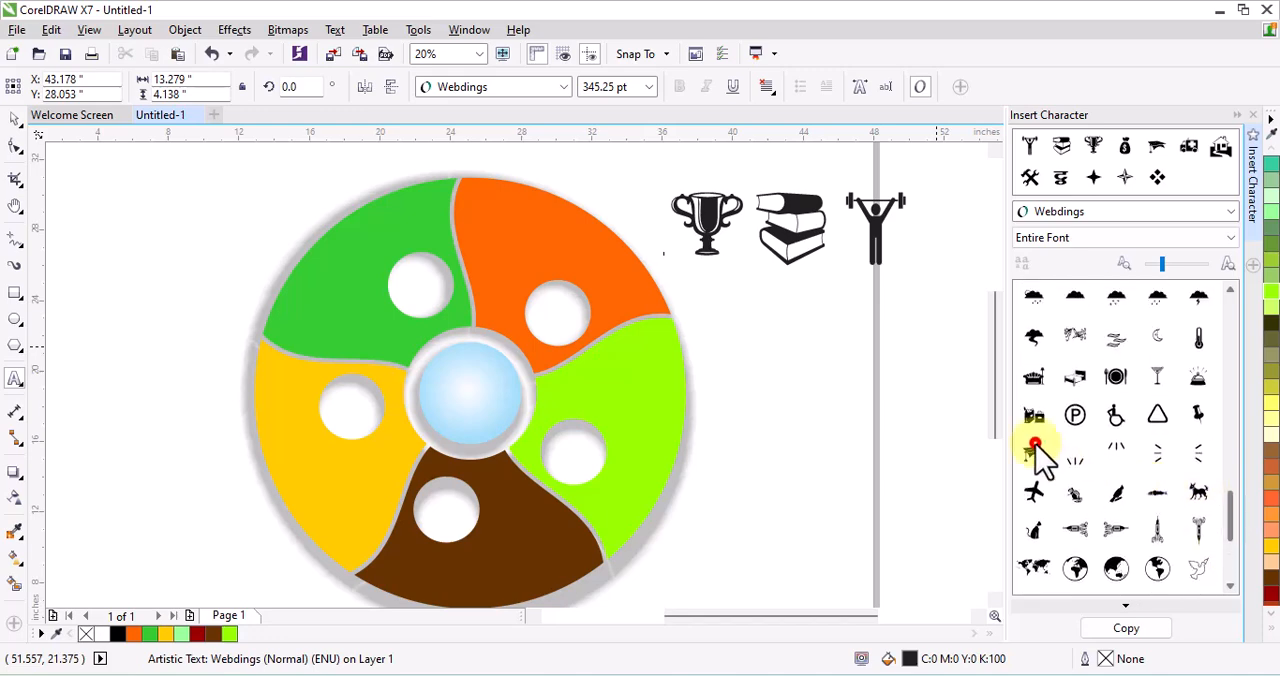
left_click(1126, 628)
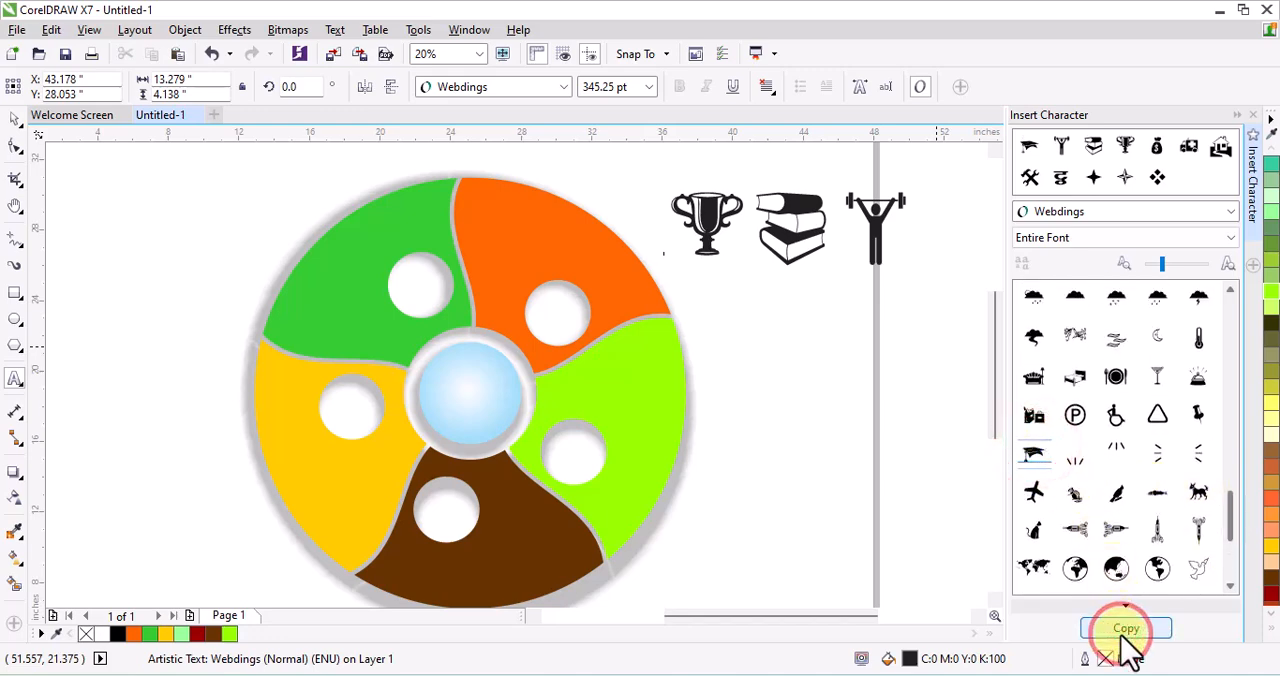
left_click(893, 214)
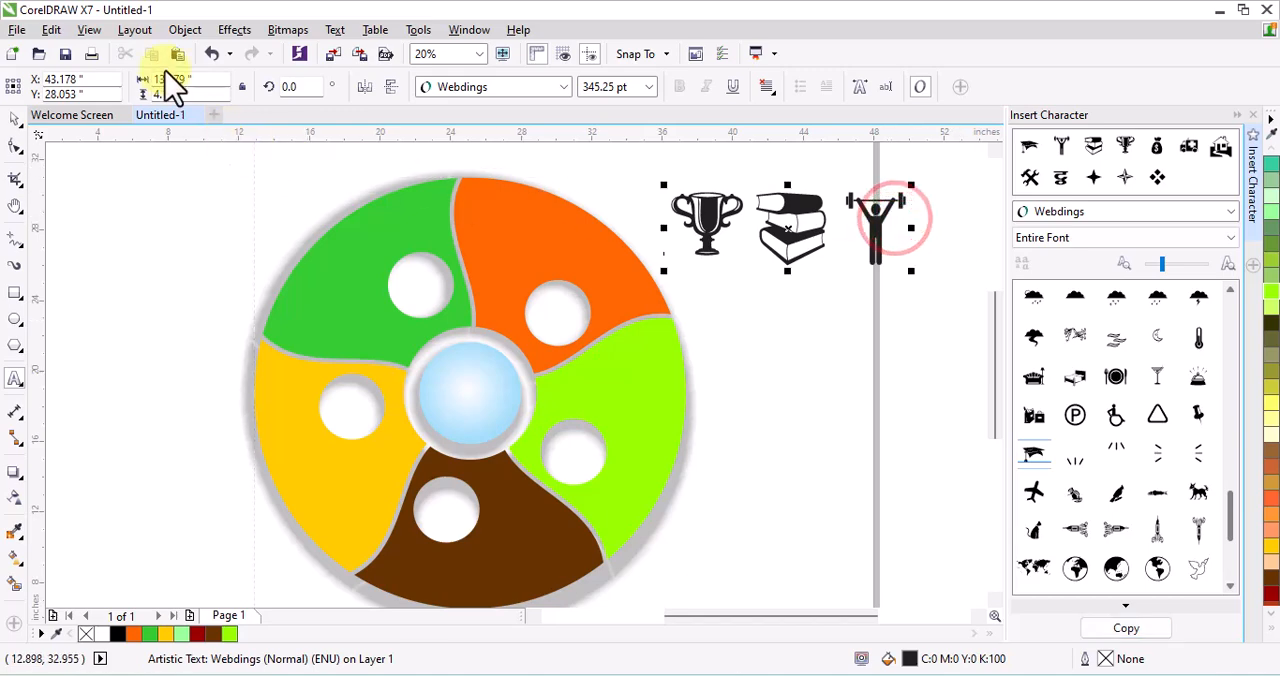
left_click(1182, 343)
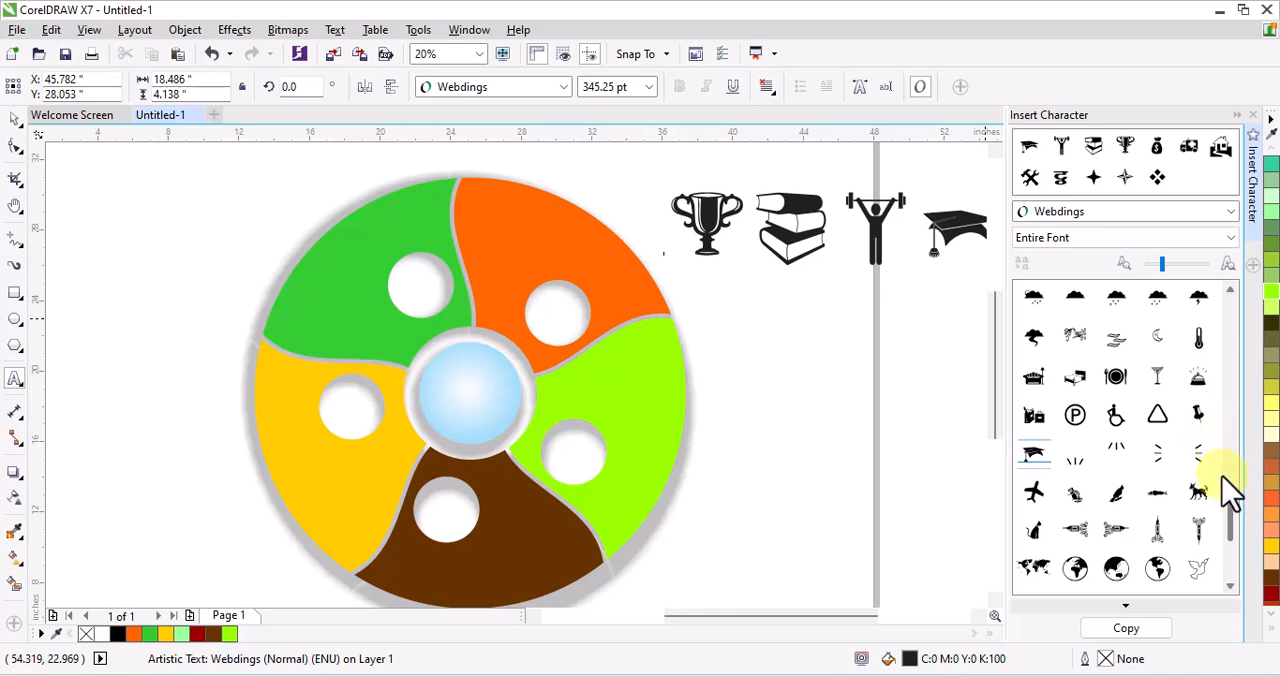
Insert the Webdings hammer and wrench symbol into the icon row before the graduation cap and close the character panel
left_click_drag(1233, 508, 1220, 352)
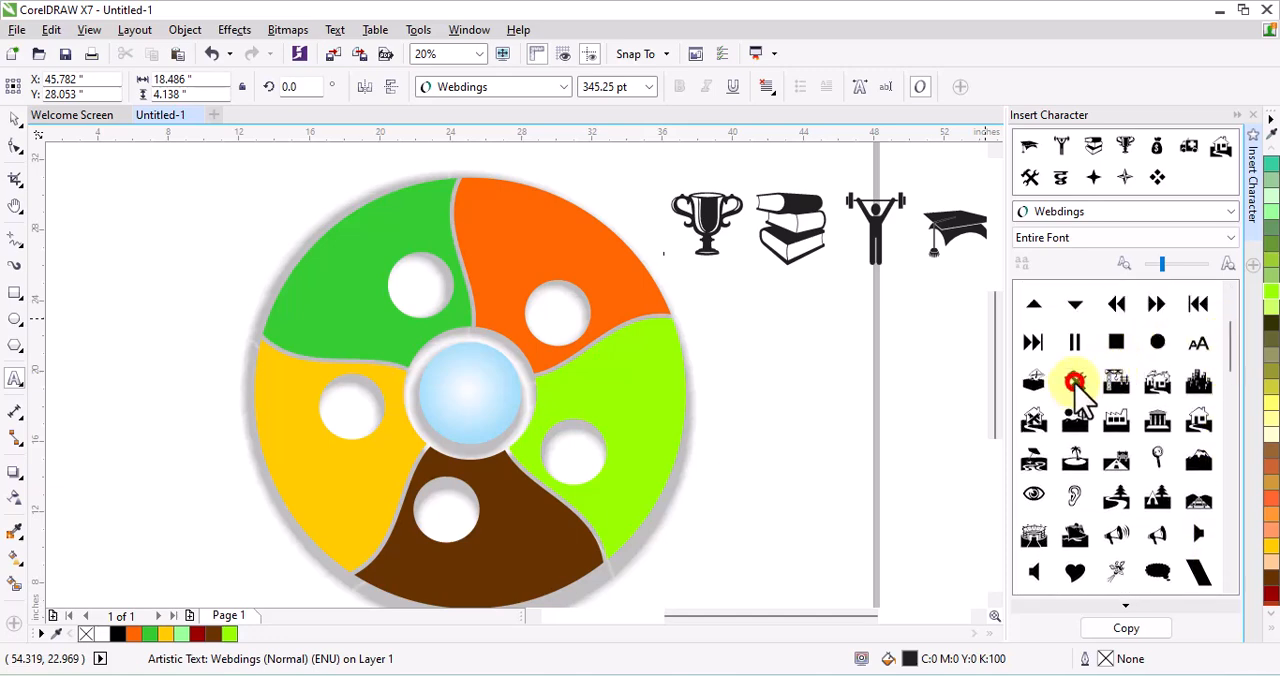
left_click(1128, 628)
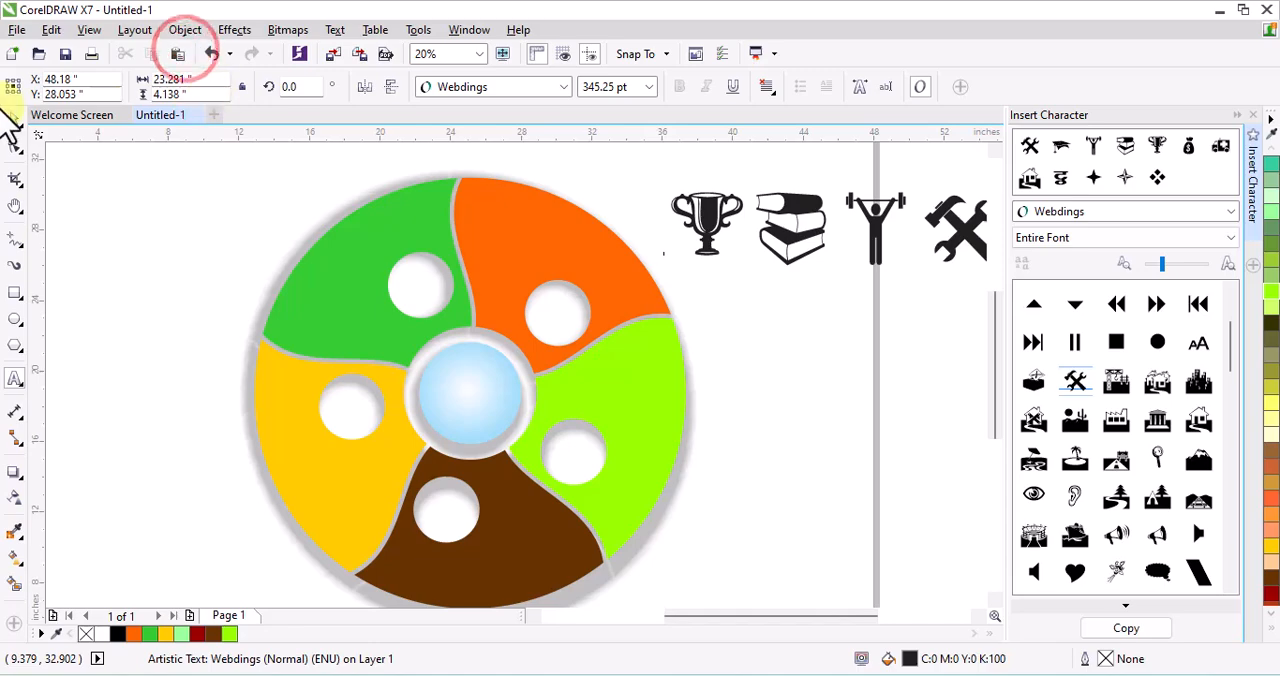
left_click(1254, 115)
Place the icon row beyond the wheel's upper right and break the artistic text apart into separate symbols
left_click_drag(1005, 197, 8, 270)
scroll(368, 275, "down", 2)
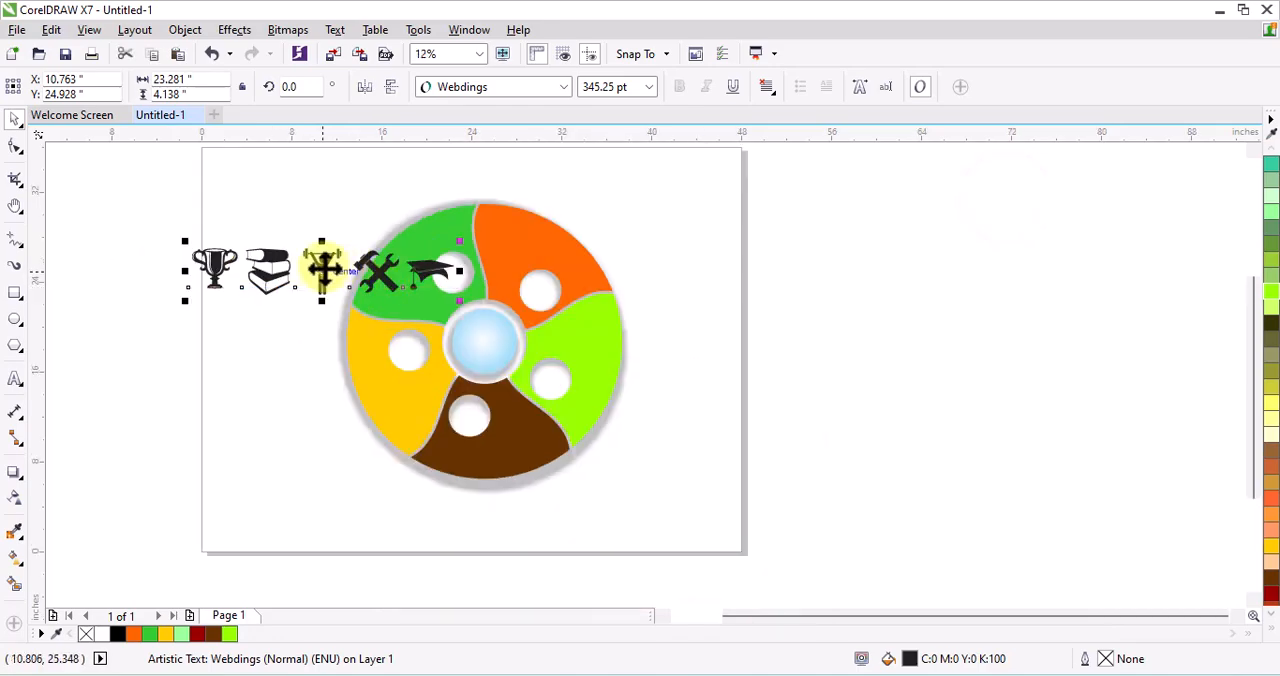
left_click_drag(322, 268, 752, 240)
scroll(752, 240, "up", 2)
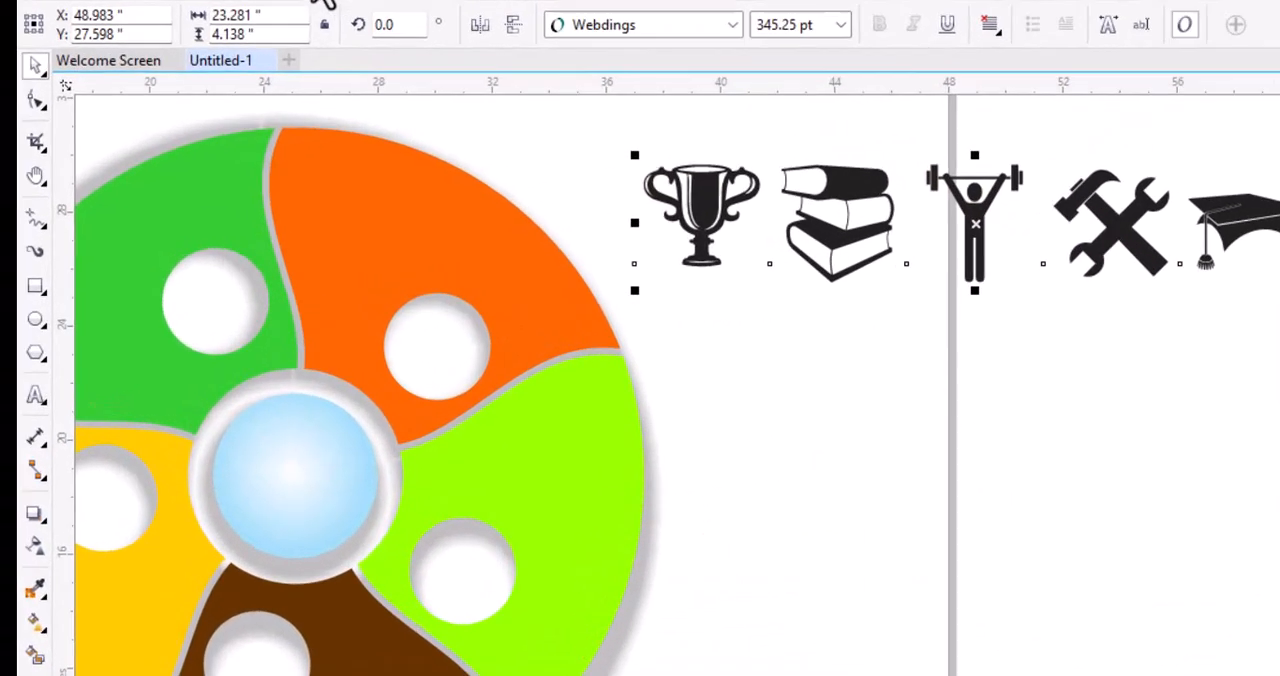
right_click(705, 205)
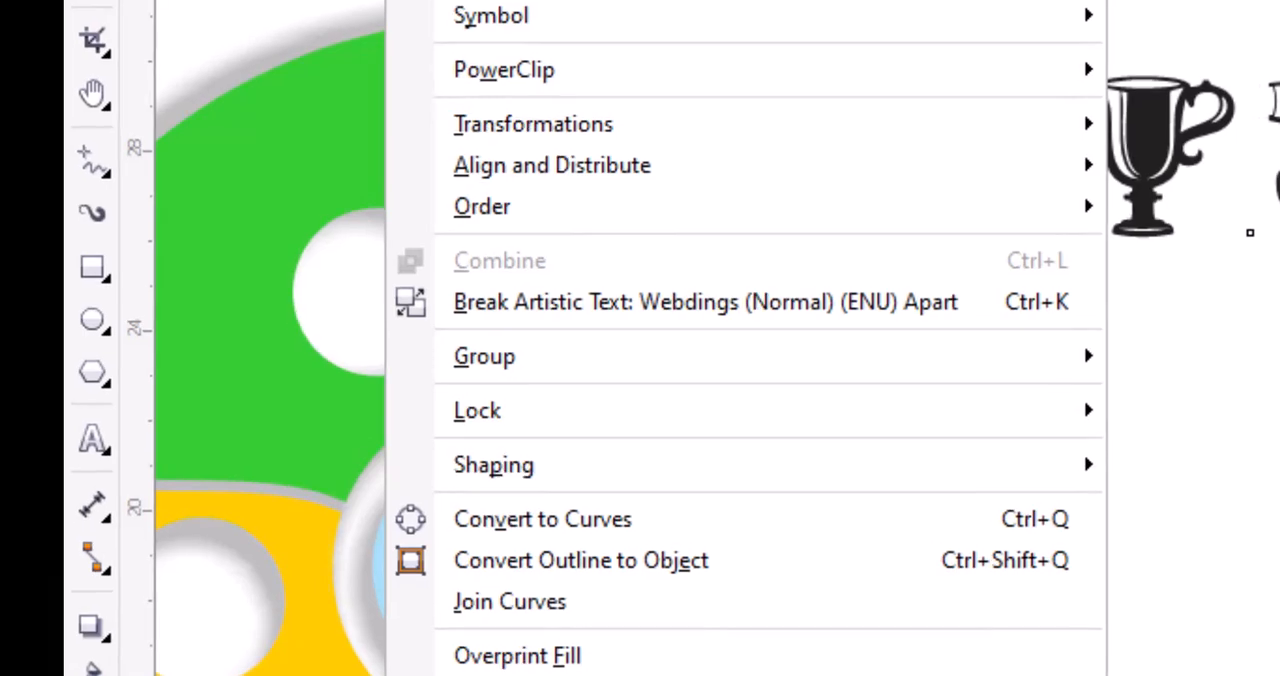
mouse_move(516, 437)
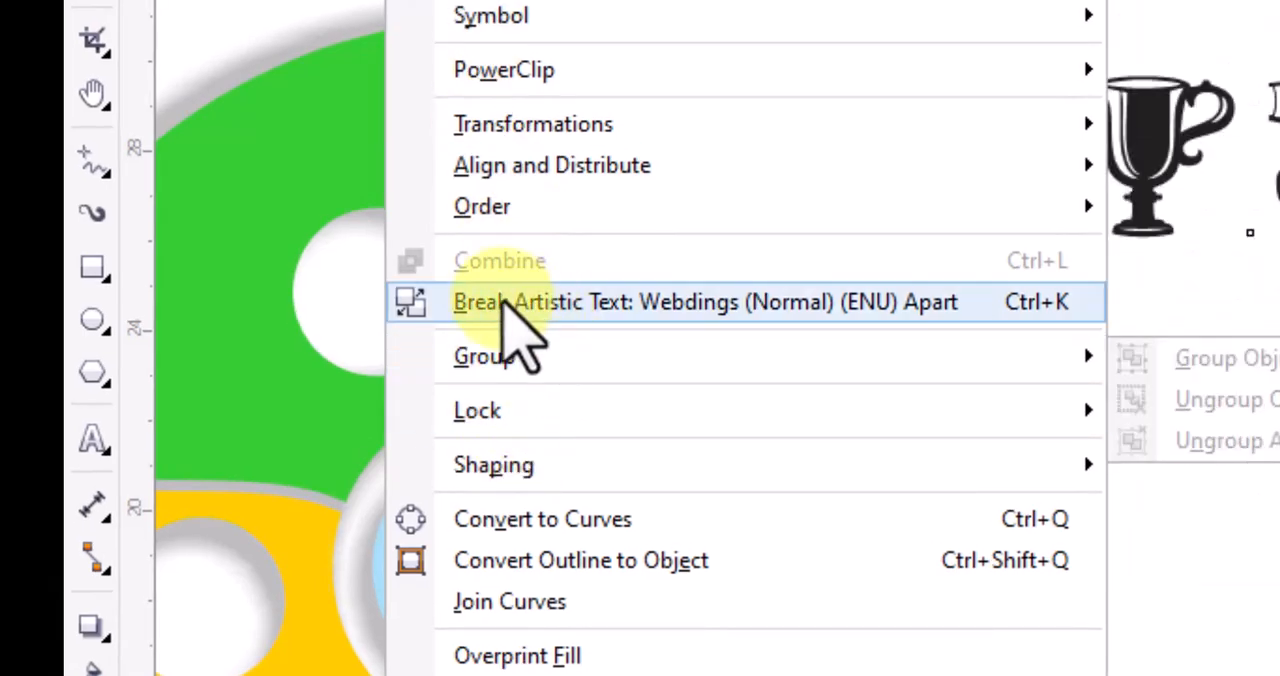
left_click(980, 316)
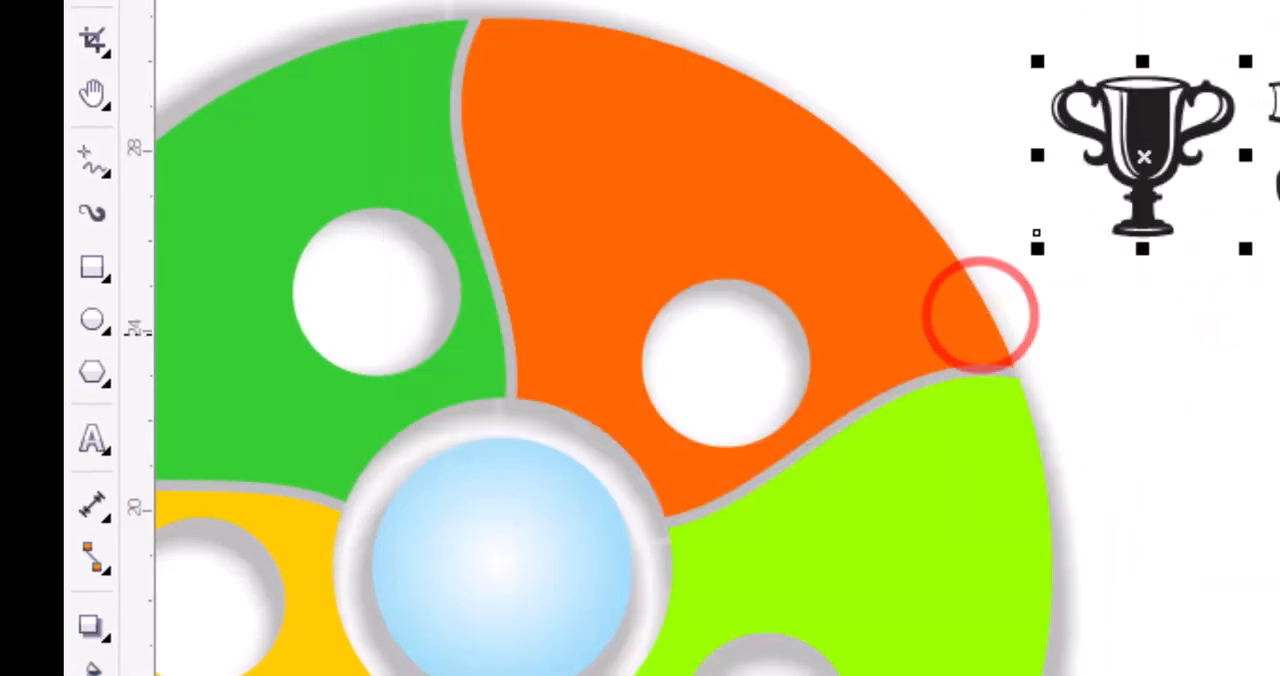
Place the trophy in the orange segment's hole, scale it to about 195 pt and fill it with the segment's orange
left_click_drag(1160, 140, 1253, 364)
left_click_drag(591, 341, 600, 364)
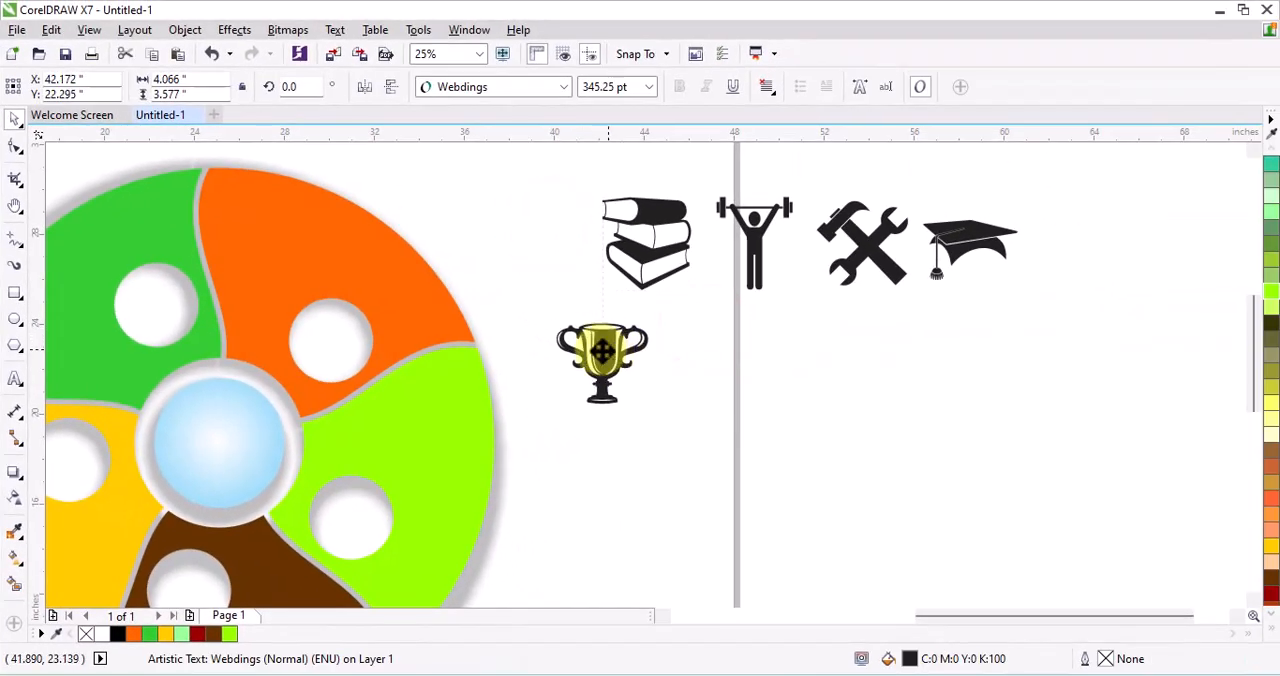
left_click_drag(652, 318, 607, 371)
left_click_drag(376, 338, 333, 345)
scroll(335, 350, "up", 1)
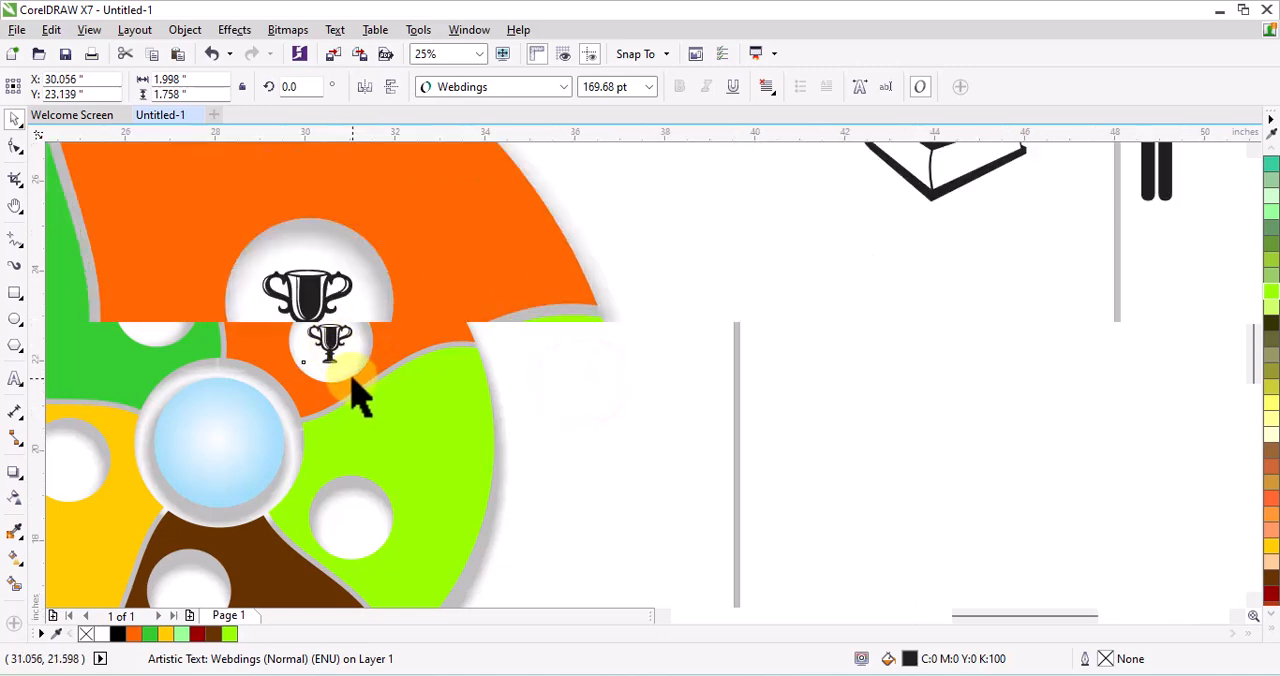
left_click_drag(357, 355, 360, 368)
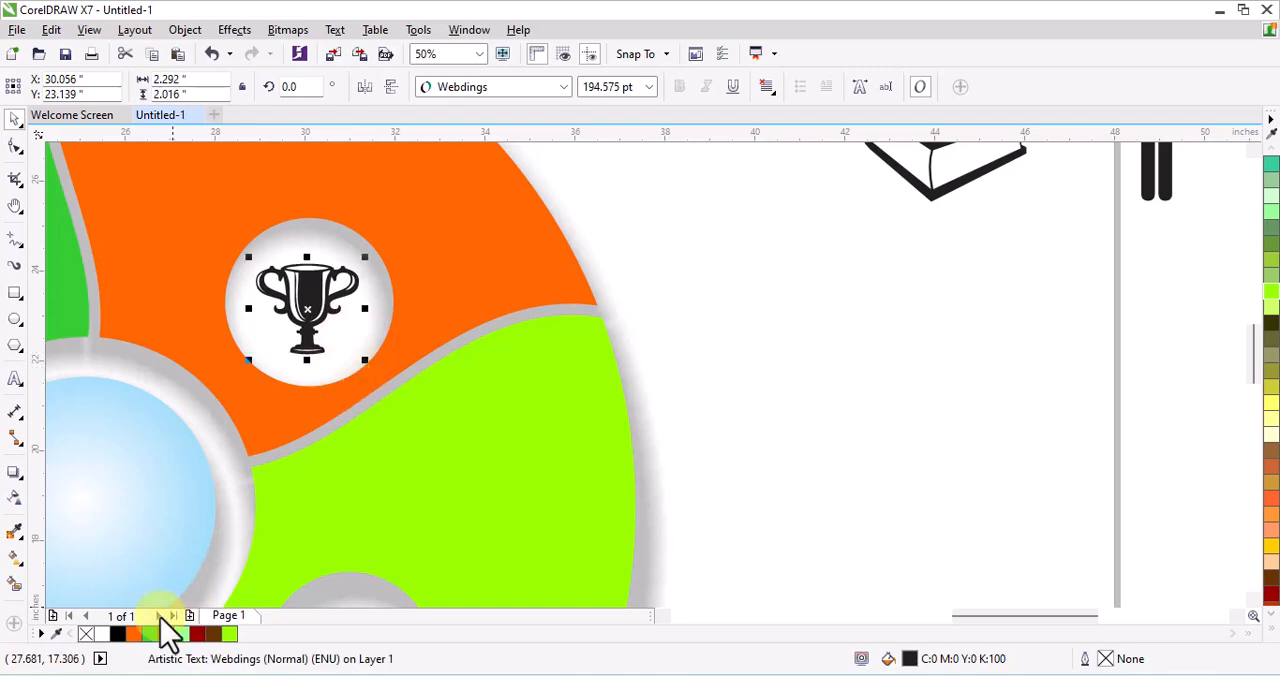
left_click(135, 634)
Move the trophy into the green segment's hole, centre it and recolour it Spring Green
scroll(337, 314, "down", 1)
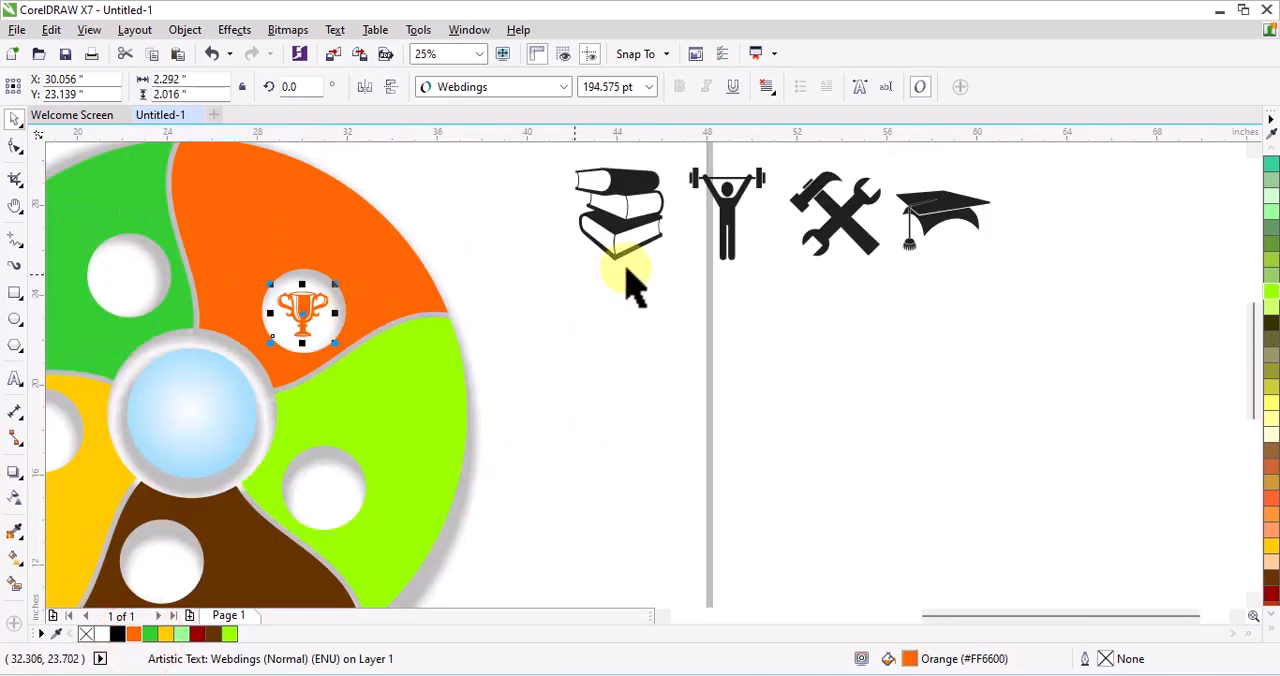
scroll(649, 266, "down", 1)
left_click_drag(477, 278, 390, 263)
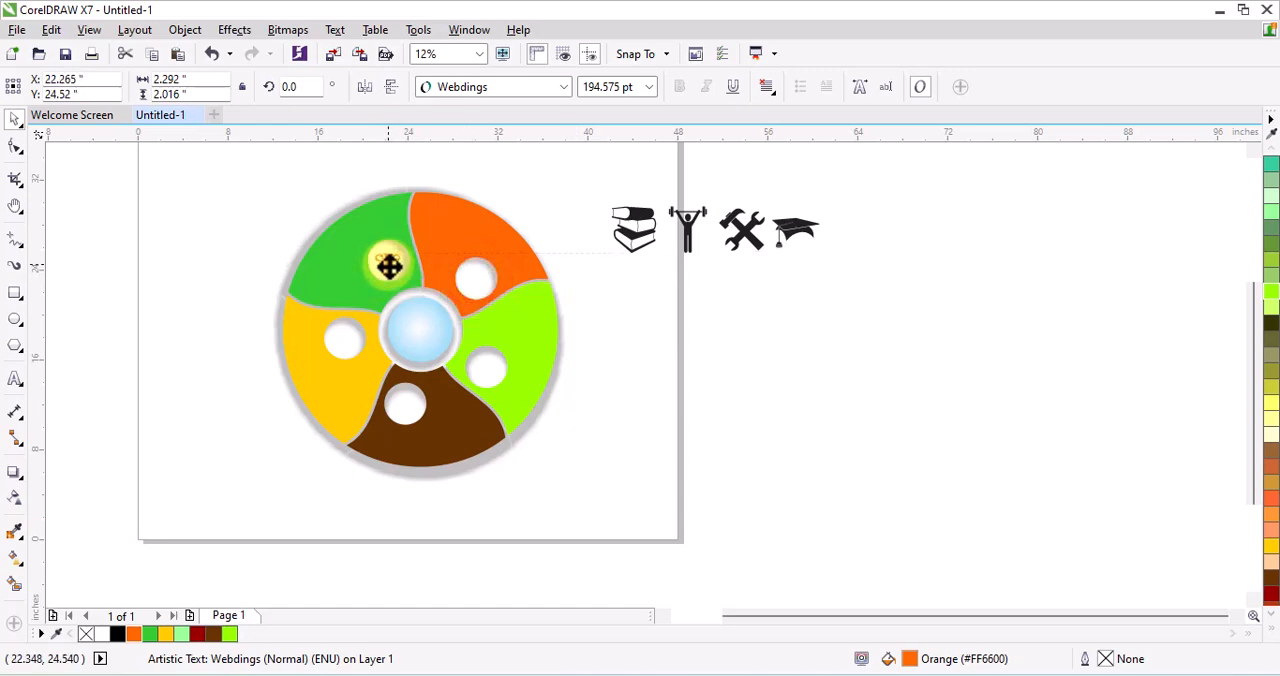
scroll(395, 267, "up", 2)
left_click_drag(368, 258, 368, 250)
scroll(298, 268, "down", 1)
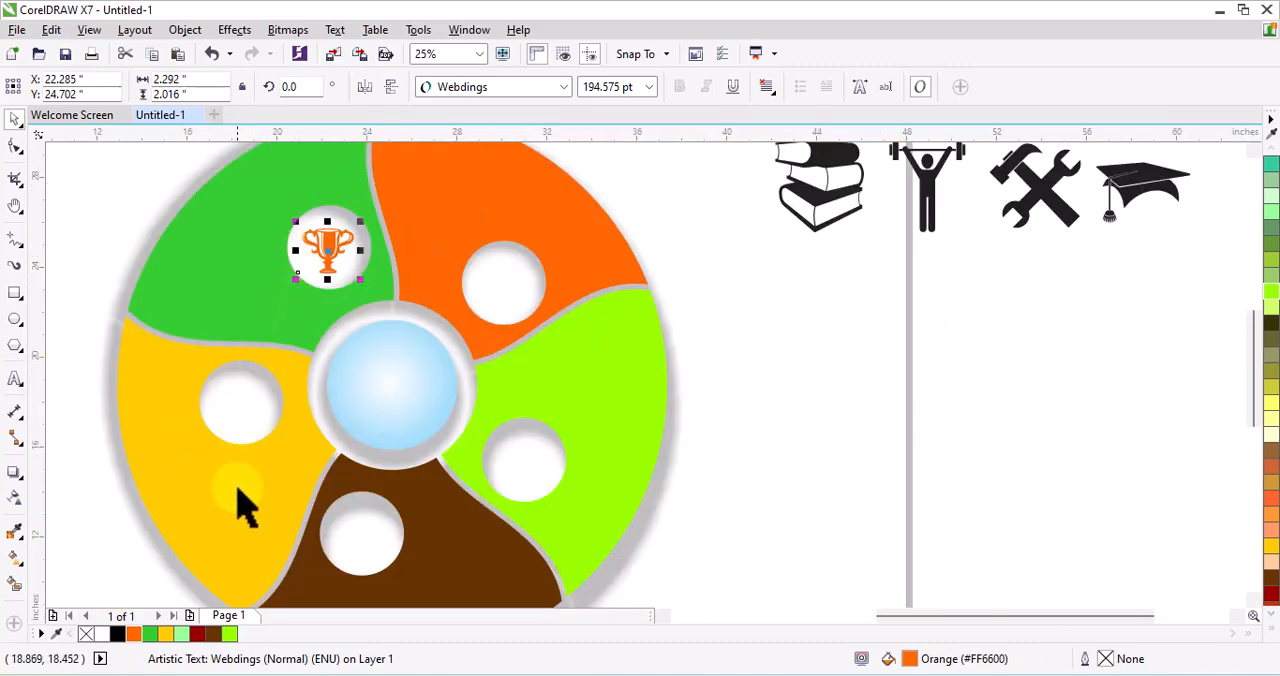
left_click(145, 634)
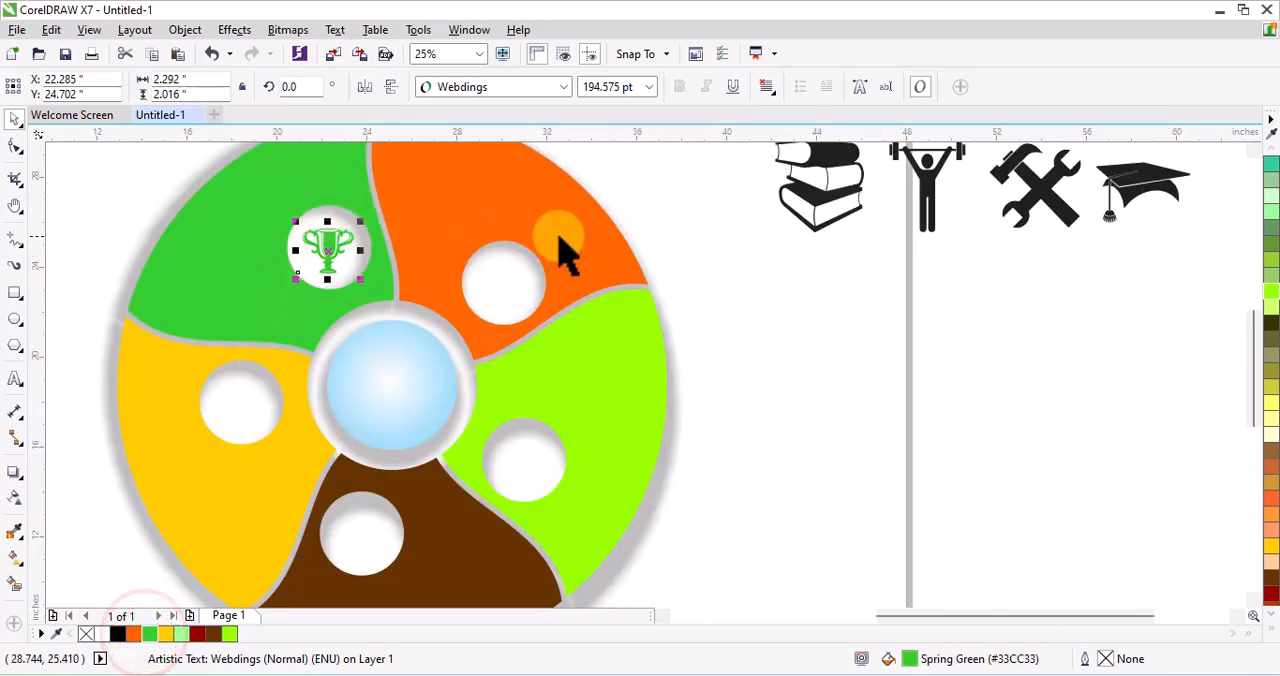
Place the stacked books in the orange segment's hole, shrink them to about 192 pt and fill them orange
left_click(826, 325)
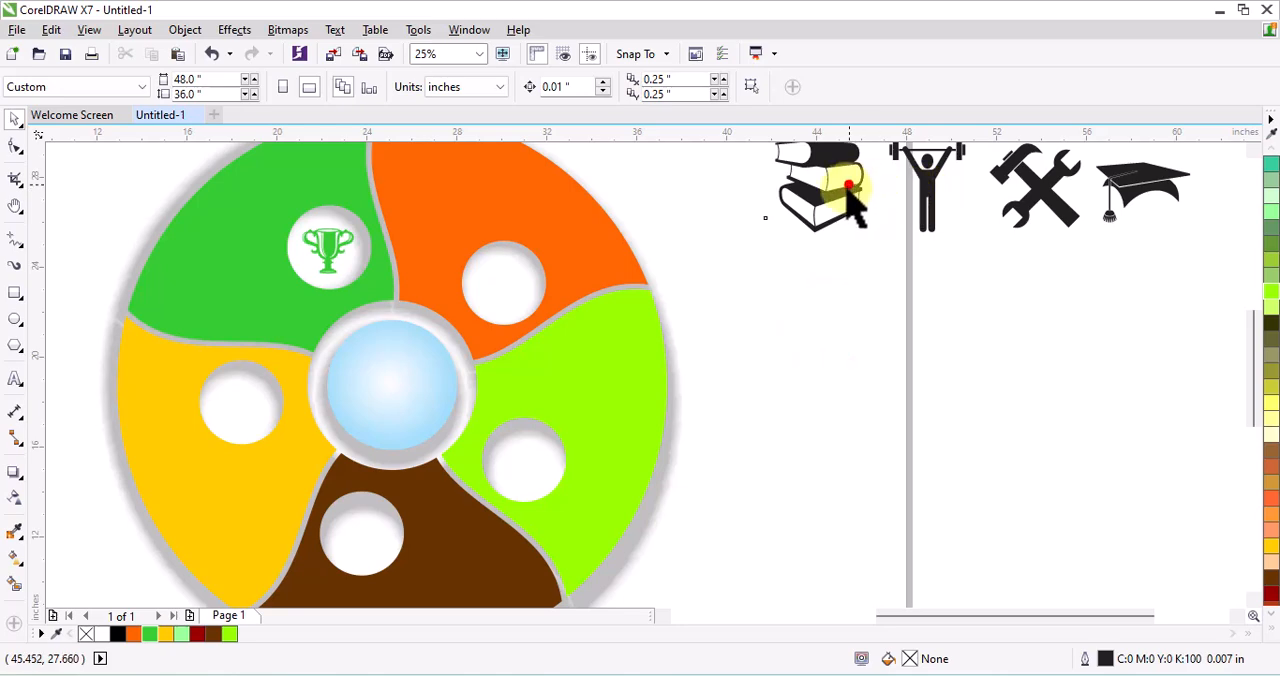
left_click_drag(849, 194, 549, 301)
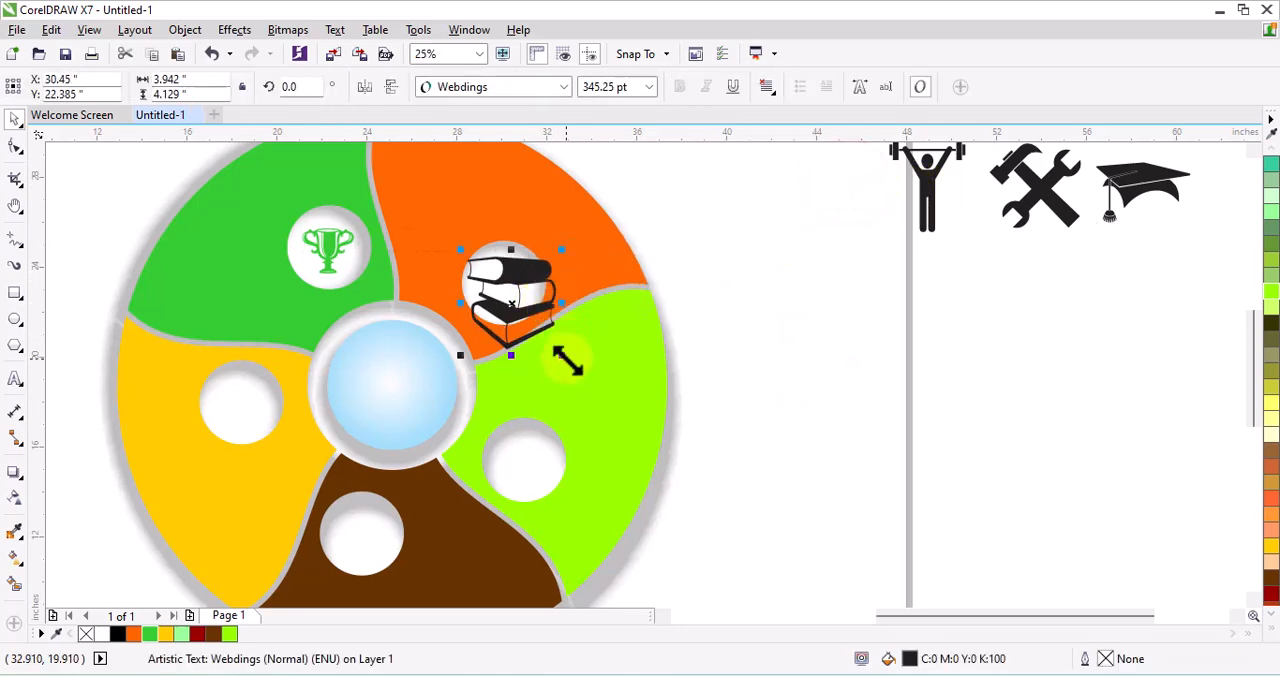
left_click_drag(565, 360, 541, 334)
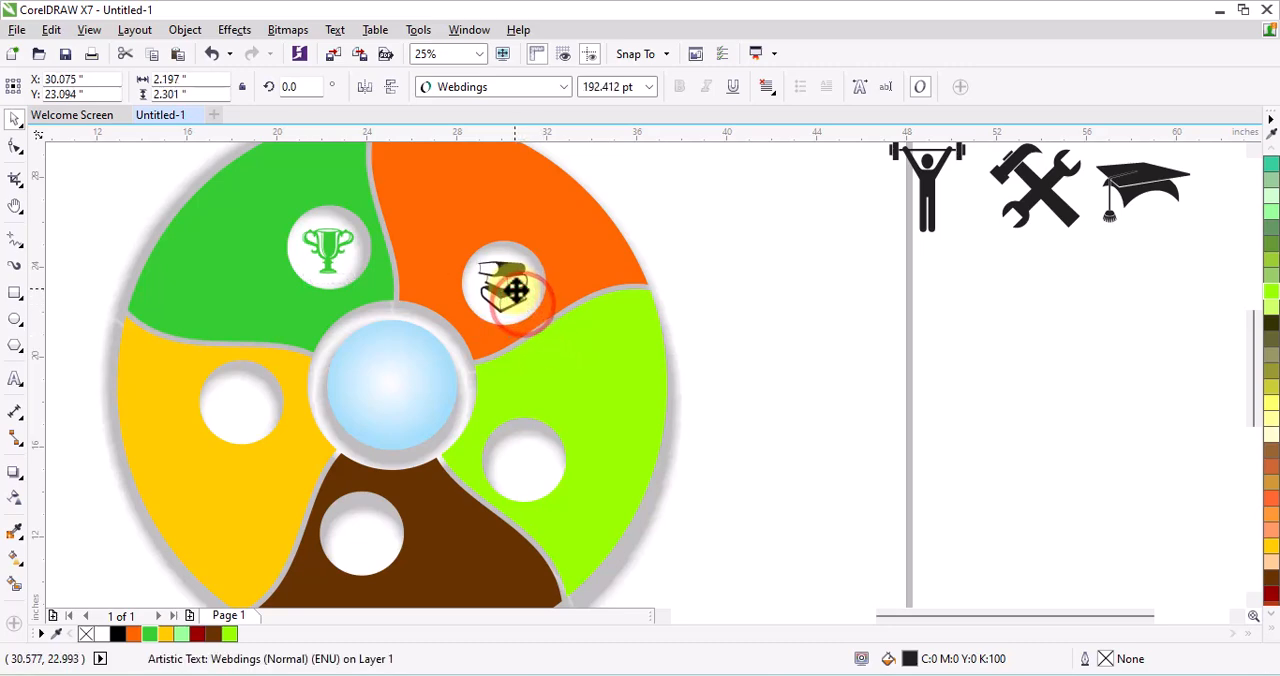
left_click(134, 634)
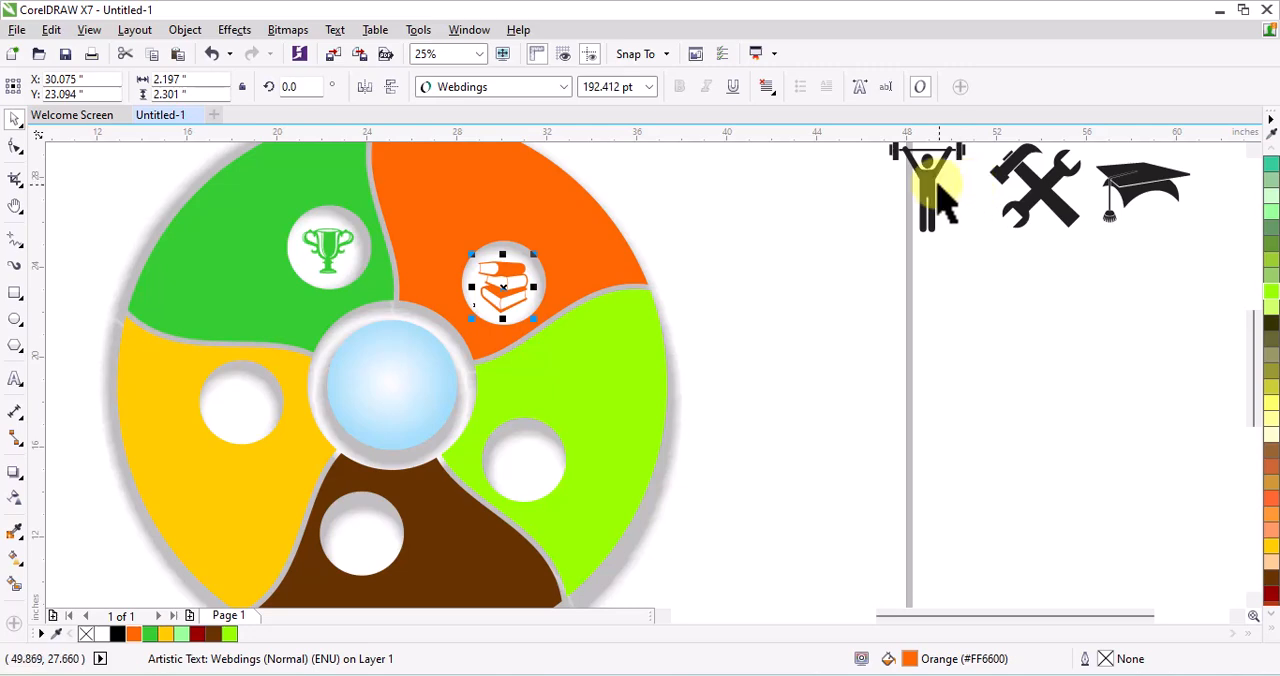
Set the weightlifter aside, and place the hammer and wrench in the lime segment's hole at about 185 pt with a lime fill
left_click_drag(935, 182, 837, 358)
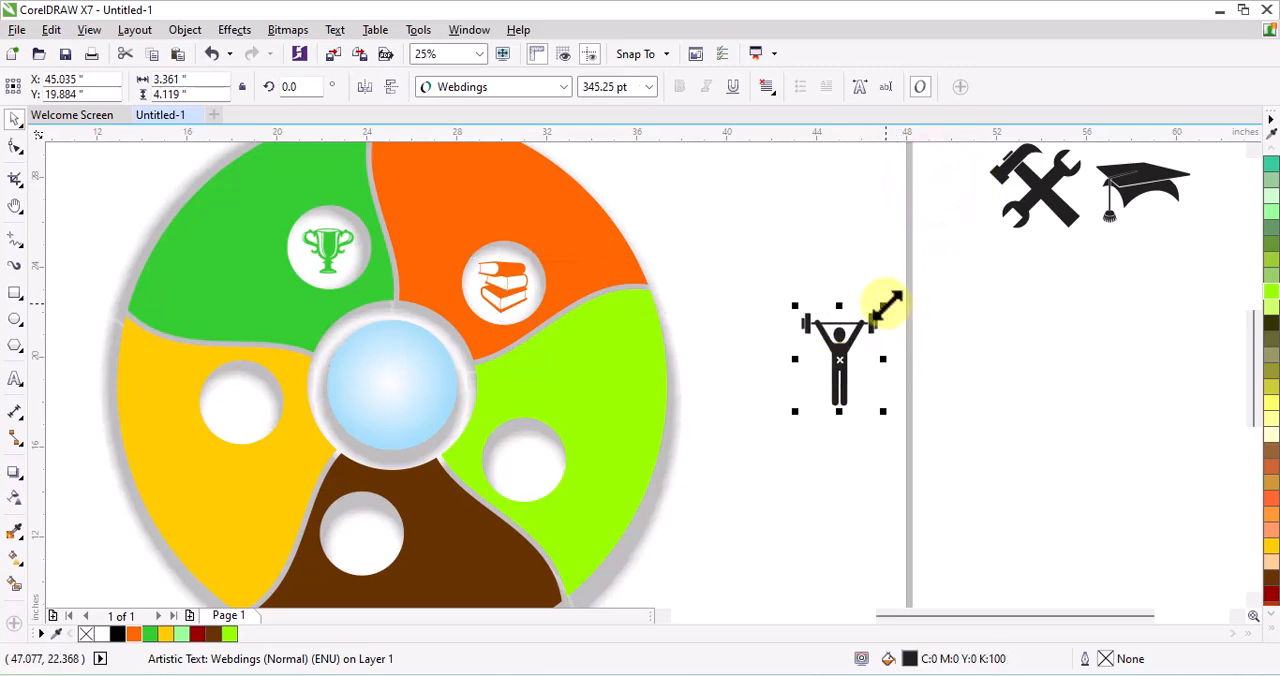
left_click_drag(1006, 206, 528, 464)
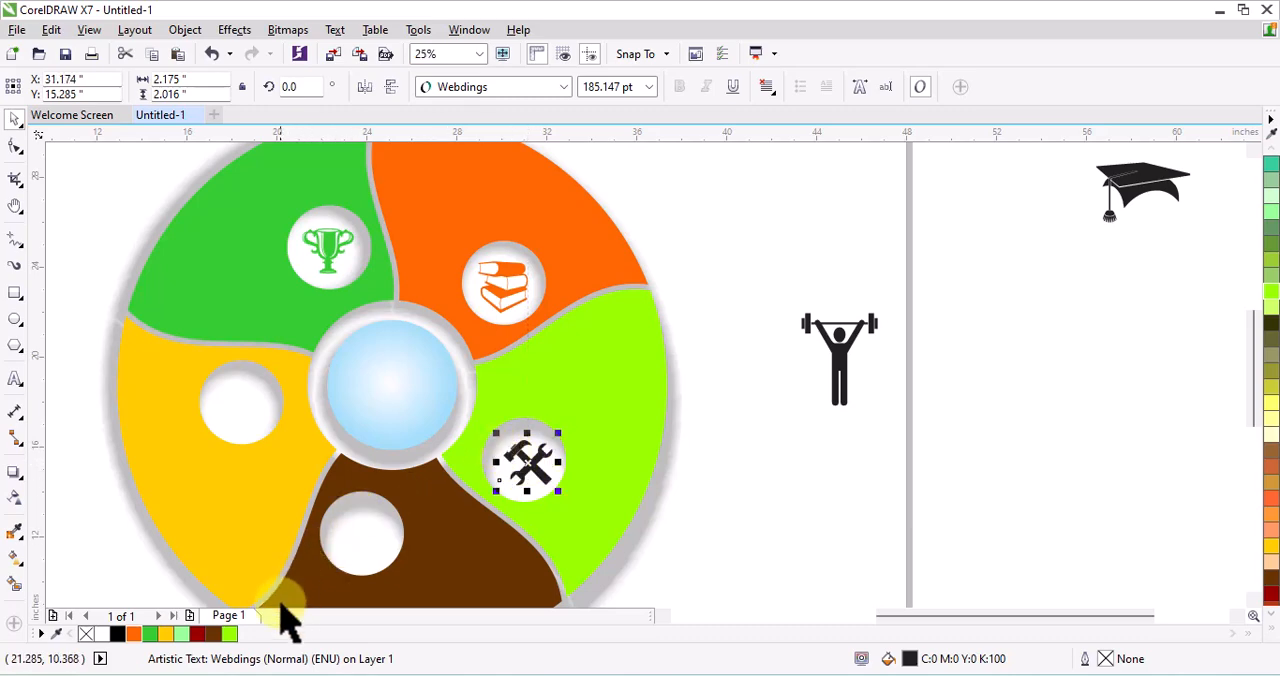
left_click(228, 633)
Shrink the weightlifter to about 154 pt and move it into the brown segment's hole
left_click(842, 355)
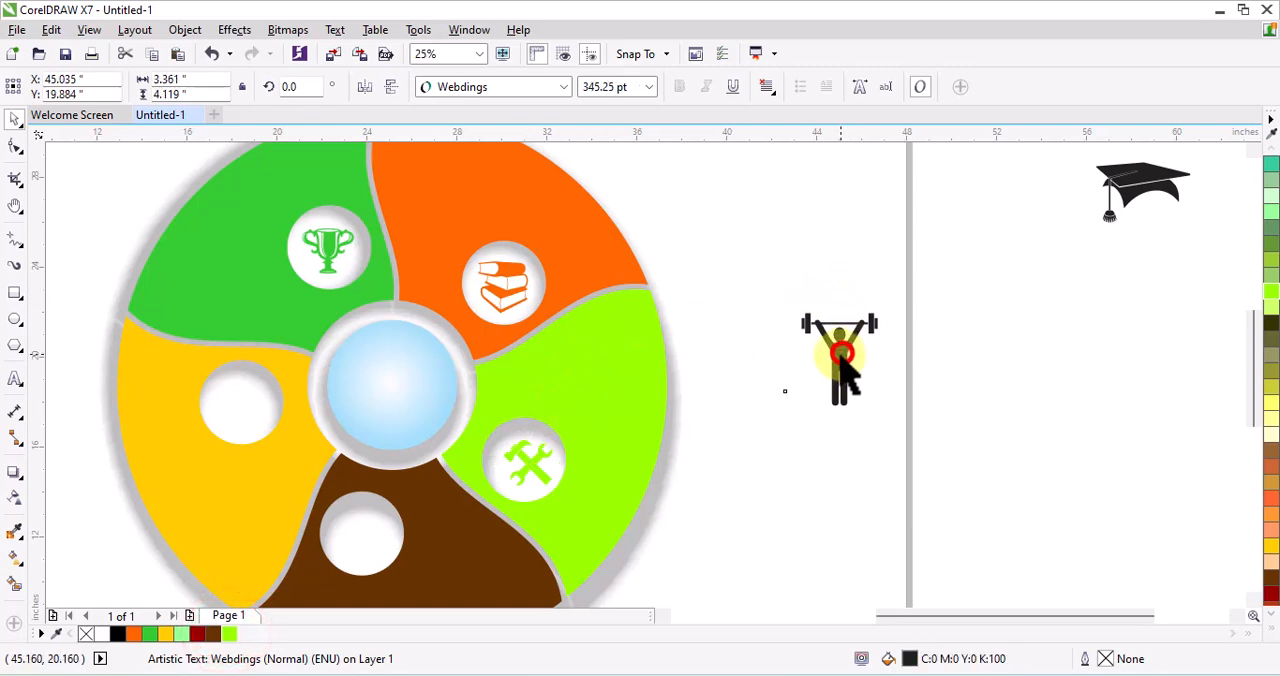
left_click_drag(842, 355, 387, 492)
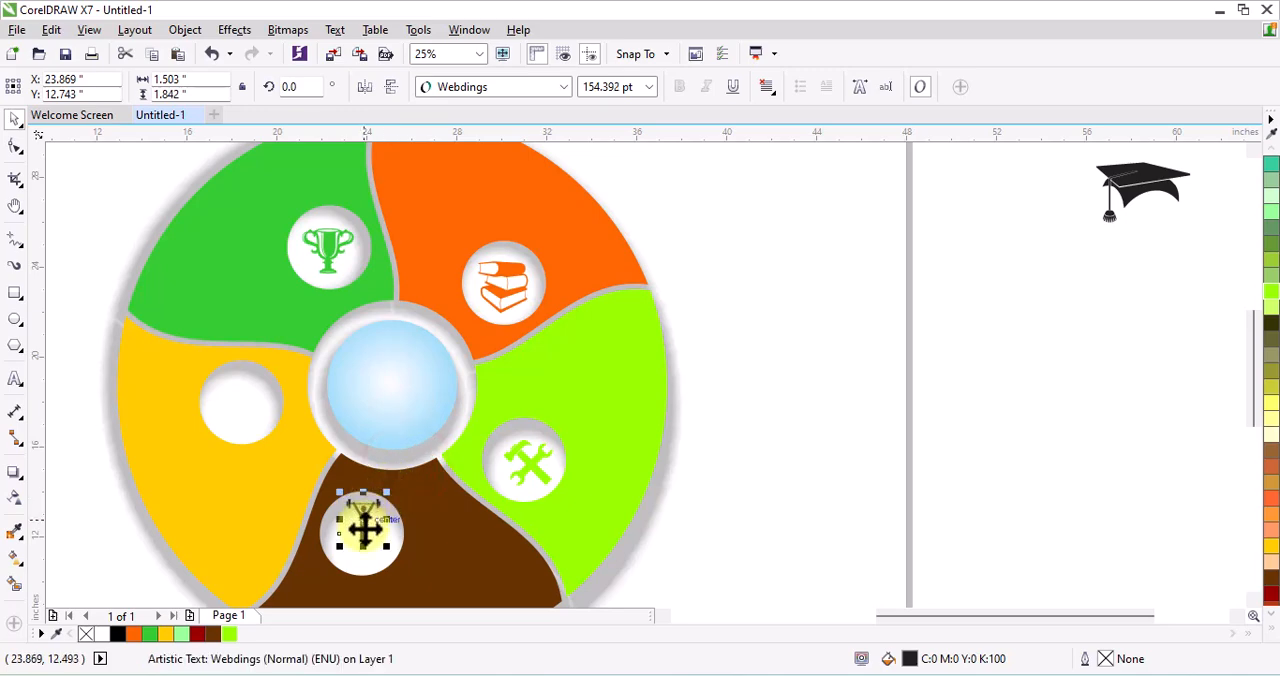
left_click(424, 508)
left_click(363, 521)
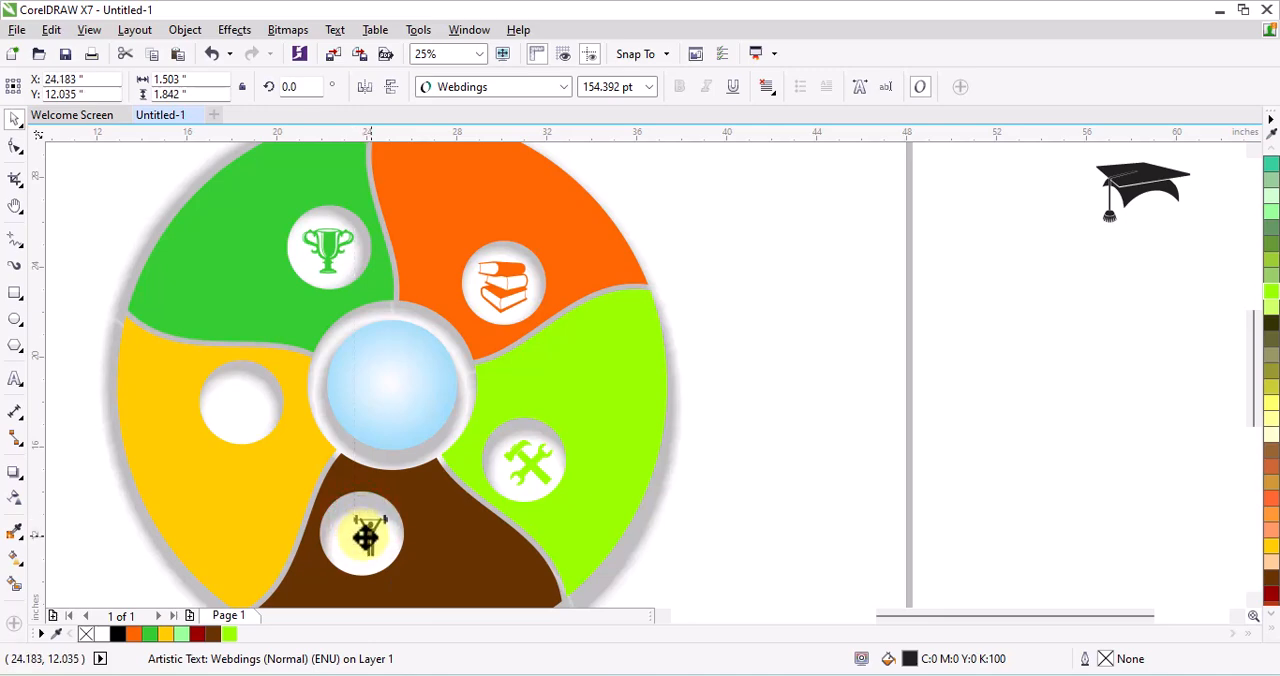
Enlarge the weightlifter to about 206 pt, centre it in the brown segment's hole and fill it with Walnut
scroll(397, 491, "up", 1)
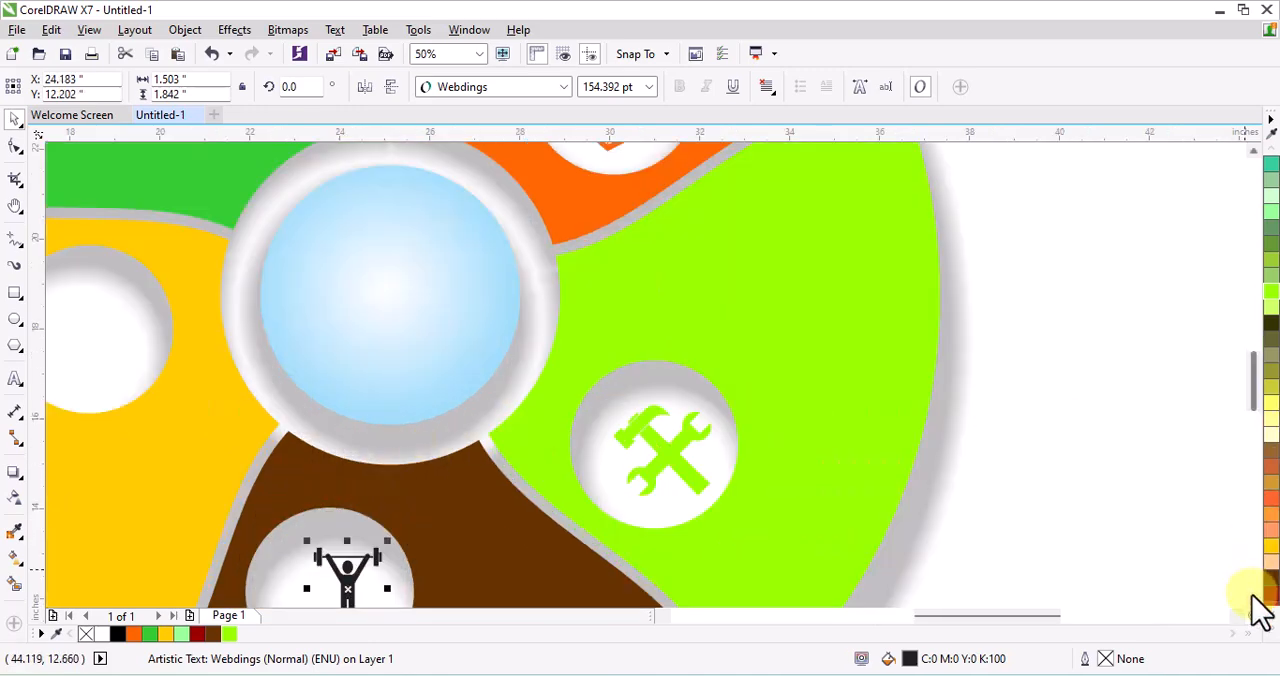
left_click(1253, 598)
left_click(1253, 598)
left_click(1253, 598)
left_click_drag(351, 447, 332, 459)
left_click_drag(372, 413, 380, 397)
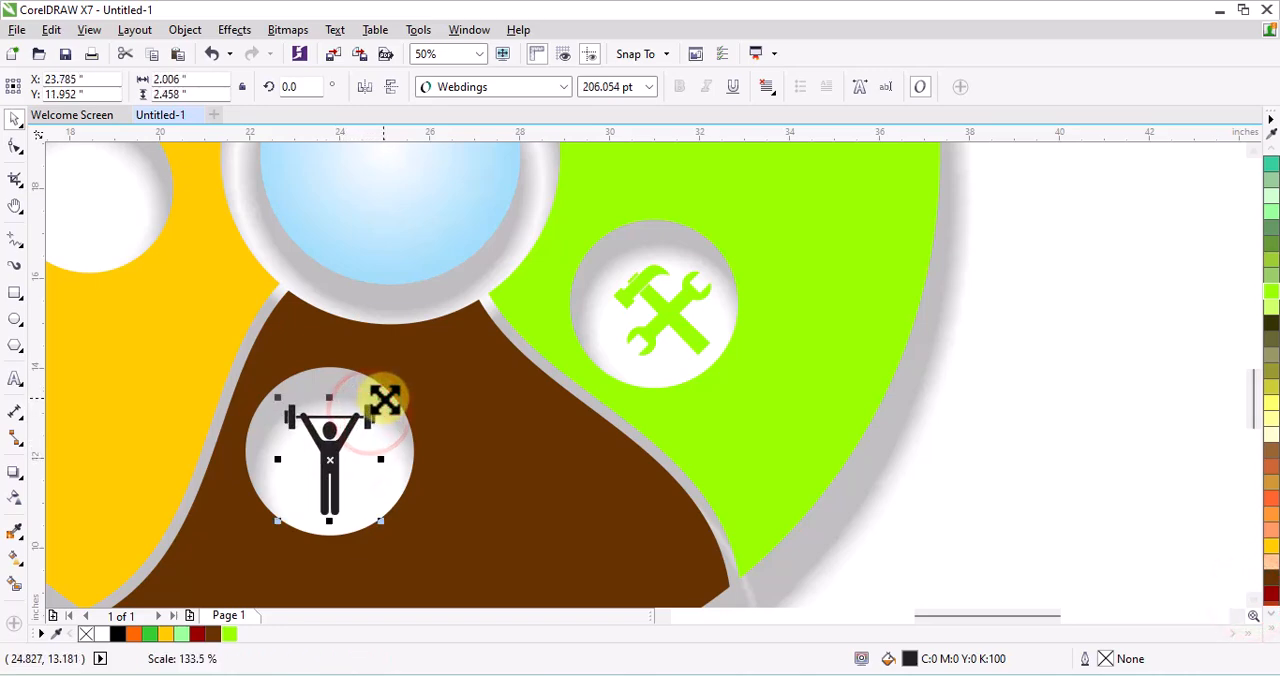
left_click(218, 635)
Place the graduation cap in the yellow segment's hole, shrink it to about 208 pt and fill it with Deep Yellow
scroll(420, 463, "down", 3)
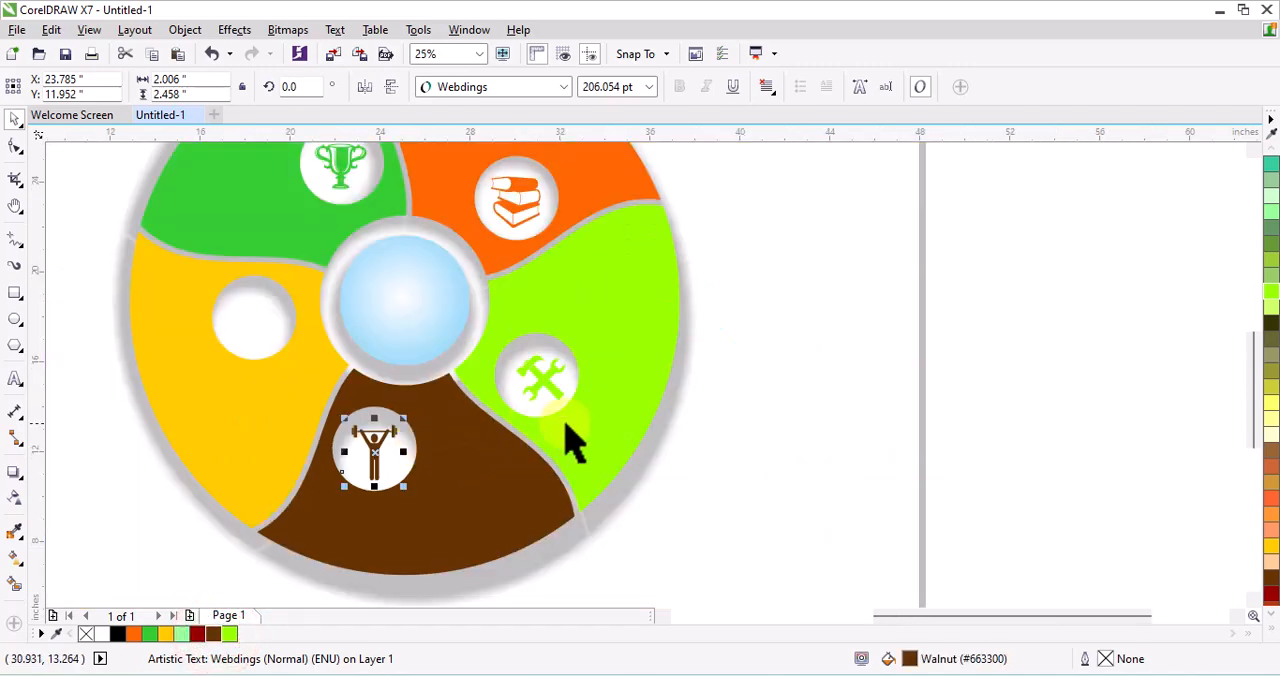
left_click_drag(861, 266, 412, 374)
scroll(412, 374, "up", 5)
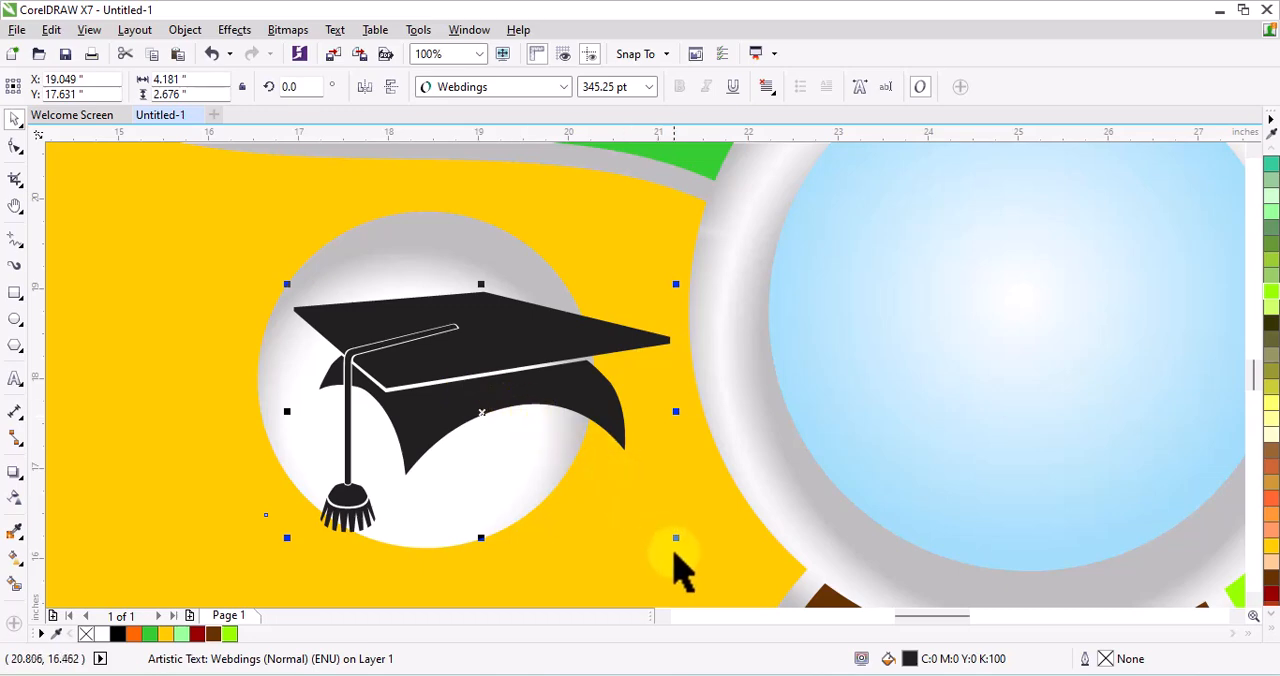
left_click_drag(680, 543, 603, 512)
left_click_drag(497, 389, 451, 374)
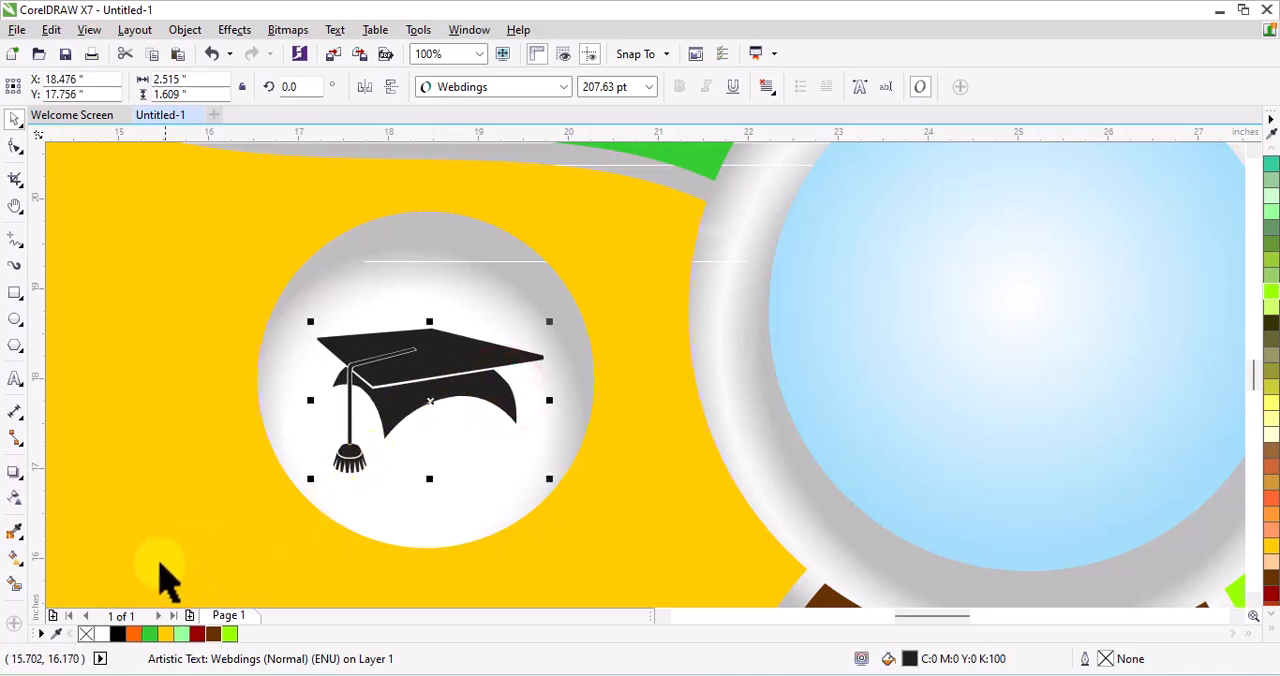
left_click(166, 634)
scroll(270, 380, "down", 4)
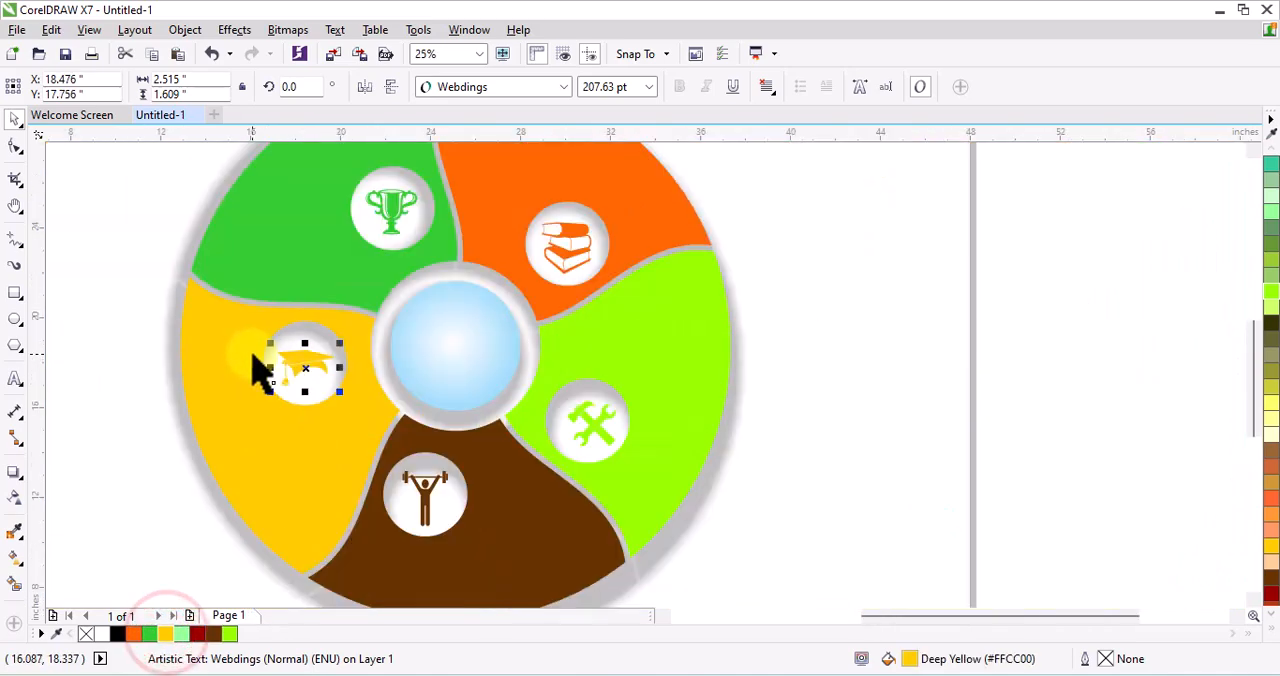
Select the grouped coloured segments and give their outline a white colour
left_click(596, 320)
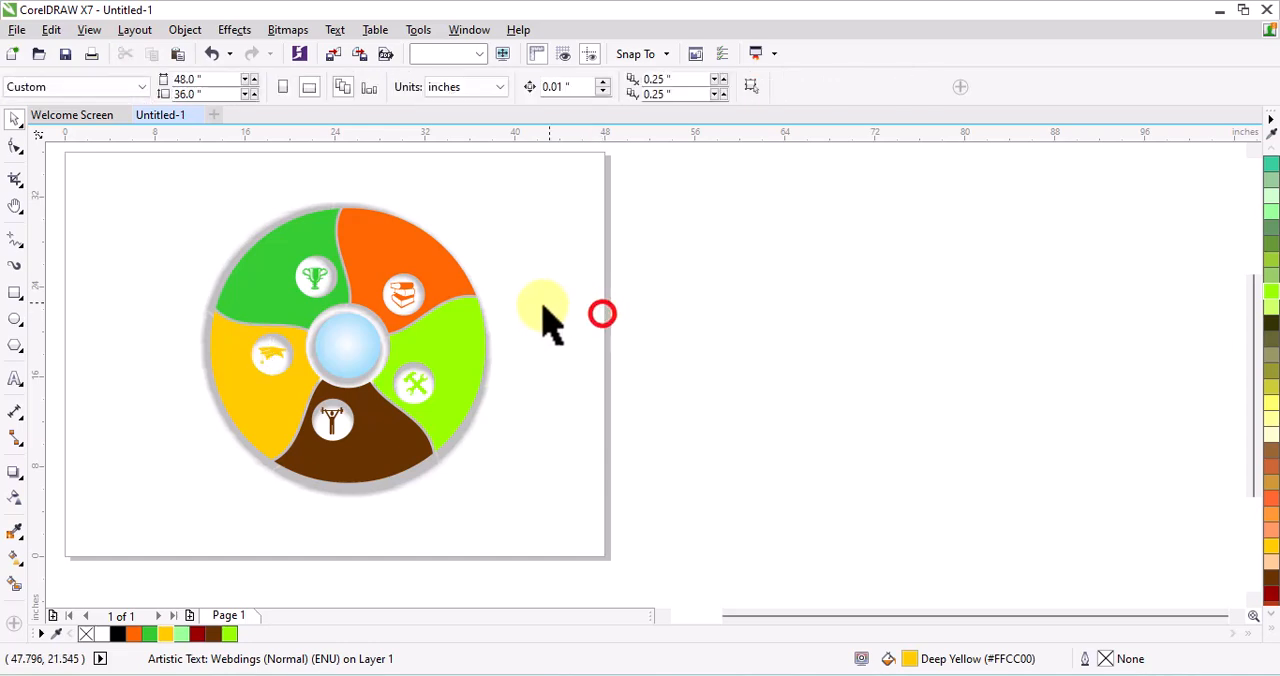
left_click_drag(190, 178, 519, 495)
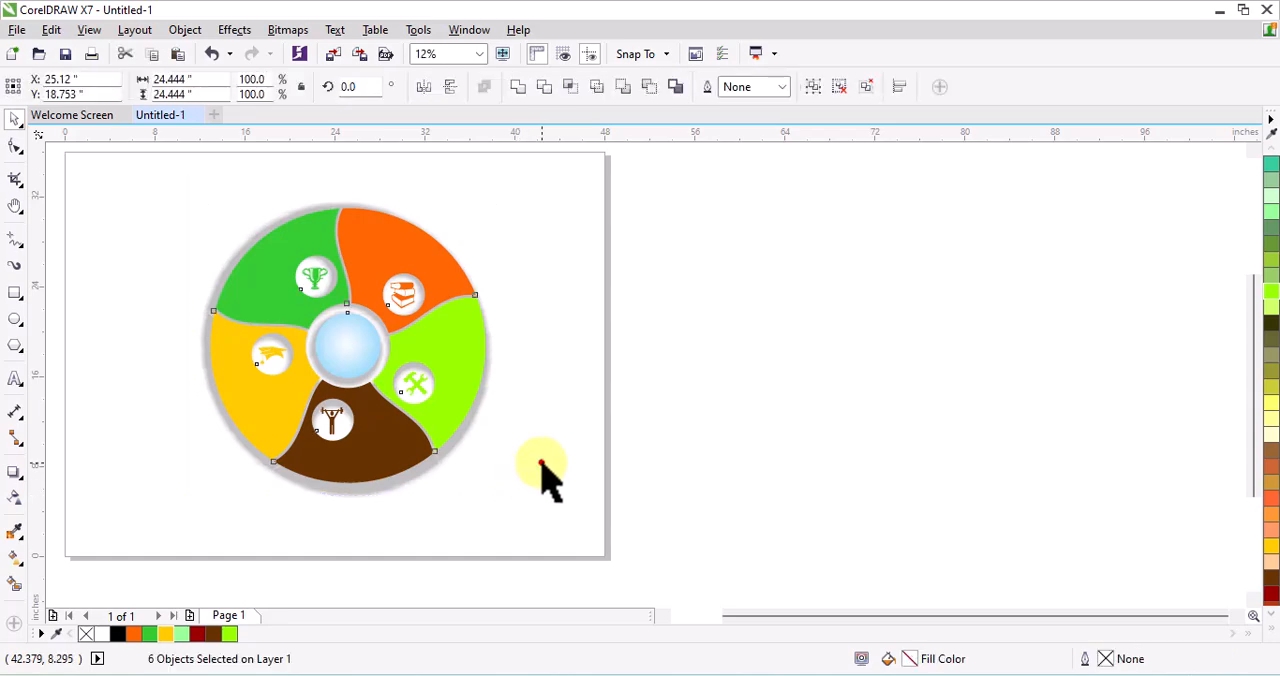
left_click(541, 466)
left_click(398, 443)
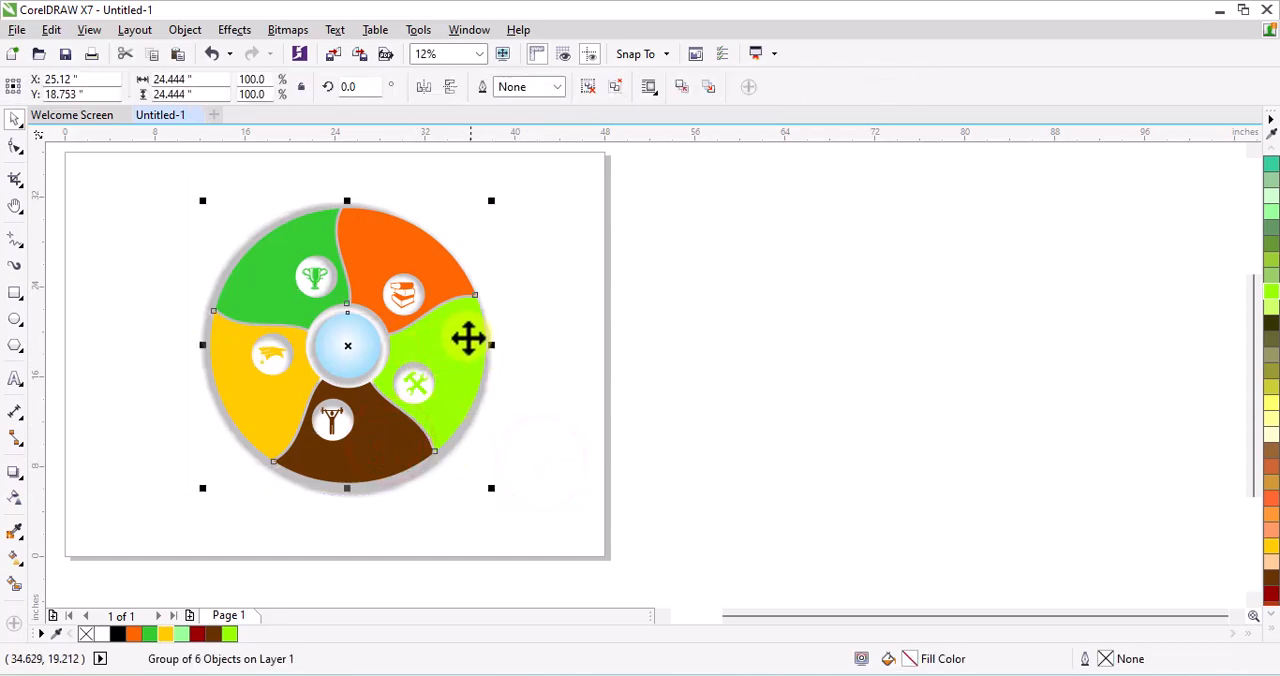
right_click(100, 635)
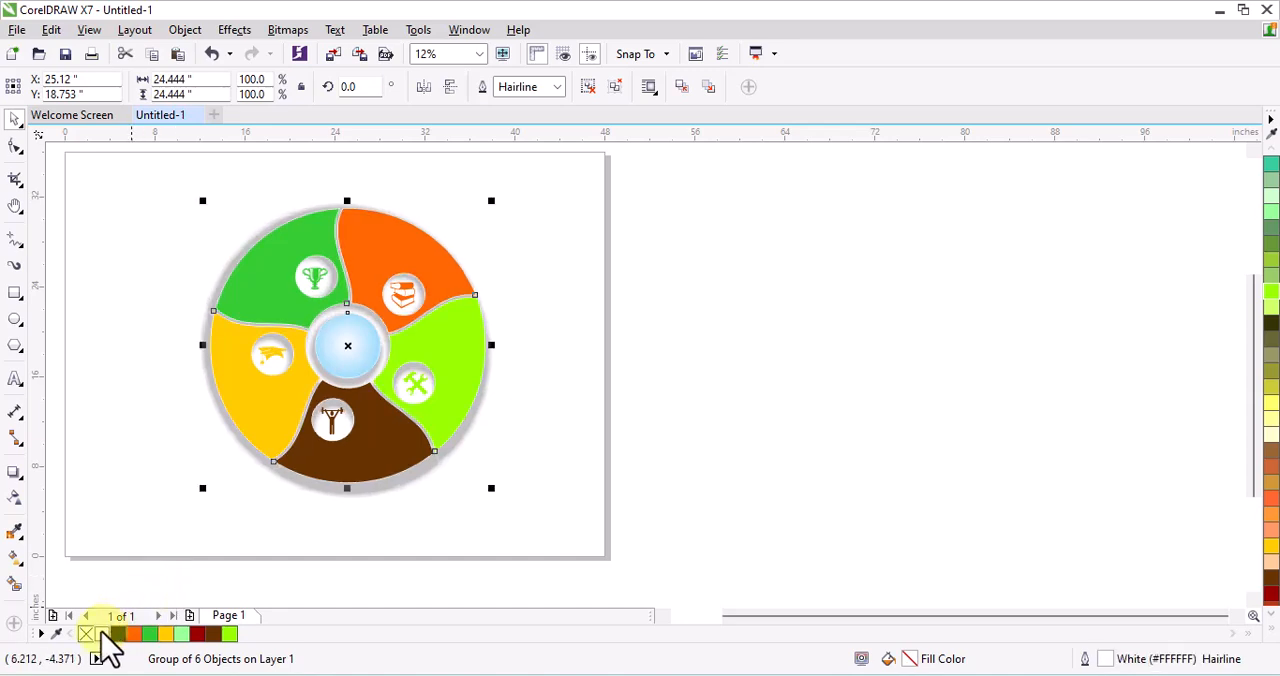
Set the segment group's white outline width to 0.25 in and deselect the group
left_click(559, 87)
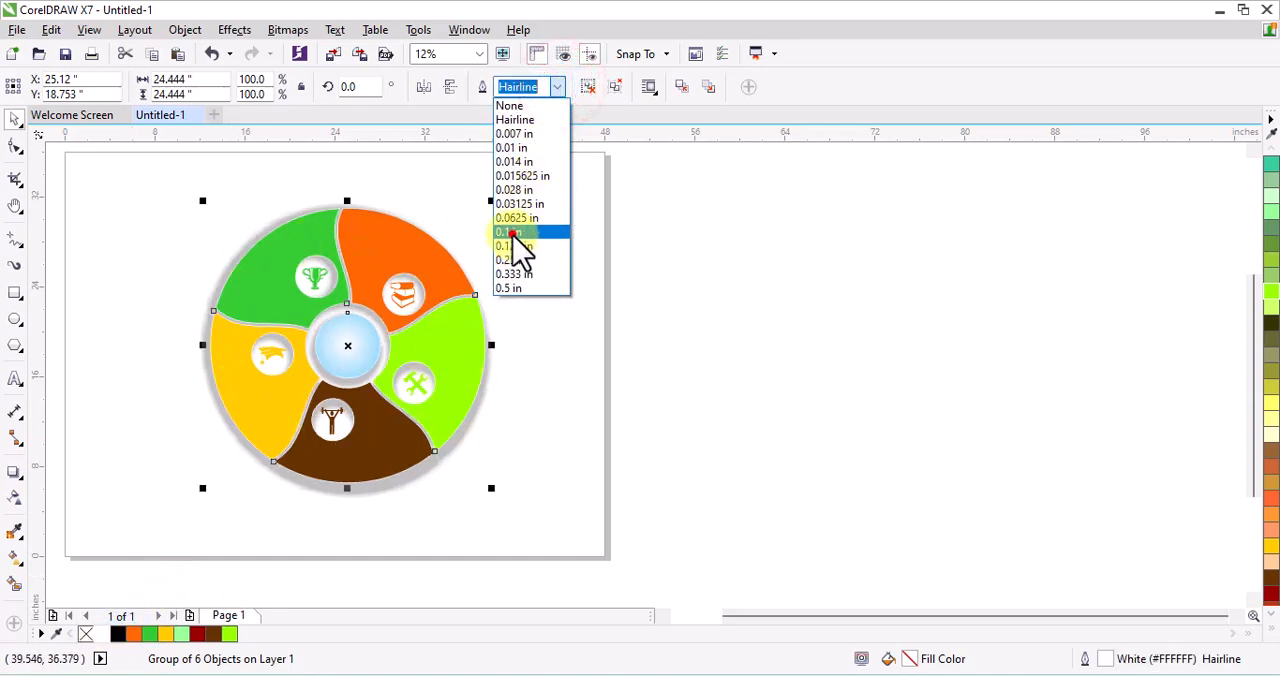
left_click(512, 233)
left_click(557, 88)
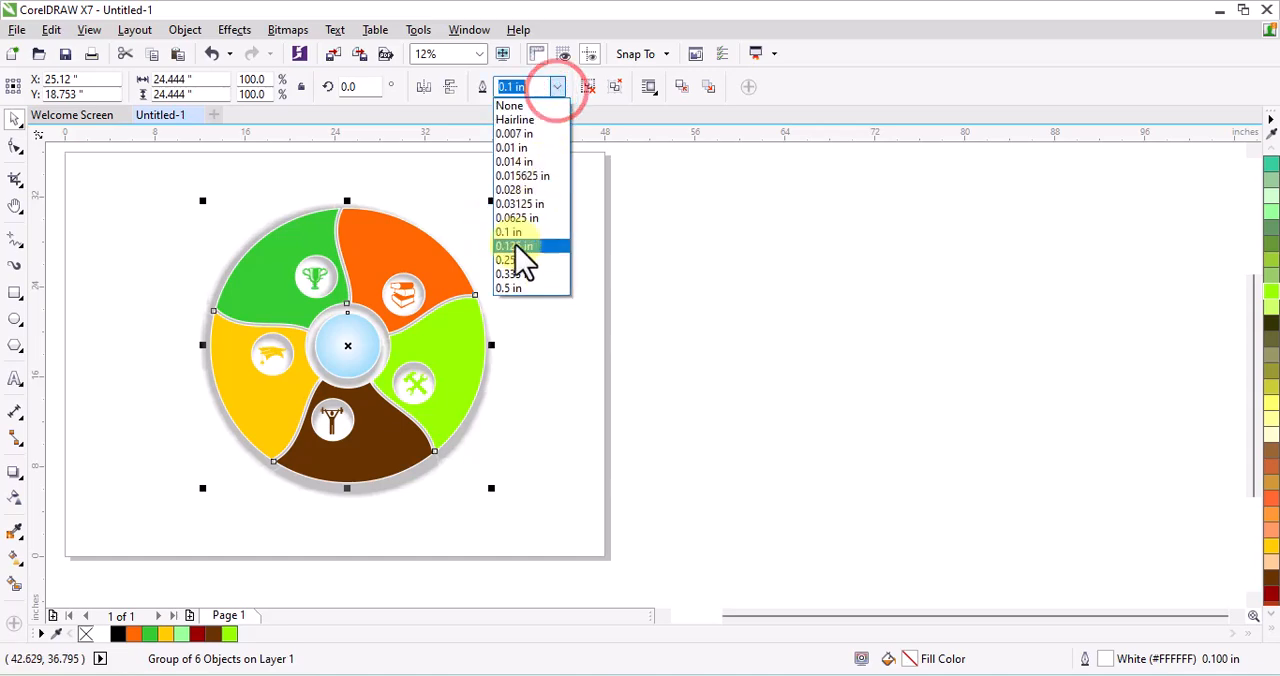
left_click(515, 273)
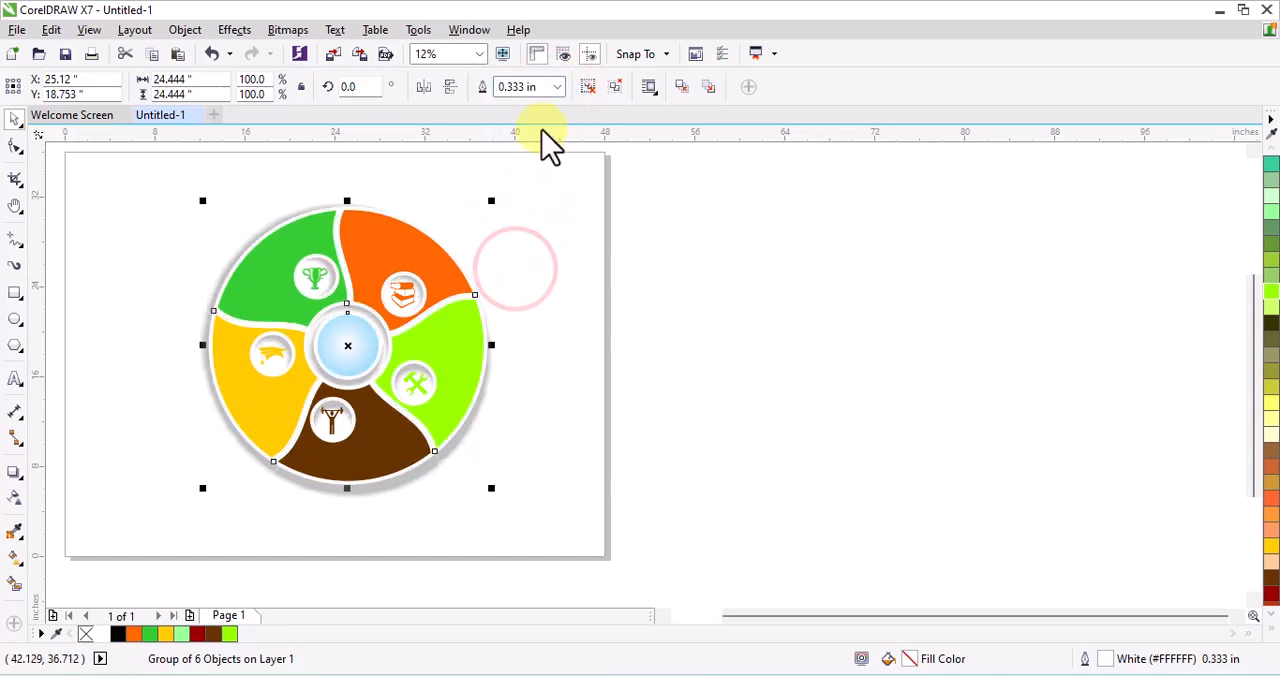
left_click(557, 88)
left_click(510, 254)
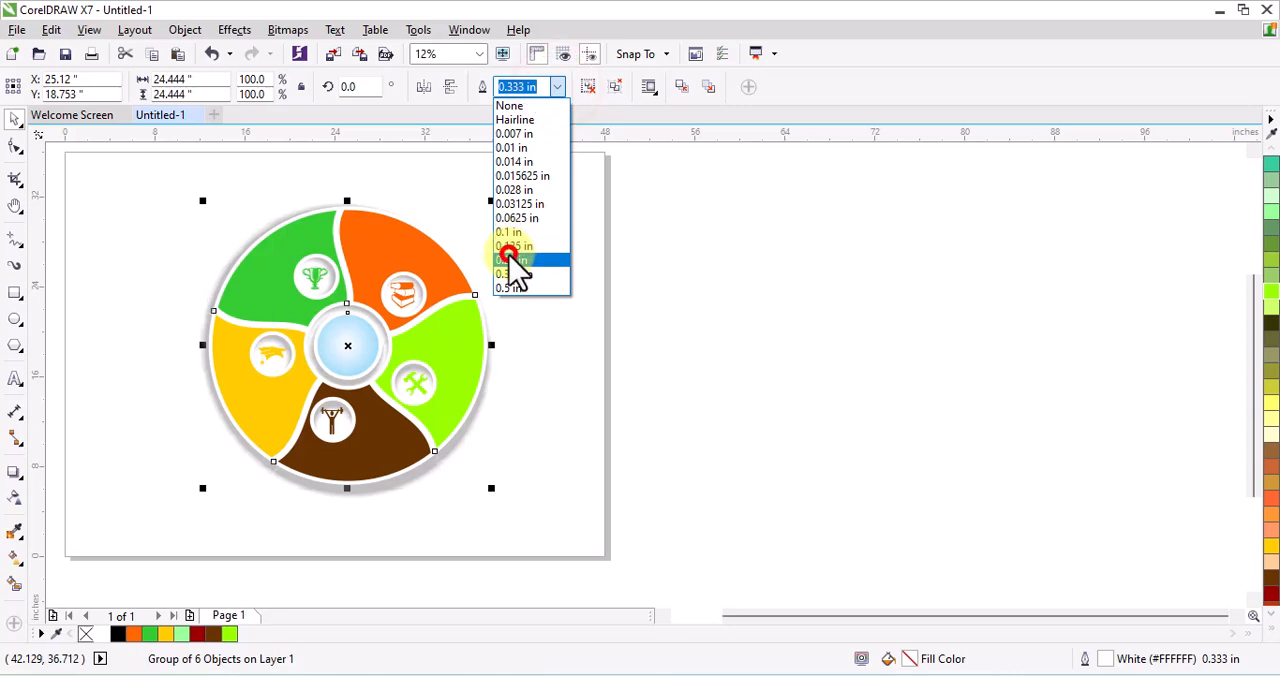
scroll(342, 366, "up", 1)
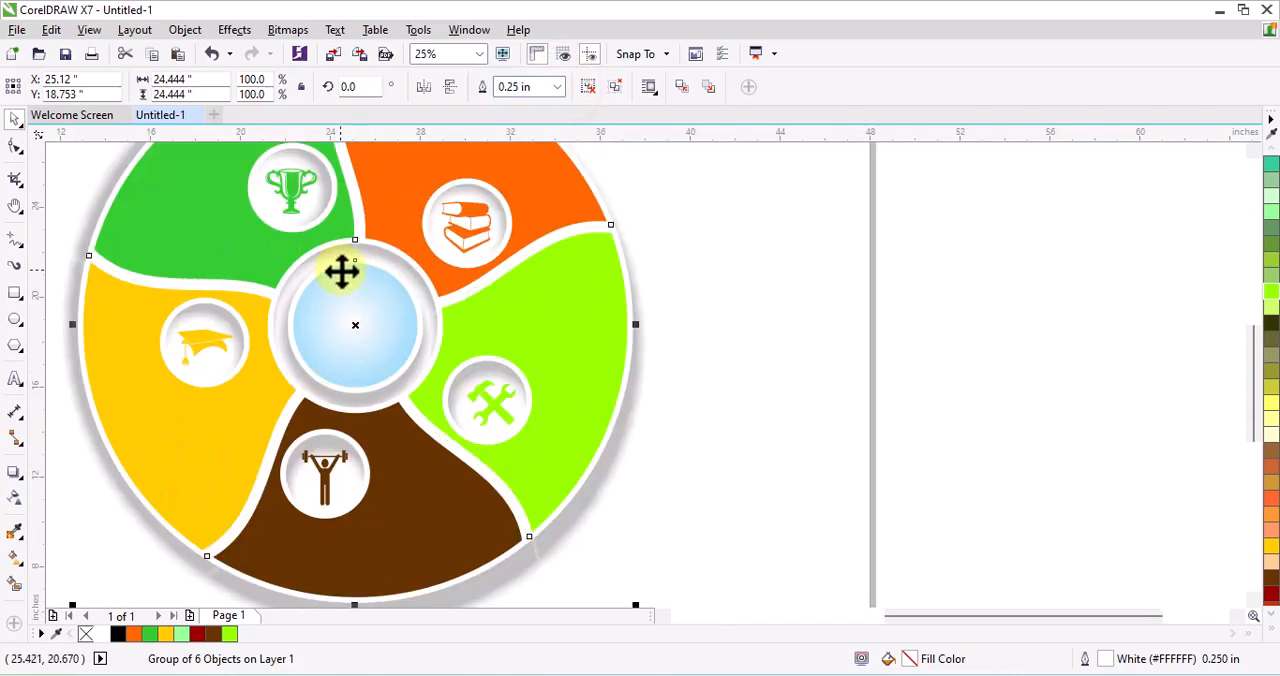
scroll(314, 350, "up", 1)
scroll(283, 316, "down", 1)
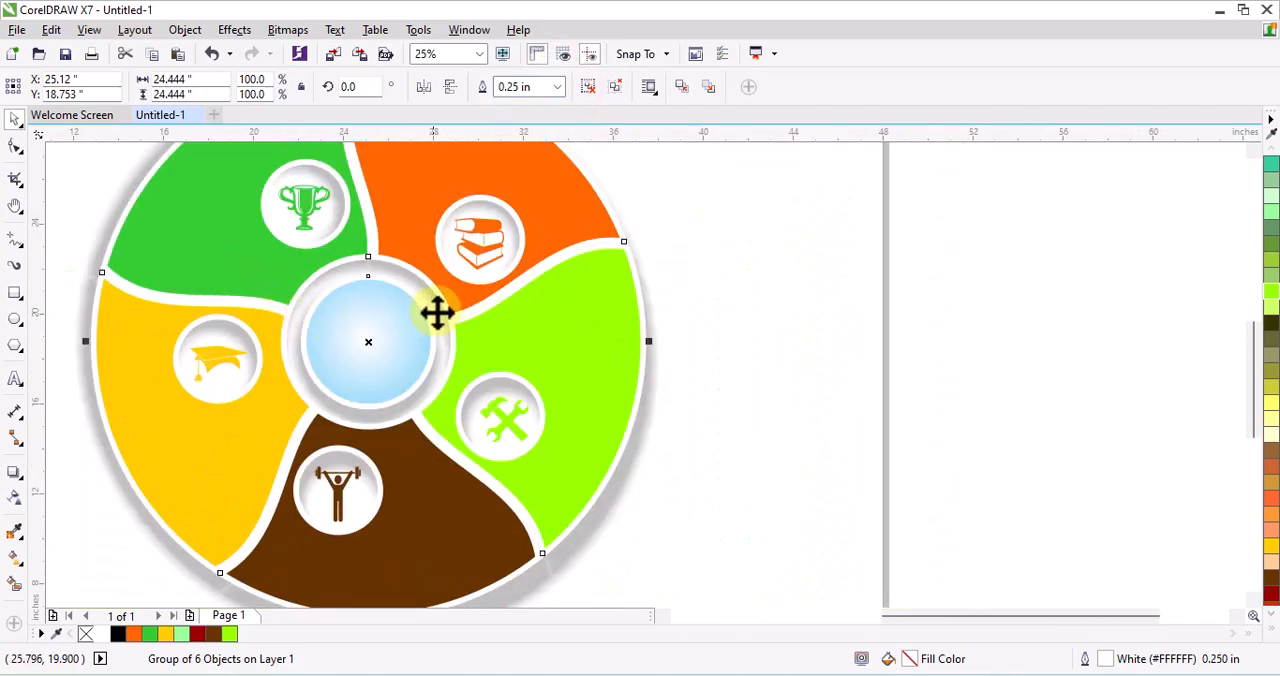
scroll(437, 314, "down", 1)
left_click(587, 293)
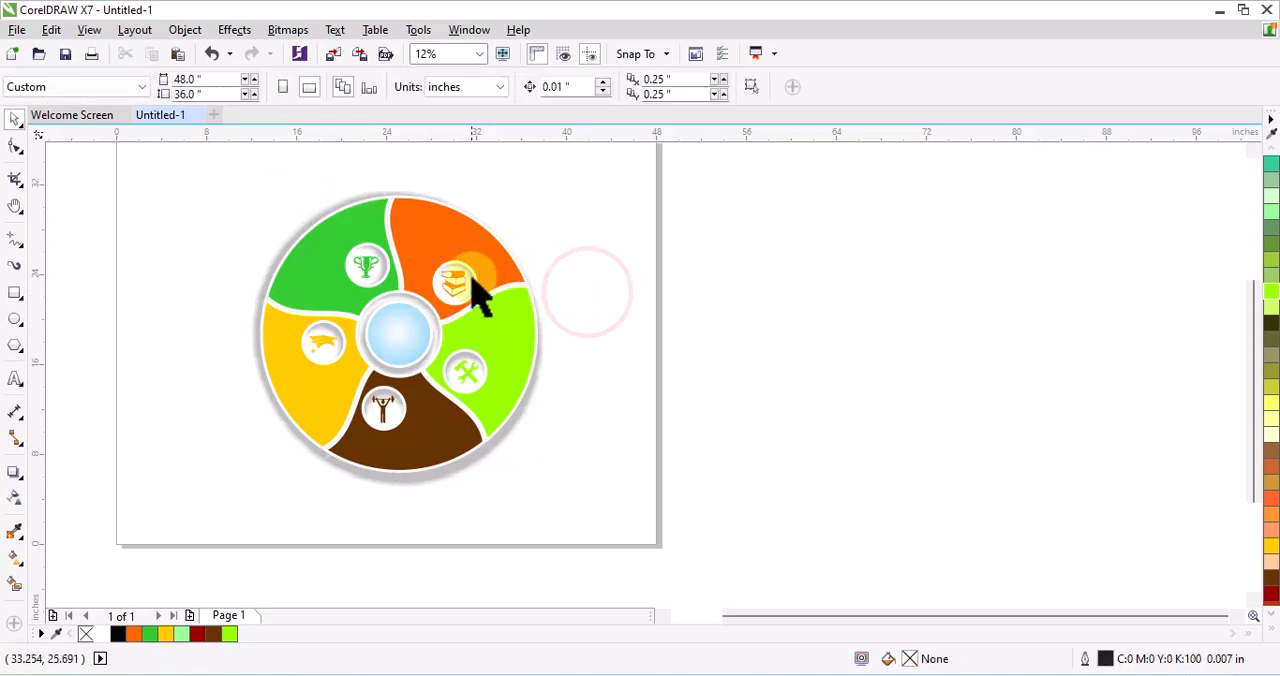
Add the text "01" in Arial Black beyond the wheel's upper right and enlarge it to about 162 pt
left_click(15, 380)
left_click(537, 86)
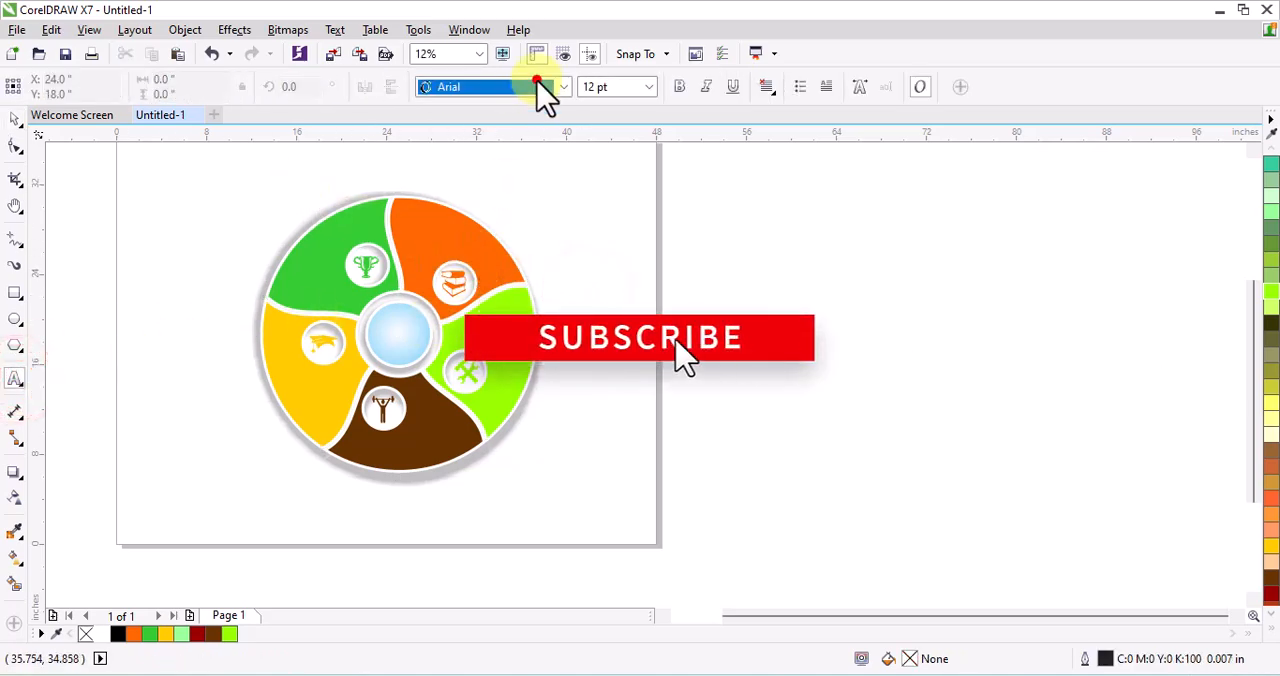
left_click(508, 155)
scroll(570, 171, "up", 1)
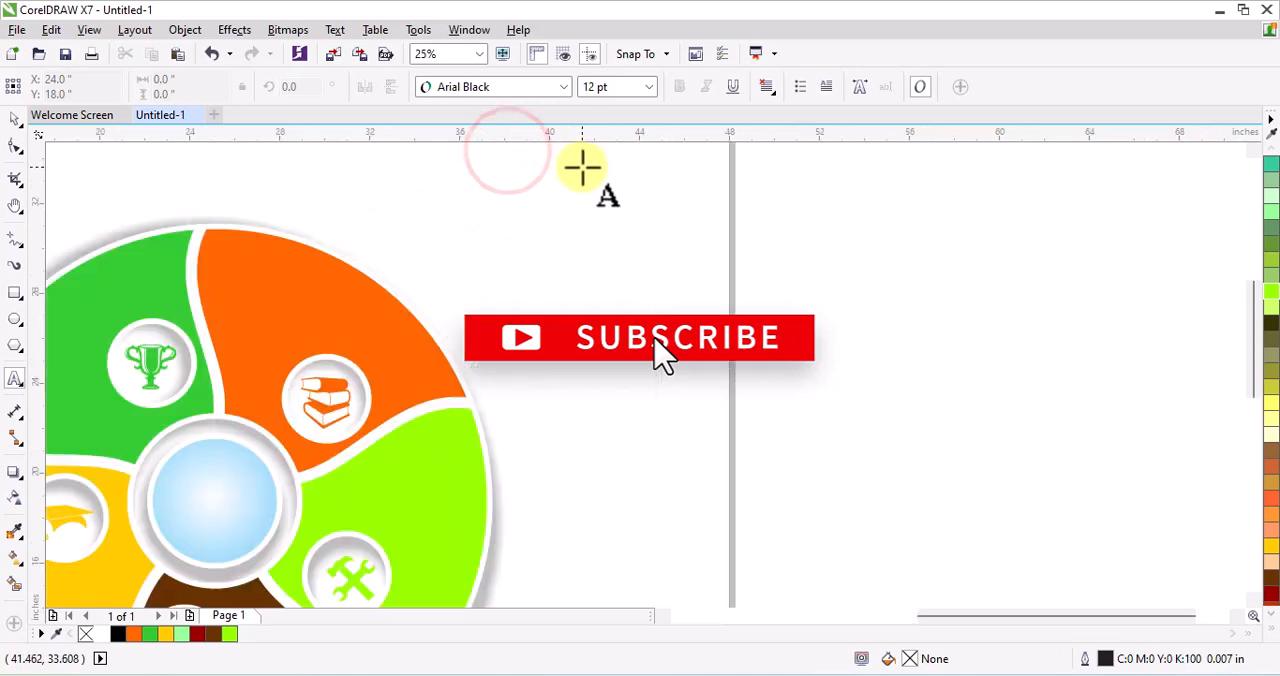
left_click(570, 224)
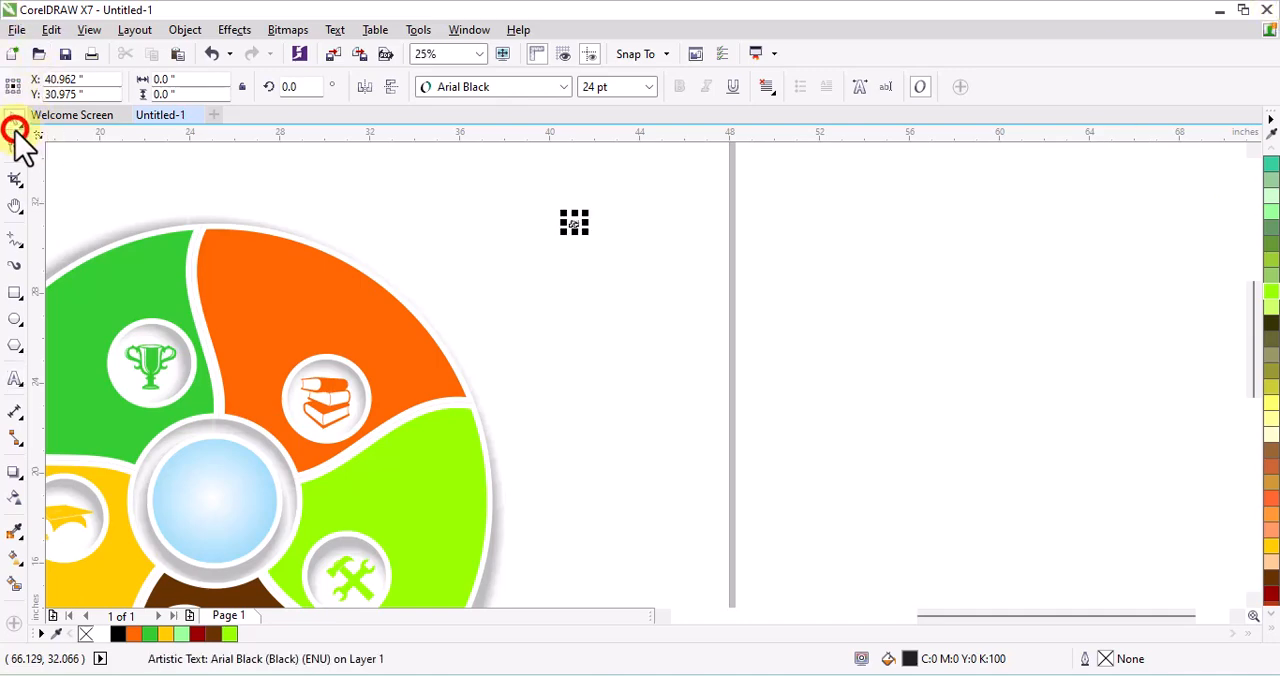
left_click_drag(586, 238, 618, 274)
Duplicate the "01" just below itself, move the original to the top of the orange segment and fill it with white
scroll(646, 241, "down", 1)
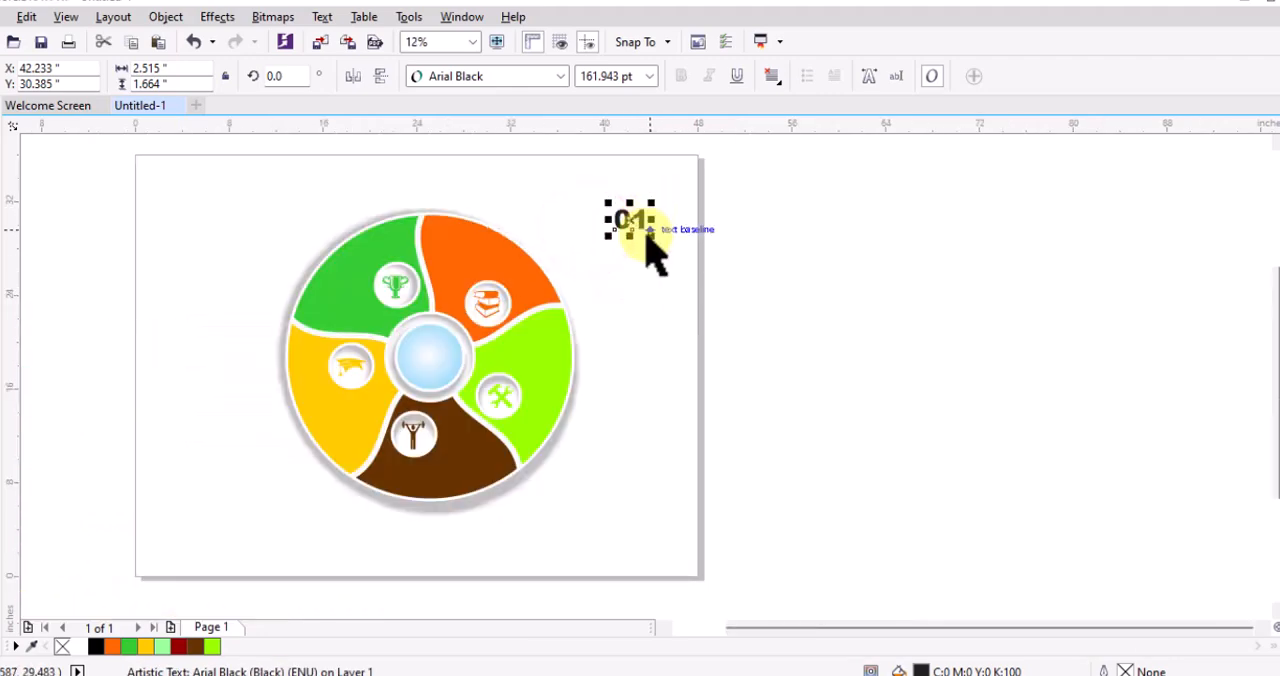
scroll(647, 236, "up", 1)
left_click_drag(616, 202, 616, 278)
right_click(616, 278)
left_click_drag(610, 208, 251, 236)
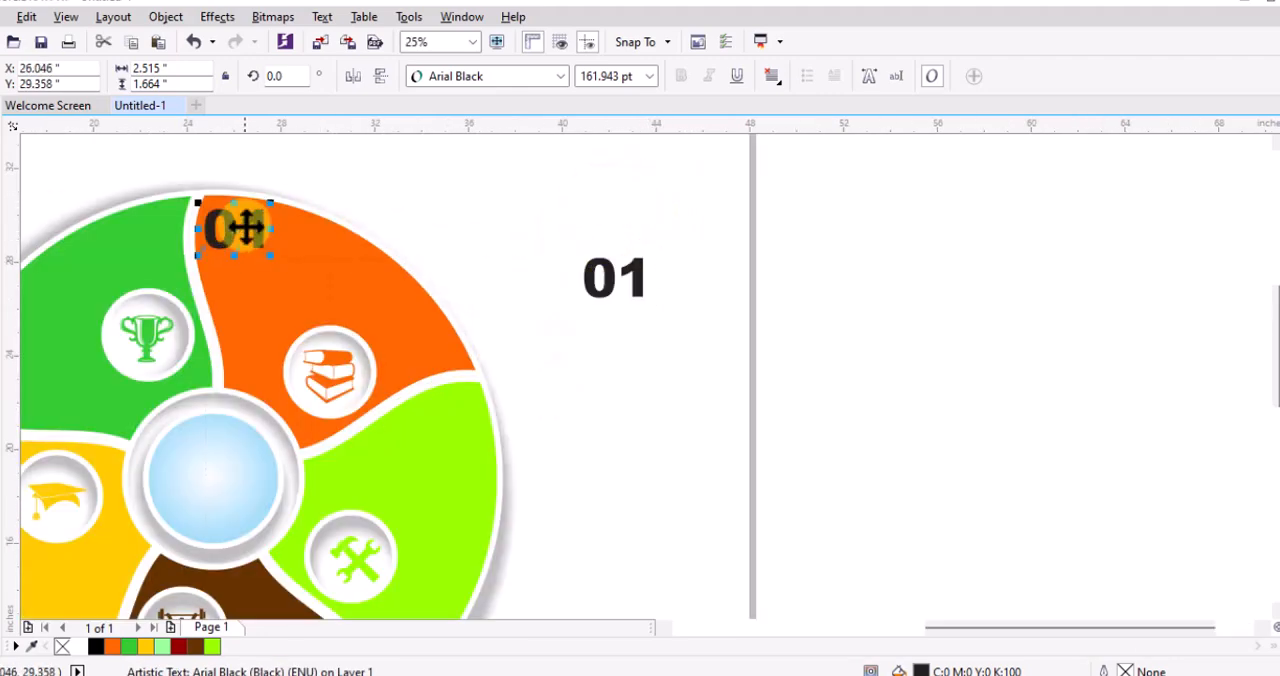
left_click(79, 647)
Change the black "01" copy outside the wheel to "LEARN"
left_click(604, 284)
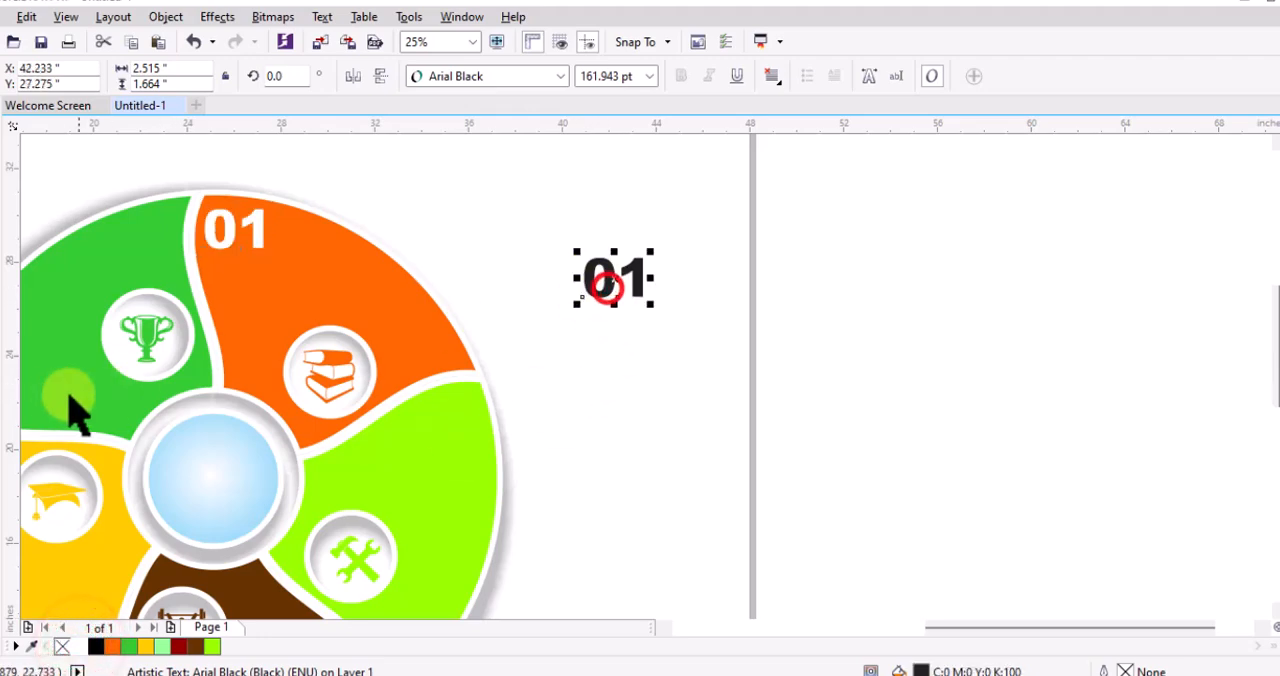
left_click(2, 377)
double_click(608, 278)
key("BackSpace")
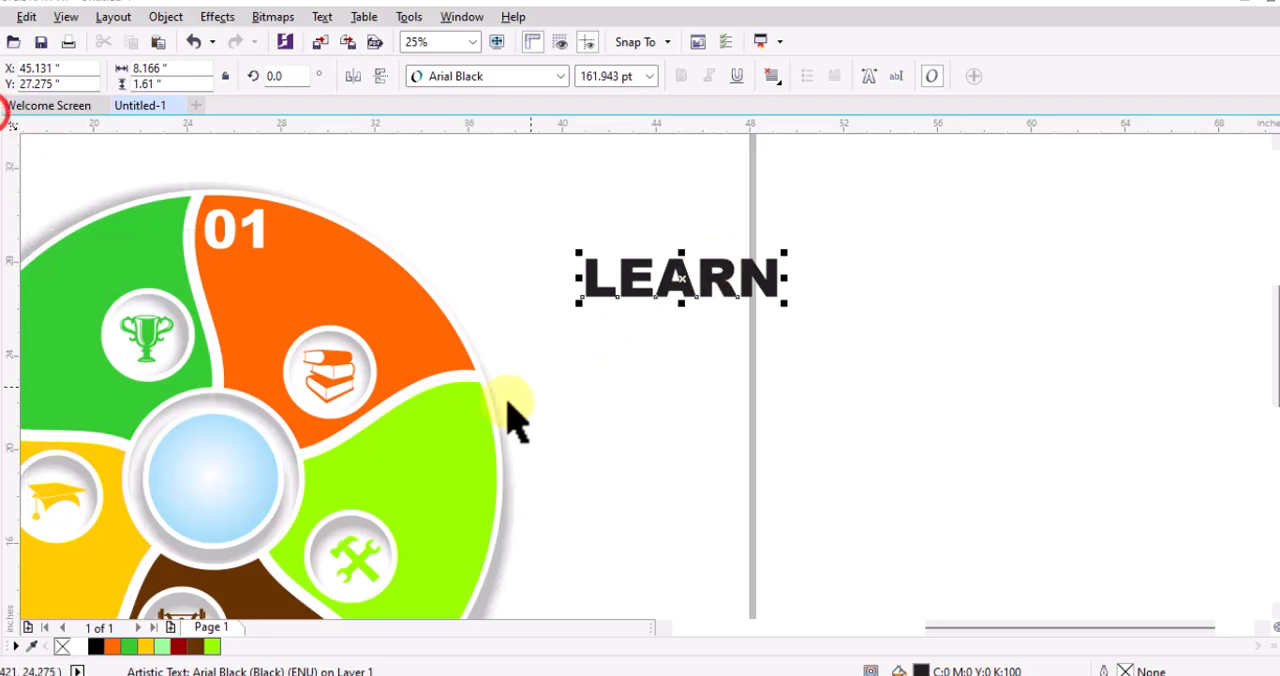
Move "LEARN" under the 01 in the orange segment, shrink it to about 119 pt and fill it with white
left_click_drag(682, 279, 320, 286)
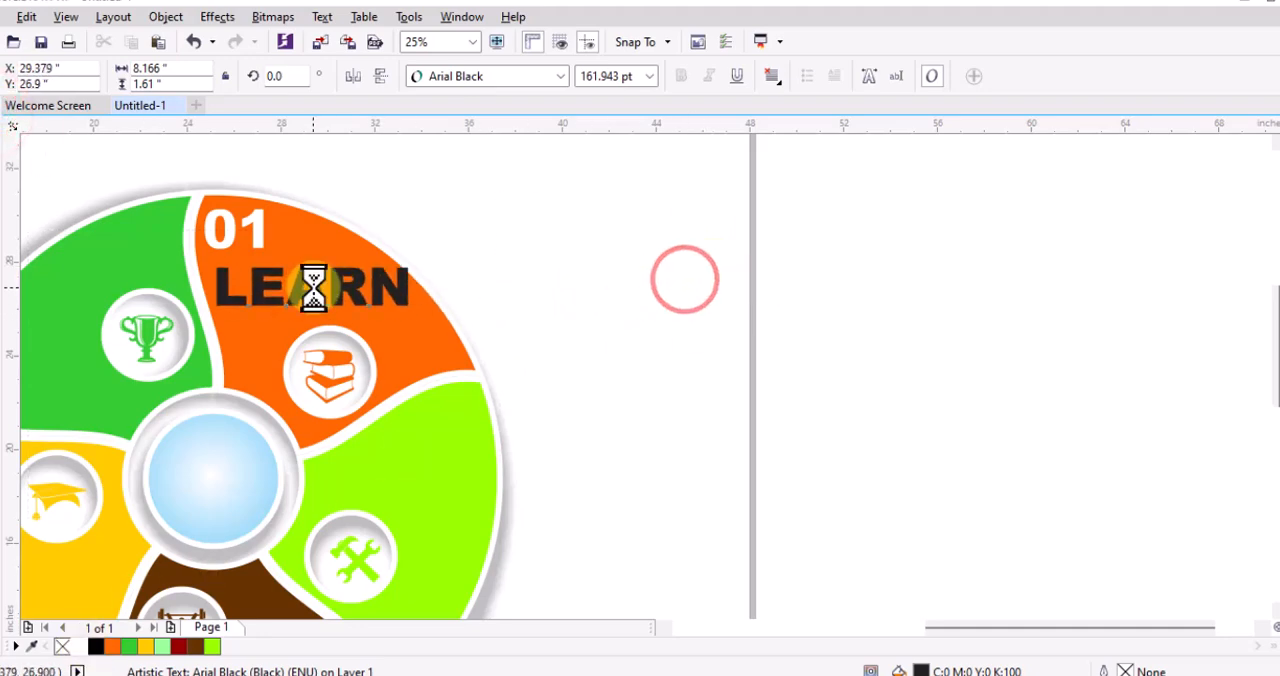
left_click_drag(414, 306, 375, 296)
left_click(78, 646)
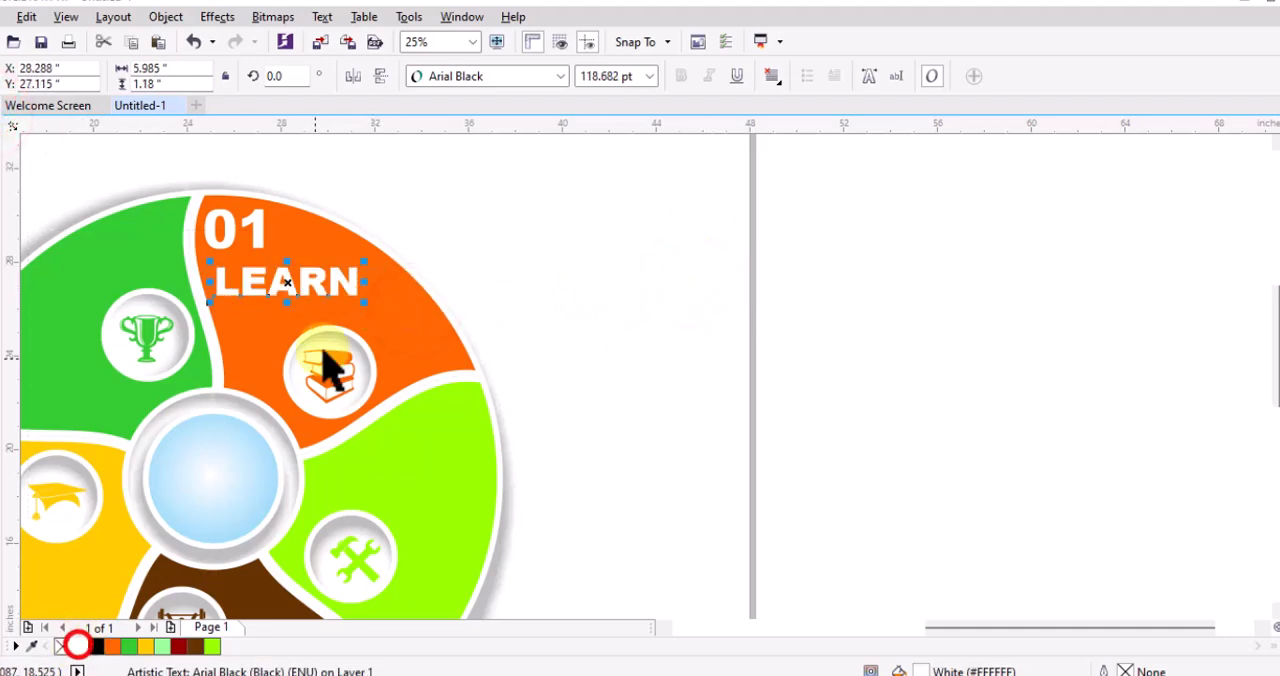
left_click(483, 217)
Copy "01" and "LEARN" from the orange segment into the upper part of the lime segment
left_click(403, 186)
scroll(399, 246, "down", 1)
left_click(536, 197)
left_click(475, 186)
left_click_drag(475, 188, 432, 339)
left_click(520, 335)
scroll(428, 332, "up", 1)
Change the lime segment's texts to "02" and "SKILL", and shift "SKILL" slightly towards the wheel's edge
left_click(12, 386)
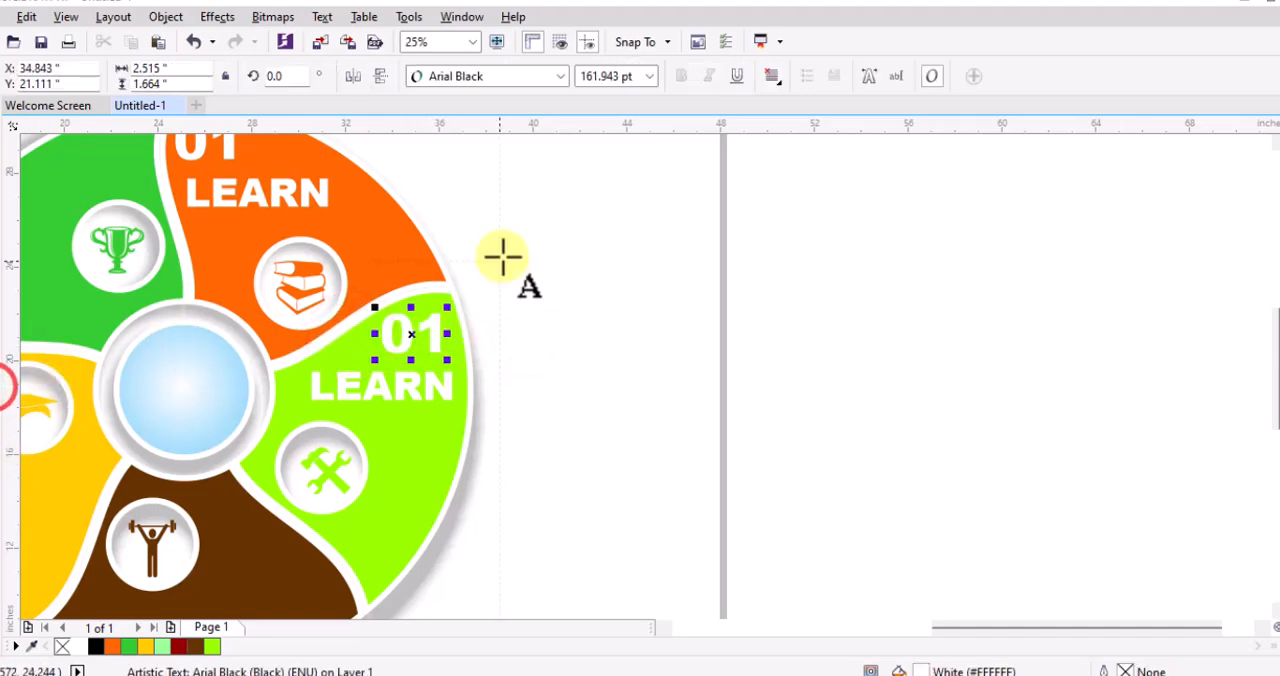
left_click(503, 257)
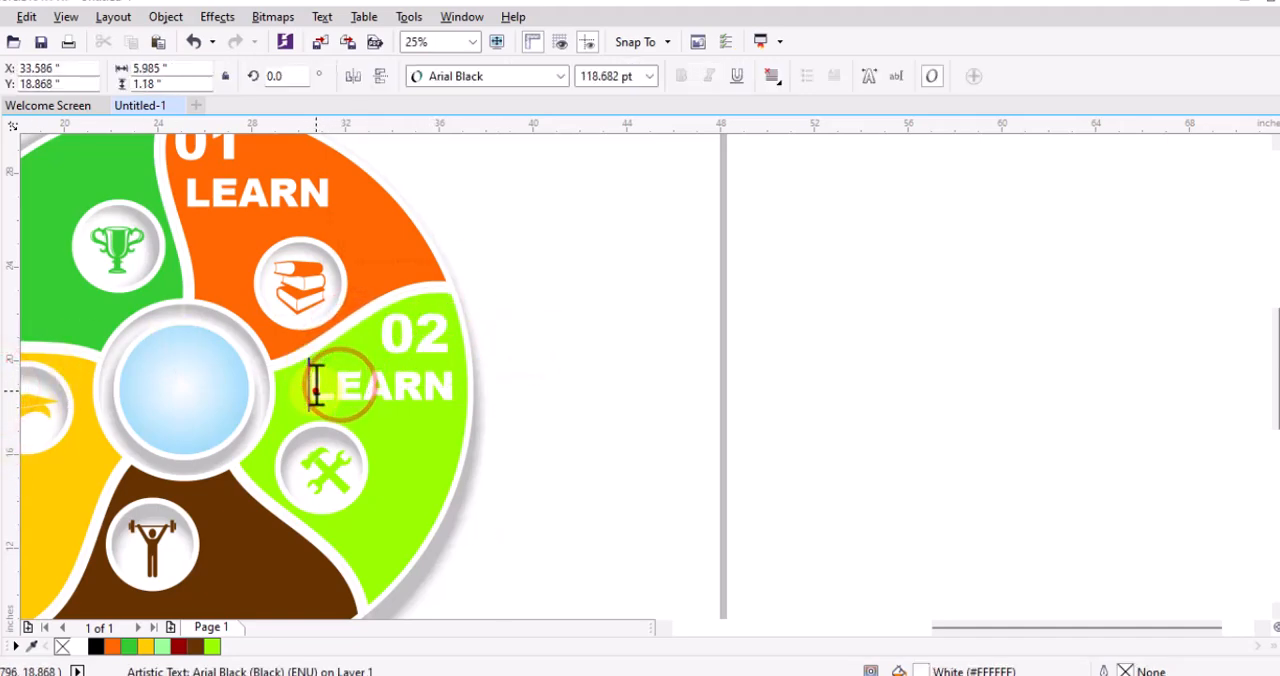
left_click_drag(313, 385, 465, 388)
type("SIK")
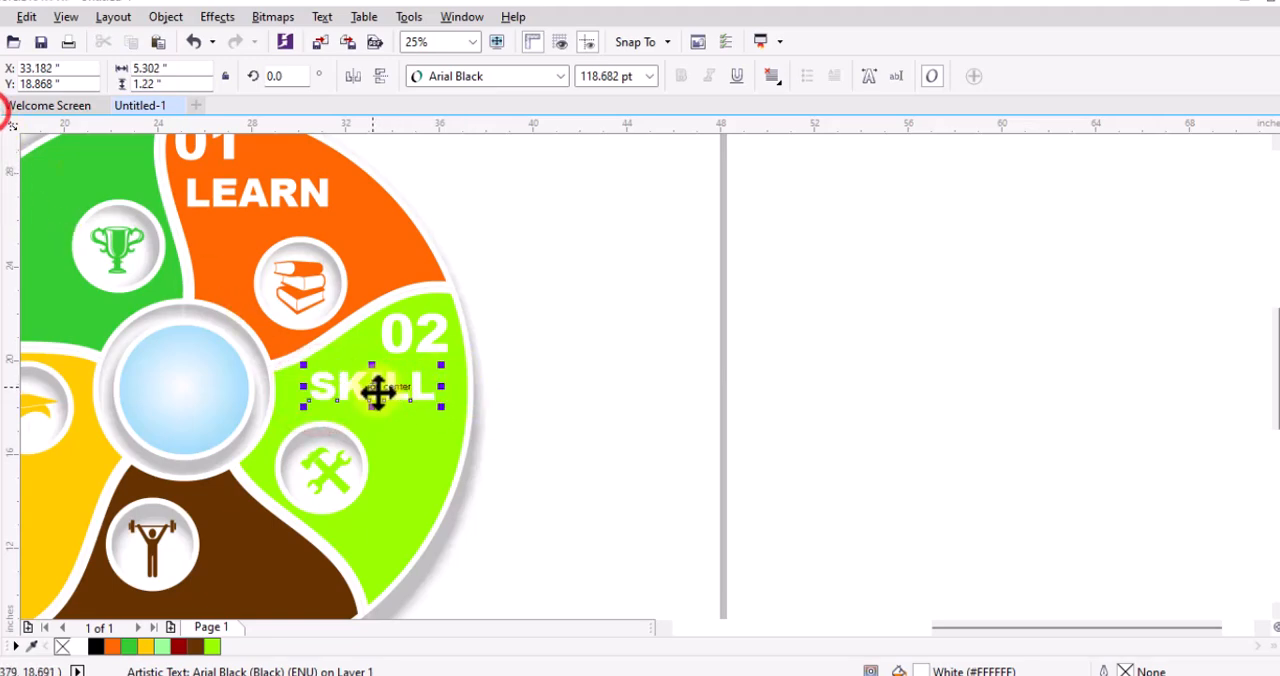
left_click_drag(376, 393, 406, 393)
Copy "02" from the lime segment into the brown segment's lower right and change it to "03"
scroll(694, 297, "down", 2)
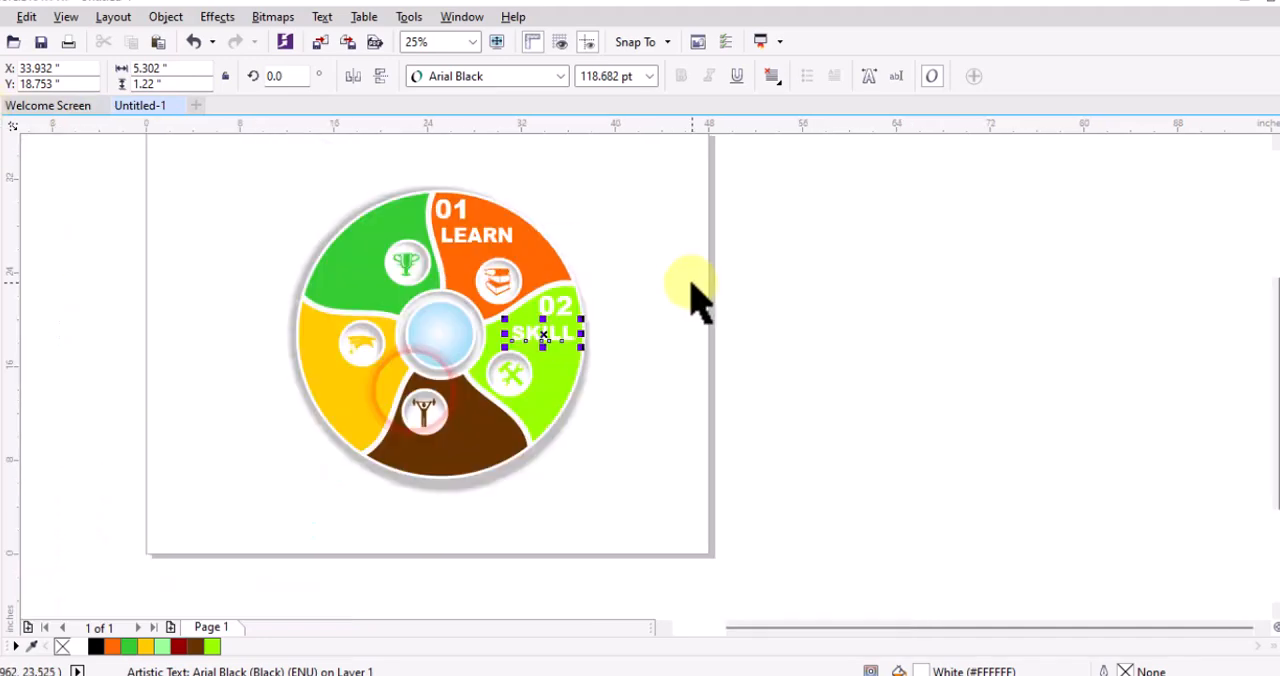
scroll(543, 408, "up", 2)
left_click_drag(610, 202, 503, 460)
left_click(2, 372)
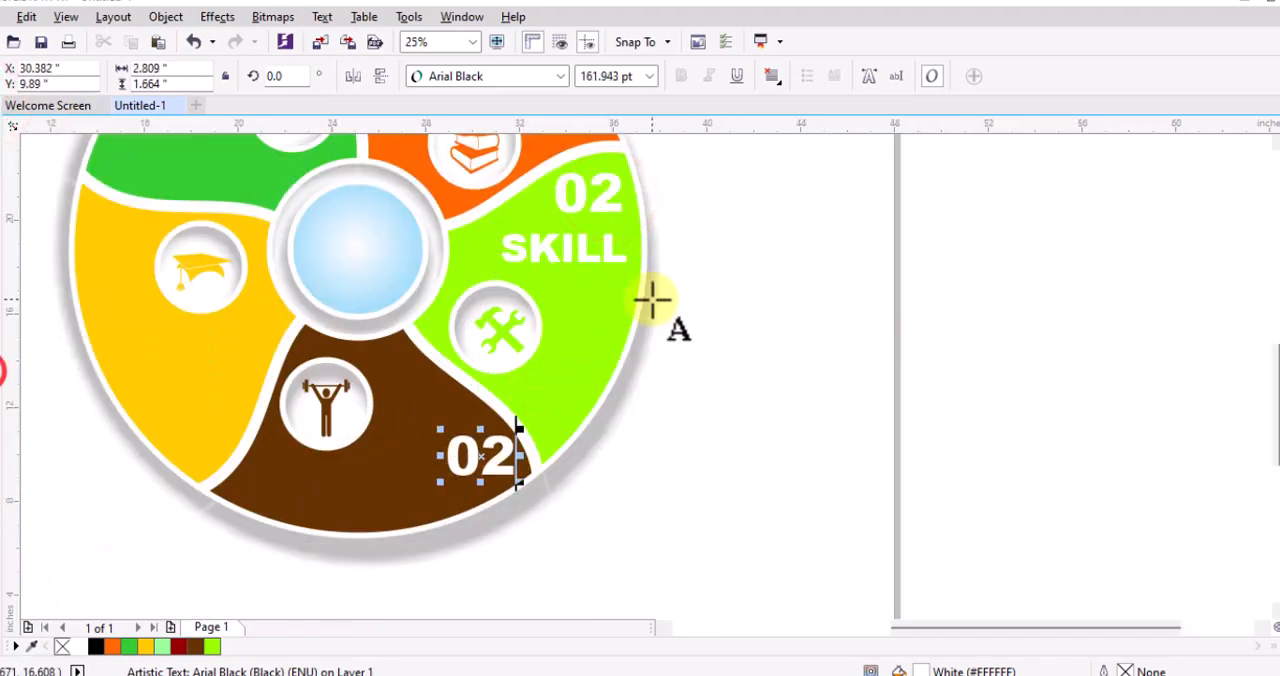
type("3")
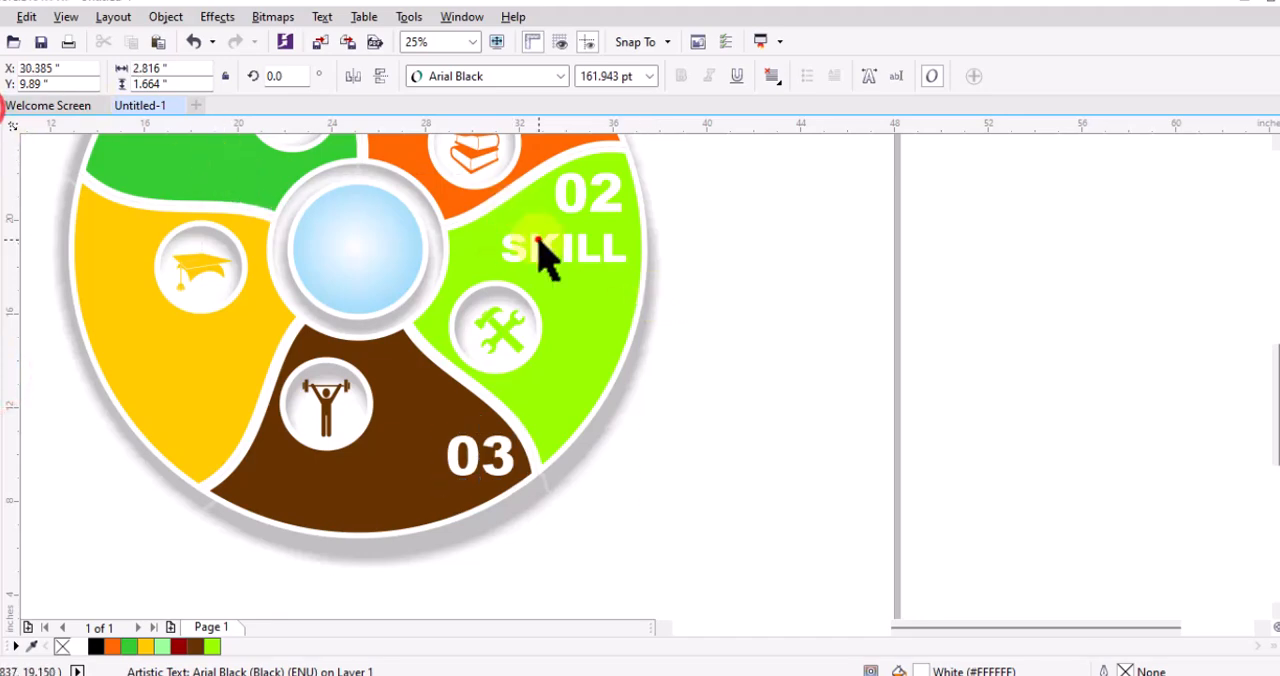
Copy "SKILL" into the brown segment, change it to "PRACTICE" and position it below the weightlifter, clear of the 03
left_click_drag(540, 250, 351, 492)
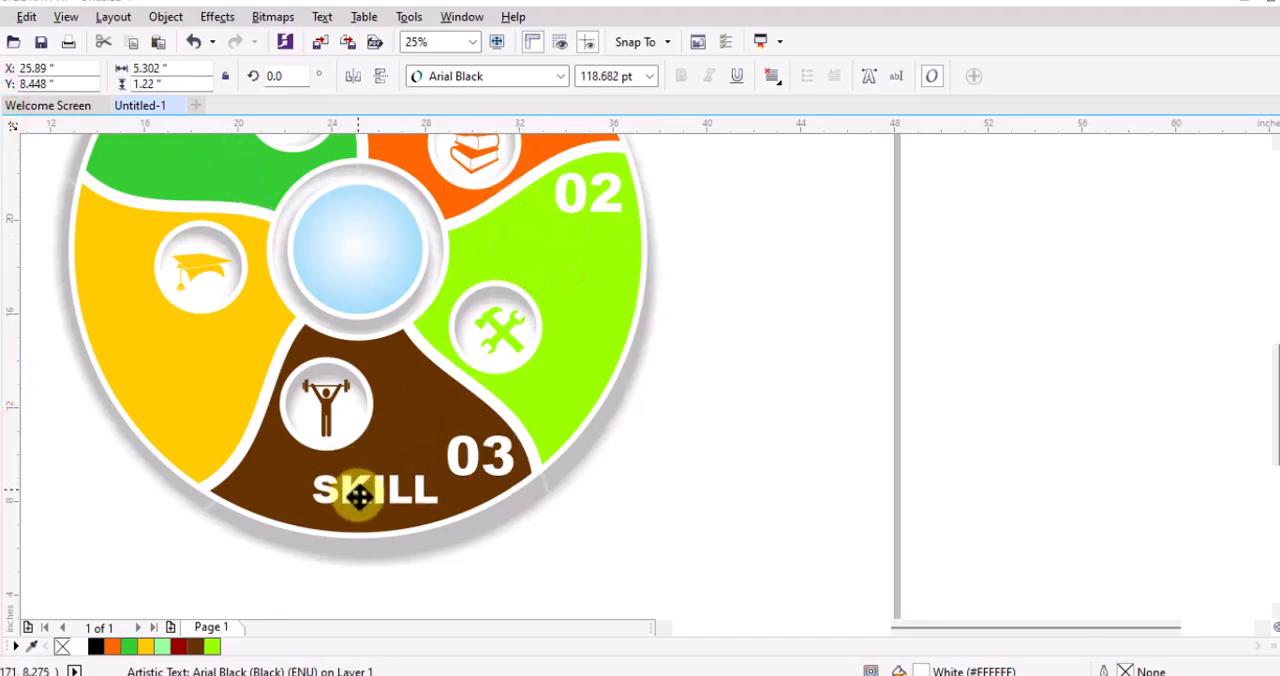
key("ctrl+a")
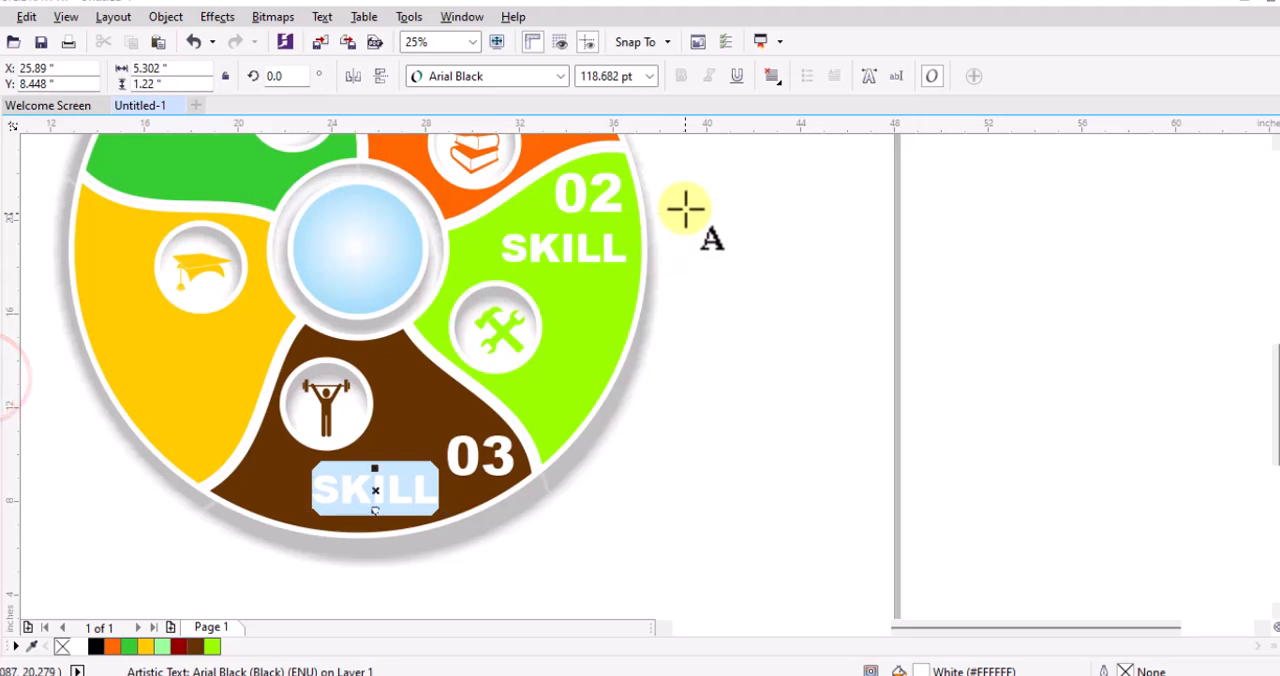
type("PRACTICE")
left_click(0, 106)
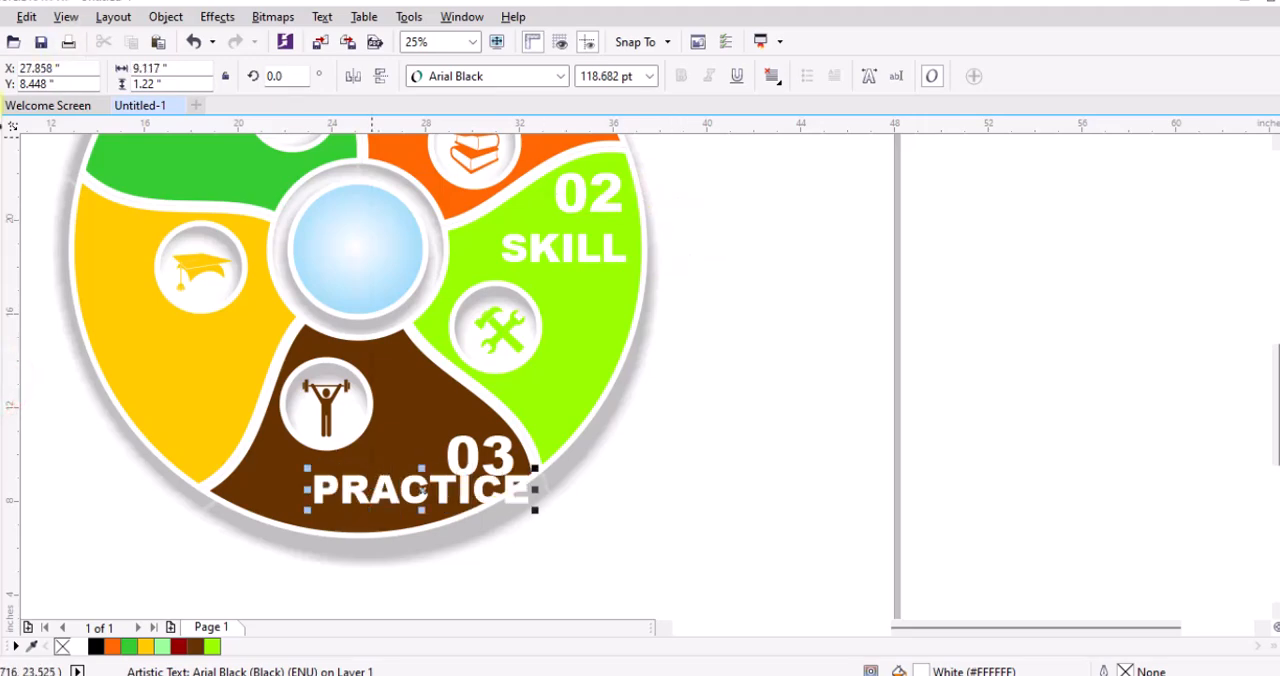
left_click_drag(423, 490, 352, 494)
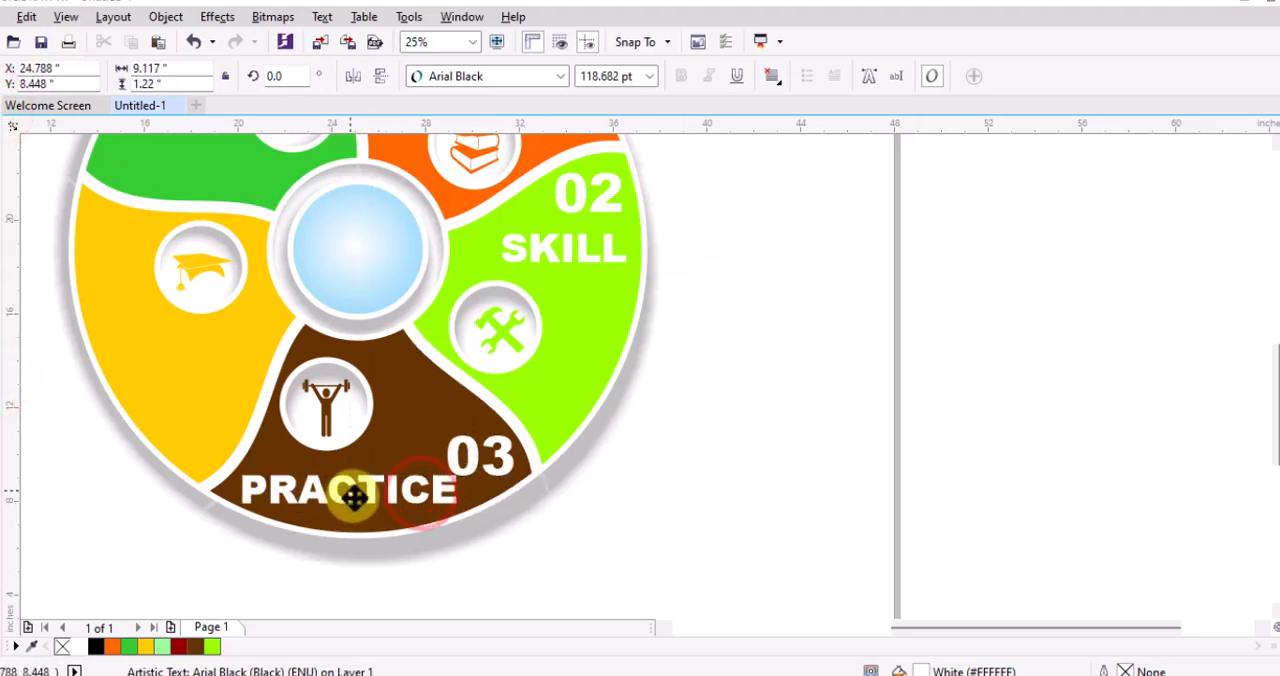
Rotate the brown segment's "03" to an angle of 315°
scroll(520, 350, "down", 1)
scroll(538, 355, "up", 1)
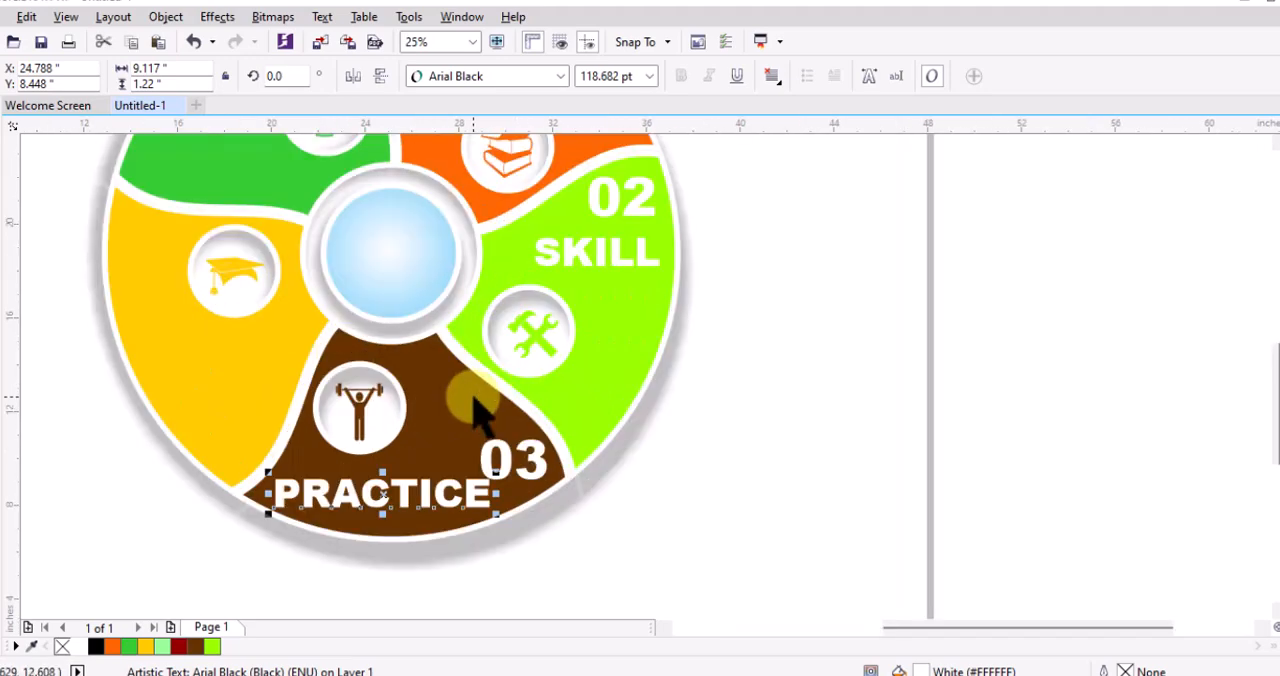
left_click_drag(534, 467, 569, 485)
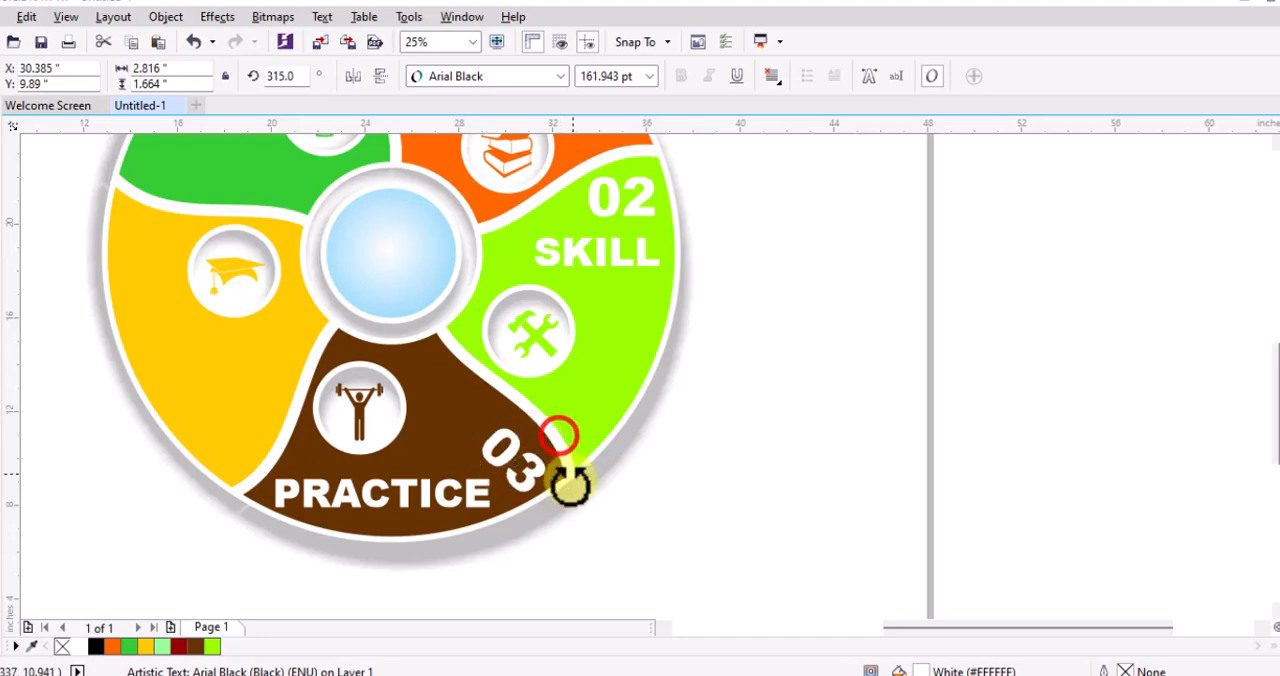
Shrink "PRACTICE" to about 83 pt, rotate it to about 298° and place it between the weightlifter and the 03
left_click(445, 495)
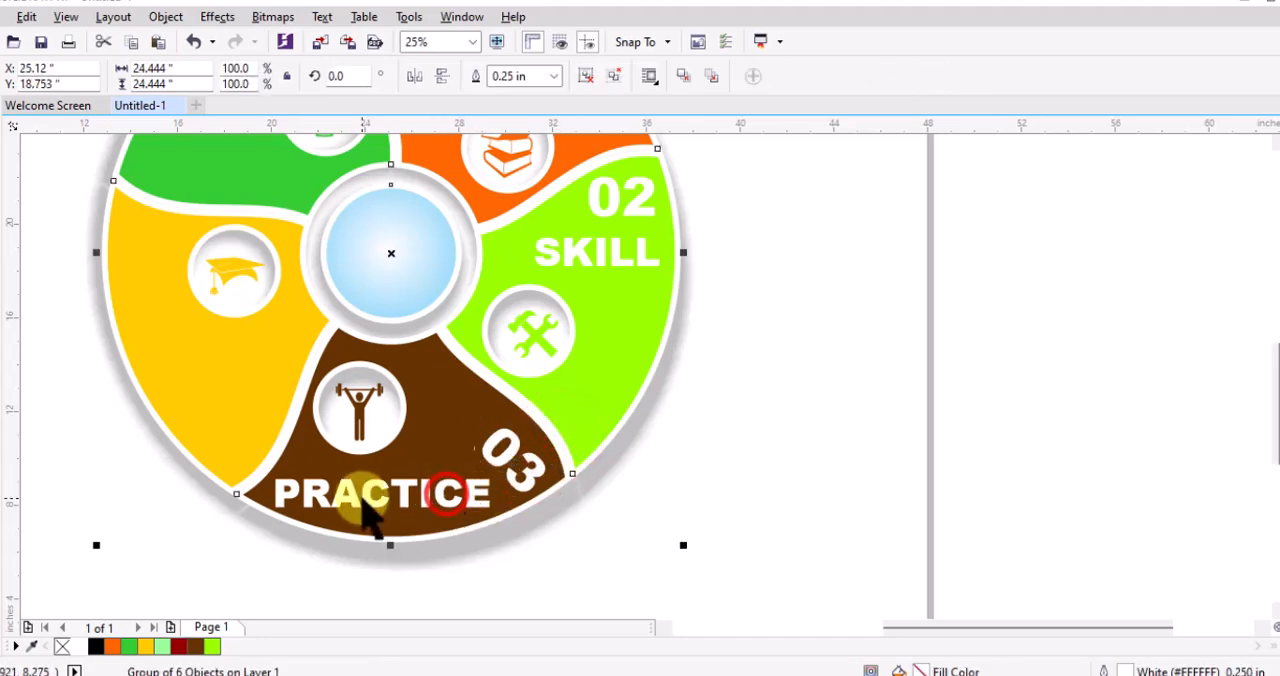
left_click(346, 497)
mouse_move(499, 511)
left_mouse_down()
mouse_move(460, 496)
mouse_move(429, 563)
mouse_move(400, 571)
mouse_move(524, 549)
mouse_move(484, 516)
left_mouse_up()
left_click(455, 490)
left_click(586, 535)
left_click(495, 536)
left_click_drag(452, 456, 470, 457)
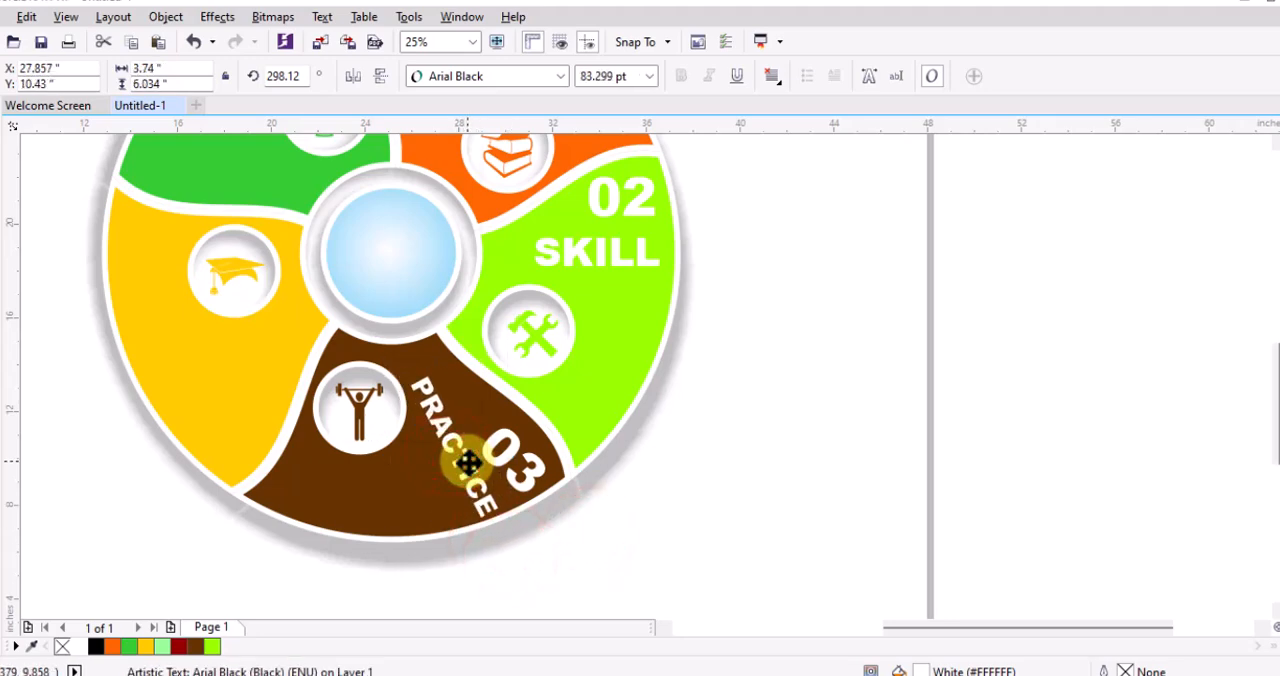
Rotate "03" further so its slant matches the "PRACTICE" text beside it
left_click(540, 491)
left_click_drag(560, 508, 541, 517)
left_click(640, 504)
Copy the "01" label into the lower part of the yellow segment and change it to "04"
scroll(619, 471, "down", 1)
left_click(618, 474)
left_click(527, 264)
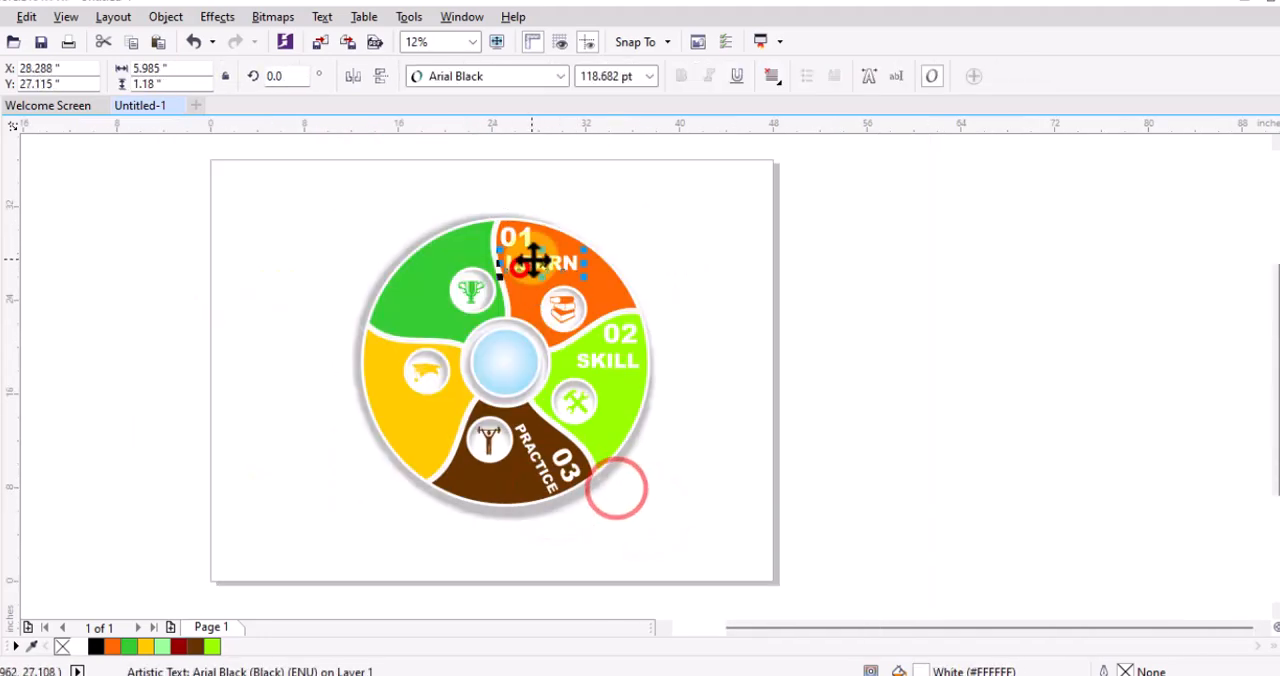
left_click(528, 241)
left_click_drag(528, 241, 452, 422)
scroll(436, 465, "up", 2)
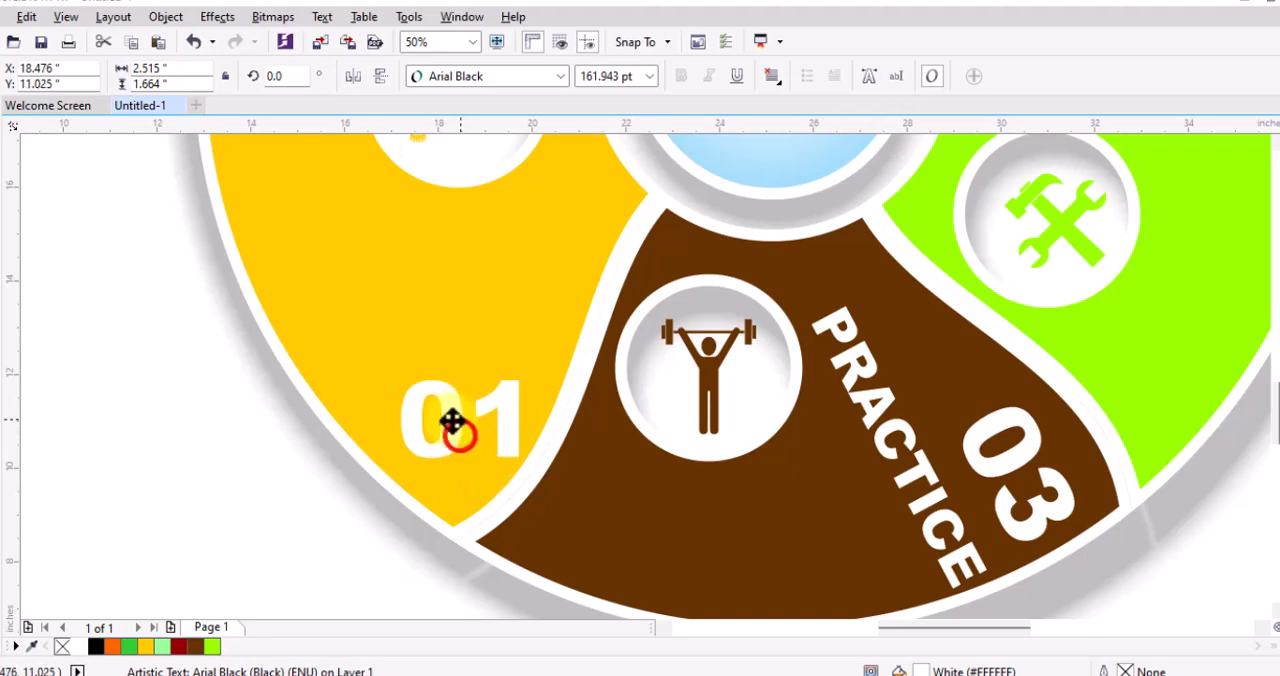
left_click(8, 465)
key("BackSpace")
type("4")
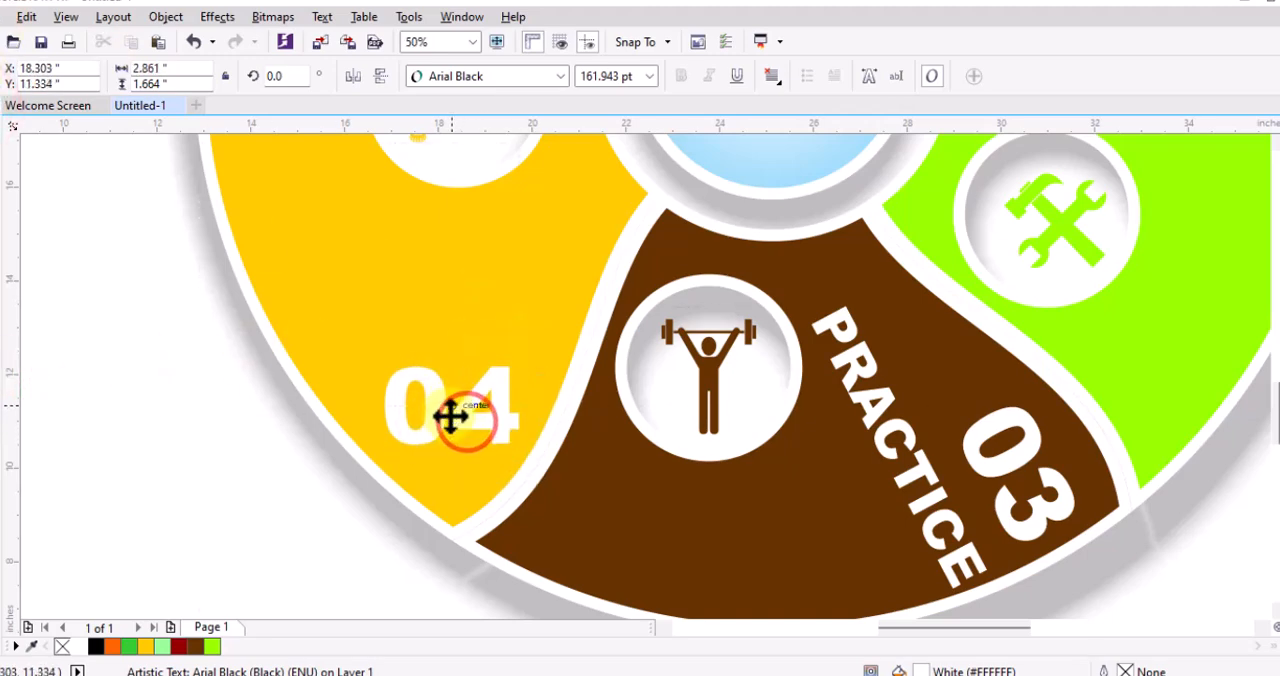
Copy "LEARN" into the yellow segment above the 04 and change it to "MASTER YOUR FIELD", broken into two lines after "MASTER"
scroll(691, 294, "down", 2)
scroll(790, 280, "up", 1)
left_click_drag(772, 200, 519, 492)
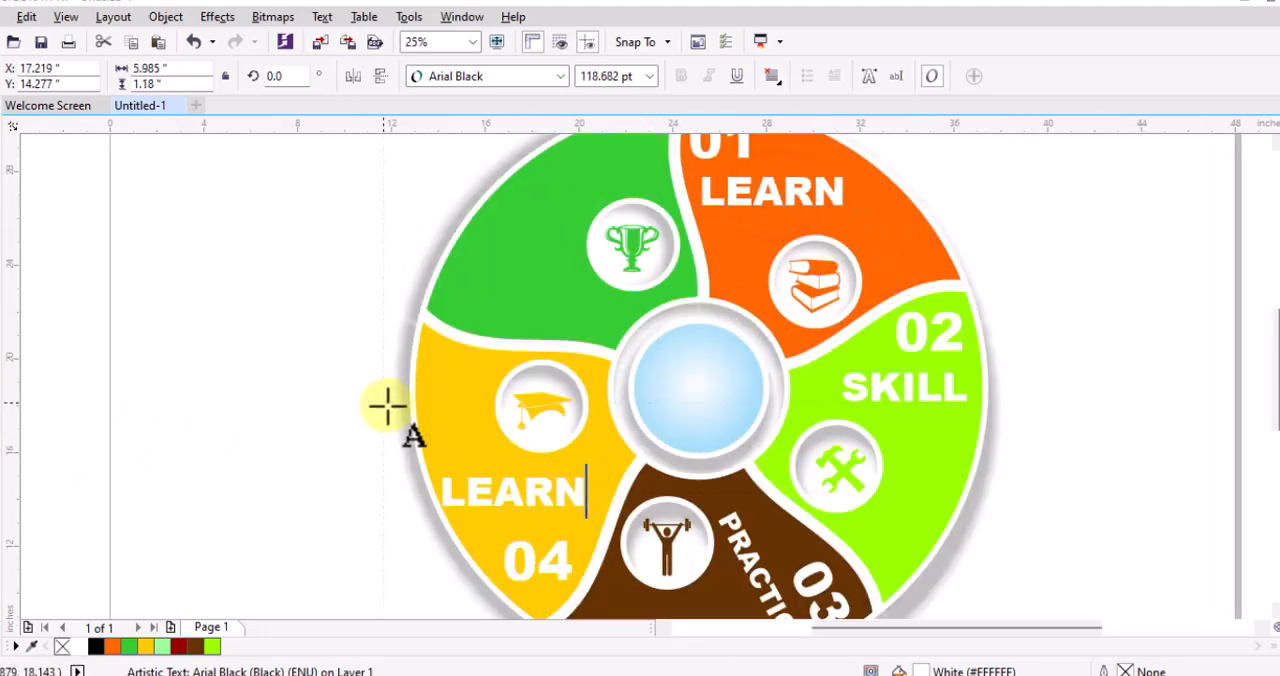
key("ctrl+a")
type("MAS")
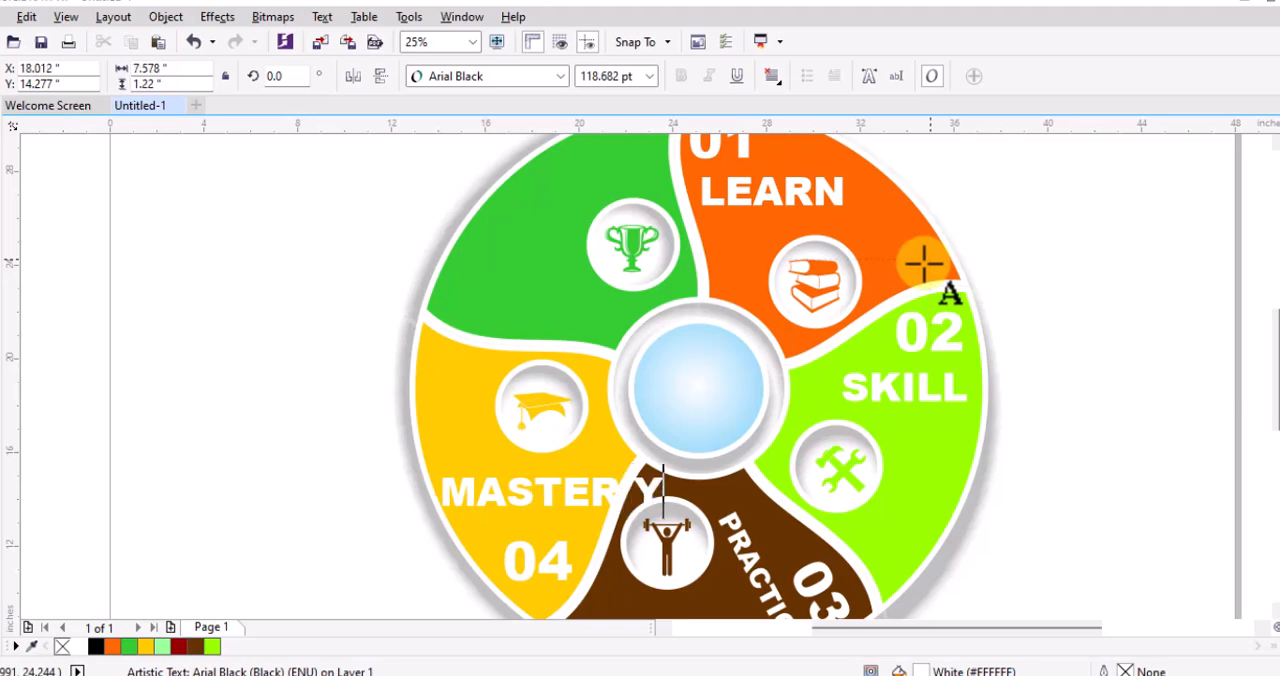
type("OUR FIELD")
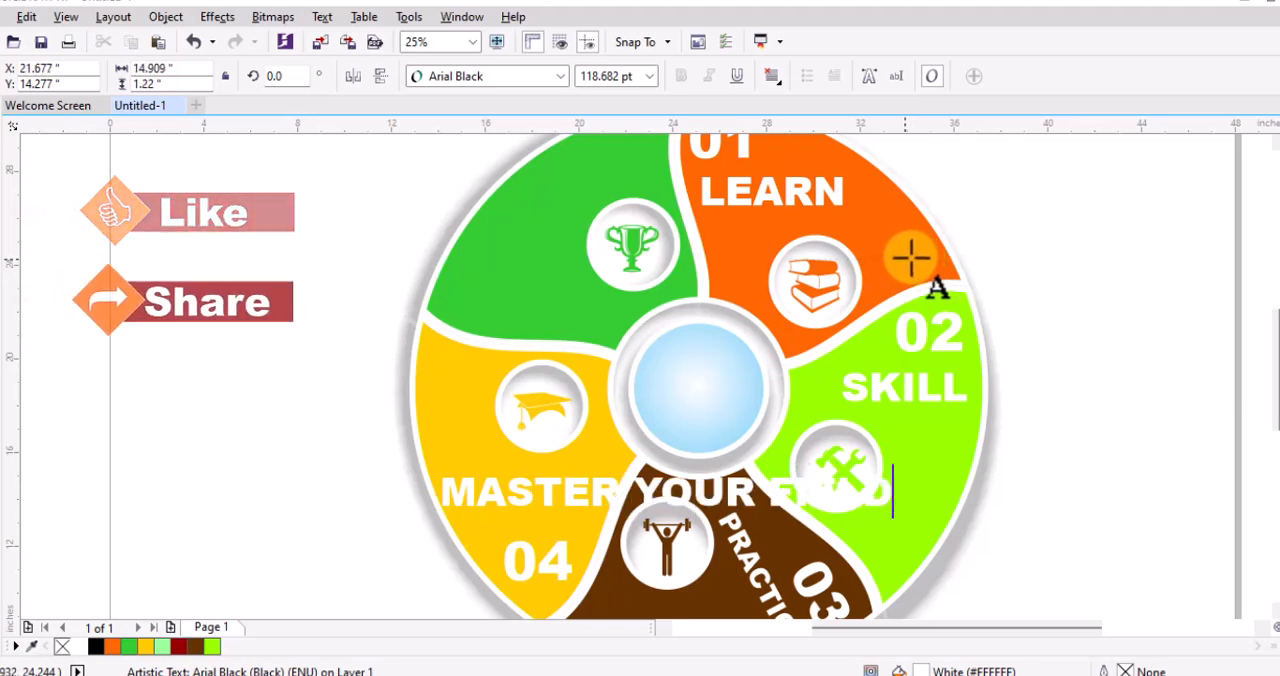
left_click(631, 484)
key("Return")
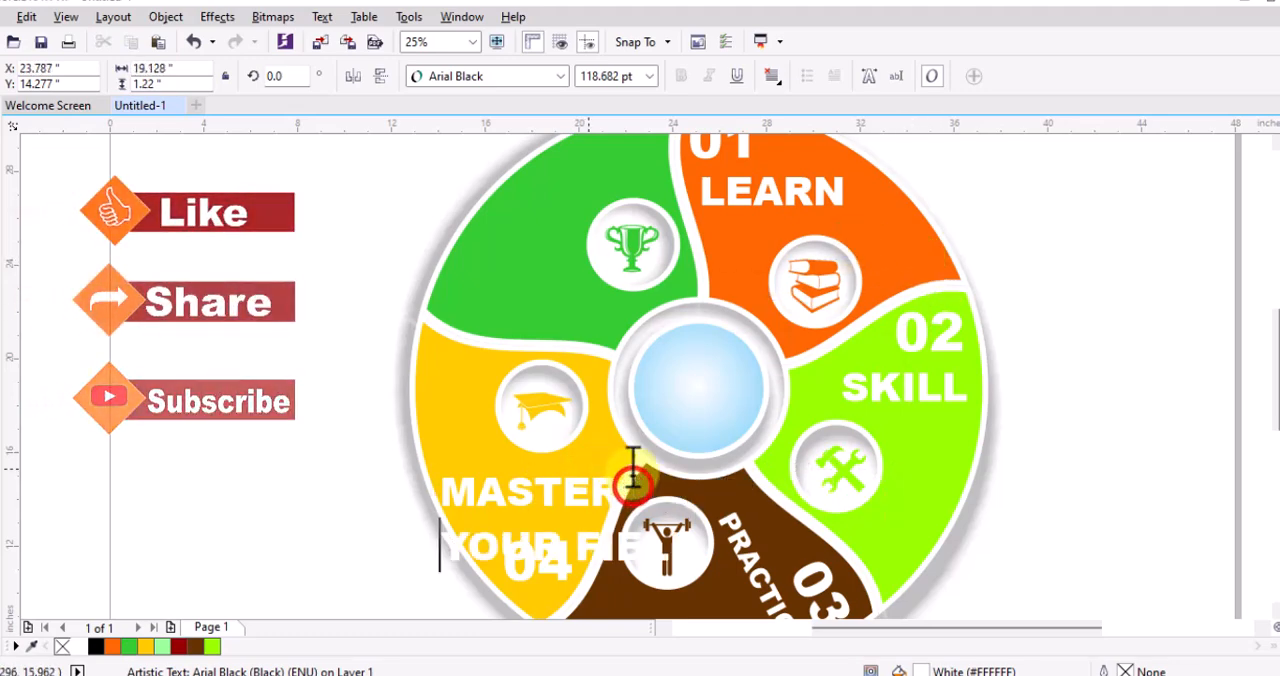
Shrink "MASTER YOUR FIELD" to about 74 pt and place it between the graduation cap and the 04
left_click(2, 112)
left_click_drag(706, 573, 606, 537)
key("ctrl+z")
left_click(614, 556)
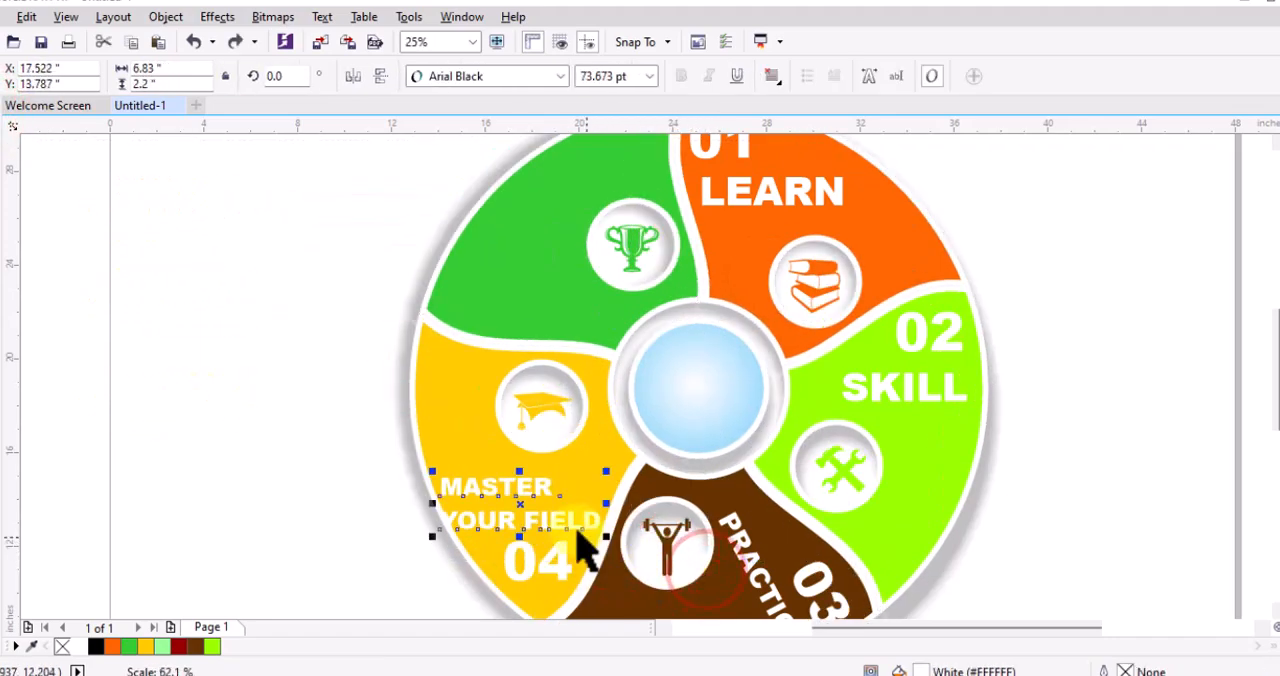
left_click_drag(518, 487, 555, 487)
scroll(500, 482, "up", 1)
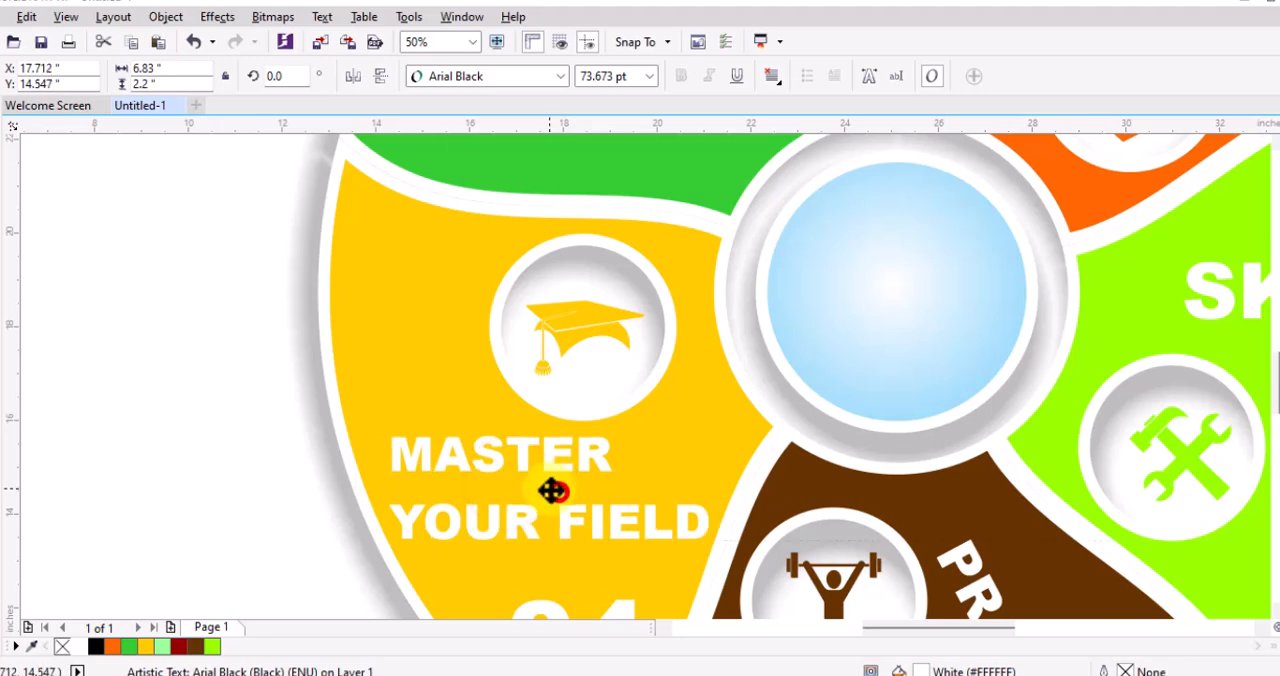
Add a copied number label reading "05" to the green segment and place a copy of "LEARN", shrunk to about 93 pt, above it
scroll(517, 513, "down", 1)
left_click_drag(750, 160, 514, 310)
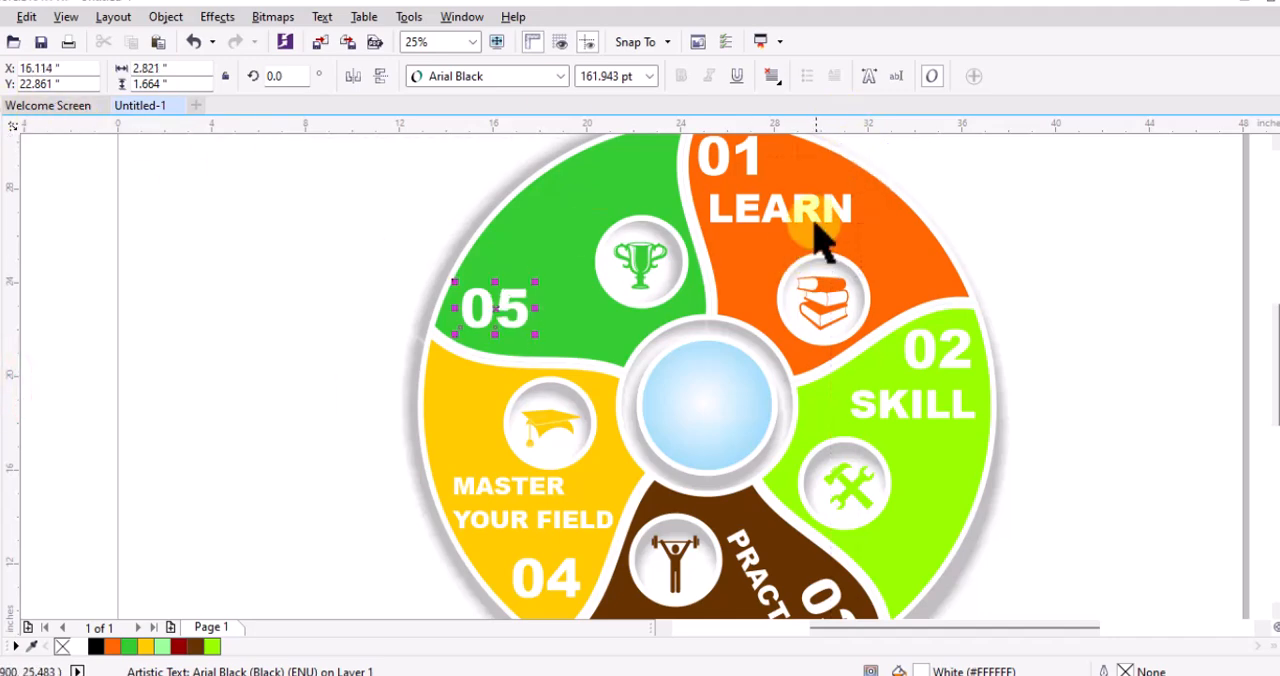
left_click_drag(805, 212, 600, 276)
scroll(563, 257, "up", 1)
left_click_drag(519, 254, 535, 279)
Change the "LEARN" copy in the green segment to "SUCSSES"
key("F8")
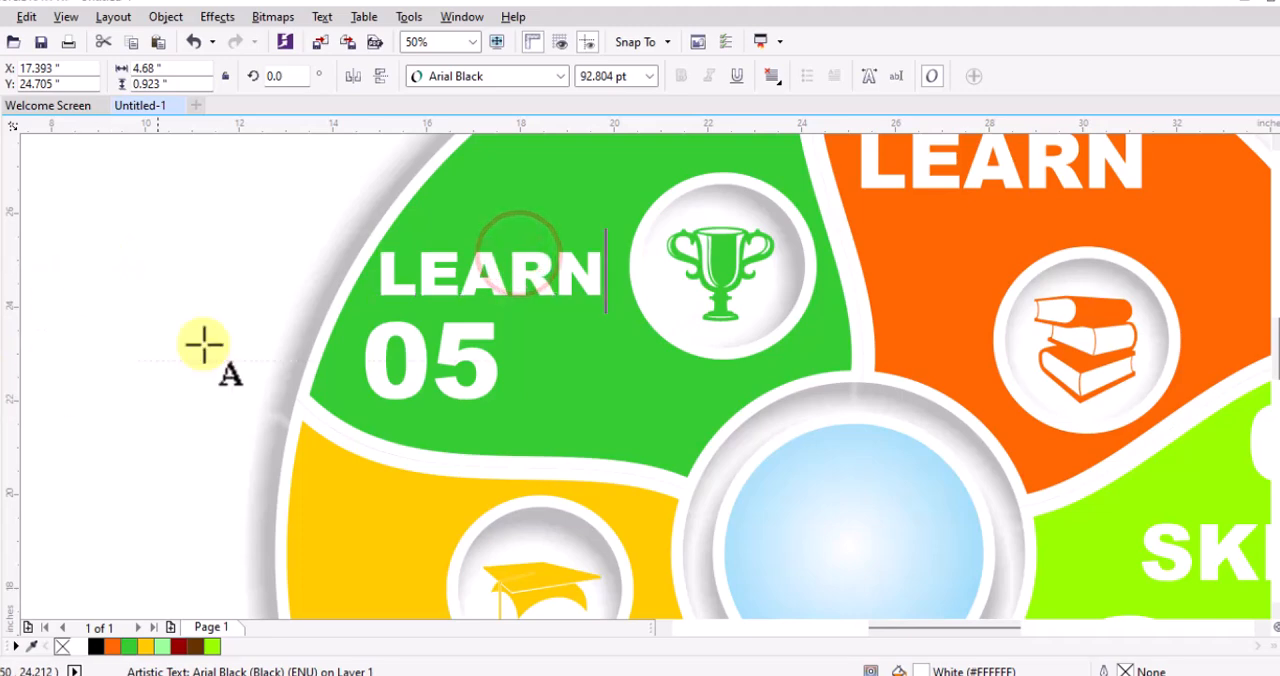
double_click(491, 273)
type("SUCSSE")
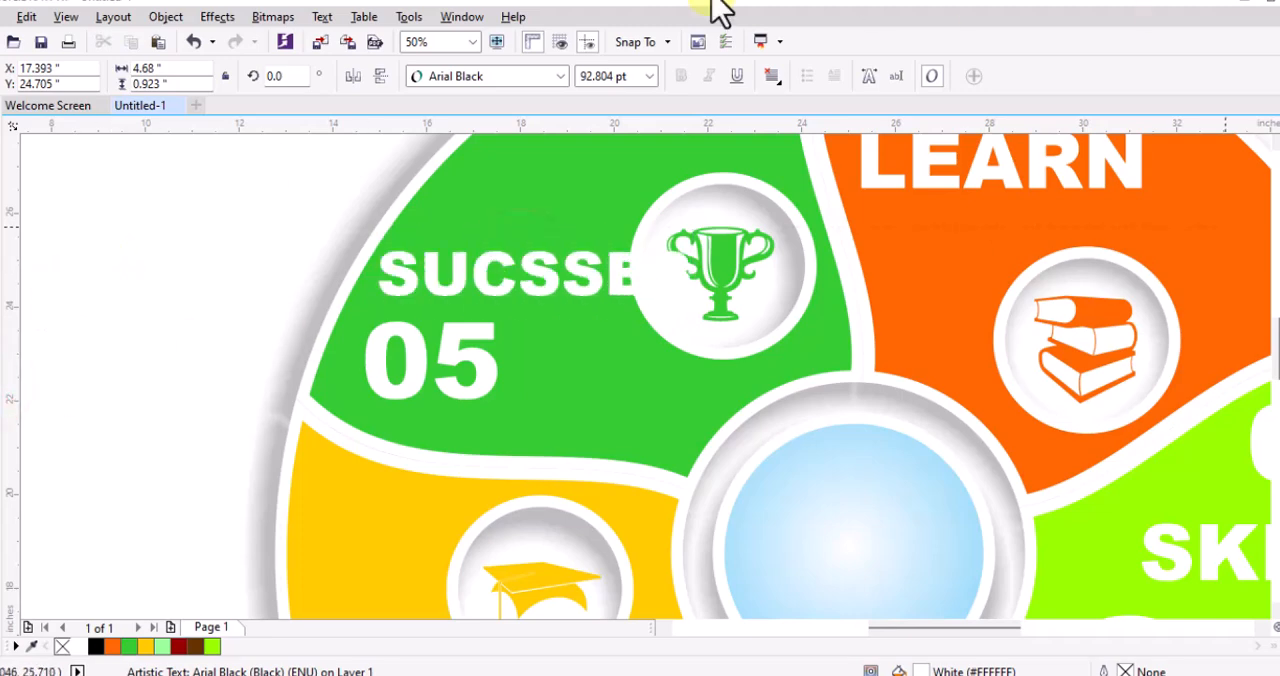
Resize "SUCSSES" to about 5.06 in wide and 0.94 in tall and place it just above the 05, clear of the trophy
left_click_drag(708, 308, 609, 317)
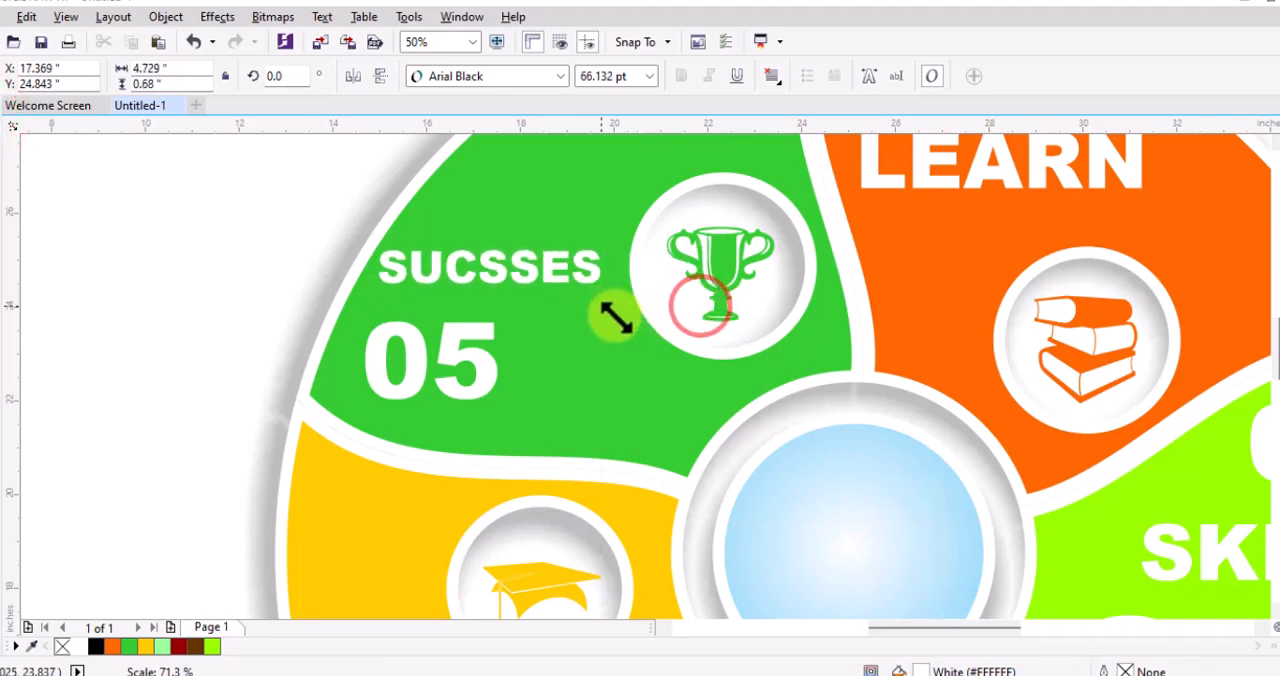
left_click_drag(489, 291, 488, 292)
scroll(487, 289, "up", 2)
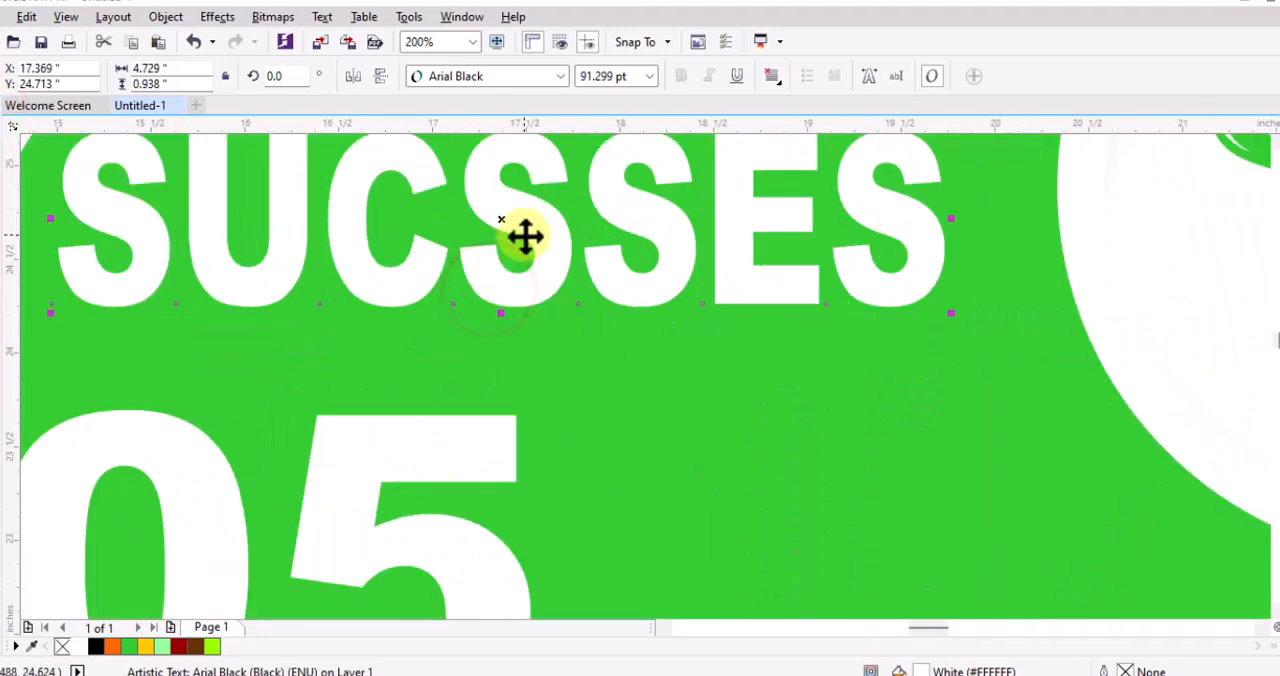
left_click_drag(526, 235, 507, 261)
left_click_drag(928, 244, 910, 247)
scroll(600, 251, "down", 4)
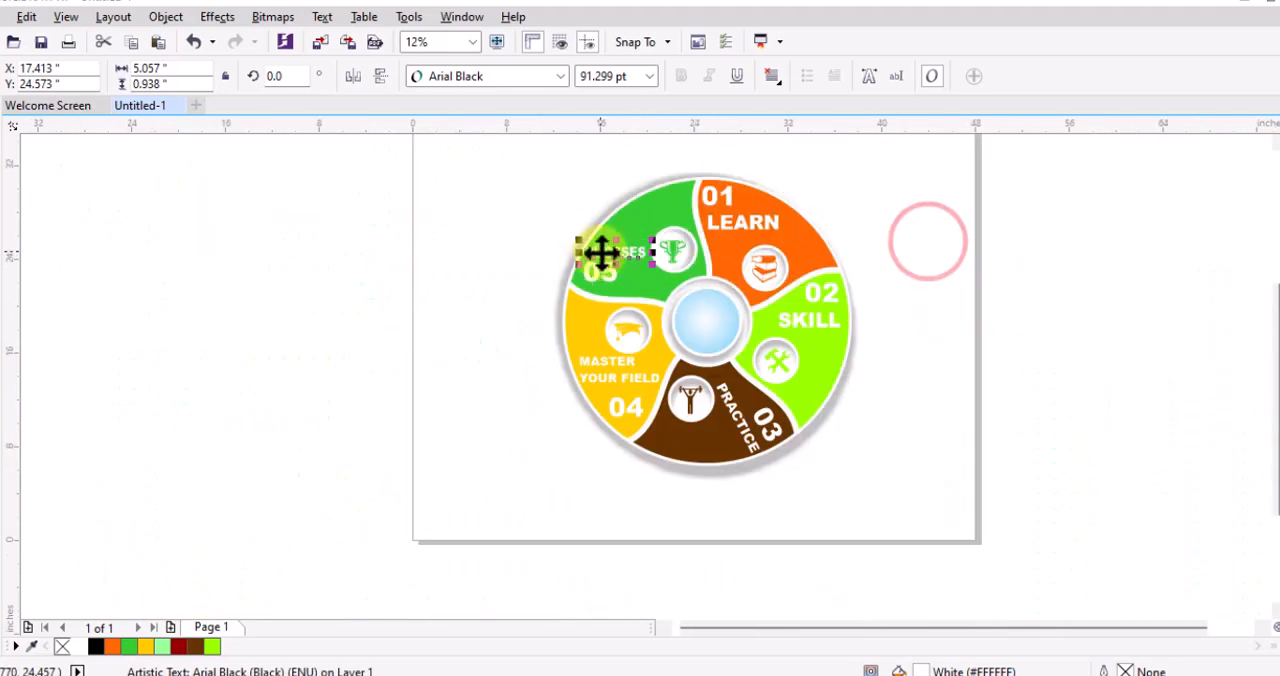
left_click(957, 286)
Shrink "LEARN" in the orange segment, and shrink "SKILL" to about 103 pt so it sits closer beneath the 02
scroll(760, 215, "up", 1)
left_click(737, 220)
left_click_drag(800, 225, 708, 205)
left_click(867, 403)
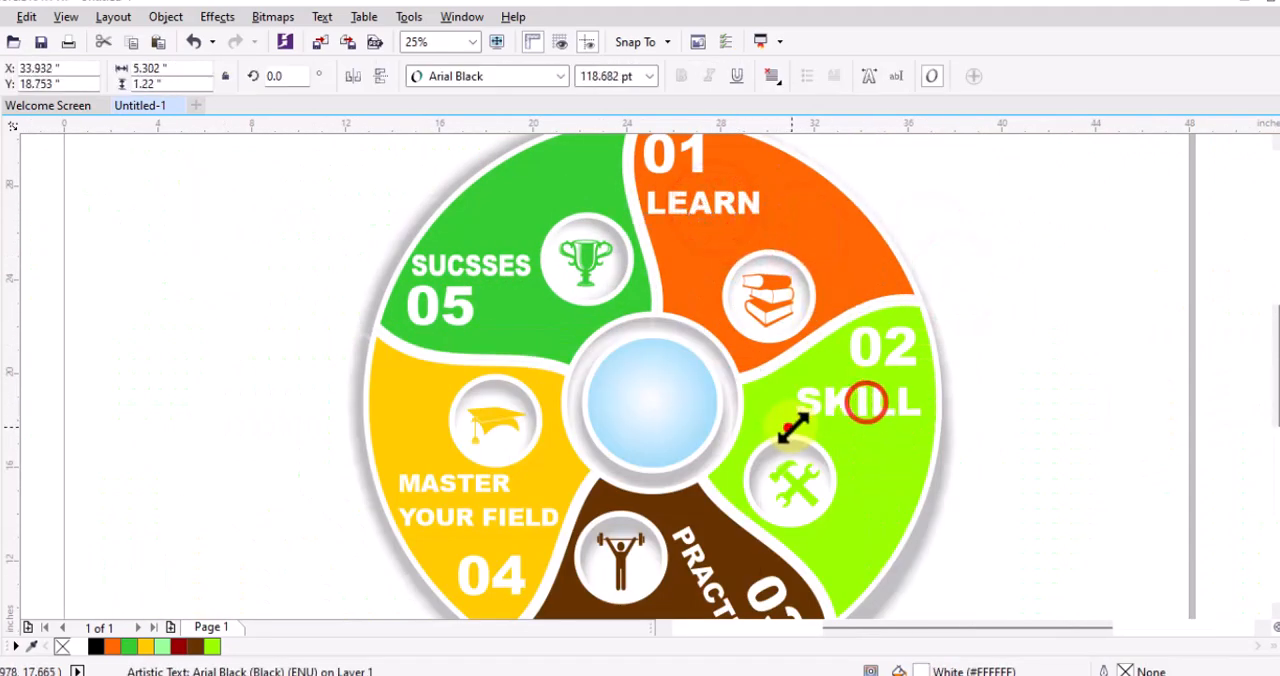
left_click_drag(790, 429, 856, 396)
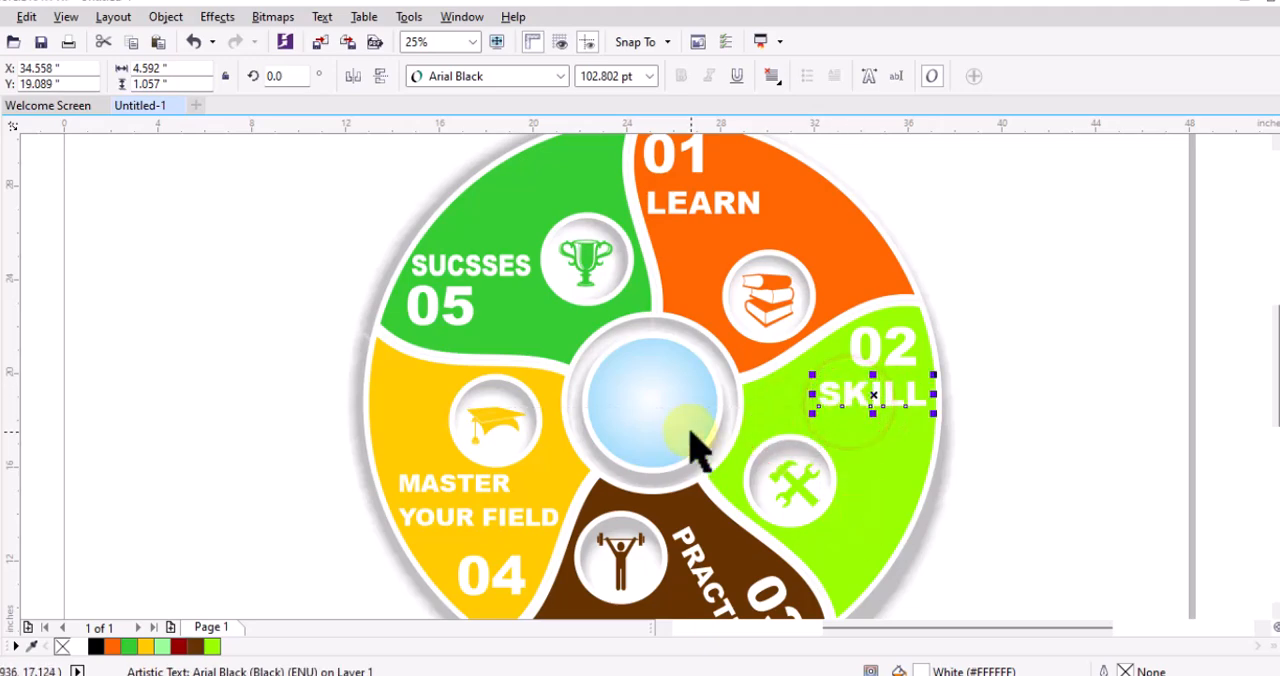